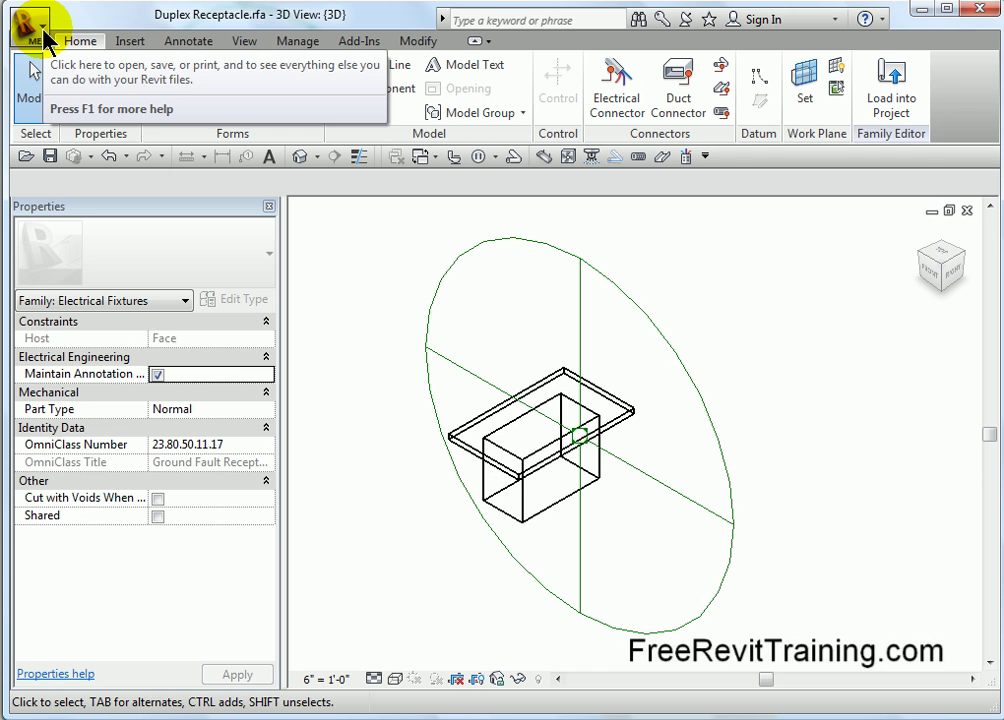
Try to open the Duplex Receptacle.rfa family from the Electrical Components > Electric Power > Terminals library folder.
{"action": "left_click", "coordinate": [30, 28]}
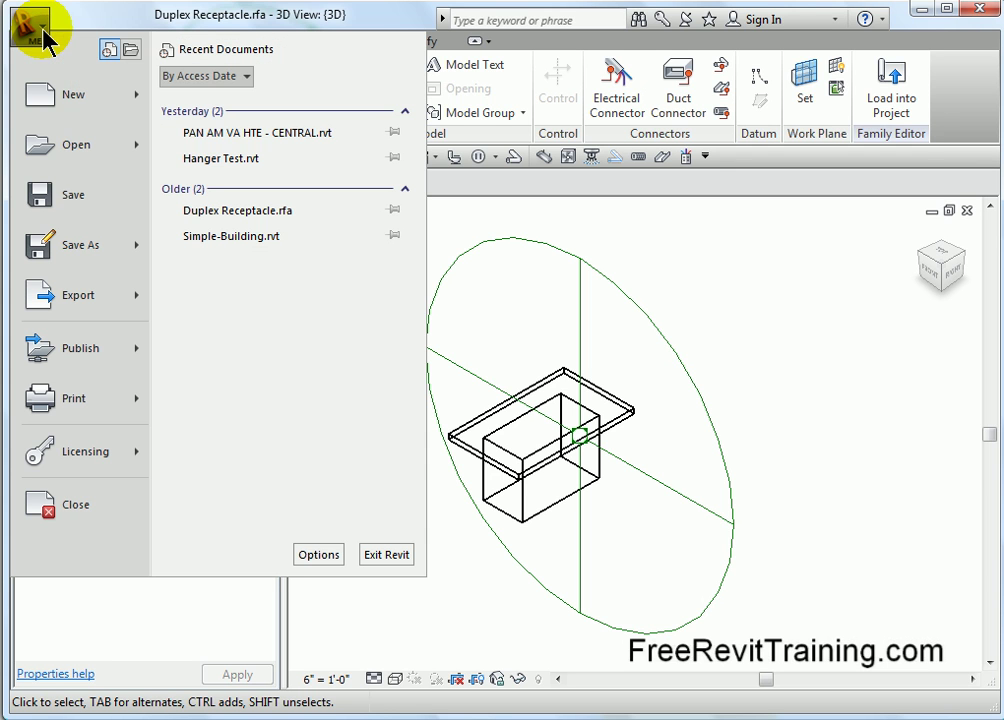
{"action": "mouse_move", "coordinate": [58, 152]}
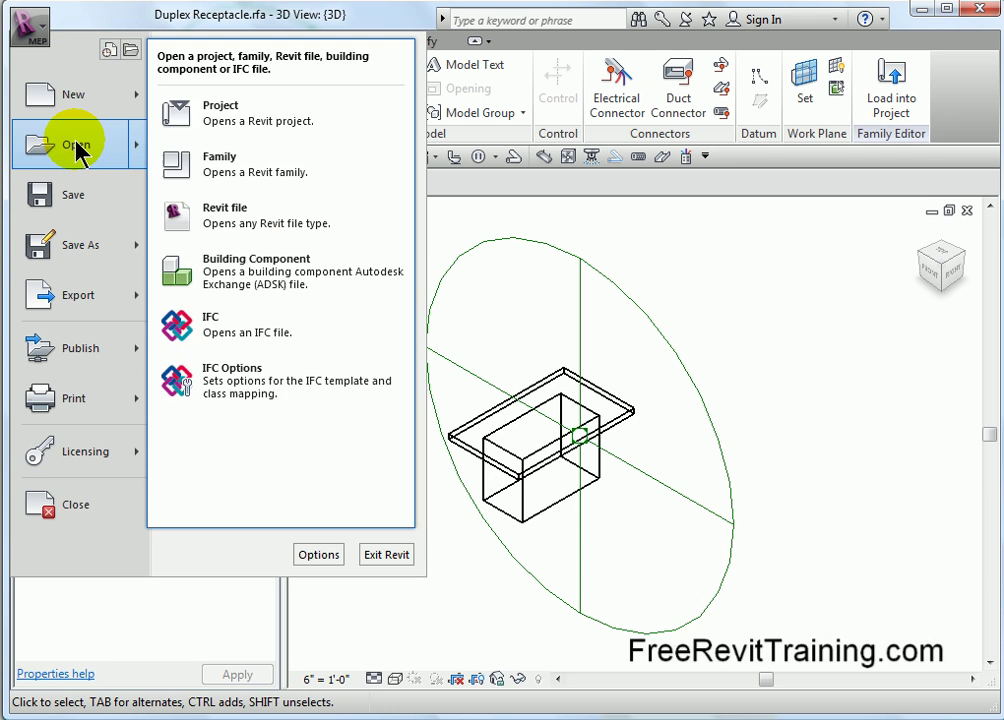
{"action": "left_click", "coordinate": [243, 178]}
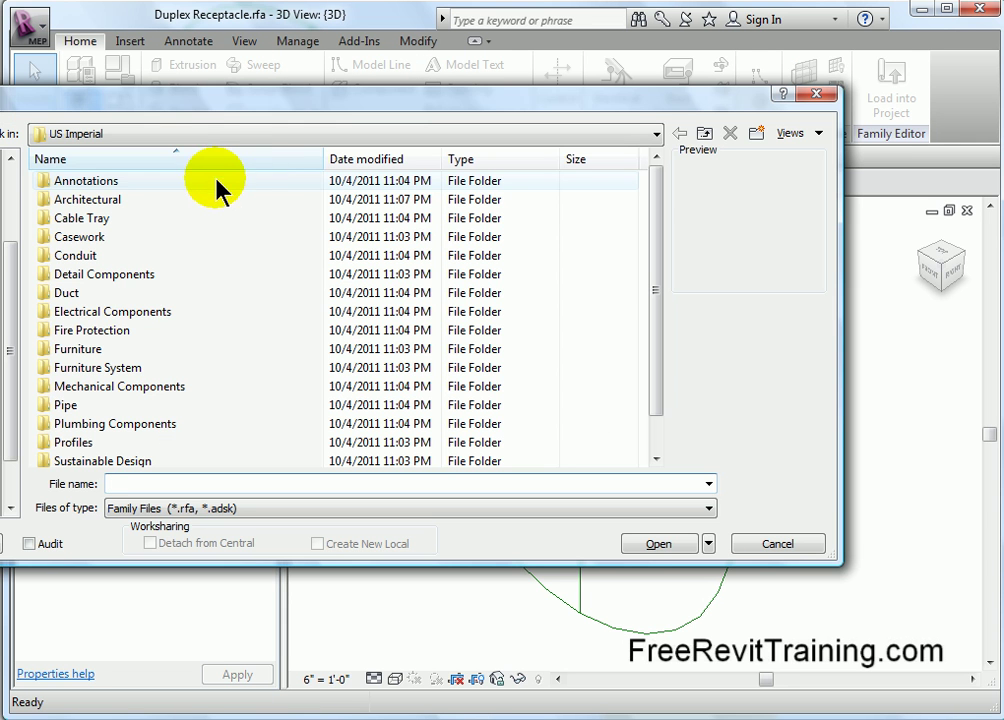
{"action": "left_click_drag", "start_coordinate": [230, 93], "coordinate": [358, 94]}
{"action": "double_click", "coordinate": [264, 311]}
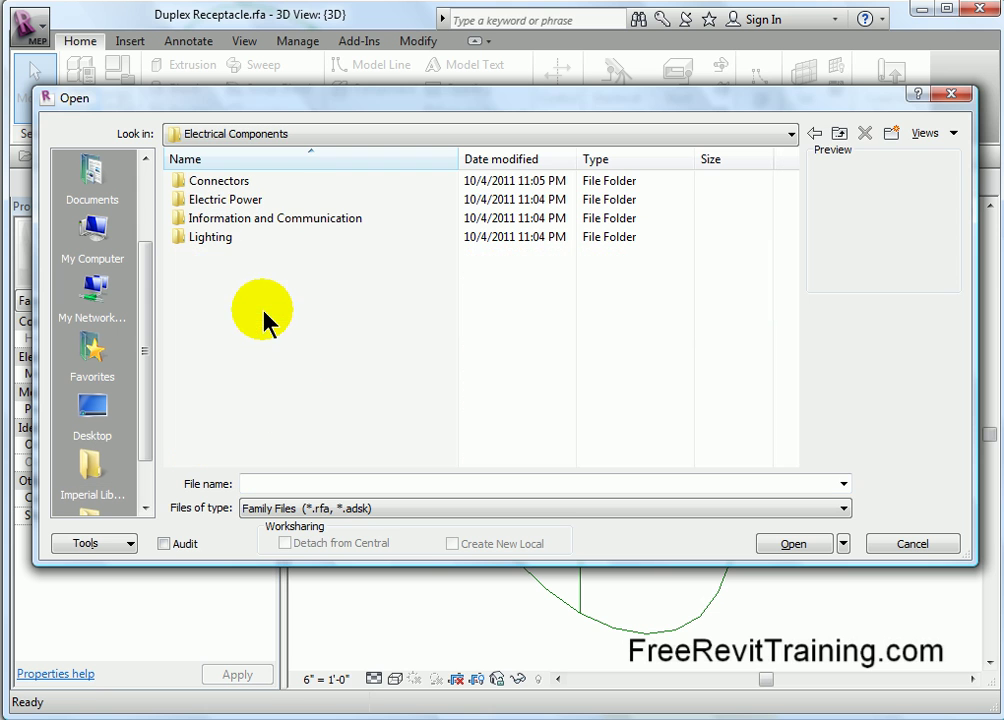
{"action": "double_click", "coordinate": [251, 198]}
{"action": "double_click", "coordinate": [232, 238]}
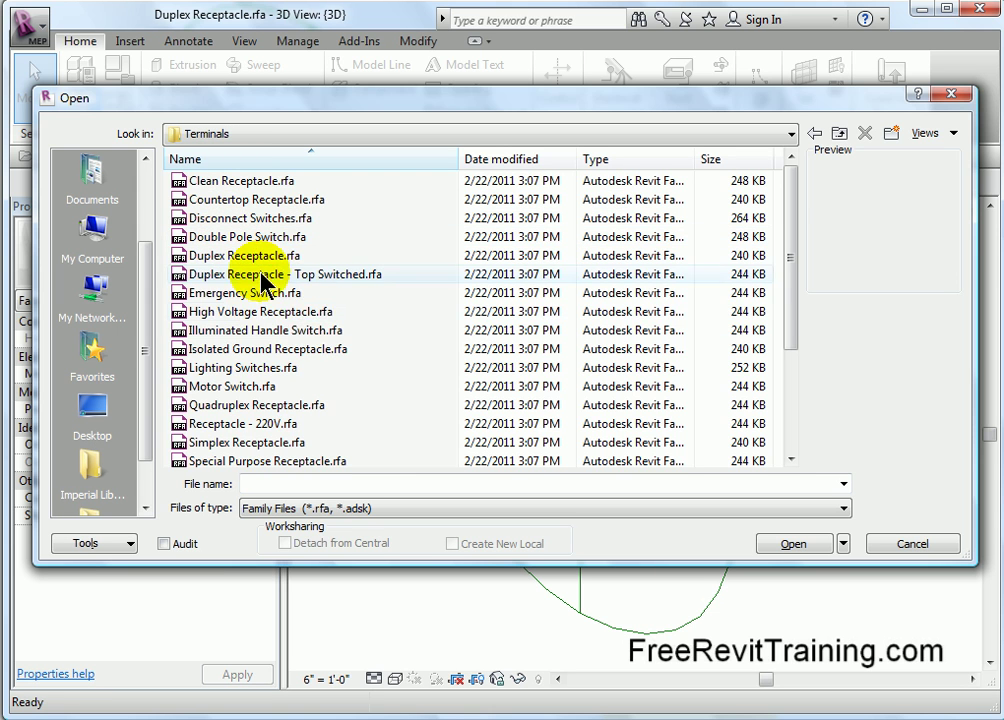
{"action": "left_click", "coordinate": [259, 258]}
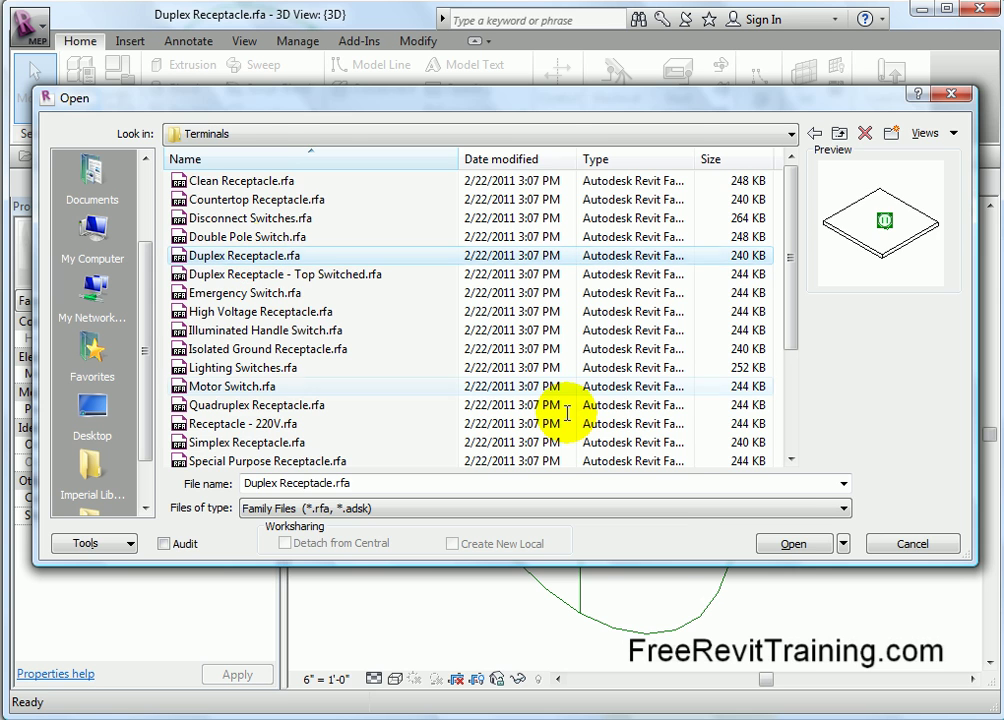
{"action": "left_click", "coordinate": [812, 549]}
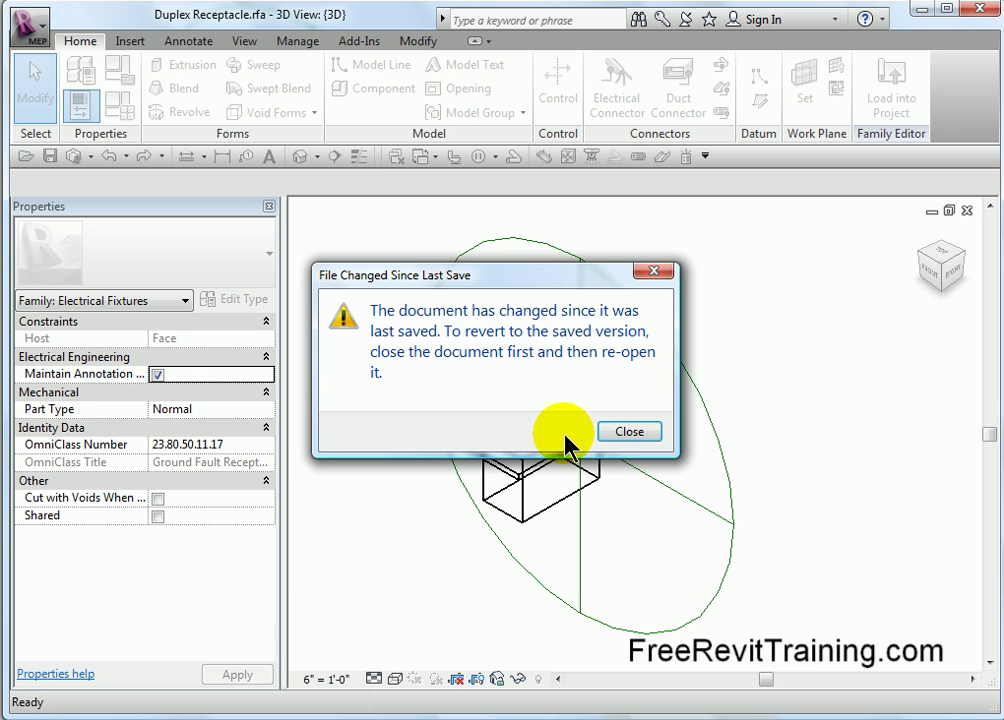
{"action": "left_click", "coordinate": [630, 433]}
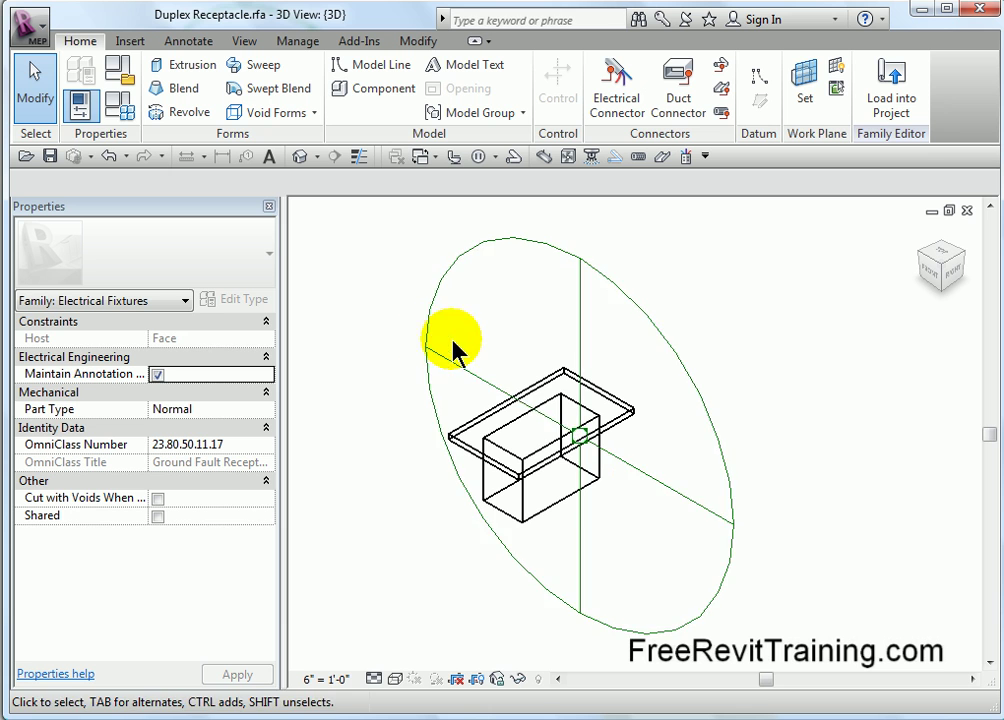
Compare the parameters of the Standard and GFCI family types of the duplex receptacle, then leave them unmodified.
{"action": "left_click", "coordinate": [120, 104]}
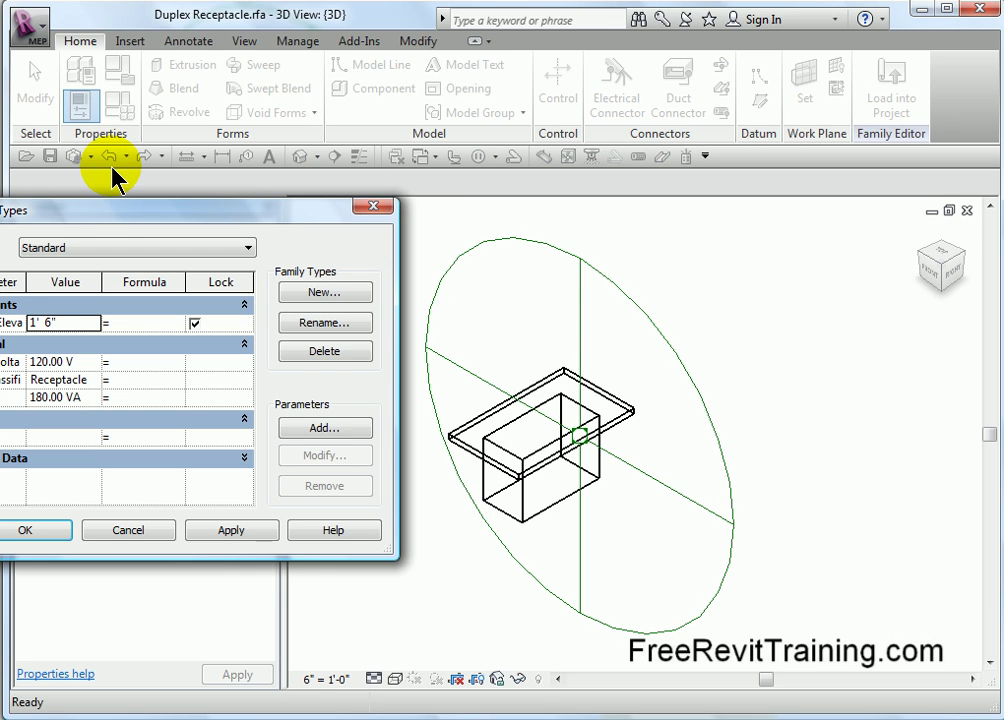
{"action": "left_click_drag", "start_coordinate": [110, 220], "coordinate": [250, 178]}
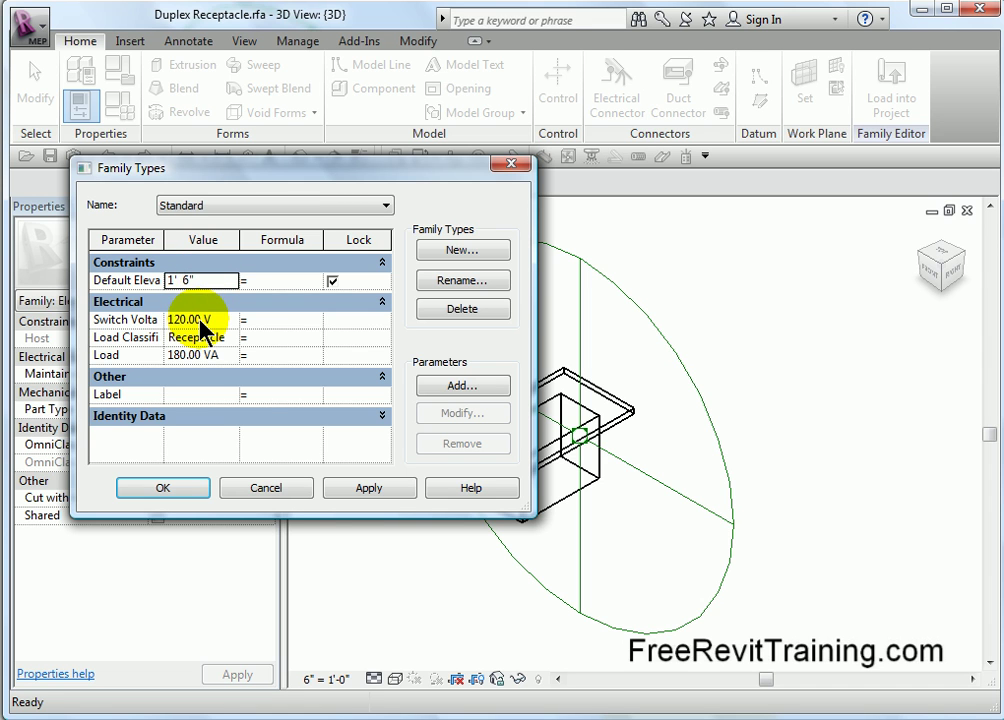
{"action": "left_click", "coordinate": [385, 205]}
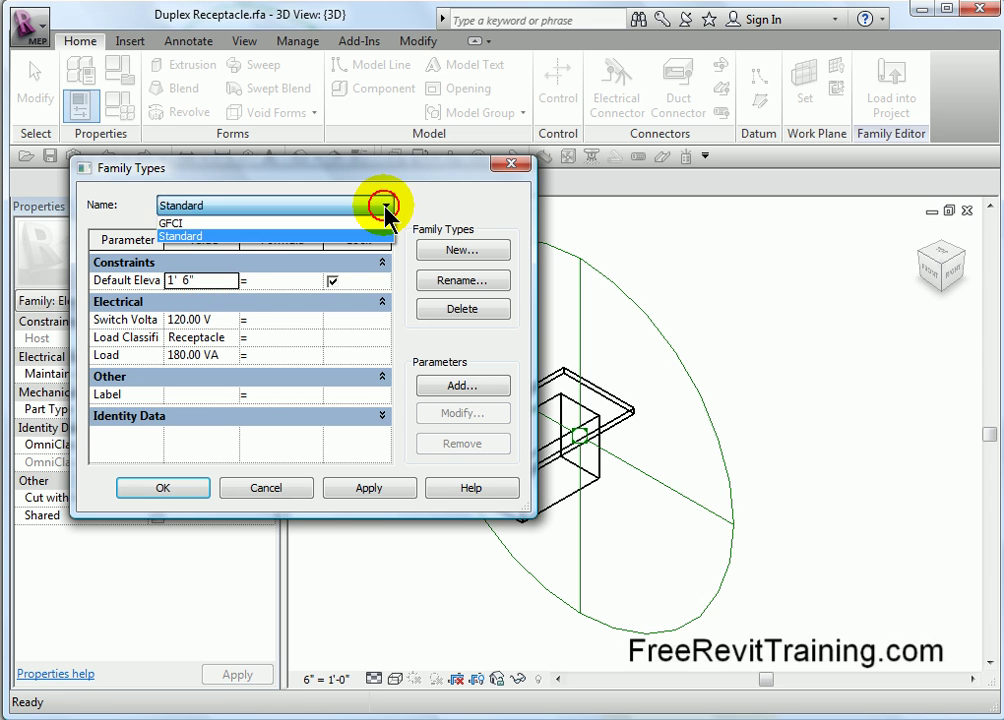
{"action": "left_click", "coordinate": [374, 219]}
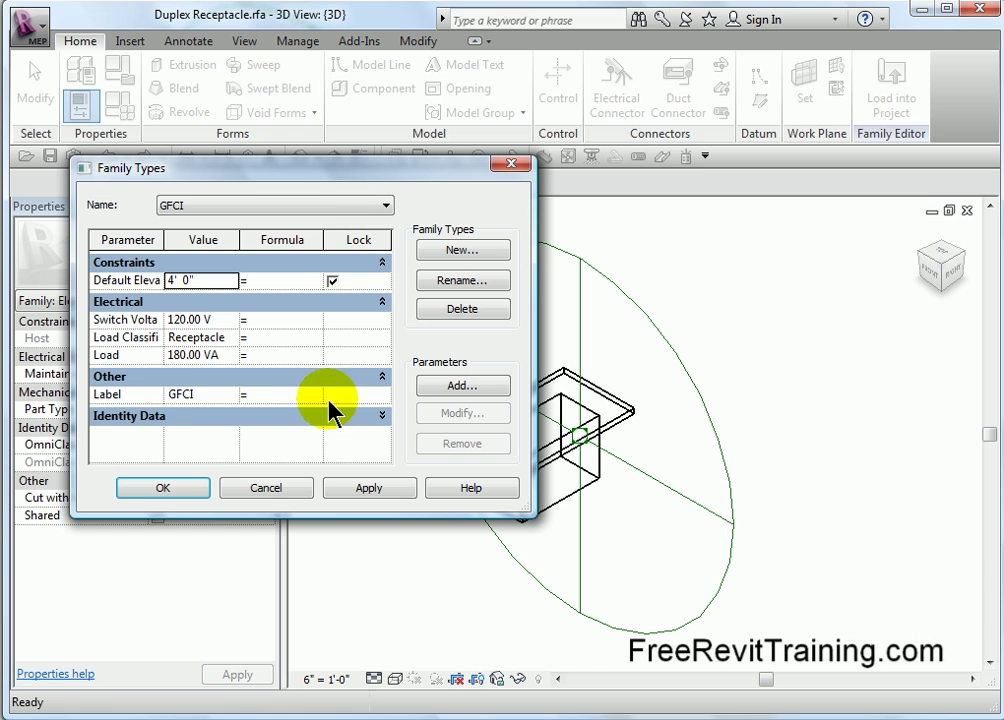
{"action": "left_click", "coordinate": [385, 205]}
{"action": "left_click", "coordinate": [380, 237]}
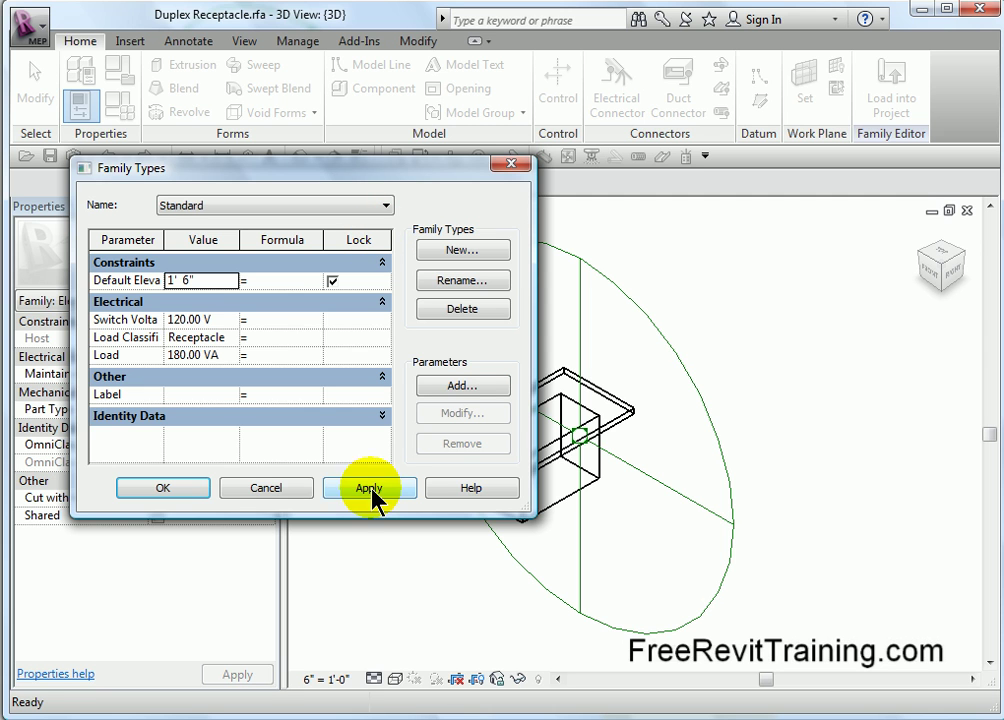
{"action": "left_click", "coordinate": [262, 491]}
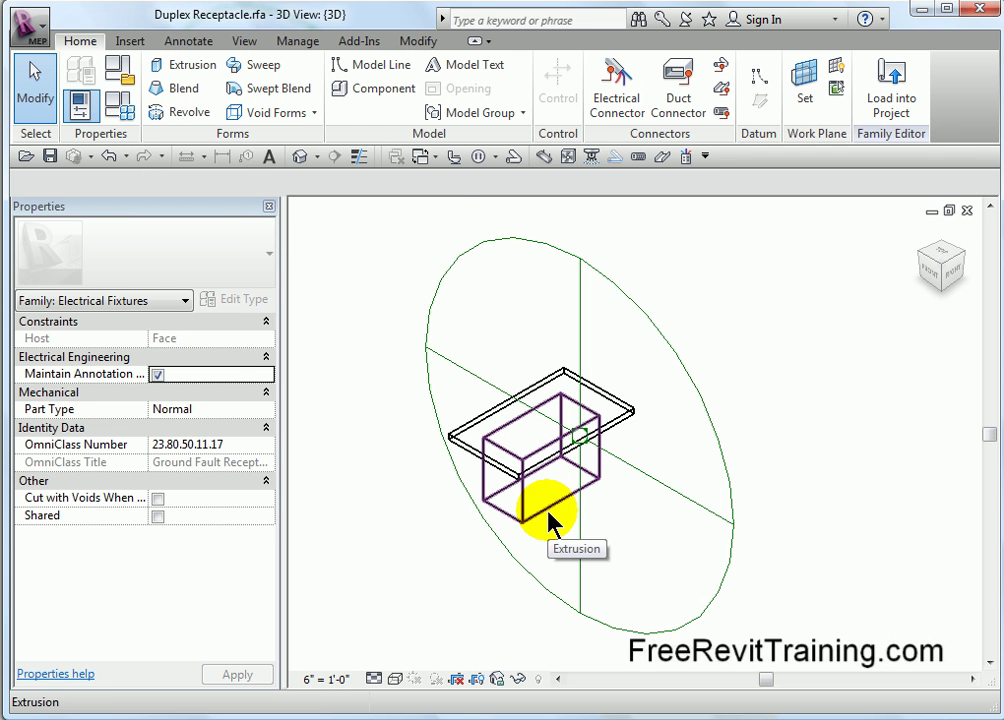
Create a new project from the default template.
{"action": "left_click", "coordinate": [45, 40]}
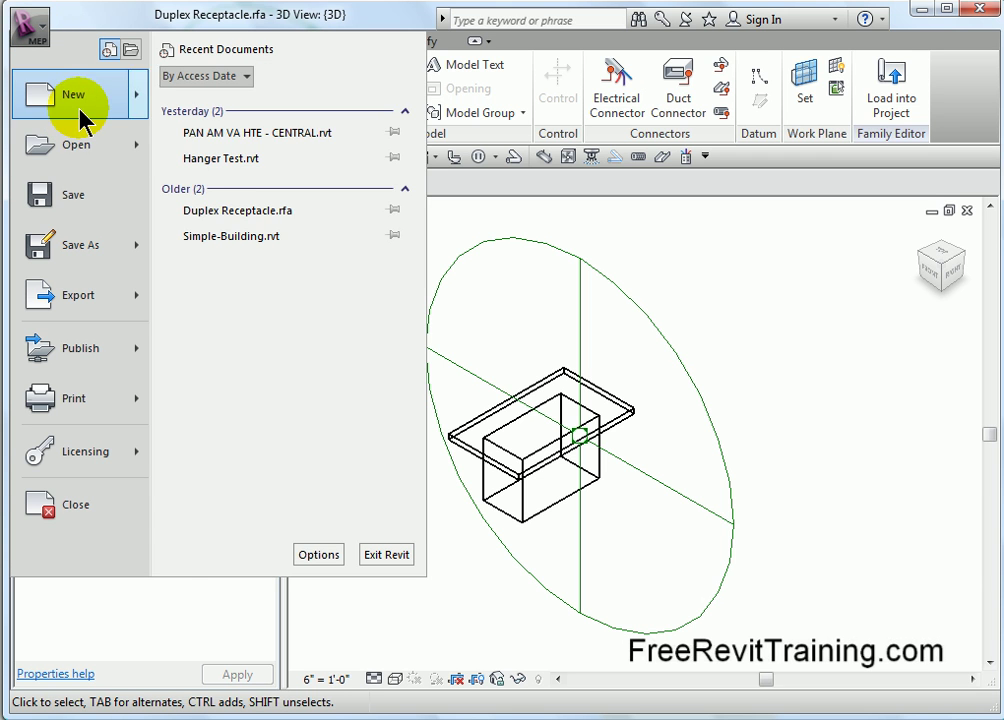
{"action": "mouse_move", "coordinate": [85, 96]}
{"action": "left_click", "coordinate": [298, 132]}
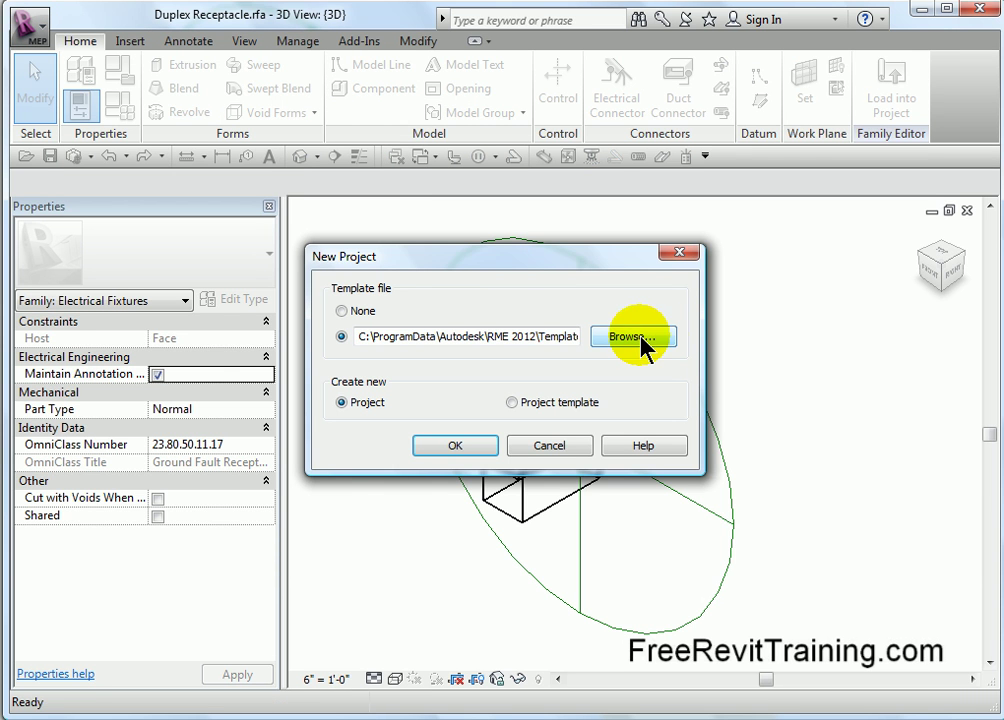
{"action": "left_click", "coordinate": [474, 444]}
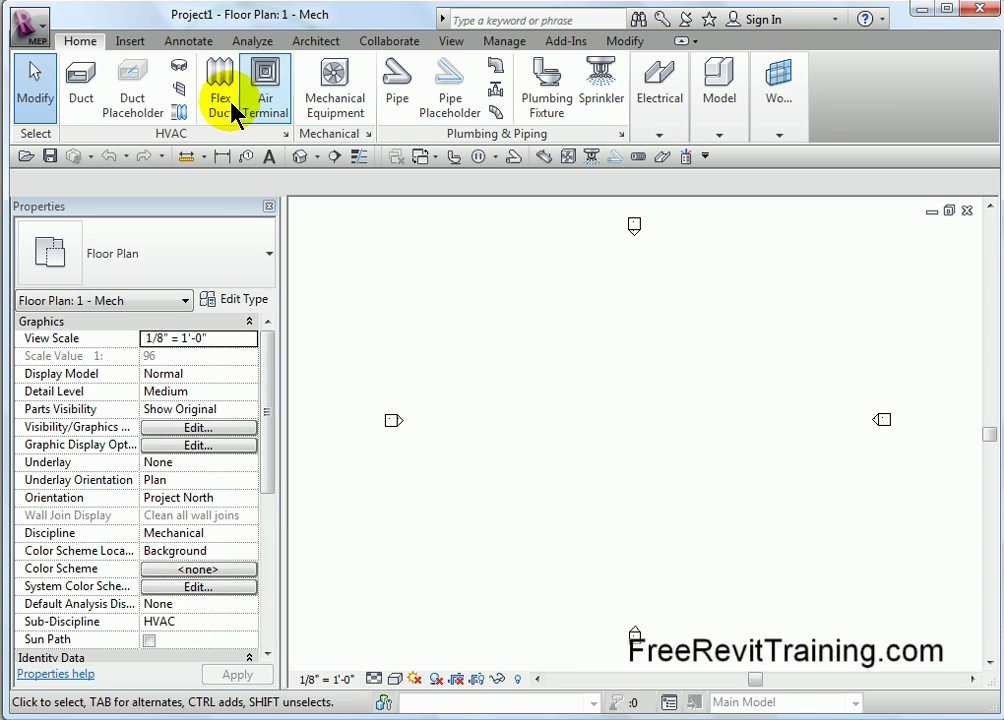
Draw three connected Generic - 8" walls in an open-bottomed U shape on the floor plan, with side walls about 24' long.
{"action": "left_click", "coordinate": [320, 41]}
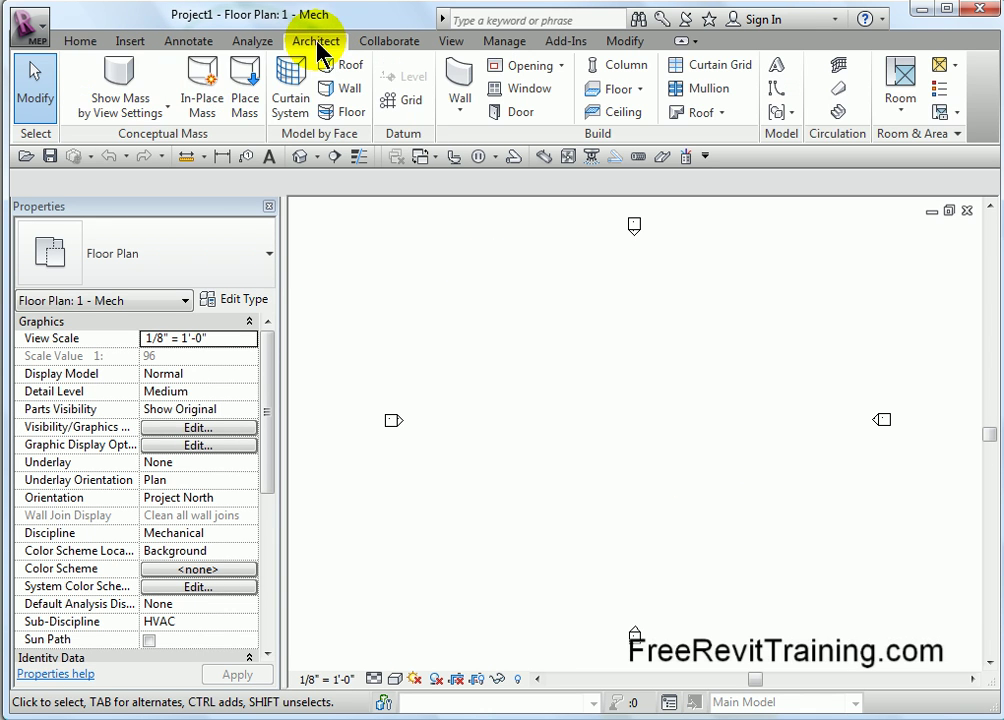
{"action": "left_click", "coordinate": [458, 82]}
{"action": "left_click", "coordinate": [571, 419]}
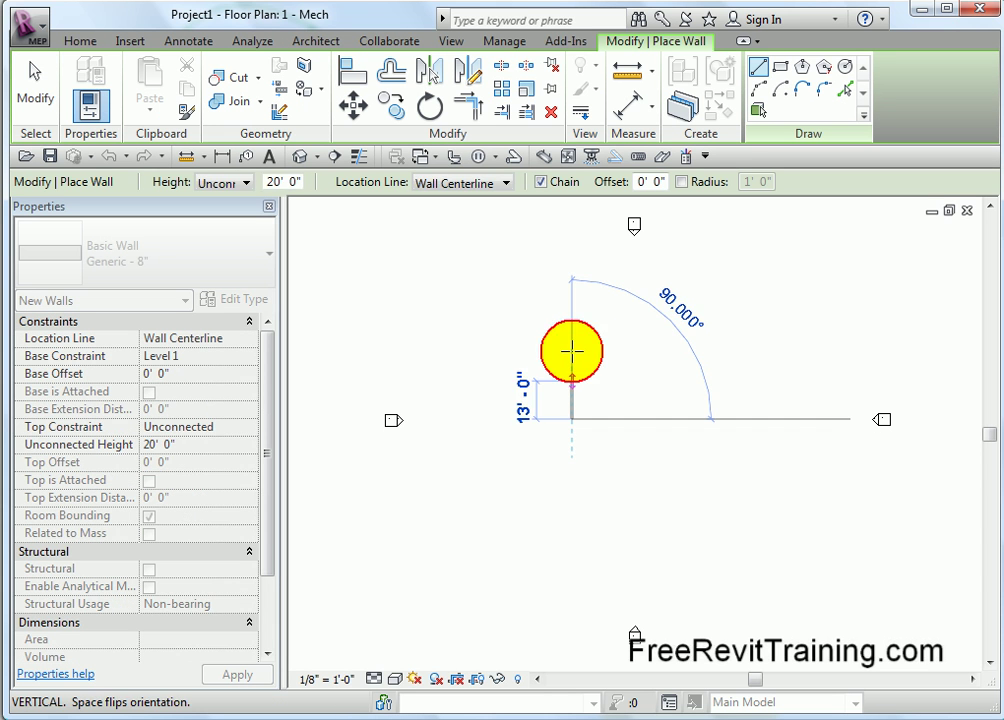
{"action": "left_click", "coordinate": [571, 348]}
{"action": "left_click", "coordinate": [701, 348]}
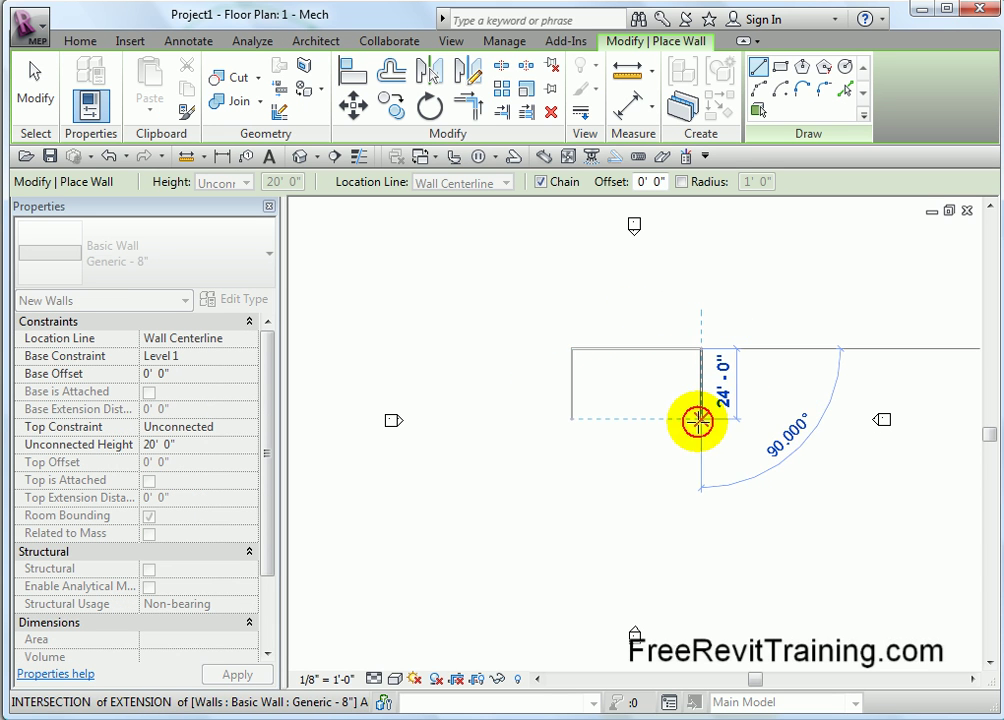
{"action": "left_click", "coordinate": [701, 419]}
{"action": "key", "text": "Escape"}
{"action": "key", "text": "Escape"}
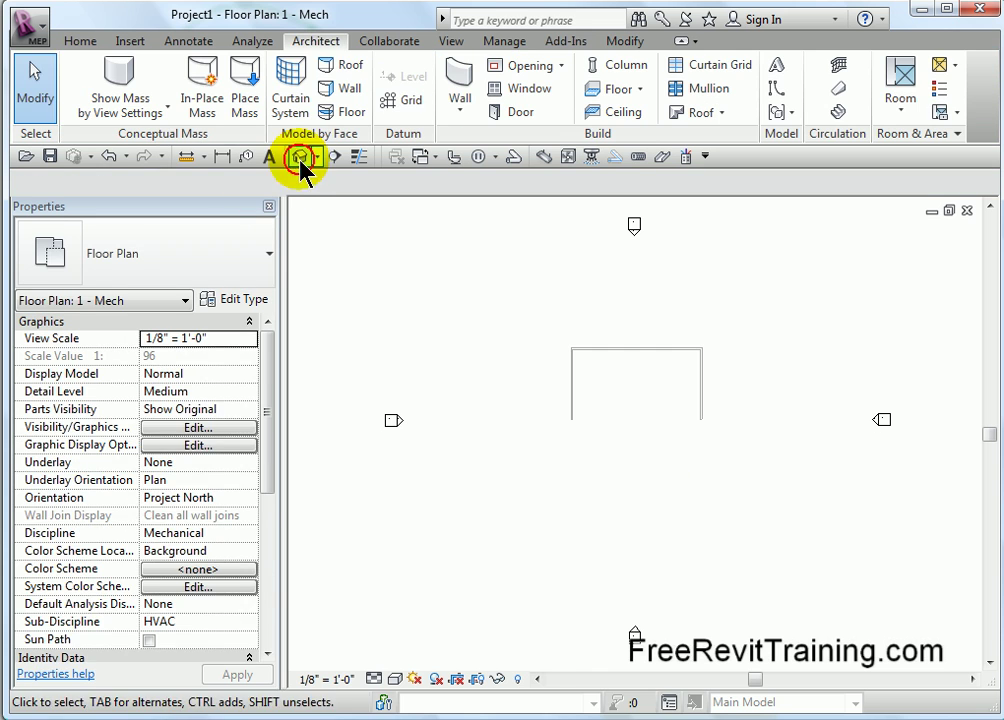
In the default 3D view, start placing an electrical fixture and load the Duplex Receptacle family from Electrical Components > Electric Power > Terminals.
{"action": "left_click", "coordinate": [300, 158]}
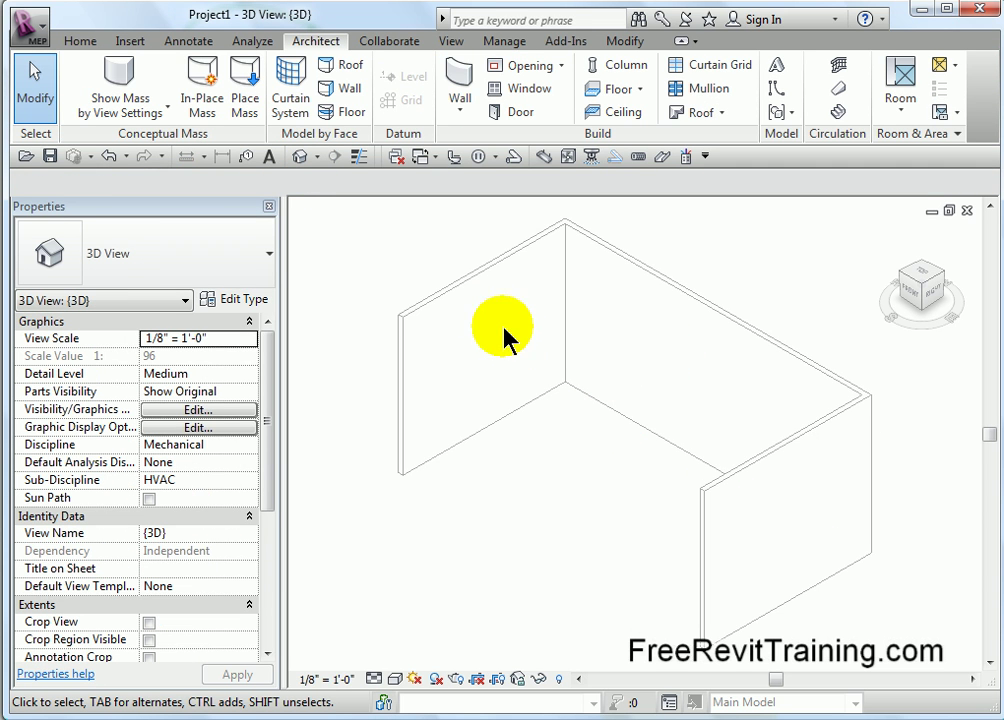
{"action": "left_click", "coordinate": [84, 41]}
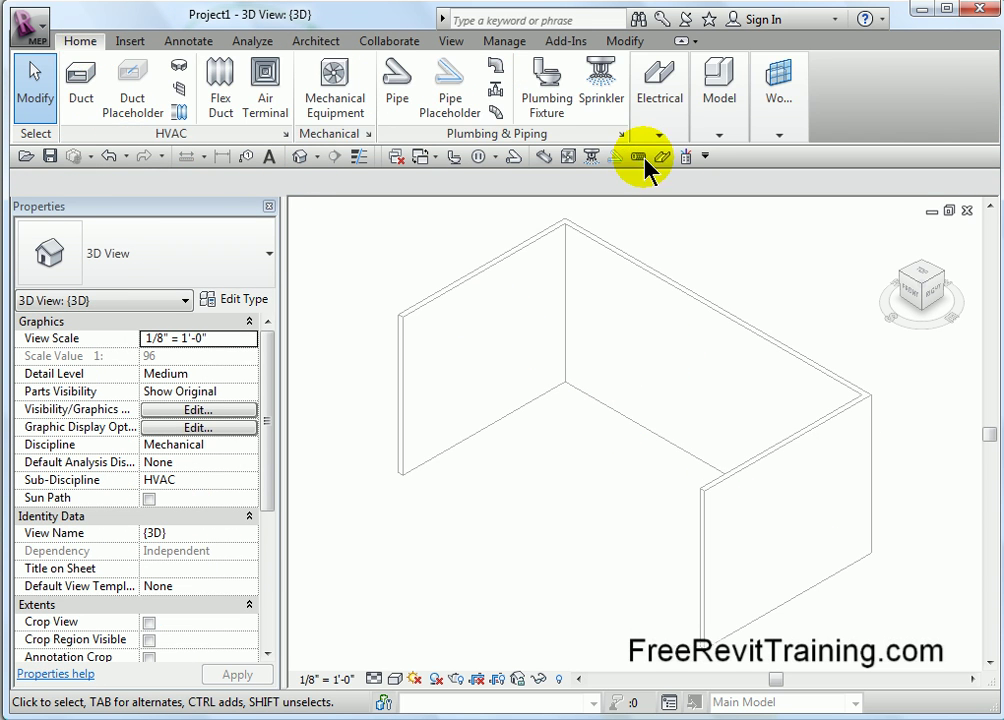
{"action": "mouse_move", "coordinate": [652, 135]}
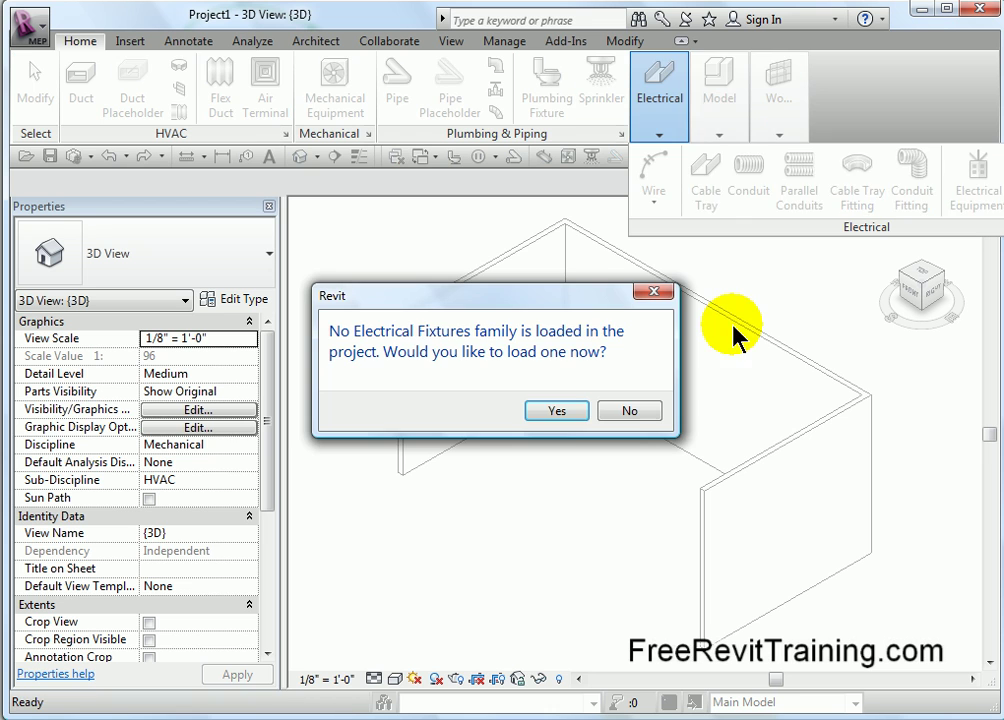
{"action": "left_click", "coordinate": [566, 413]}
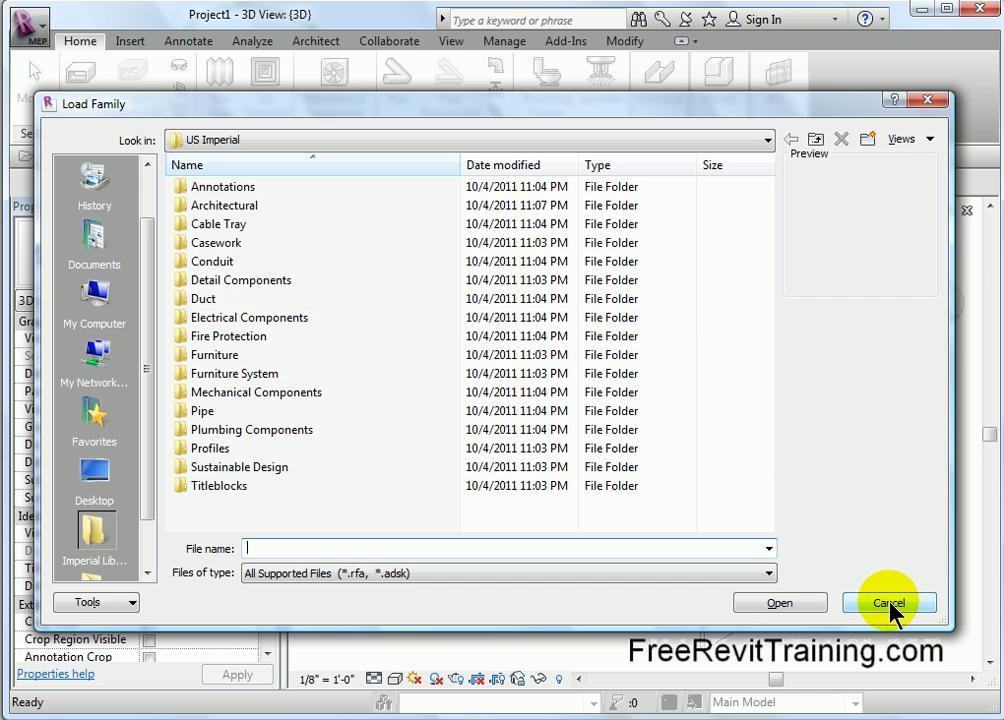
{"action": "double_click", "coordinate": [278, 318]}
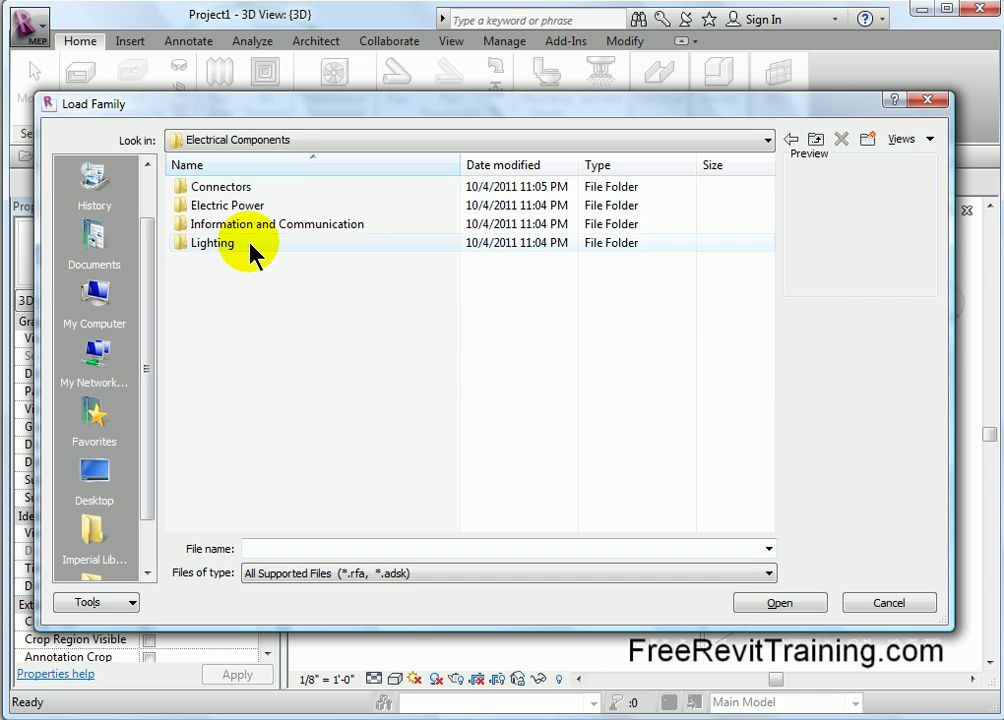
{"action": "double_click", "coordinate": [233, 206]}
{"action": "double_click", "coordinate": [250, 244]}
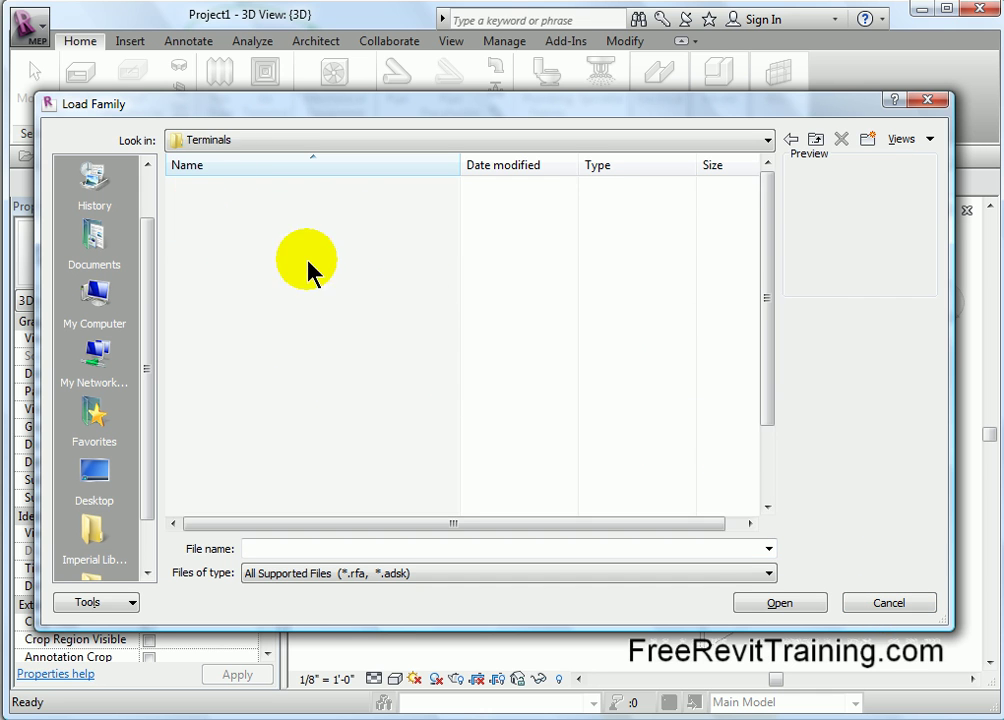
{"action": "double_click", "coordinate": [278, 262]}
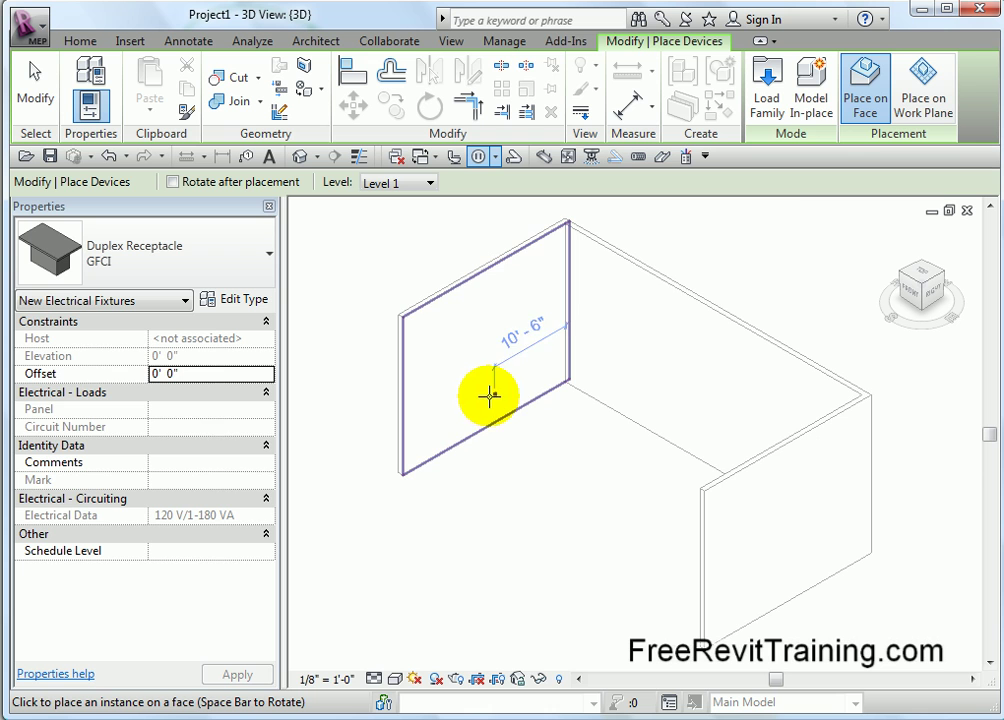
Place one GFCI duplex receptacle low on the inner face of the left wall, about 15'-3" from the back corner.
{"action": "scroll", "coordinate": [465, 418], "scroll_direction": "up", "scroll_amount": 5}
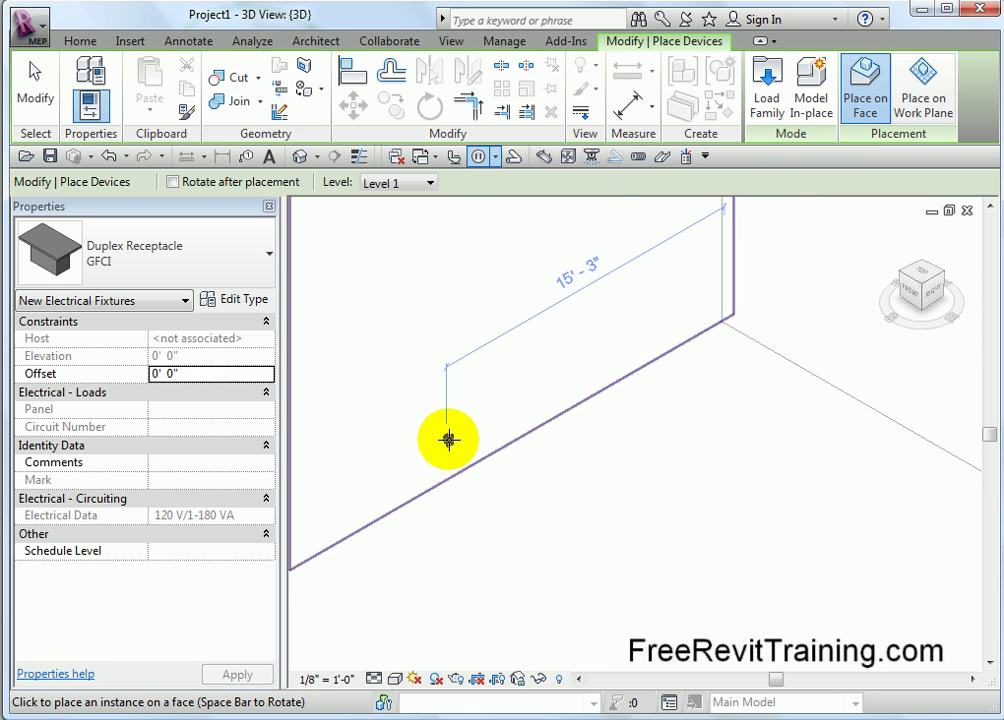
{"action": "left_click", "coordinate": [449, 433]}
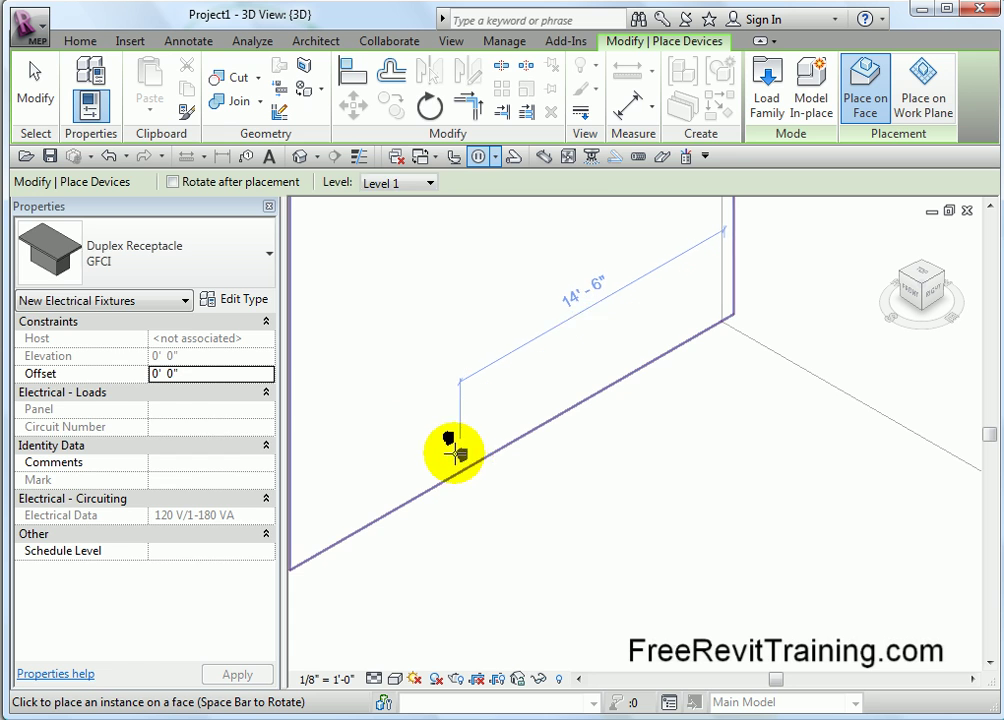
{"action": "key", "text": "Escape"}
{"action": "key", "text": "Escape"}
Turn on thin lines so the placed receptacle's geometry can be seen close up.
{"action": "scroll", "coordinate": [452, 440], "scroll_direction": "up", "scroll_amount": 5}
{"action": "scroll", "coordinate": [452, 440], "scroll_direction": "up", "scroll_amount": 1}
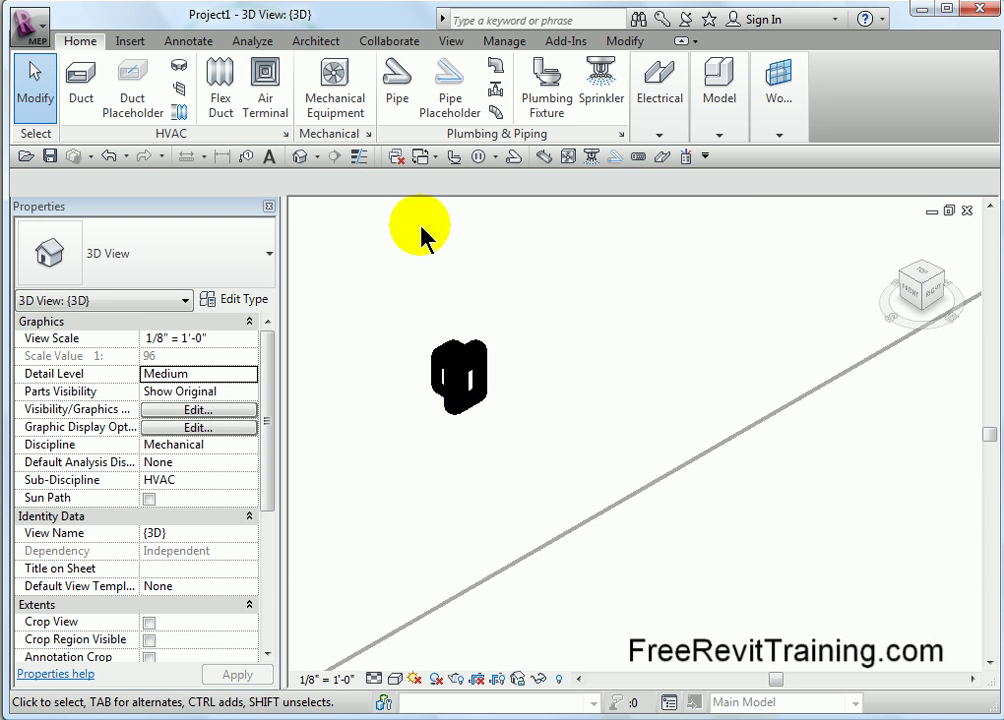
{"action": "left_click", "coordinate": [363, 158]}
{"action": "scroll", "coordinate": [441, 359], "scroll_direction": "up", "scroll_amount": 4}
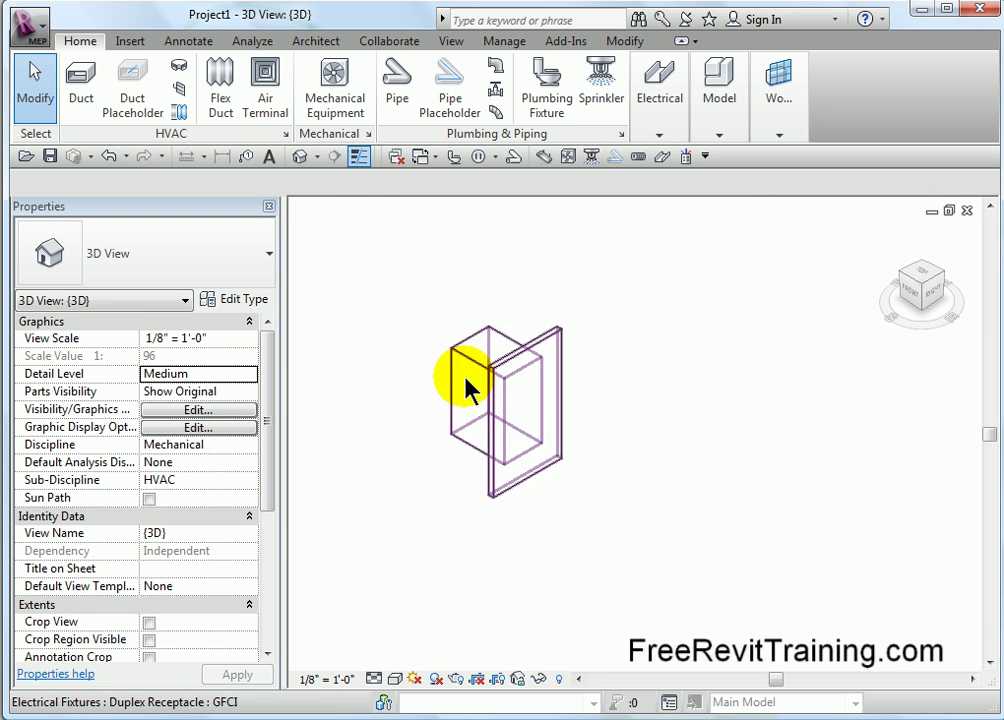
Set the placed GFCI receptacle's elevation to 1' 6".
{"action": "left_click", "coordinate": [497, 380]}
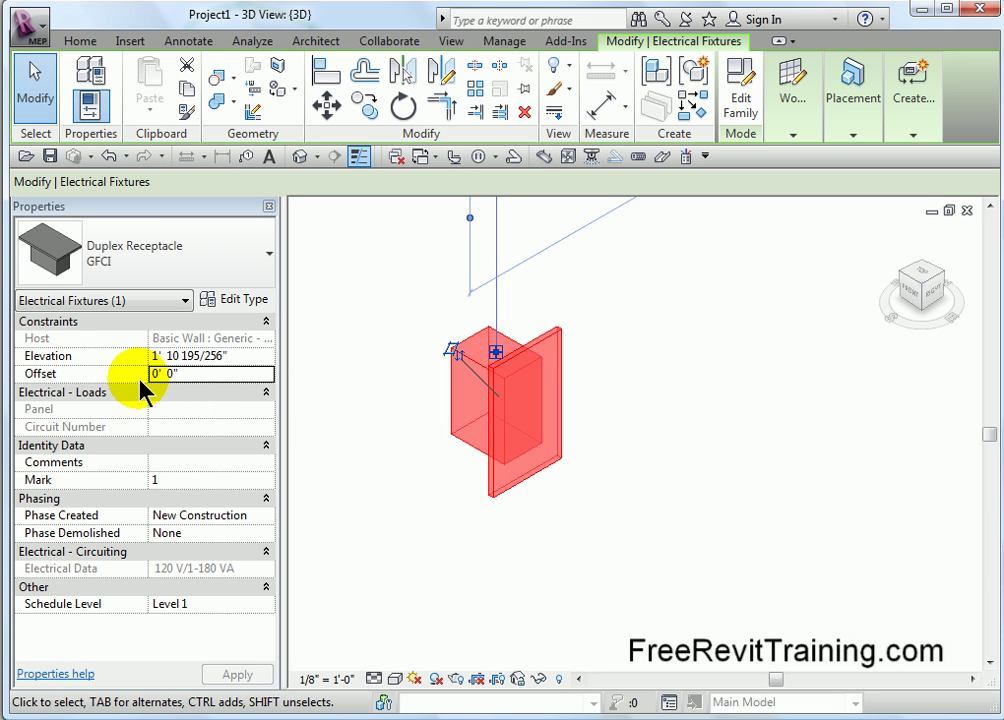
{"action": "left_click", "coordinate": [260, 356]}
{"action": "left_click", "coordinate": [209, 356]}
{"action": "left_click_drag", "start_coordinate": [224, 356], "coordinate": [172, 356]}
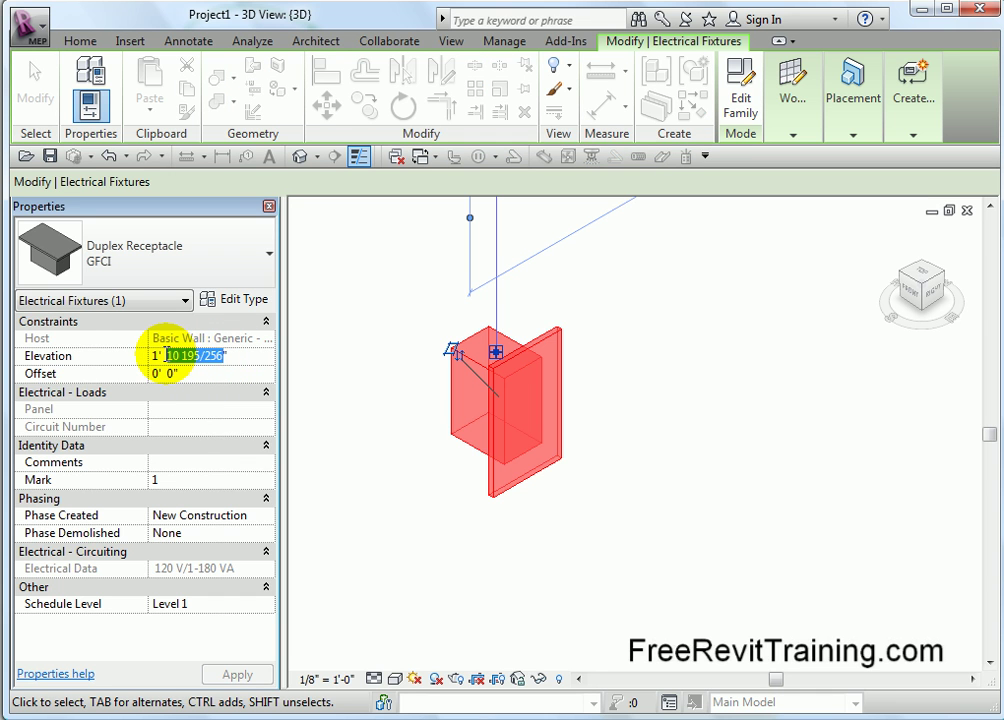
{"action": "type", "text": "6"}
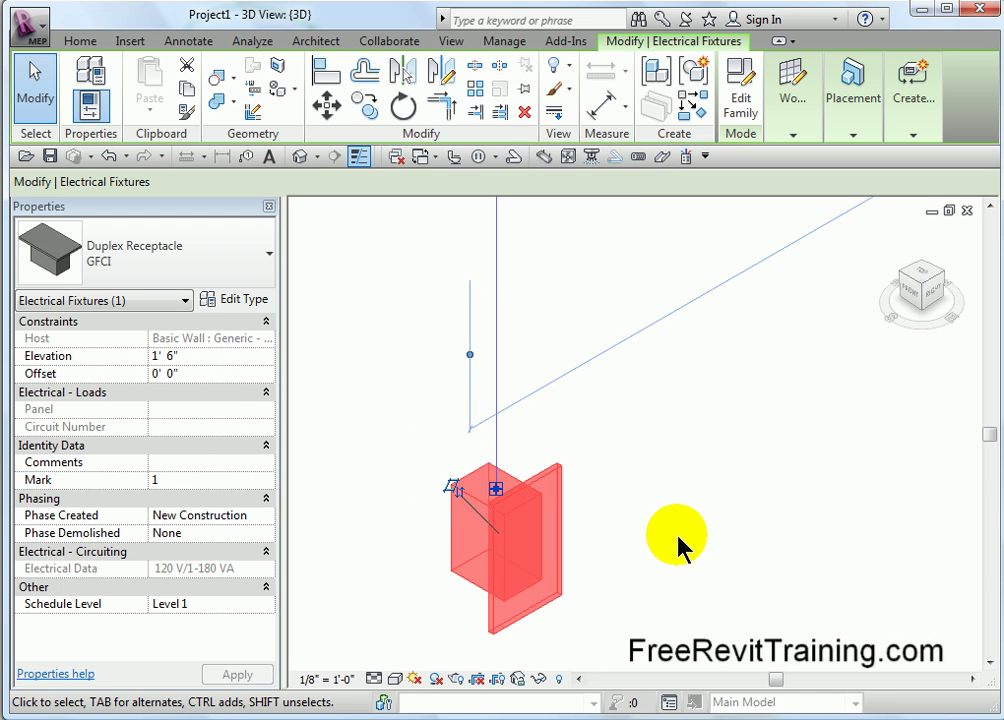
Examine the placed GFCI receptacle's instance and type properties in the 3D view, leaving its values as they are.
{"action": "left_click", "coordinate": [678, 548]}
{"action": "middle_click_drag", "start_coordinate": [672, 567], "coordinate": [654, 394]}
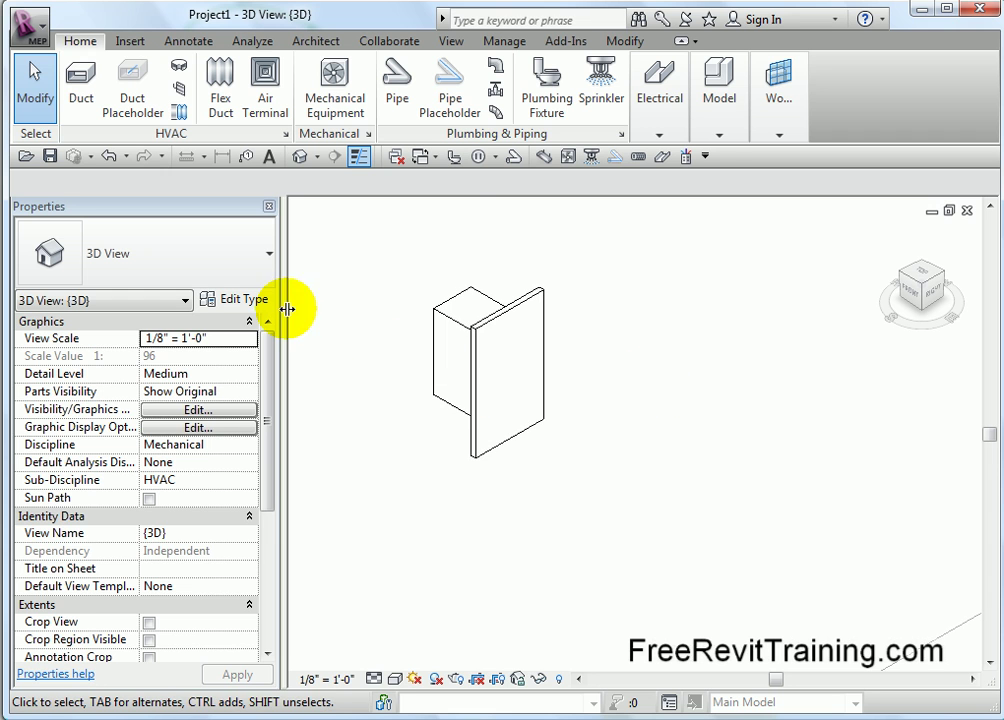
{"action": "left_click", "coordinate": [497, 442]}
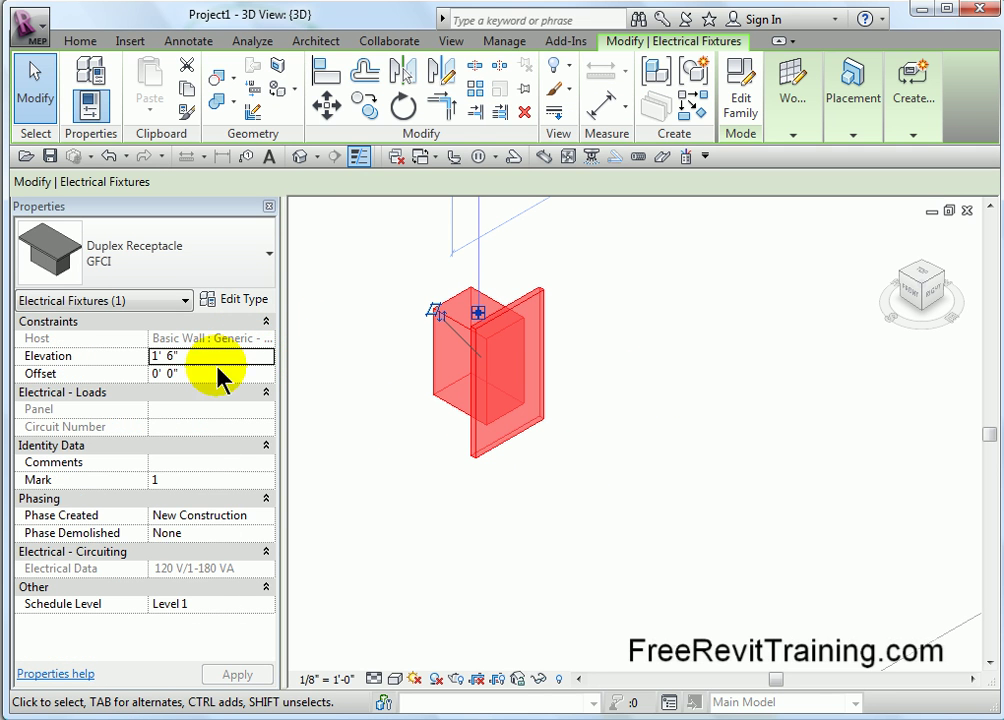
{"action": "left_click", "coordinate": [243, 298]}
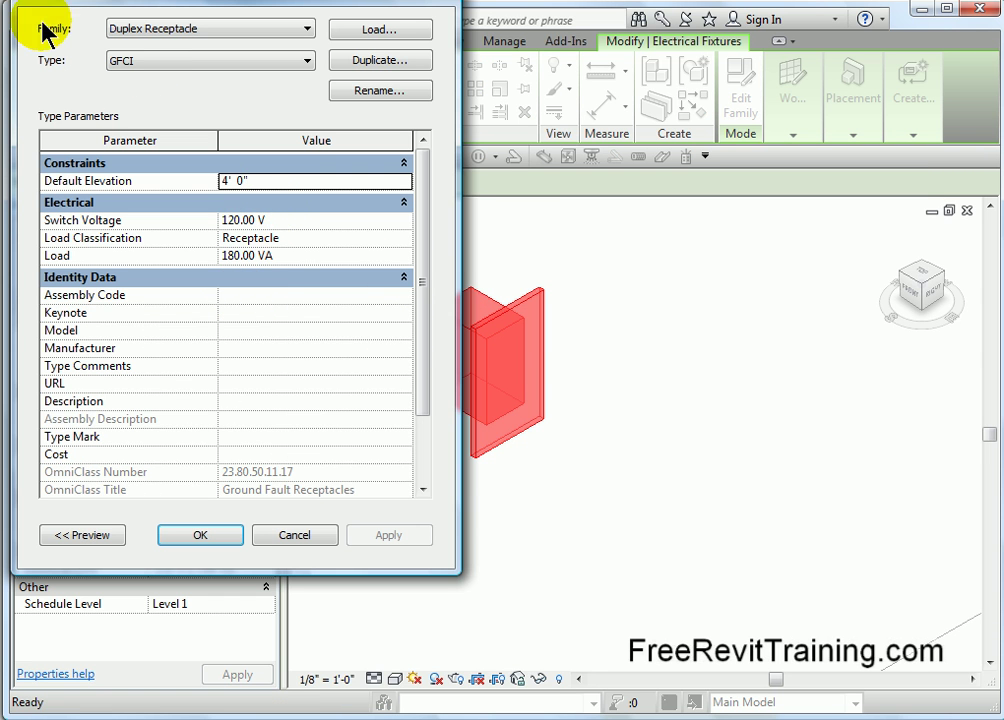
{"action": "left_click", "coordinate": [296, 540]}
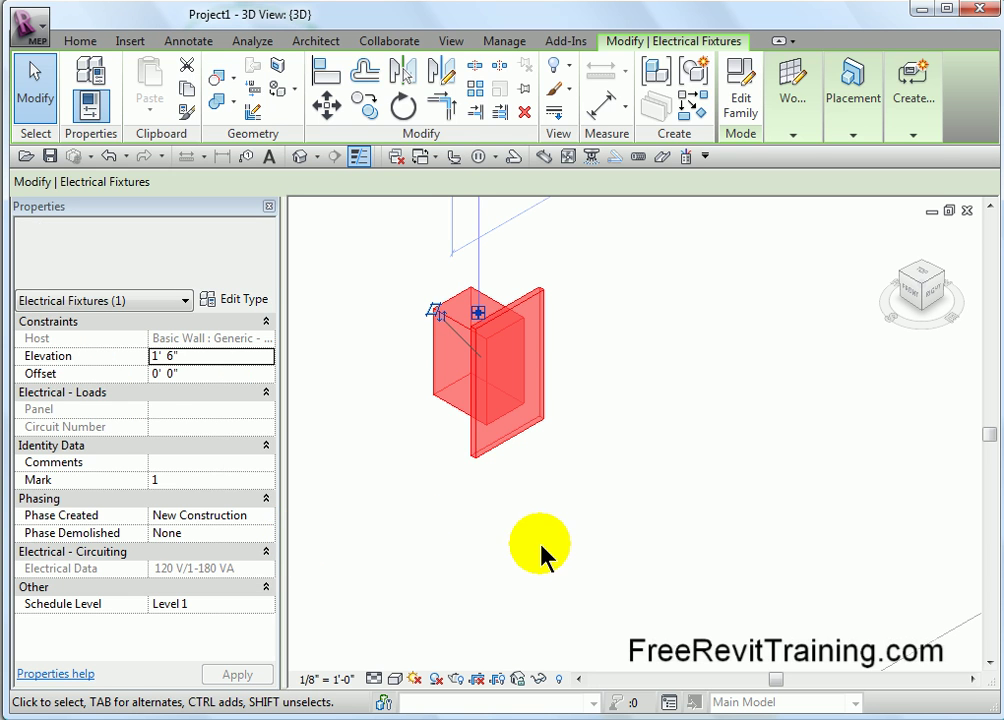
{"action": "left_click", "coordinate": [413, 508]}
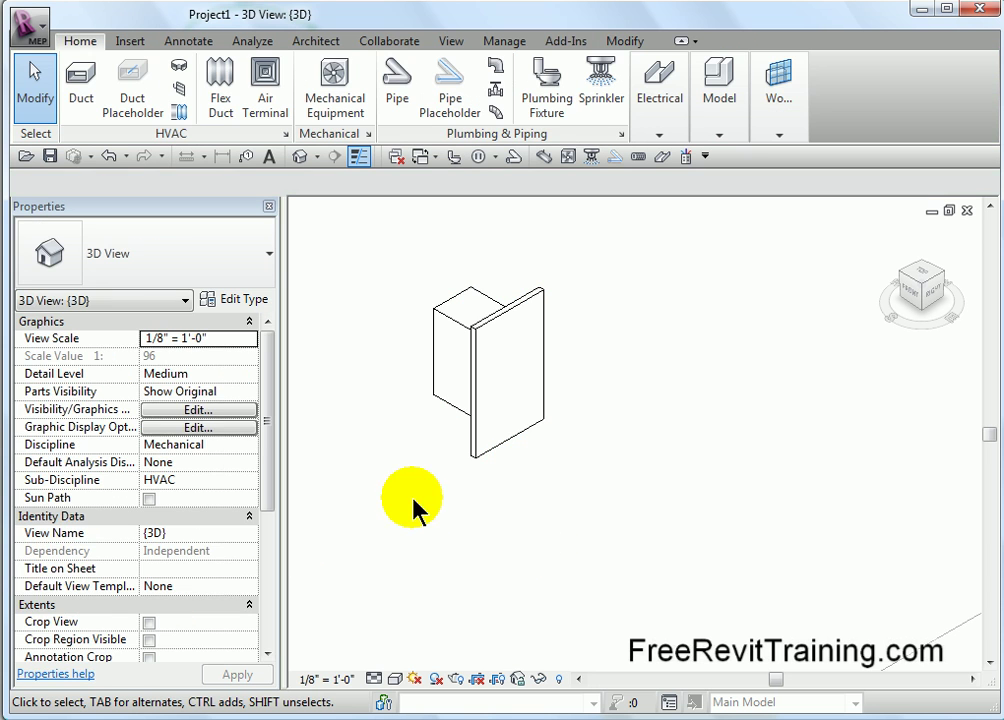
{"action": "left_click", "coordinate": [443, 394]}
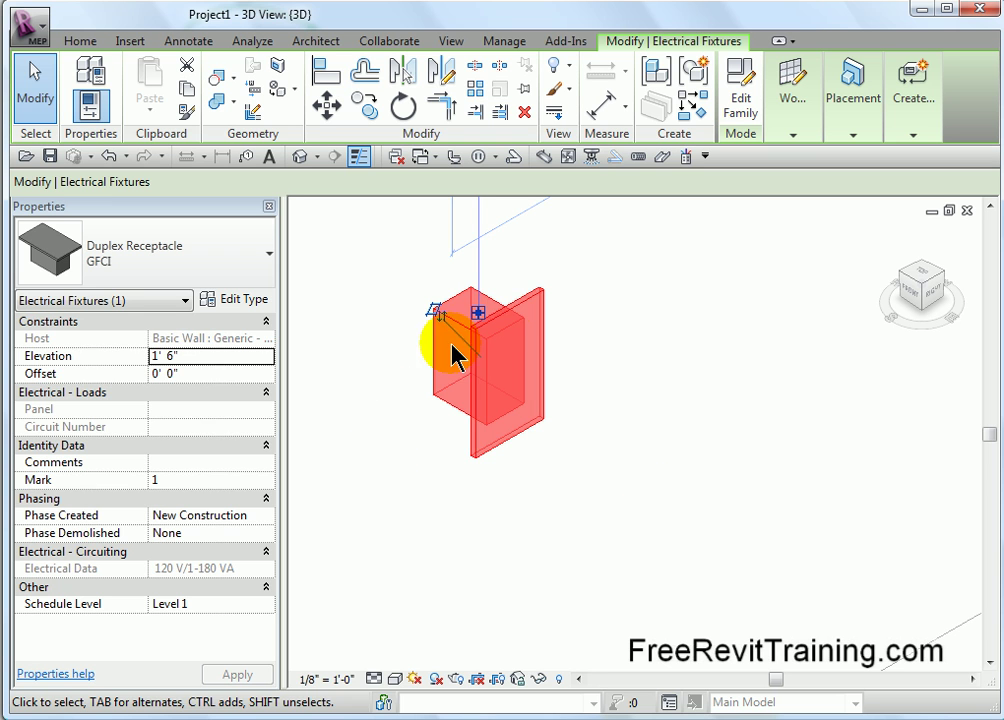
{"action": "left_click", "coordinate": [622, 470]}
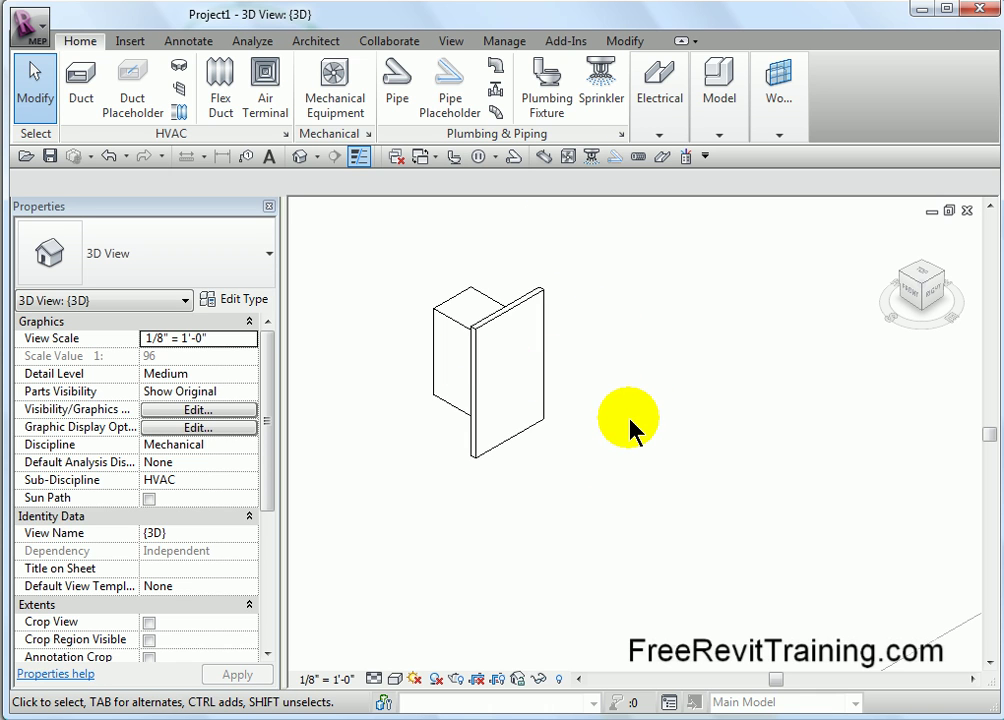
Switch from the project to the 3D view of the open Duplex Receptacle family.
{"action": "key", "text": "ctrl+Tab"}
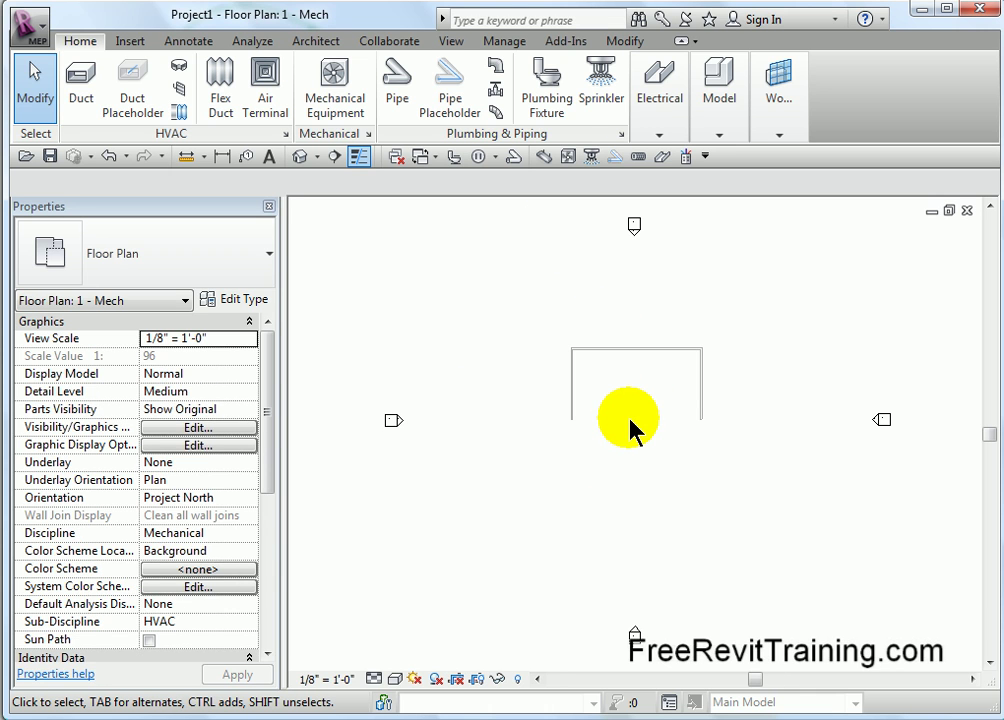
{"action": "key", "text": "ctrl+Tab"}
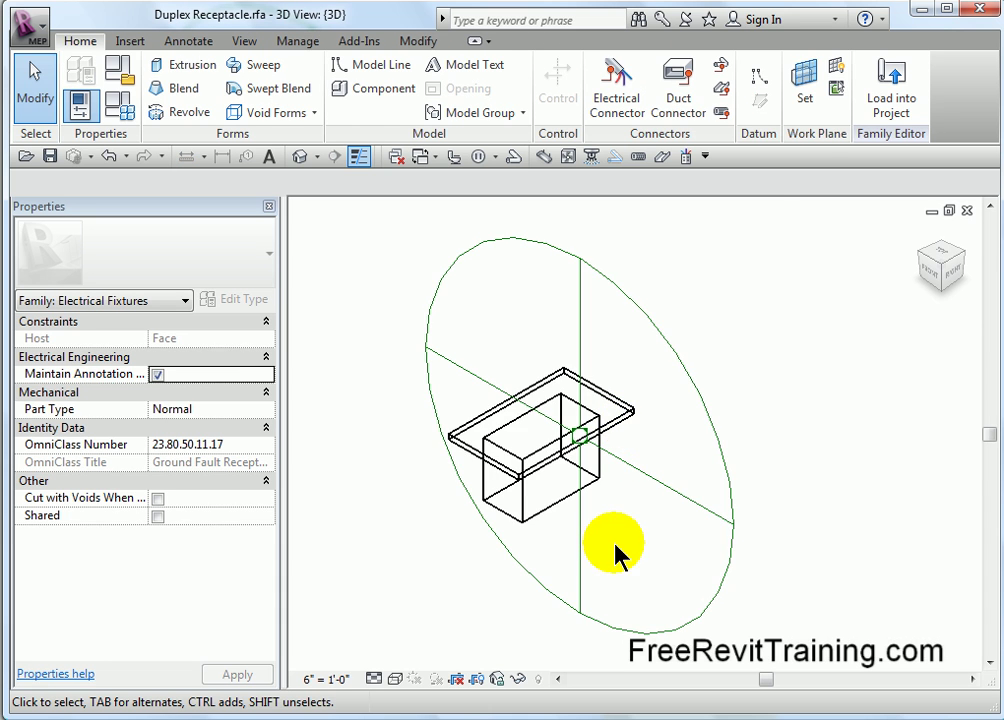
{"action": "scroll", "coordinate": [612, 519], "scroll_direction": "down", "scroll_amount": 3}
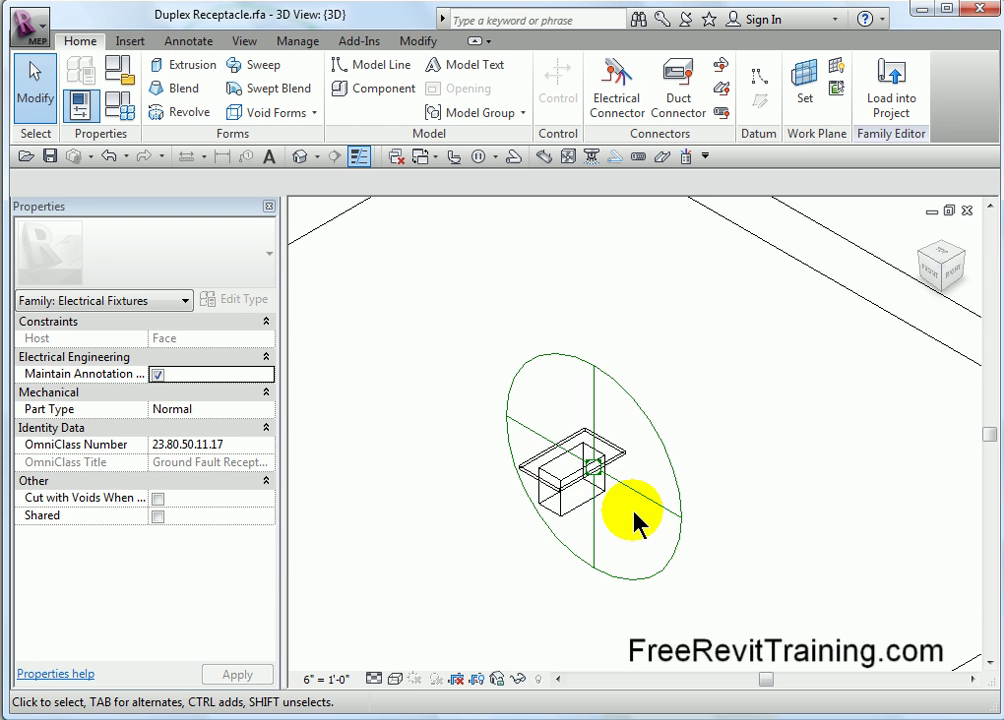
{"action": "scroll", "coordinate": [645, 528], "scroll_direction": "down", "scroll_amount": 2}
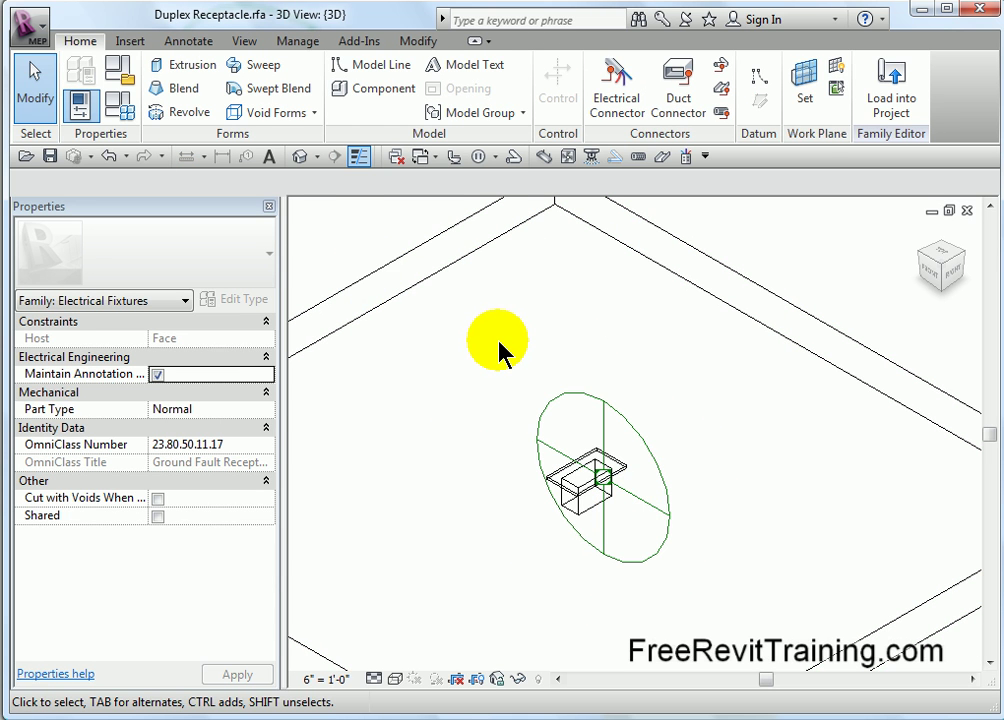
Show the Project Browser and dock it as a narrow full-height column beside the Properties palette.
{"action": "left_click_drag", "start_coordinate": [269, 264], "coordinate": [223, 265]}
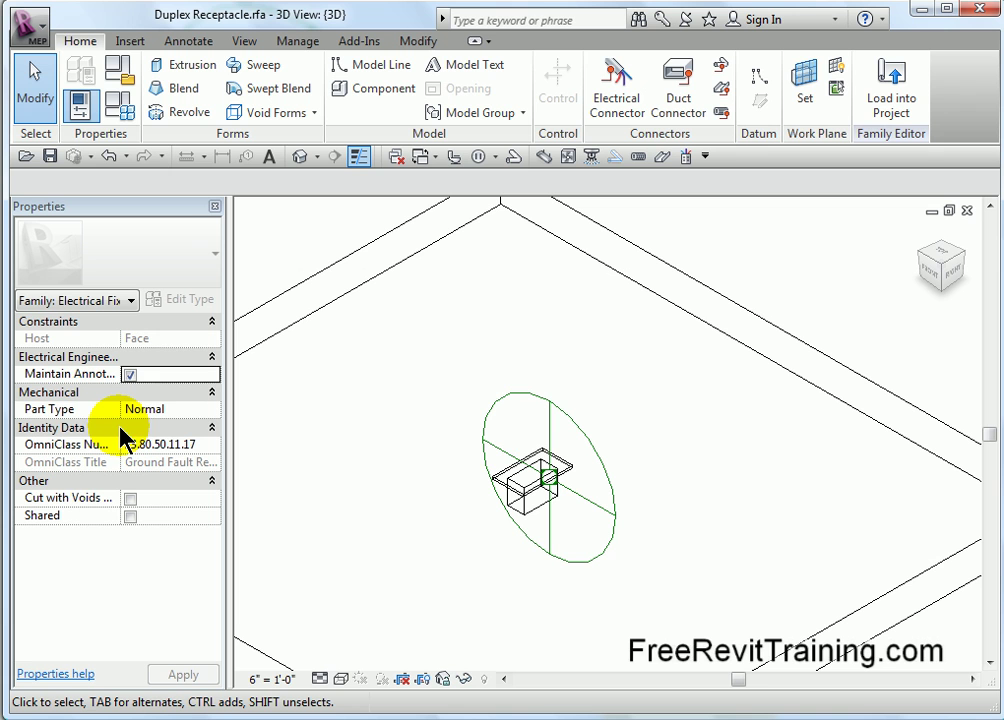
{"action": "key", "text": "p"}
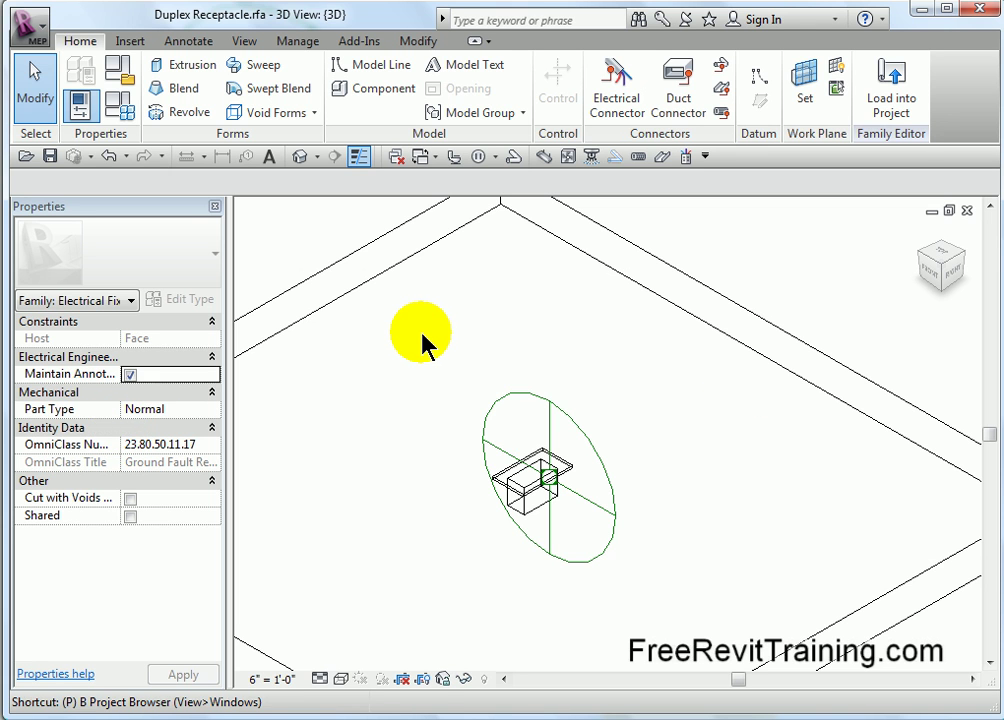
{"action": "key", "text": "b"}
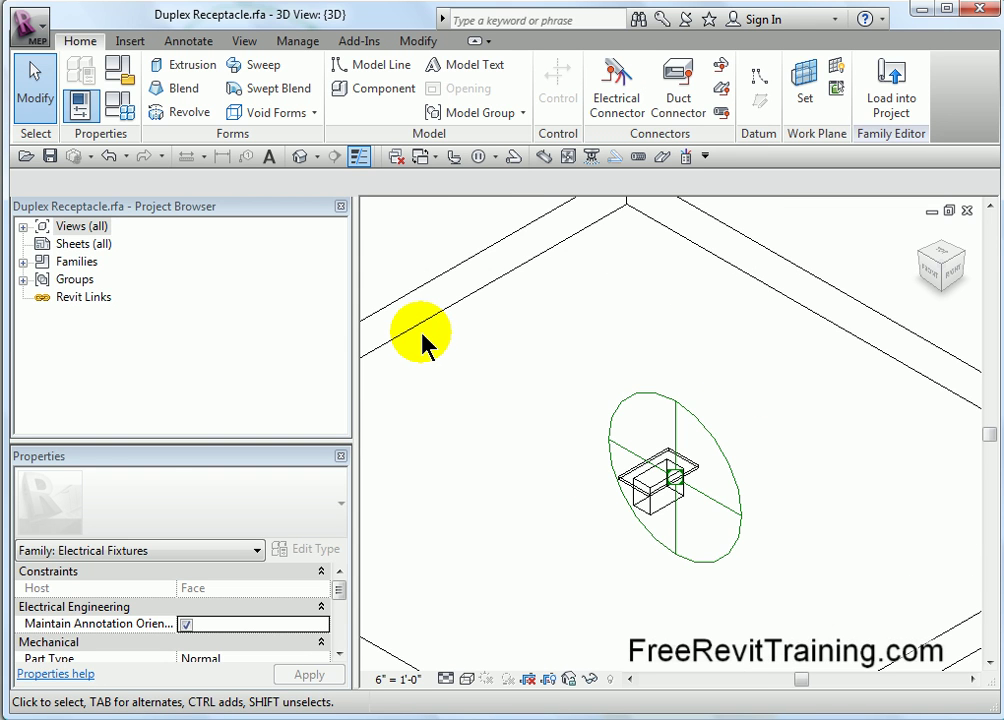
{"action": "left_click", "coordinate": [205, 213]}
{"action": "left_click_drag", "start_coordinate": [205, 213], "coordinate": [28, 298]}
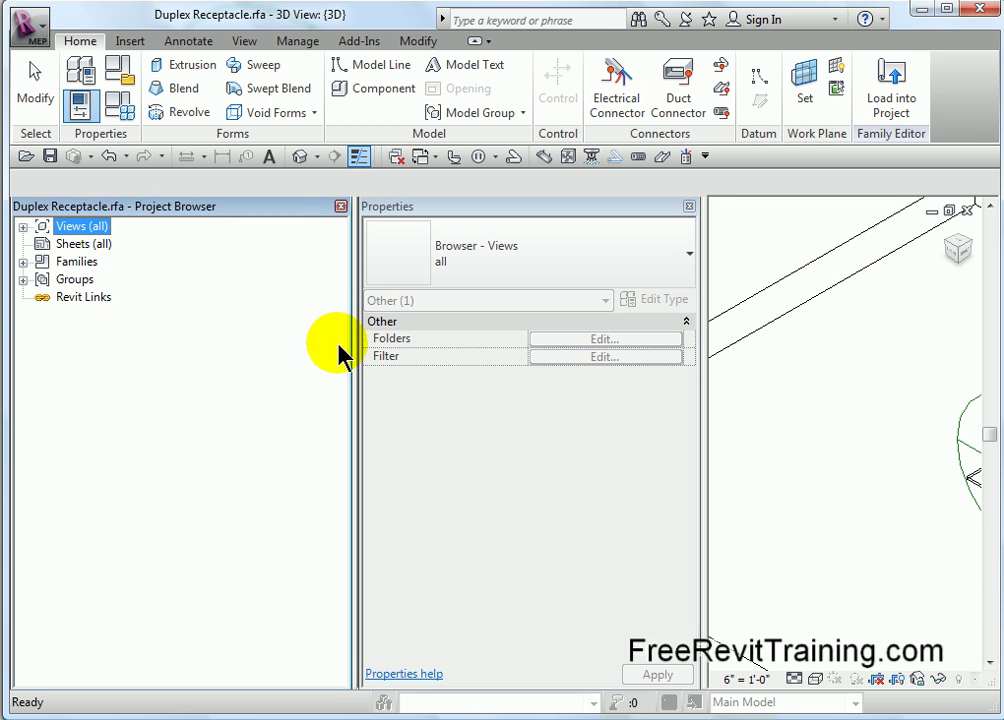
{"action": "left_click_drag", "start_coordinate": [356, 268], "coordinate": [172, 274]}
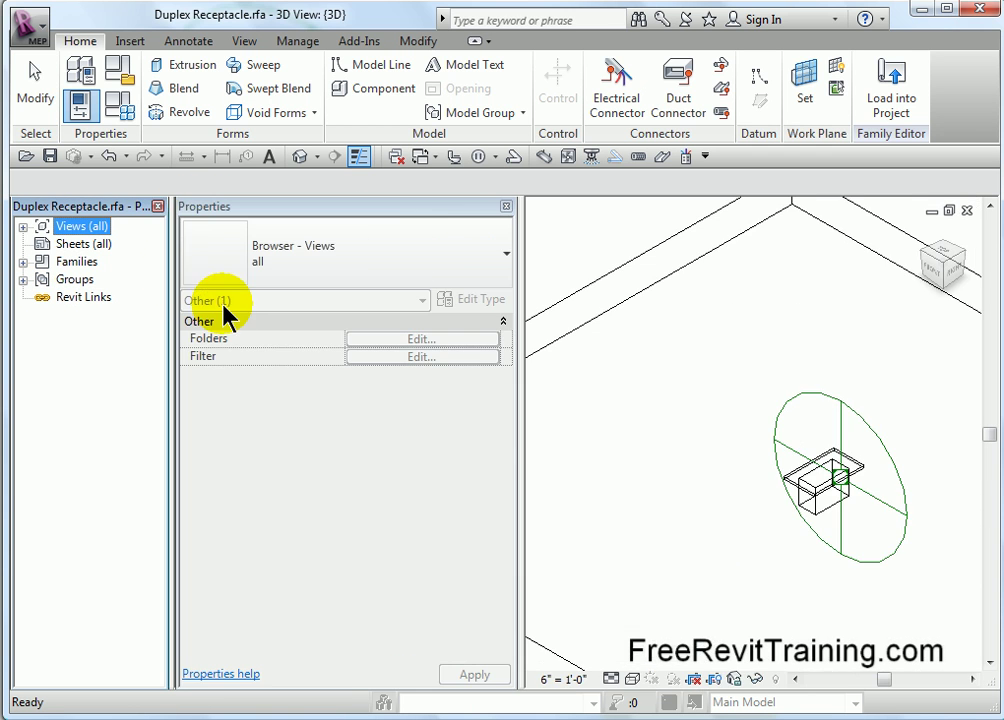
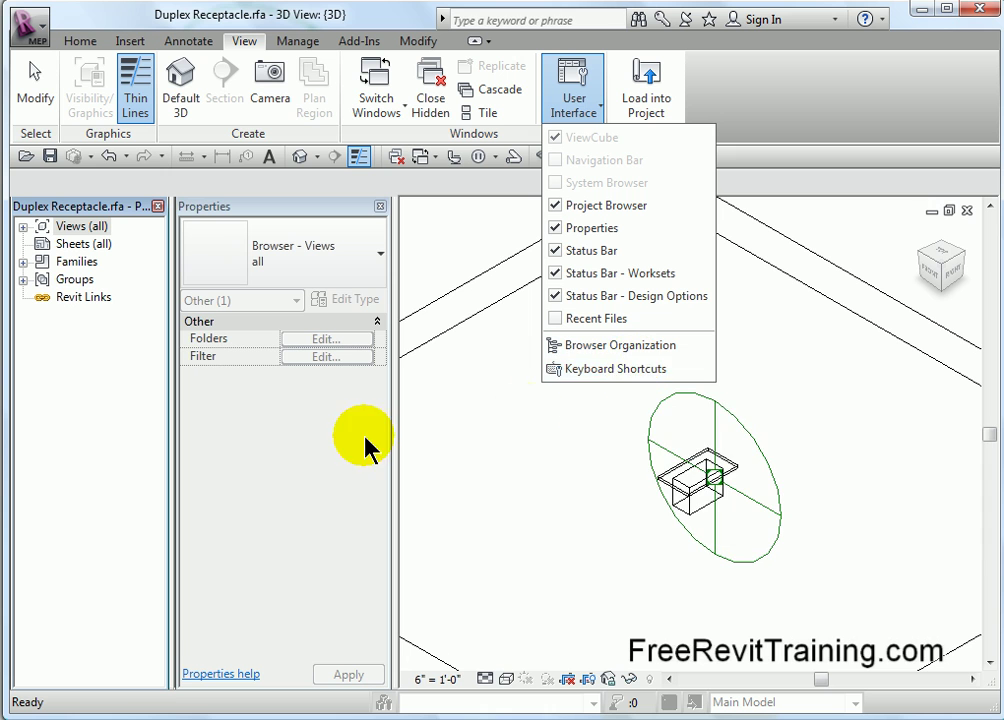
Look at the list of keyboard shortcut assignments and close it without changes.
{"action": "left_click", "coordinate": [602, 370]}
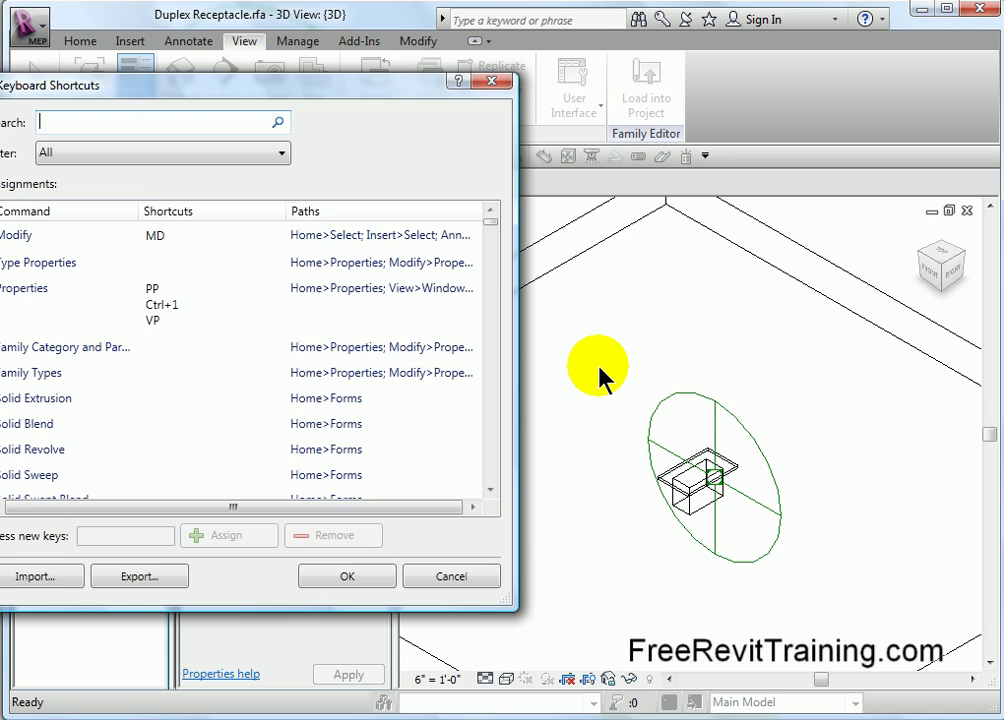
{"action": "left_click", "coordinate": [487, 574]}
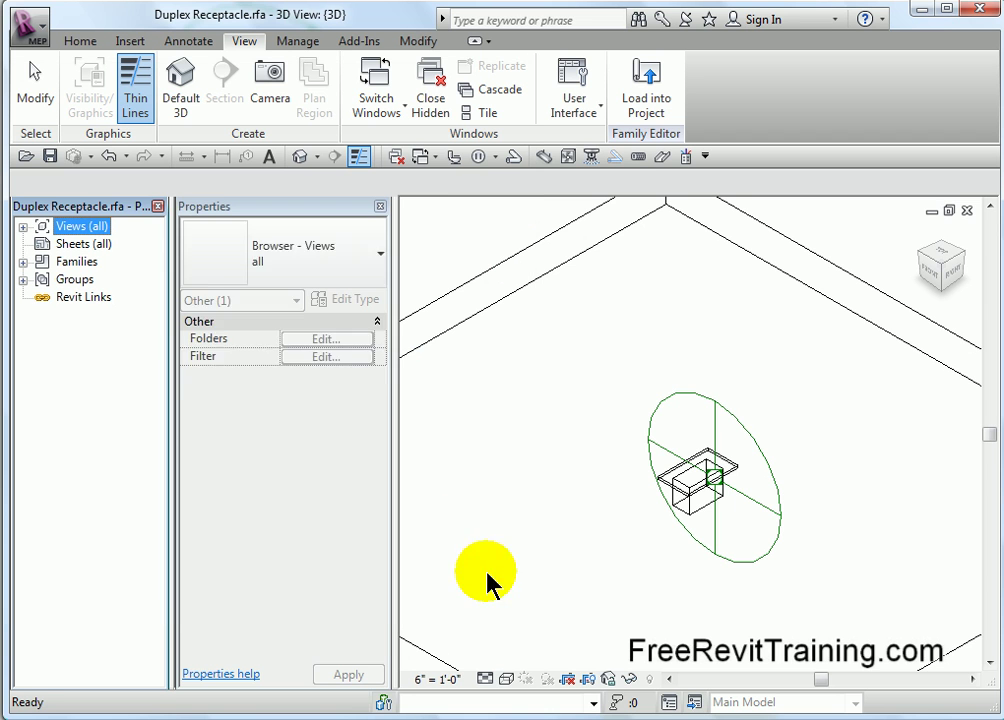
Widen the Project Browser and open the family's Ref. Level floor plan at the receptacle geometry.
{"action": "left_click_drag", "start_coordinate": [173, 370], "coordinate": [229, 380]}
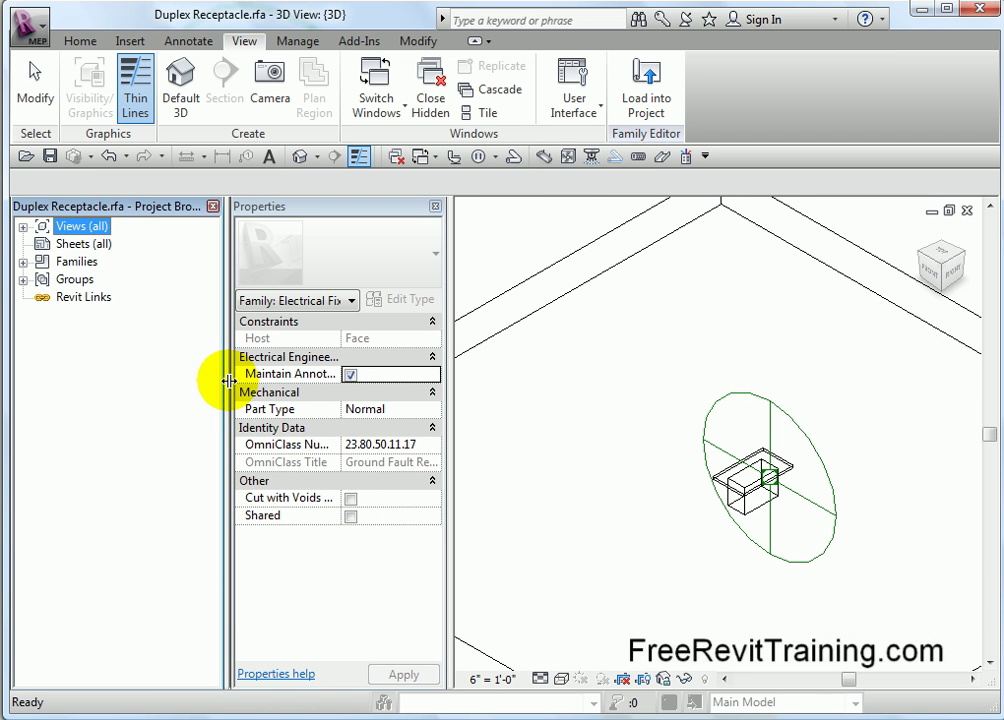
{"action": "left_click", "coordinate": [22, 227]}
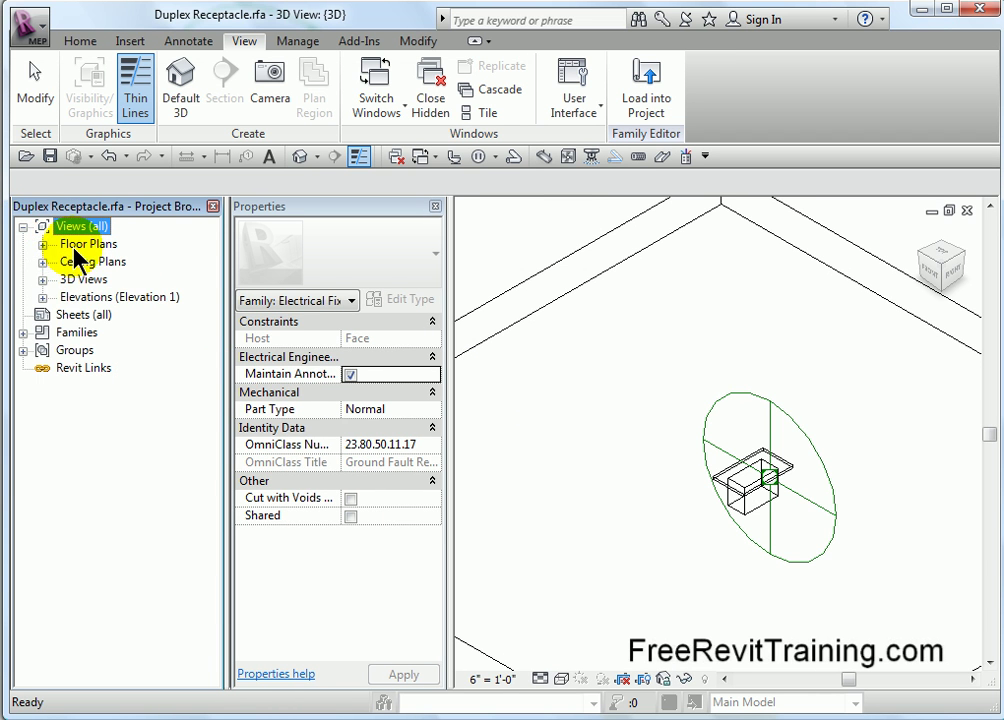
{"action": "double_click", "coordinate": [75, 246]}
{"action": "double_click", "coordinate": [105, 262]}
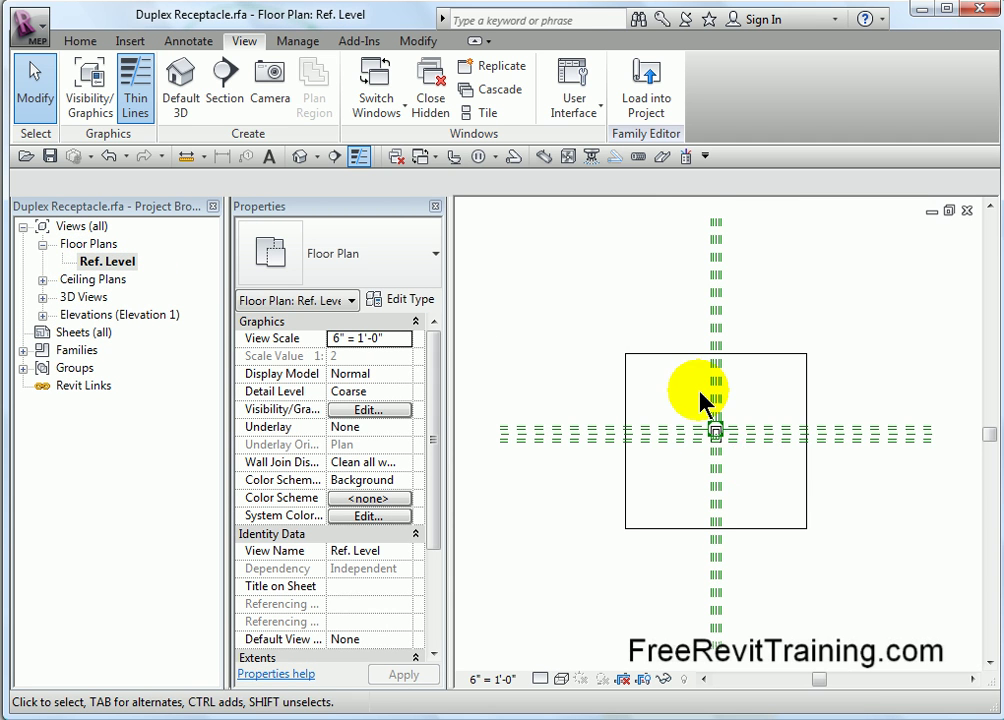
{"action": "scroll", "coordinate": [716, 418], "scroll_direction": "up", "scroll_amount": 2}
{"action": "scroll", "coordinate": [716, 418], "scroll_direction": "up", "scroll_amount": 3}
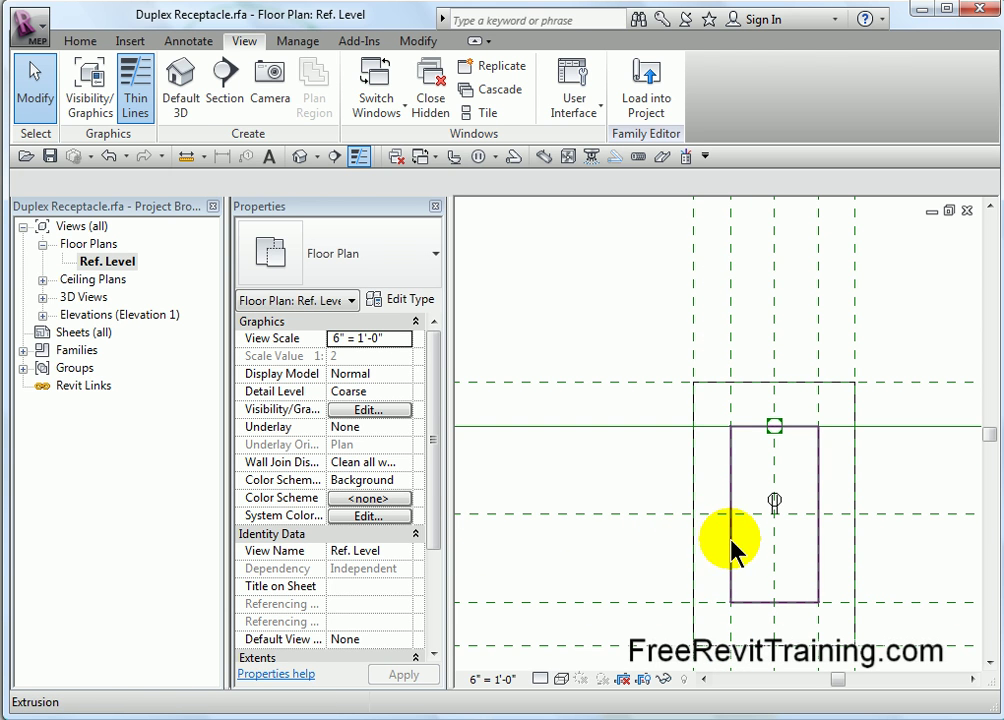
Try to stretch the left edge of the receptacle's inner box extrusion outward past the cover plate.
{"action": "left_click", "coordinate": [731, 545]}
{"action": "left_click_drag", "start_coordinate": [724, 514], "coordinate": [679, 527]}
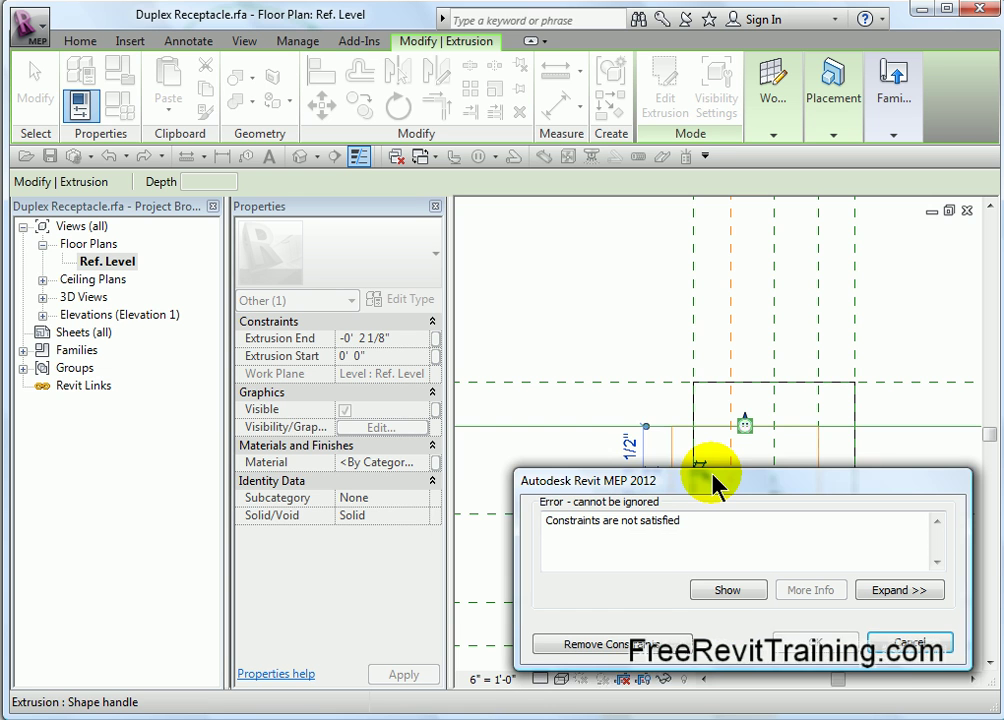
{"action": "left_click_drag", "start_coordinate": [712, 475], "coordinate": [705, 470]}
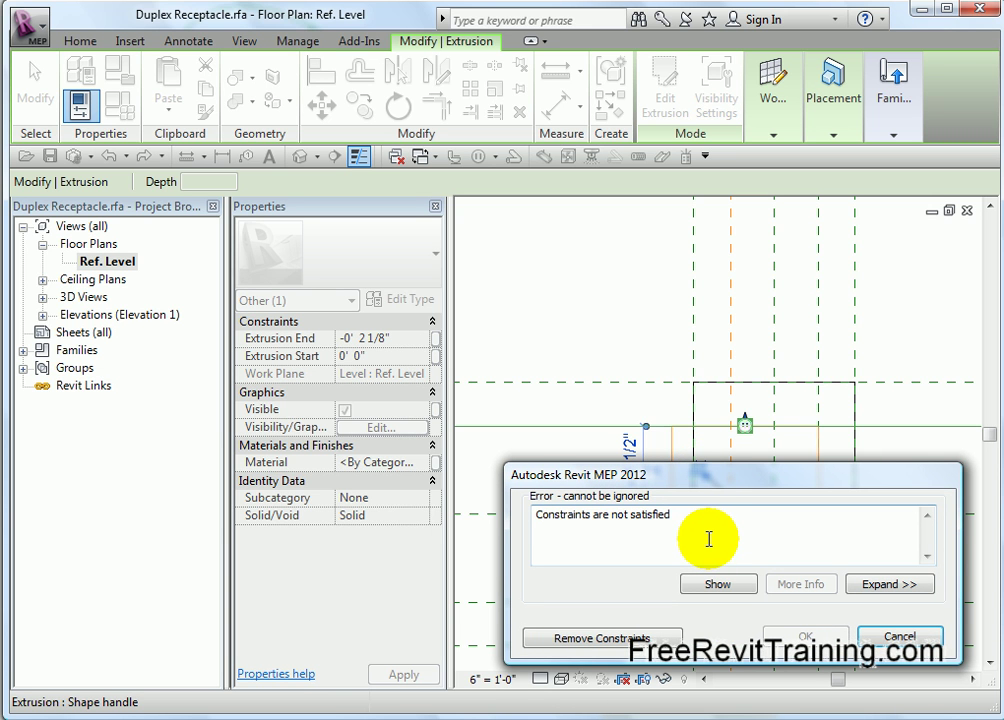
{"action": "left_click", "coordinate": [921, 640]}
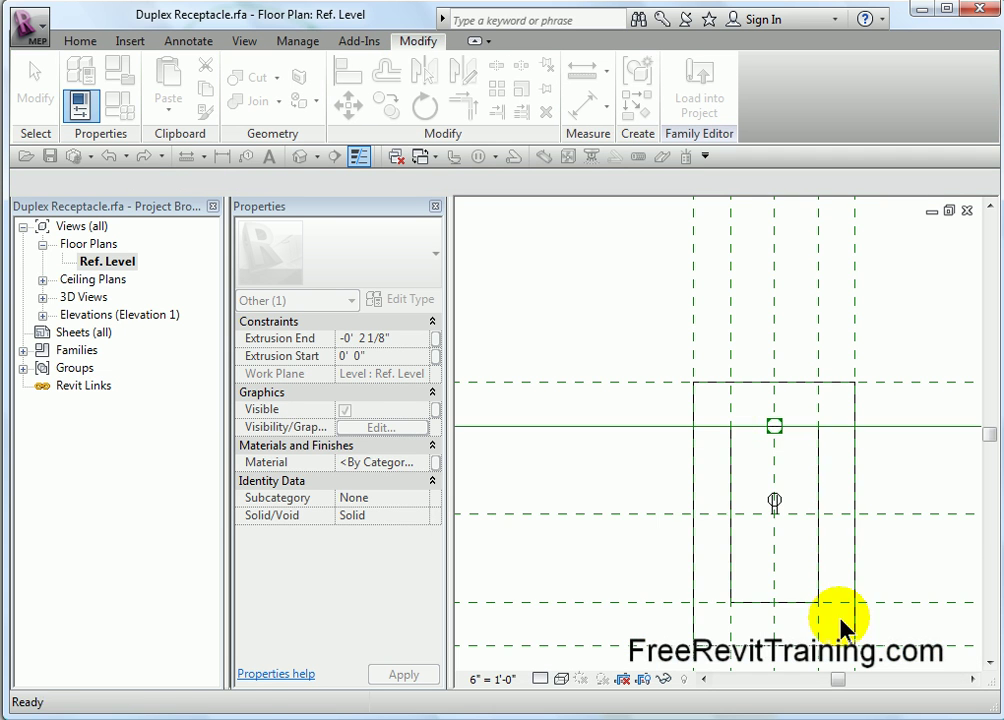
Examine the whole family in the Ref. Level plan and in the Front, Left, Right and Back elevations.
{"action": "scroll", "coordinate": [578, 478], "scroll_direction": "down", "scroll_amount": 3}
{"action": "scroll", "coordinate": [578, 478], "scroll_direction": "down", "scroll_amount": 2}
{"action": "middle_click_drag", "start_coordinate": [571, 488], "coordinate": [605, 560]}
{"action": "scroll", "coordinate": [600, 549], "scroll_direction": "down", "scroll_amount": 2}
{"action": "middle_click_drag", "start_coordinate": [645, 485], "coordinate": [648, 439]}
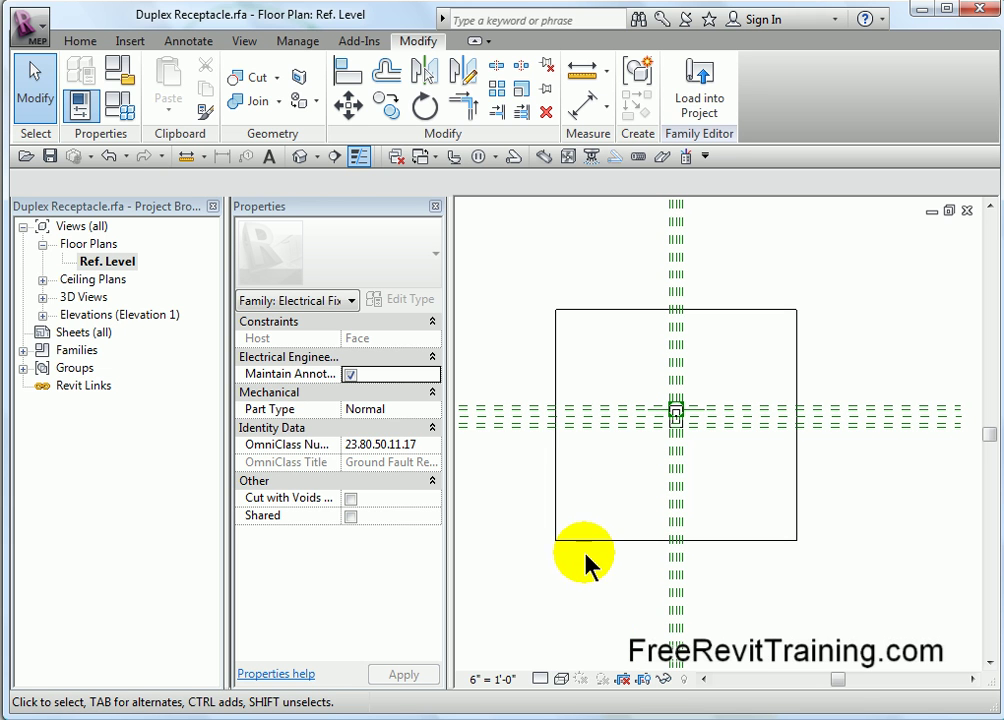
{"action": "left_click", "coordinate": [42, 315]}
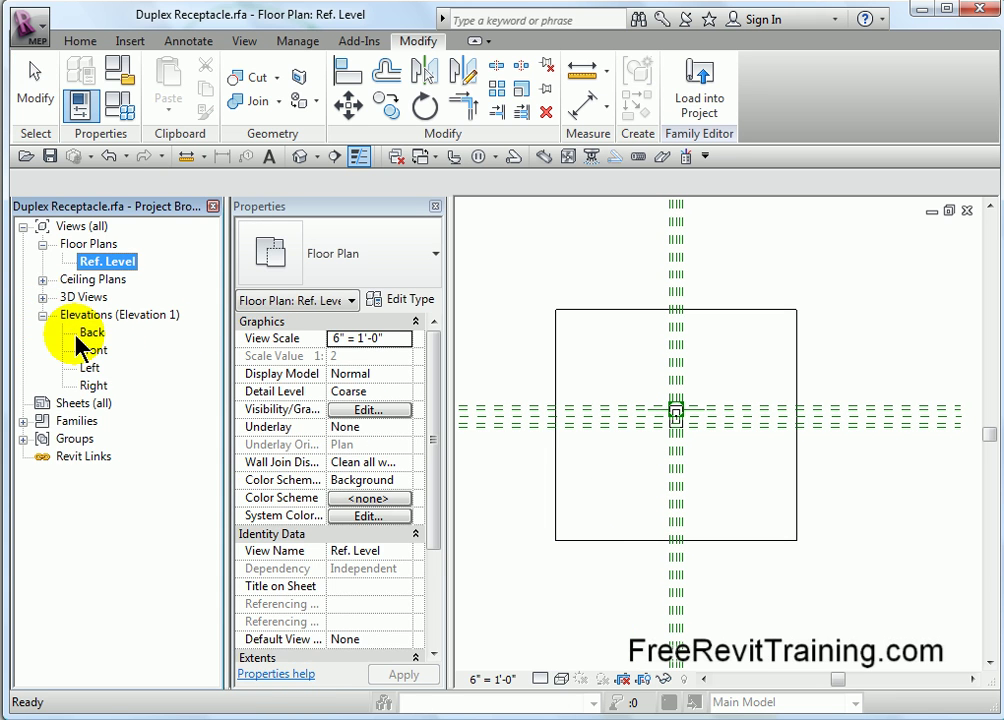
{"action": "double_click", "coordinate": [94, 351]}
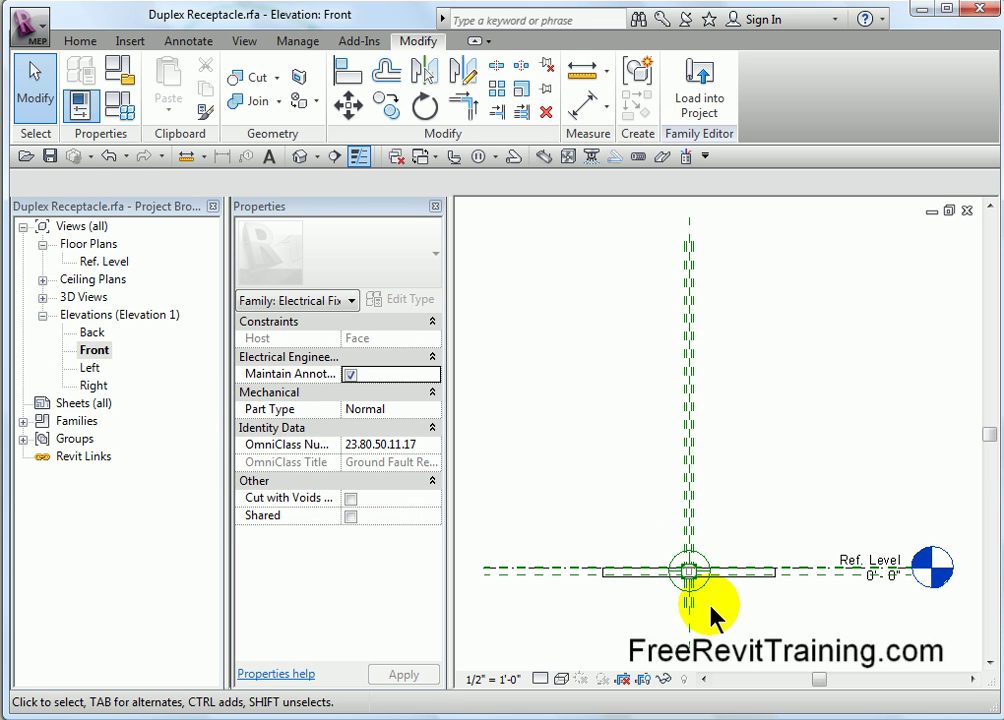
{"action": "left_click", "coordinate": [90, 368]}
{"action": "double_click", "coordinate": [93, 369]}
{"action": "double_click", "coordinate": [92, 384]}
{"action": "double_click", "coordinate": [91, 351]}
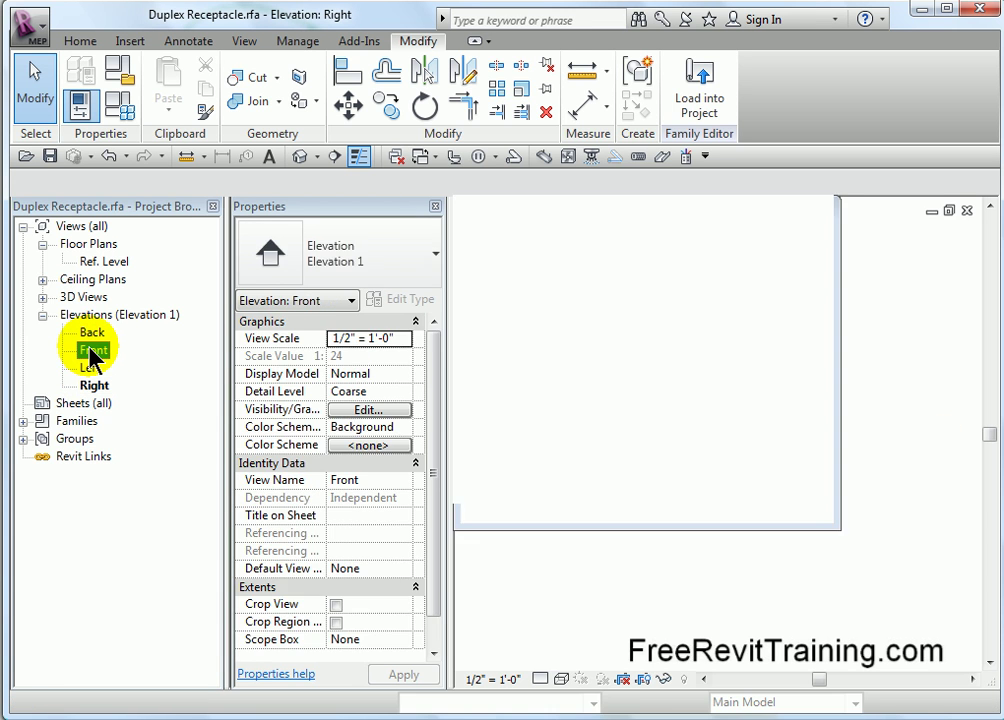
{"action": "double_click", "coordinate": [91, 334]}
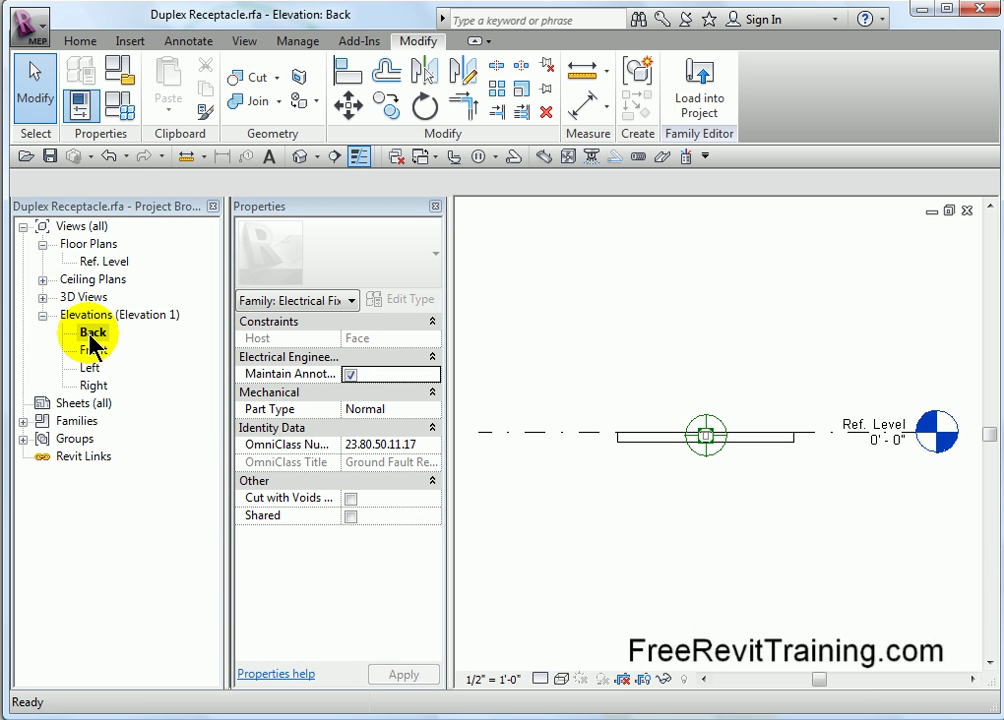
Open the Ref. Level floor plan and turn on the Dimensions annotation category in its visibility overrides.
{"action": "double_click", "coordinate": [105, 261]}
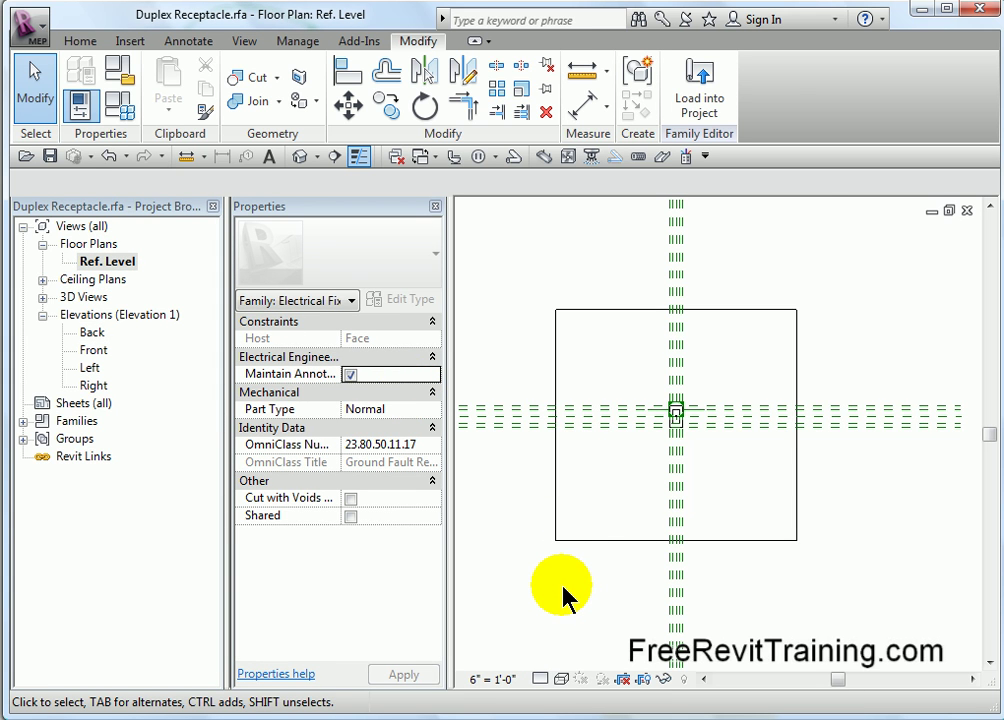
{"action": "key", "text": "v"}
{"action": "key", "text": "g"}
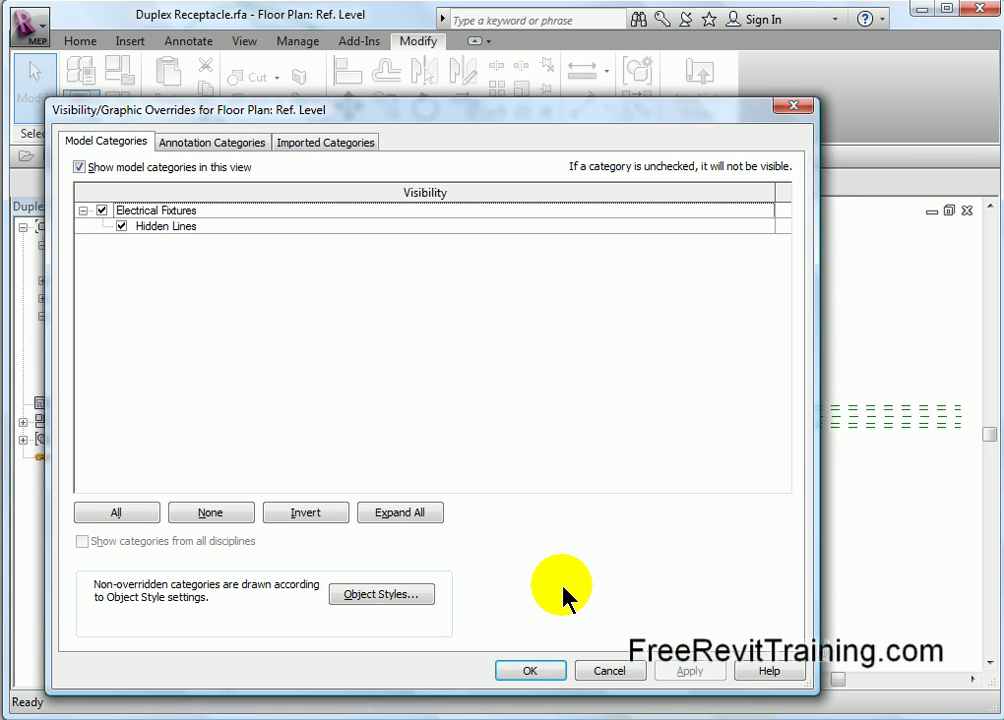
{"action": "left_click", "coordinate": [213, 142]}
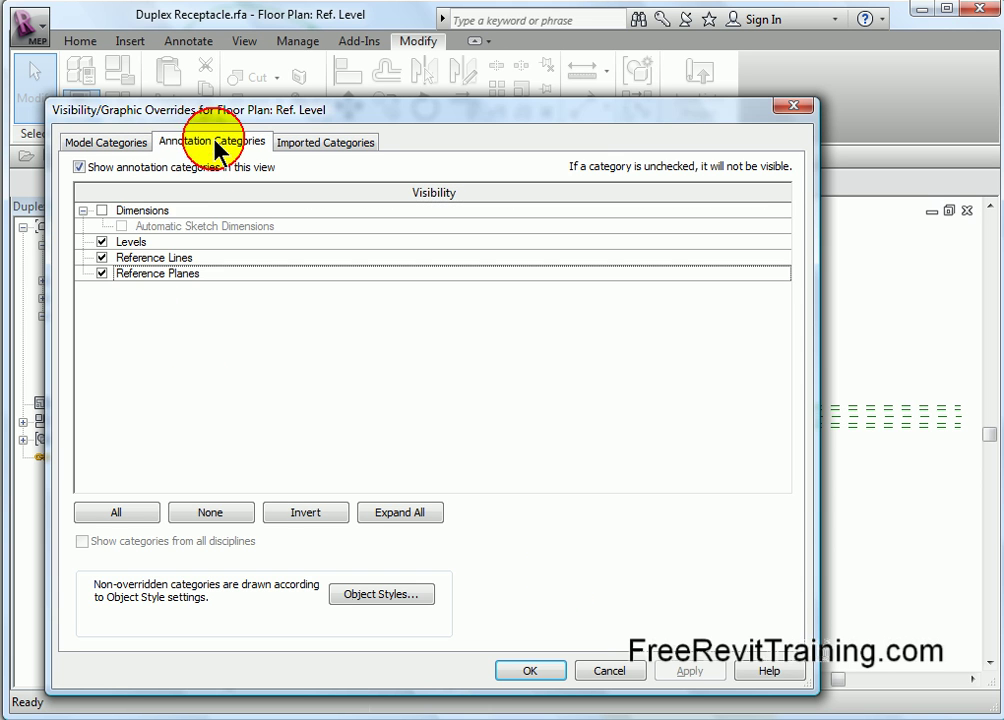
{"action": "left_click", "coordinate": [102, 211]}
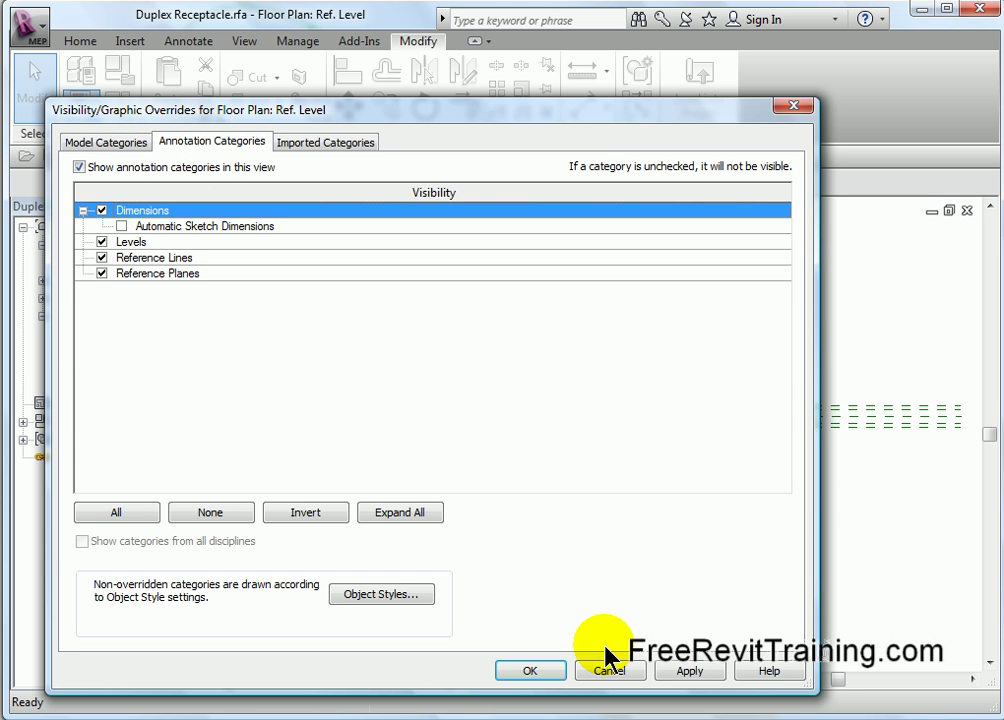
{"action": "left_click", "coordinate": [535, 667]}
Set the Ref. Level plan's view scale to 3/4" = 1'-0" so the dimension text is readable.
{"action": "scroll", "coordinate": [672, 231], "scroll_direction": "up", "scroll_amount": 5}
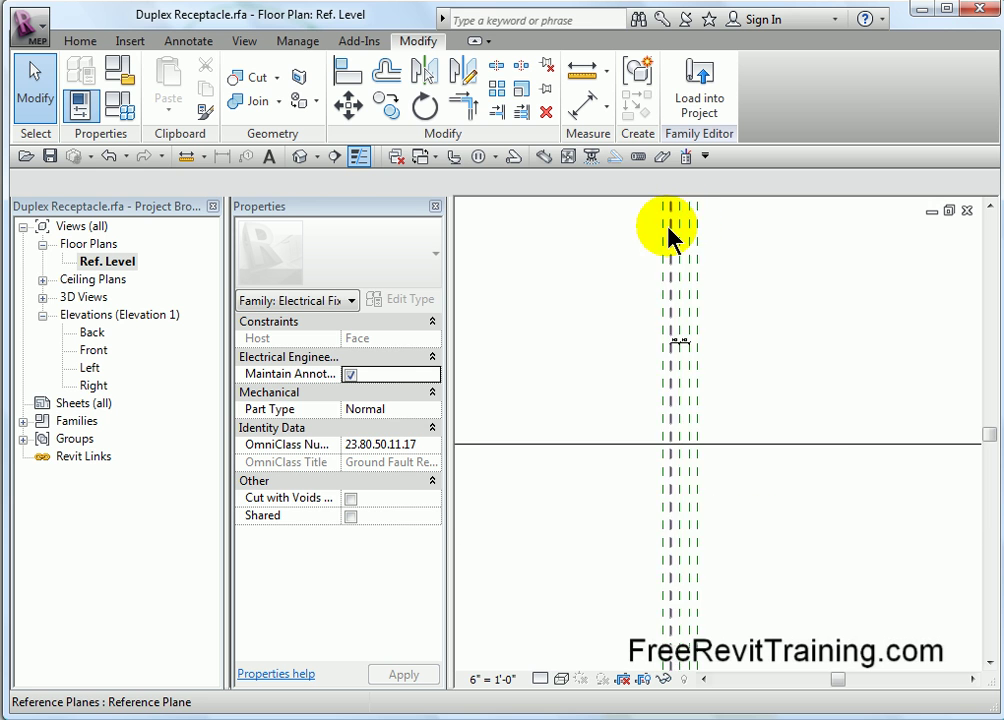
{"action": "scroll", "coordinate": [683, 428], "scroll_direction": "down", "scroll_amount": 5}
{"action": "middle_click_drag", "start_coordinate": [681, 441], "coordinate": [648, 320]}
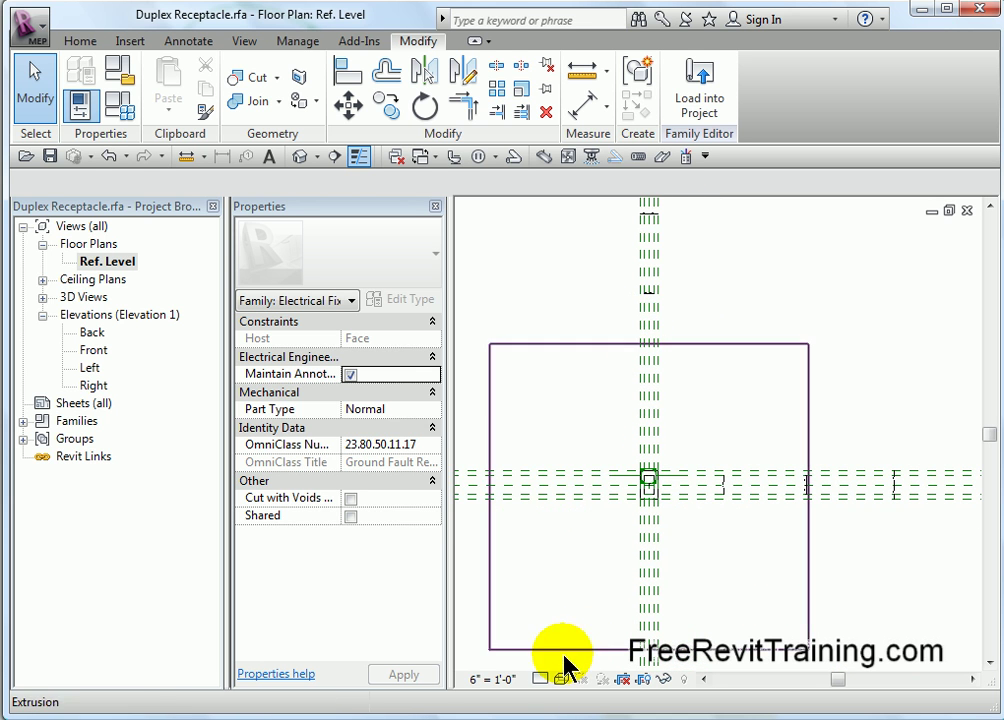
{"action": "left_click", "coordinate": [505, 679]}
{"action": "left_click", "coordinate": [524, 182]}
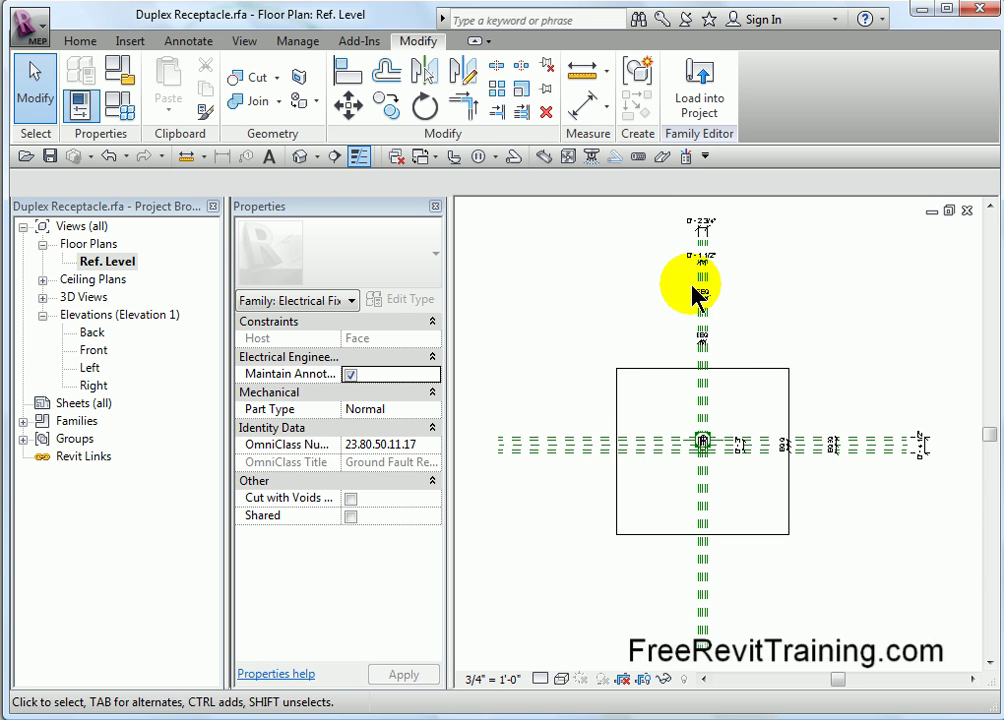
Examine the overall width, inner width and EQ dimensions above the receptacle, selecting them one by one to inspect their locks.
{"action": "scroll", "coordinate": [706, 258], "scroll_direction": "up", "scroll_amount": 3}
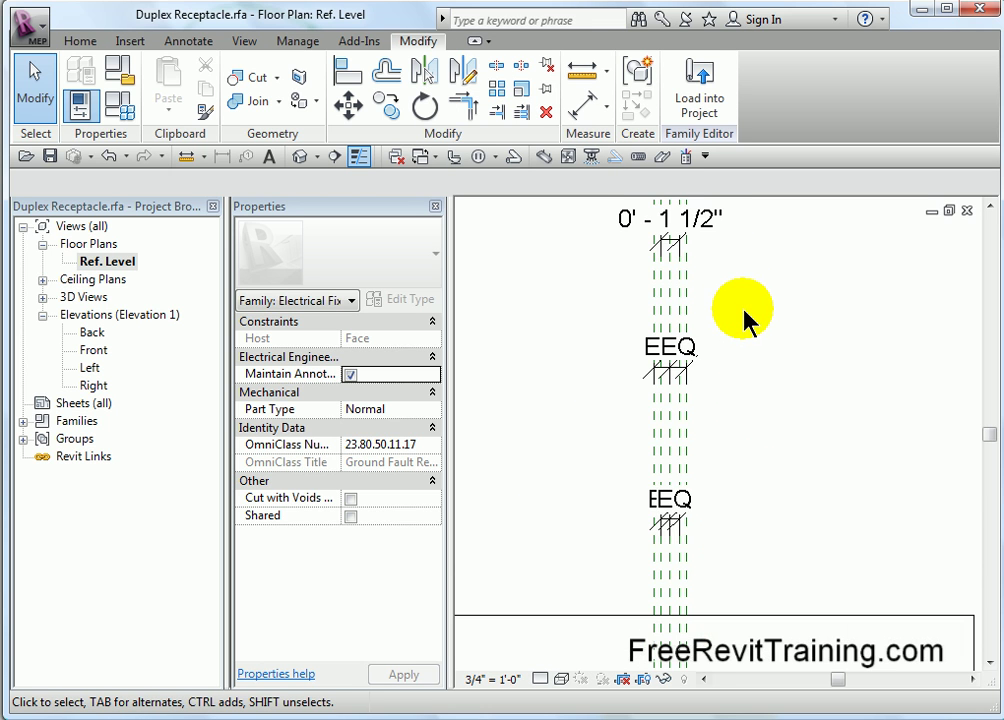
{"action": "scroll", "coordinate": [733, 327], "scroll_direction": "down", "scroll_amount": 2}
{"action": "middle_click_drag", "start_coordinate": [733, 327], "coordinate": [636, 437]}
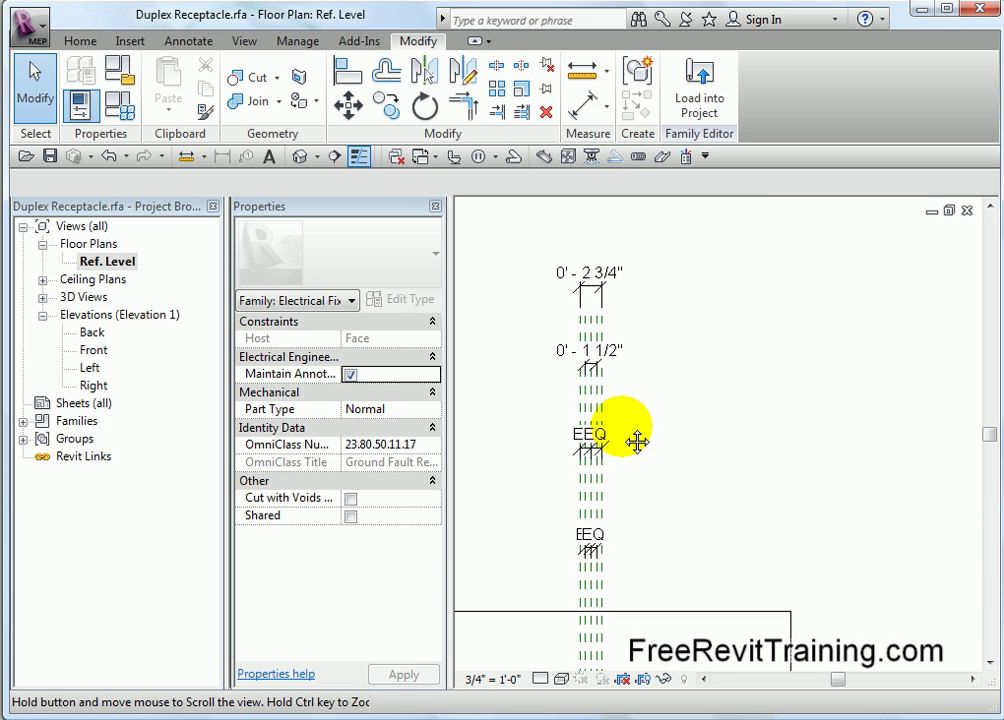
{"action": "left_click", "coordinate": [606, 298]}
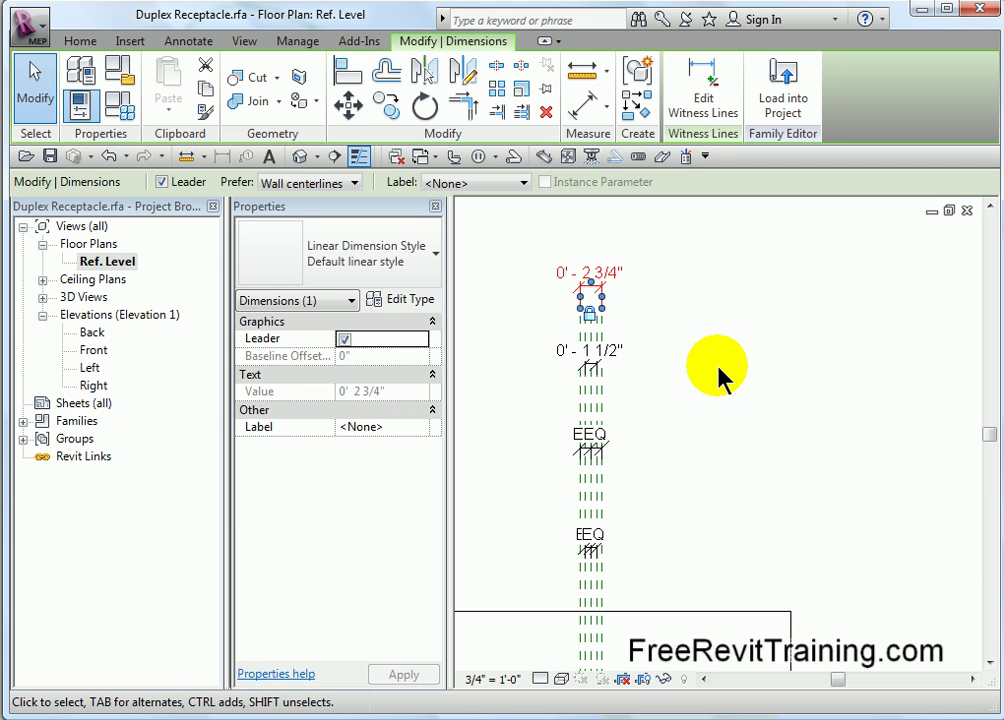
{"action": "left_click", "coordinate": [722, 378]}
{"action": "left_click", "coordinate": [588, 358]}
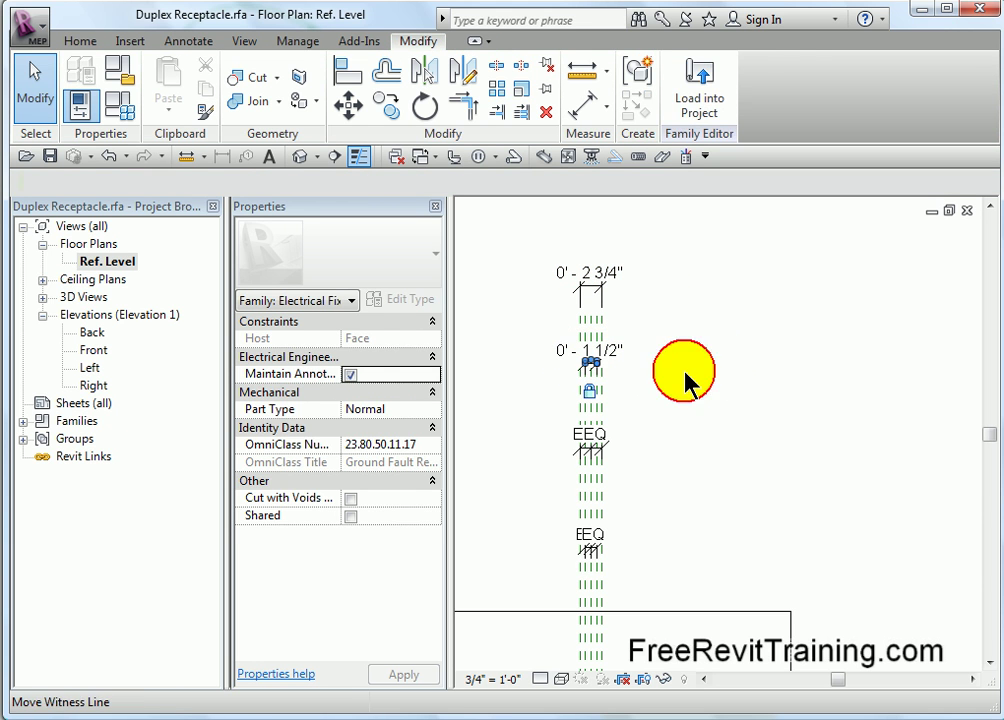
{"action": "left_click", "coordinate": [630, 455]}
{"action": "left_click", "coordinate": [616, 439]}
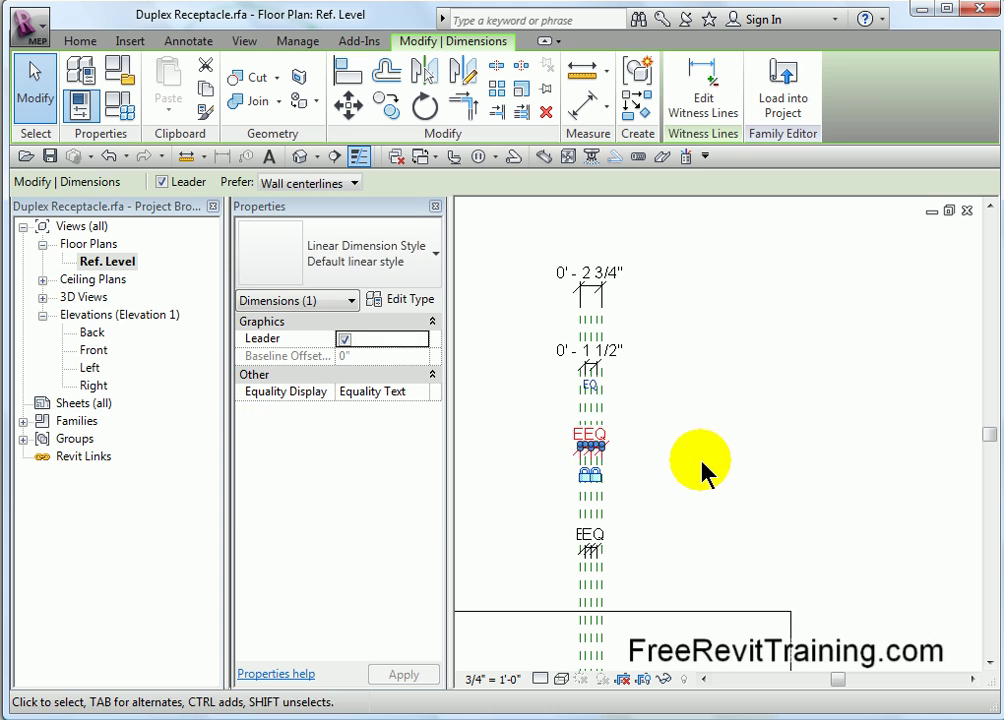
Examine how the receptacle geometry aligns with its reference planes and inspect the cover plate extrusion's properties.
{"action": "scroll", "coordinate": [663, 505], "scroll_direction": "down", "scroll_amount": 2}
{"action": "middle_click_drag", "start_coordinate": [688, 502], "coordinate": [680, 310]}
{"action": "scroll", "coordinate": [628, 555], "scroll_direction": "up", "scroll_amount": 7}
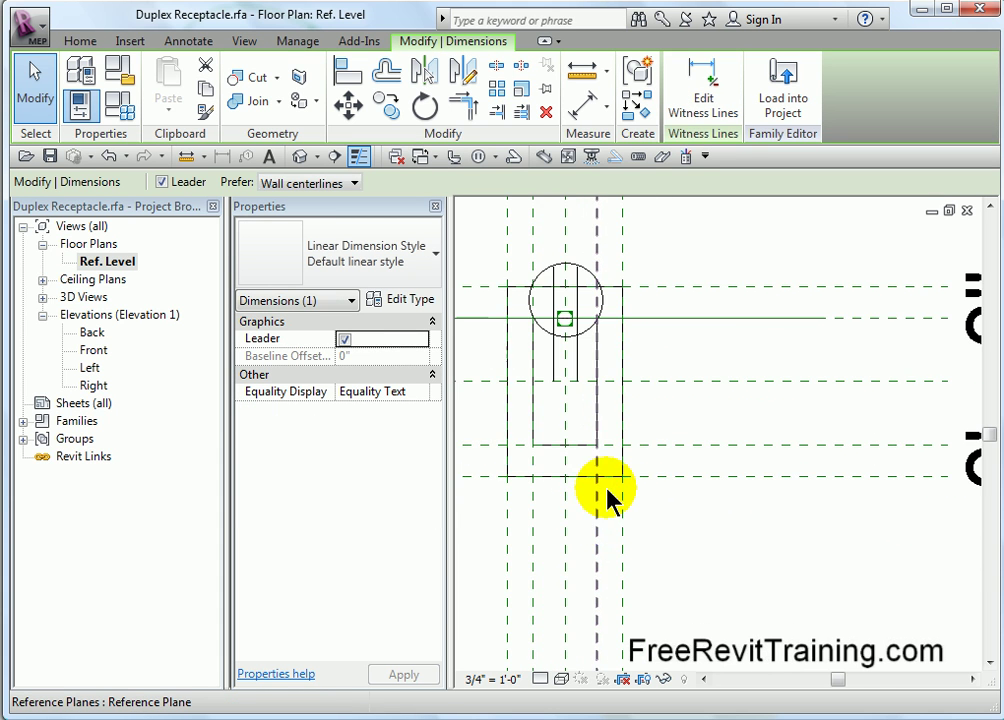
{"action": "left_click", "coordinate": [625, 440]}
{"action": "scroll", "coordinate": [690, 450], "scroll_direction": "down", "scroll_amount": 4}
{"action": "scroll", "coordinate": [725, 512], "scroll_direction": "down", "scroll_amount": 2}
{"action": "middle_click_drag", "start_coordinate": [717, 511], "coordinate": [741, 541]}
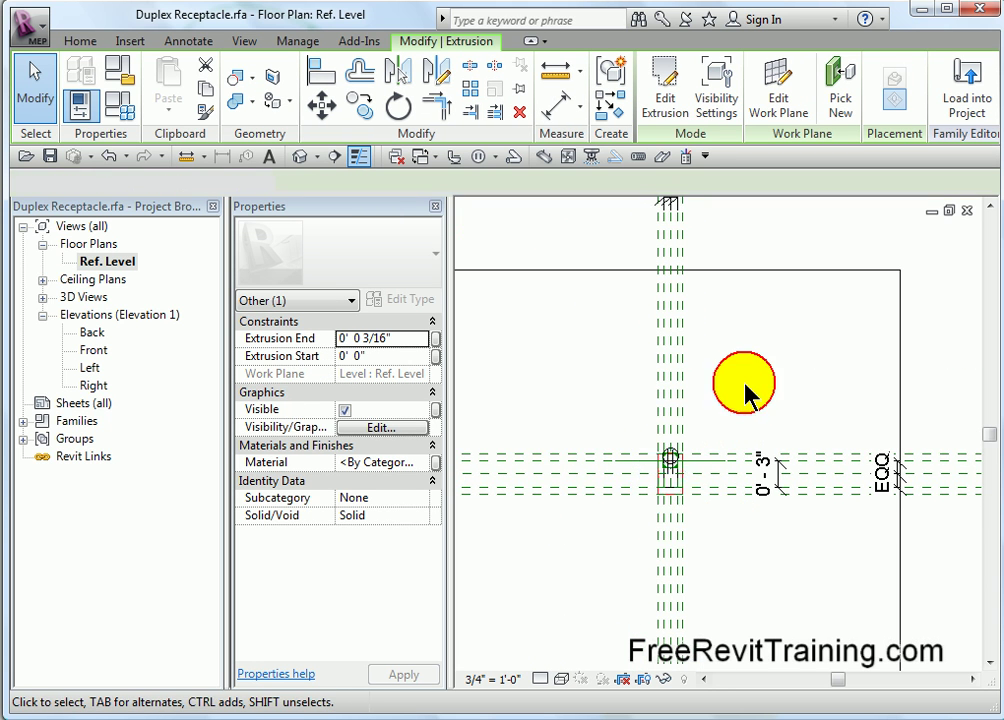
{"action": "left_click", "coordinate": [744, 390]}
Unlock the 2 3/4" overall width and 1 1/2" inner width dimensions above the receptacle.
{"action": "mouse_move", "coordinate": [744, 390]}
{"action": "middle_mouse_down"}
{"action": "mouse_move", "coordinate": [722, 468]}
{"action": "mouse_move", "coordinate": [716, 636]}
{"action": "middle_mouse_up"}
{"action": "middle_click_drag", "start_coordinate": [718, 420], "coordinate": [730, 500]}
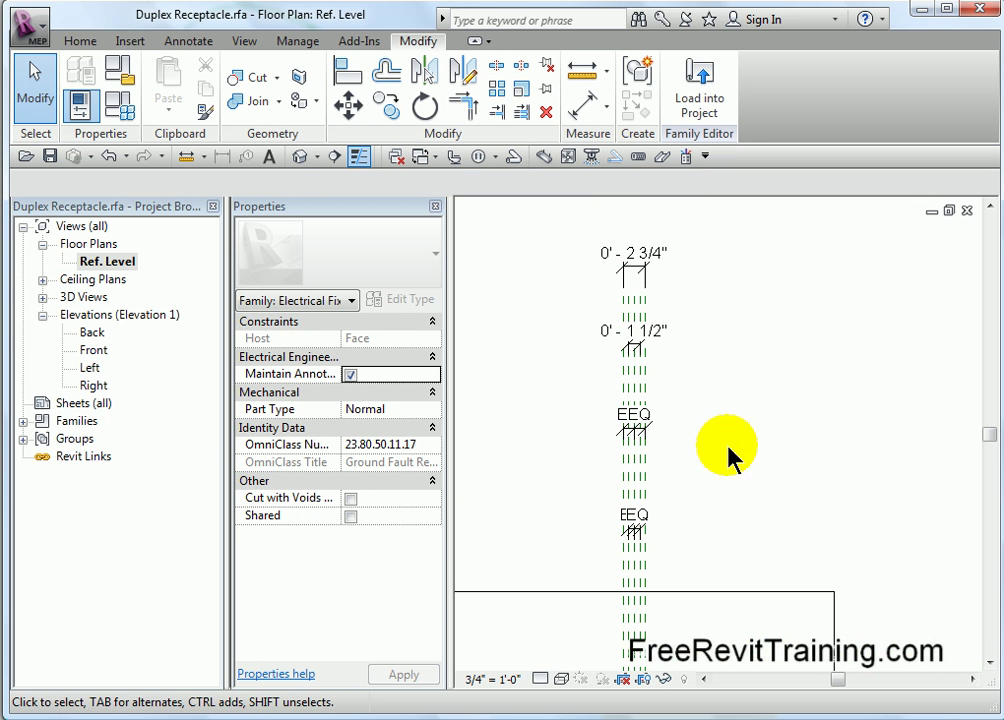
{"action": "left_click", "coordinate": [648, 272]}
{"action": "left_click", "coordinate": [634, 294]}
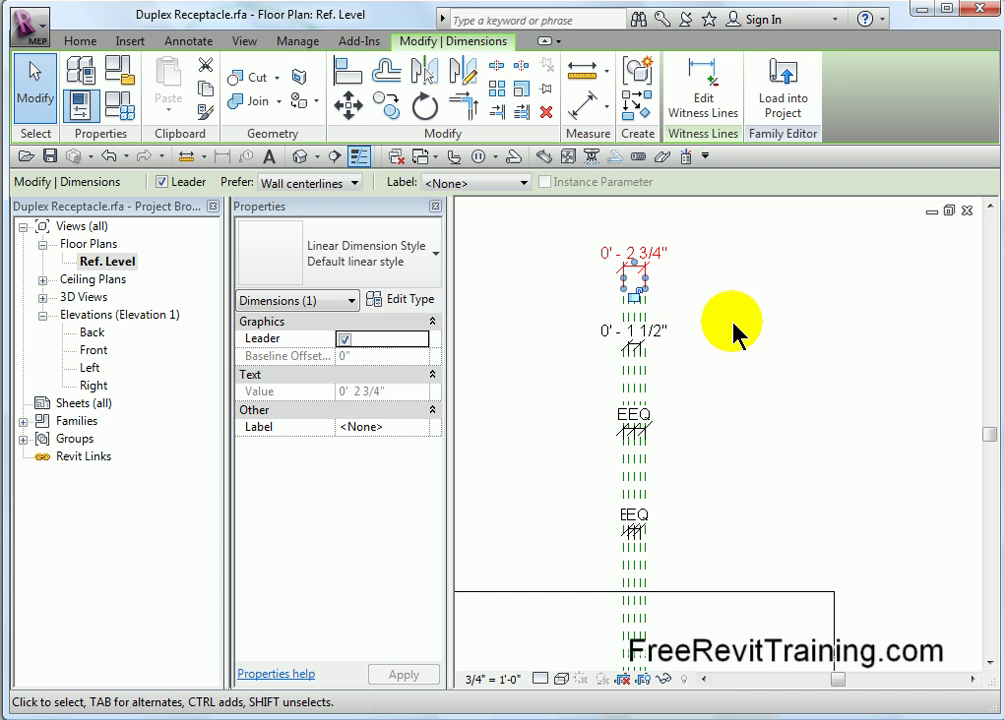
{"action": "left_click", "coordinate": [726, 385]}
{"action": "left_click", "coordinate": [660, 362]}
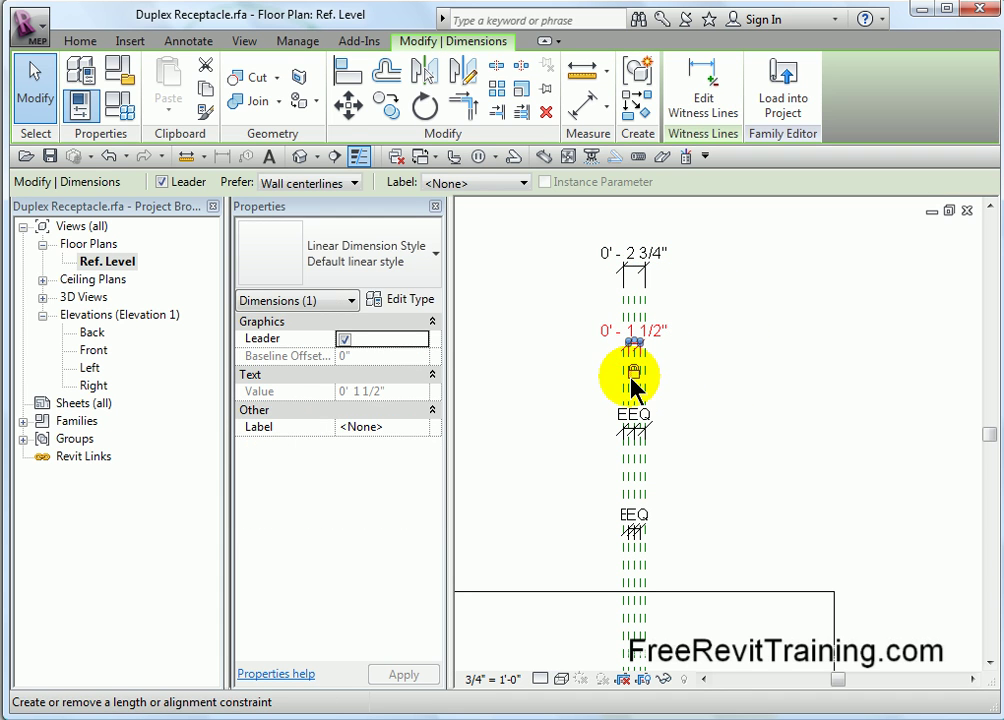
{"action": "scroll", "coordinate": [687, 450], "scroll_direction": "up", "scroll_amount": 3}
Unlock the segments of both EQ dimension strings across the vertical reference planes.
{"action": "left_click", "coordinate": [633, 420]}
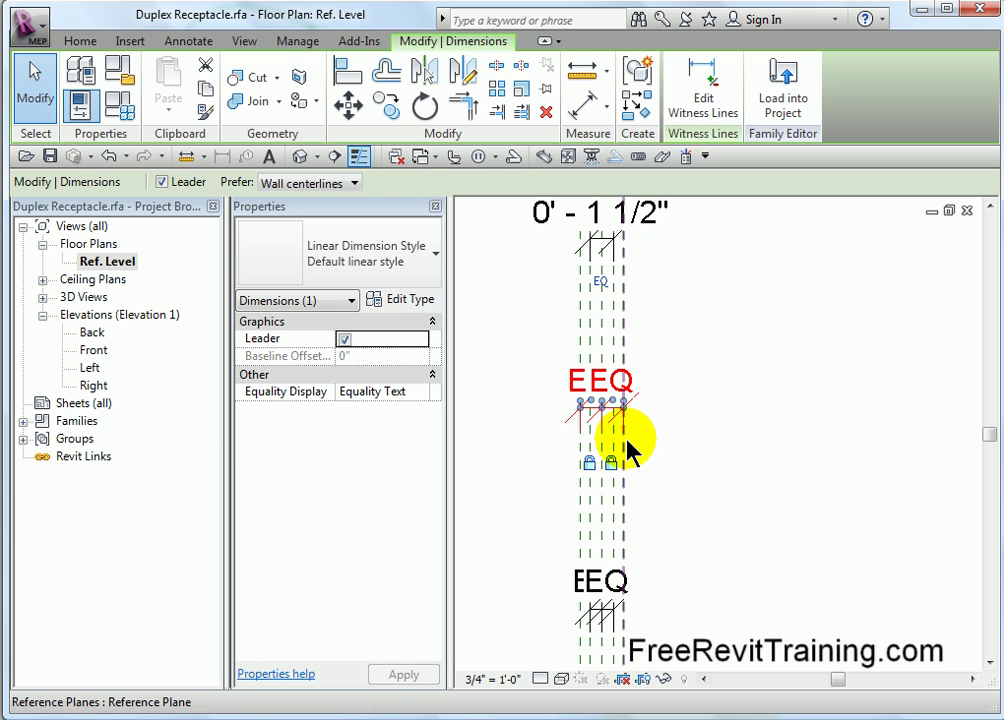
{"action": "left_click", "coordinate": [737, 518]}
{"action": "left_click", "coordinate": [612, 596]}
{"action": "middle_click_drag", "start_coordinate": [652, 635], "coordinate": [701, 459]}
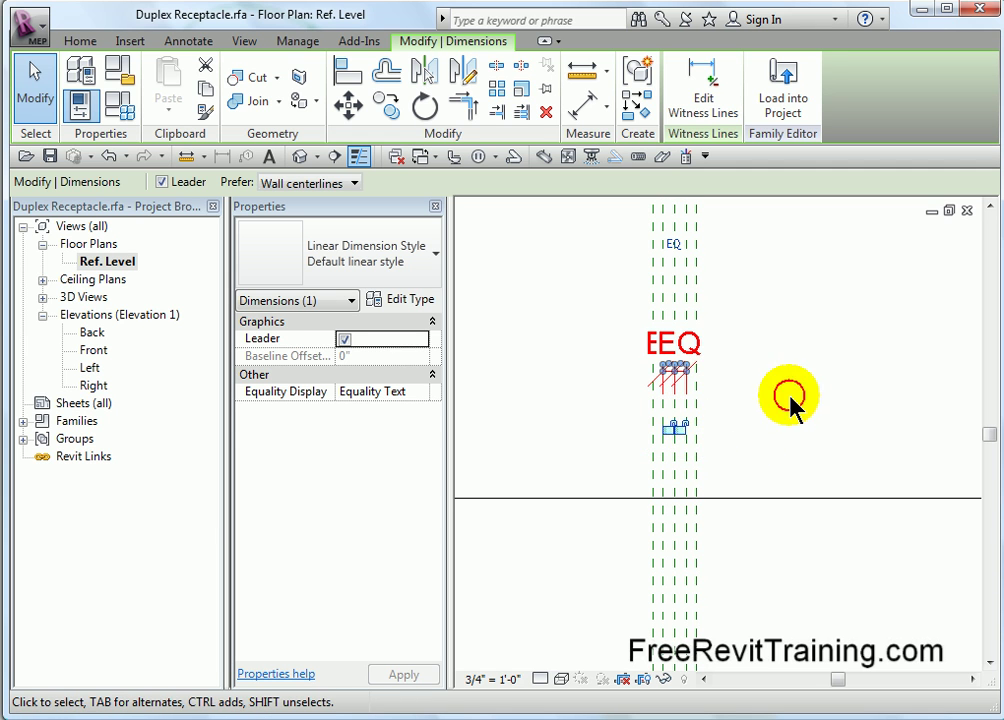
{"action": "left_click", "coordinate": [789, 403]}
Try setting the distance between the outermost vertical reference planes to 4' 0", and undo the change.
{"action": "scroll", "coordinate": [789, 403], "scroll_direction": "down", "scroll_amount": 2}
{"action": "middle_click_drag", "start_coordinate": [789, 403], "coordinate": [683, 459]}
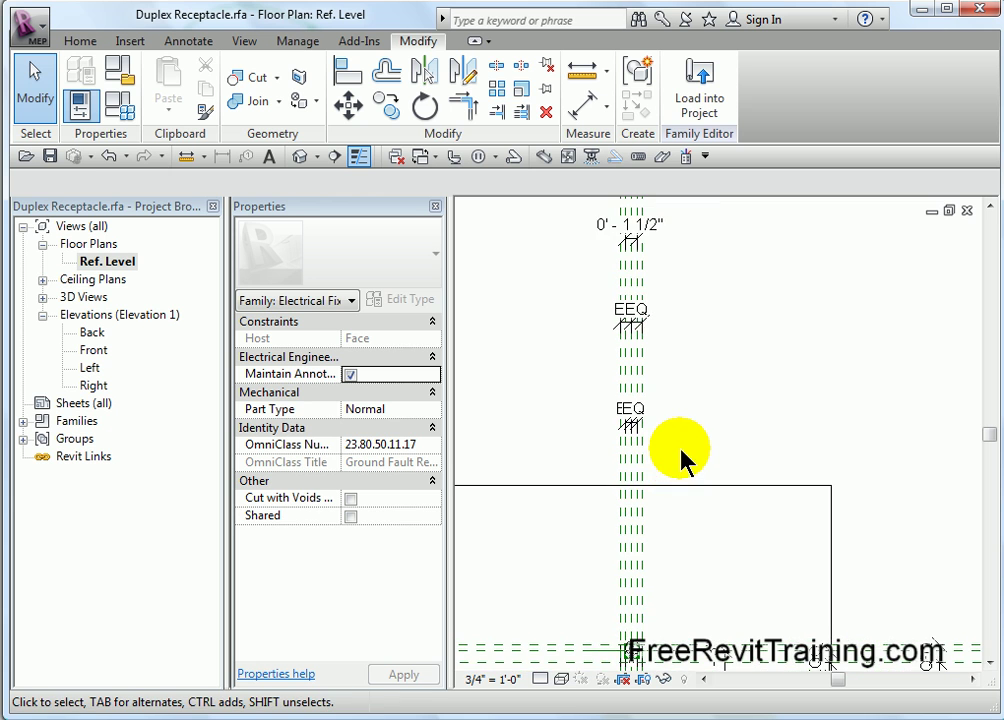
{"action": "scroll", "coordinate": [682, 457], "scroll_direction": "down", "scroll_amount": 1}
{"action": "middle_click_drag", "start_coordinate": [717, 378], "coordinate": [717, 441]}
{"action": "scroll", "coordinate": [677, 284], "scroll_direction": "up", "scroll_amount": 1}
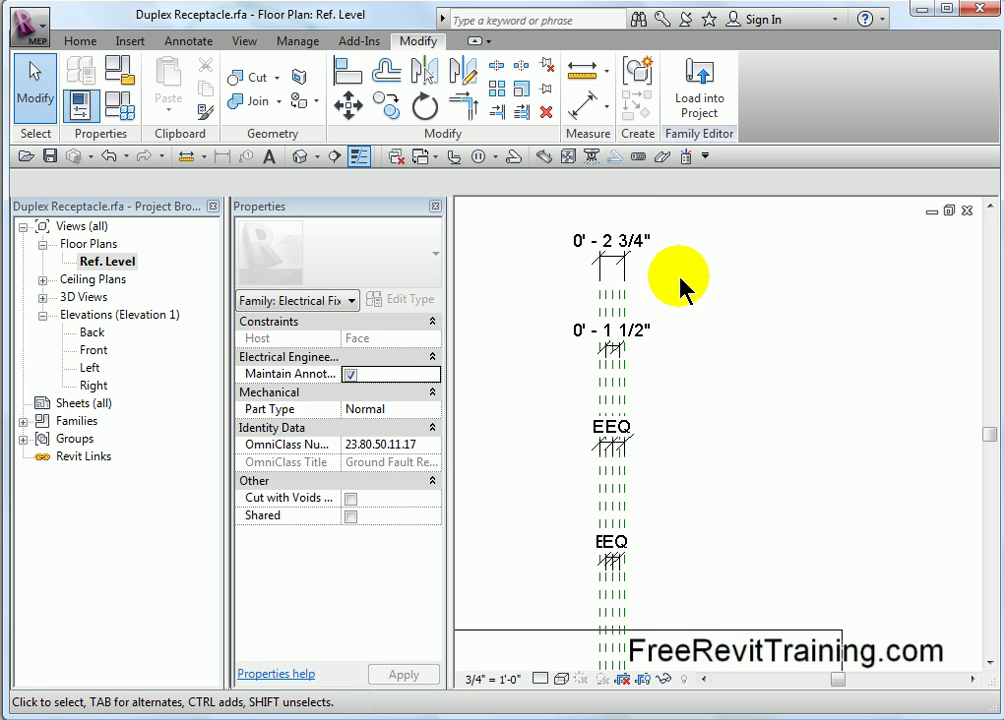
{"action": "left_click", "coordinate": [627, 313]}
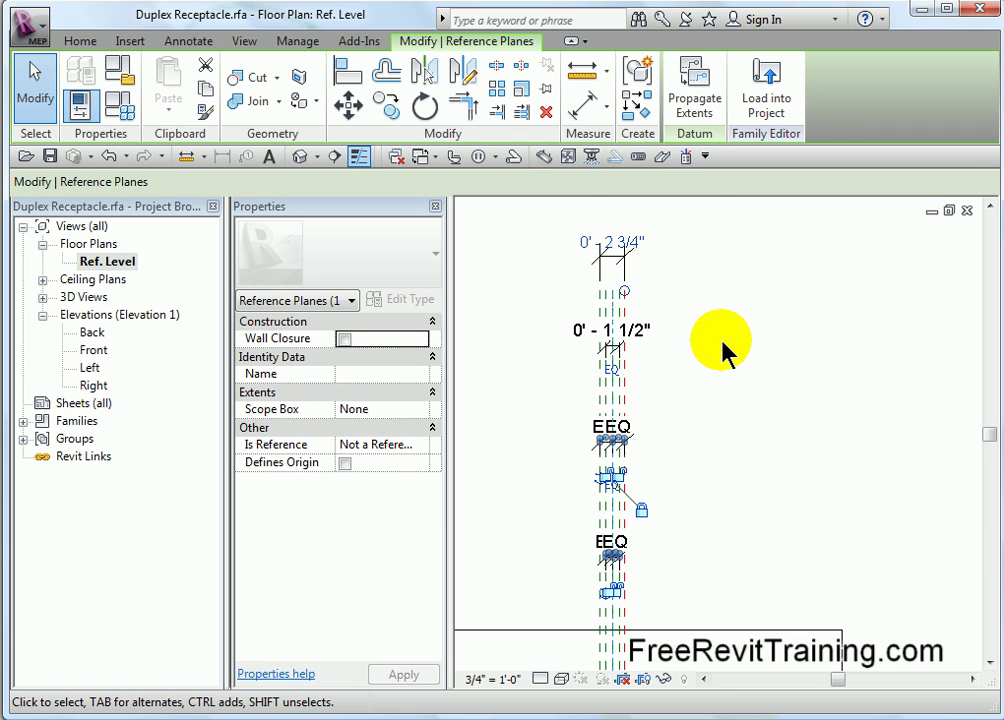
{"action": "left_click", "coordinate": [614, 239]}
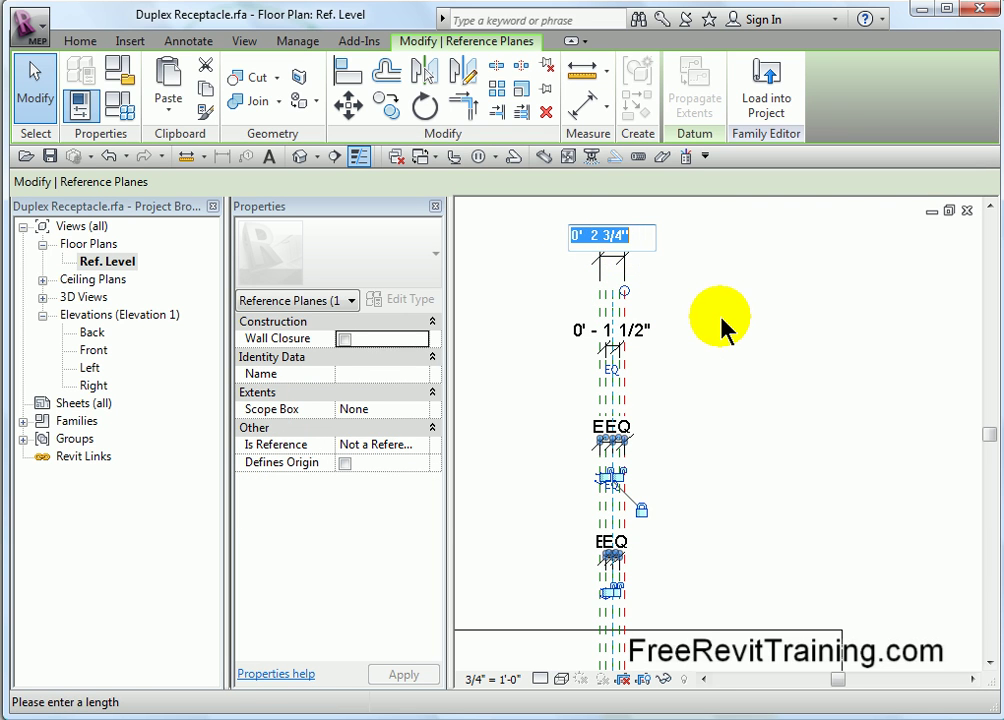
{"action": "key", "text": "Return"}
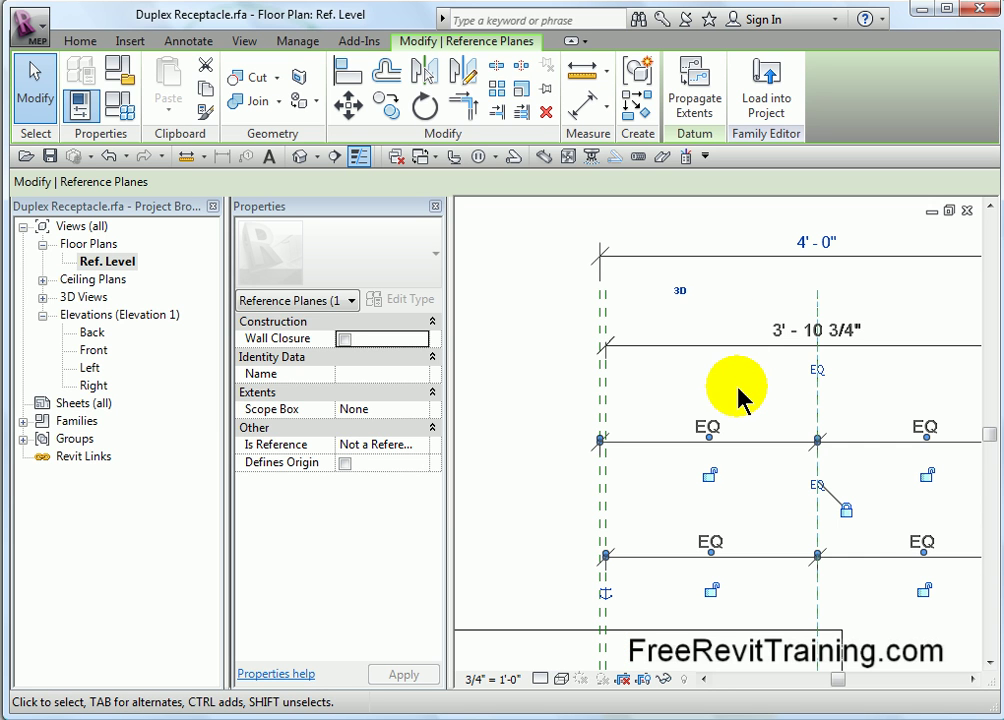
{"action": "scroll", "coordinate": [738, 398], "scroll_direction": "down", "scroll_amount": 4}
{"action": "mouse_move", "coordinate": [732, 392]}
{"action": "middle_mouse_down"}
{"action": "mouse_move", "coordinate": [676, 365]}
{"action": "mouse_move", "coordinate": [745, 376]}
{"action": "middle_mouse_up"}
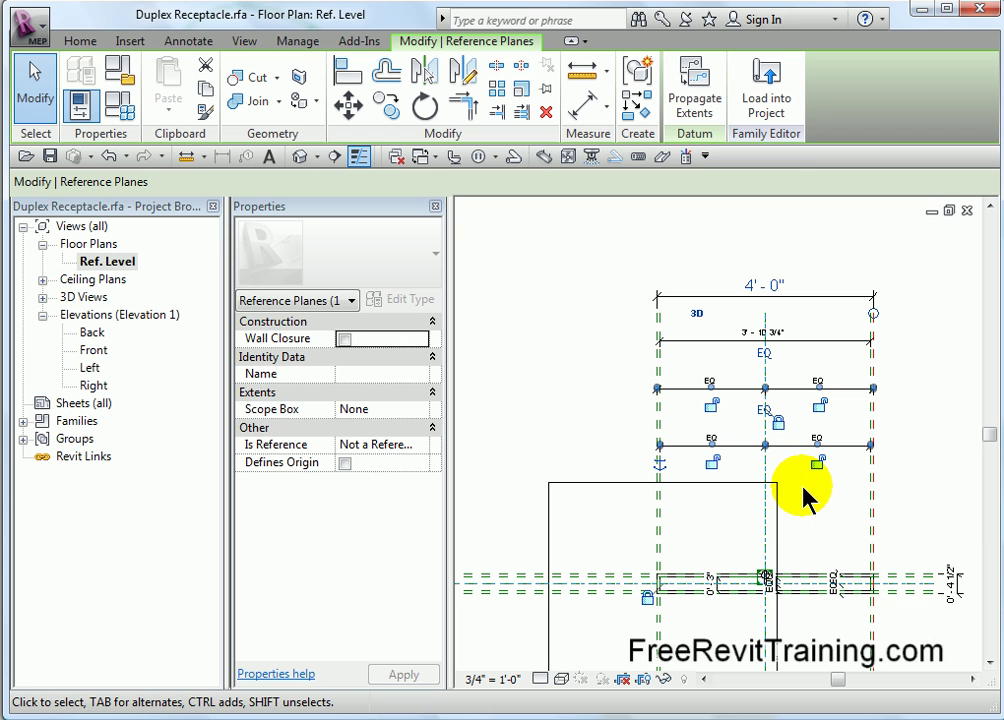
{"action": "left_click", "coordinate": [112, 158]}
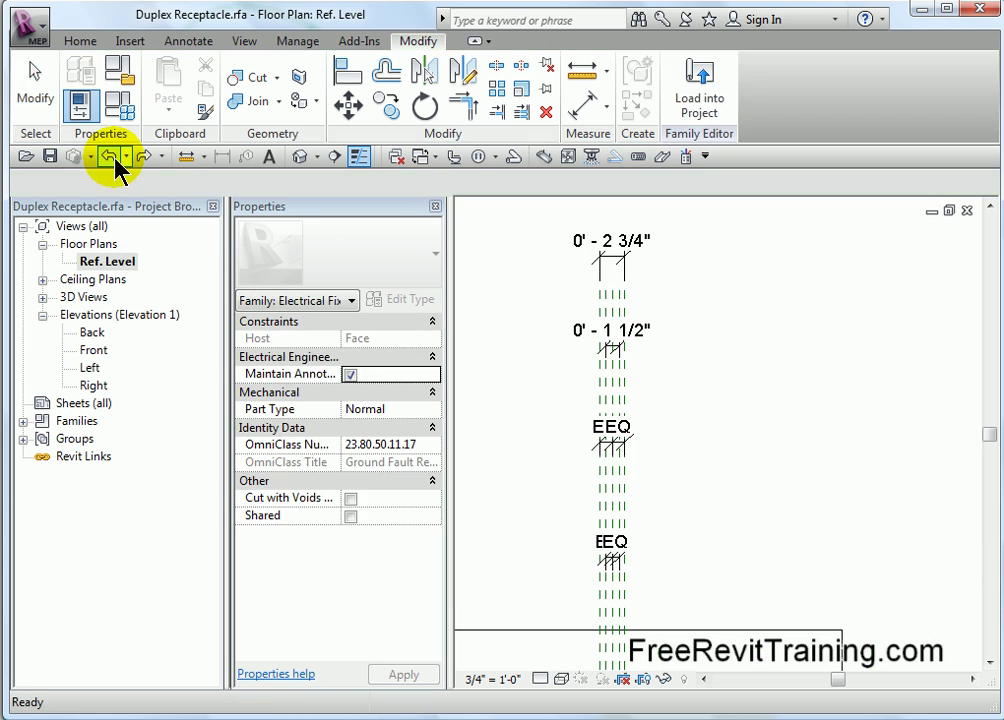
Inspect the properties and available commands of the Center (Left/Right) reference plane, and deselect it.
{"action": "left_click", "coordinate": [613, 508]}
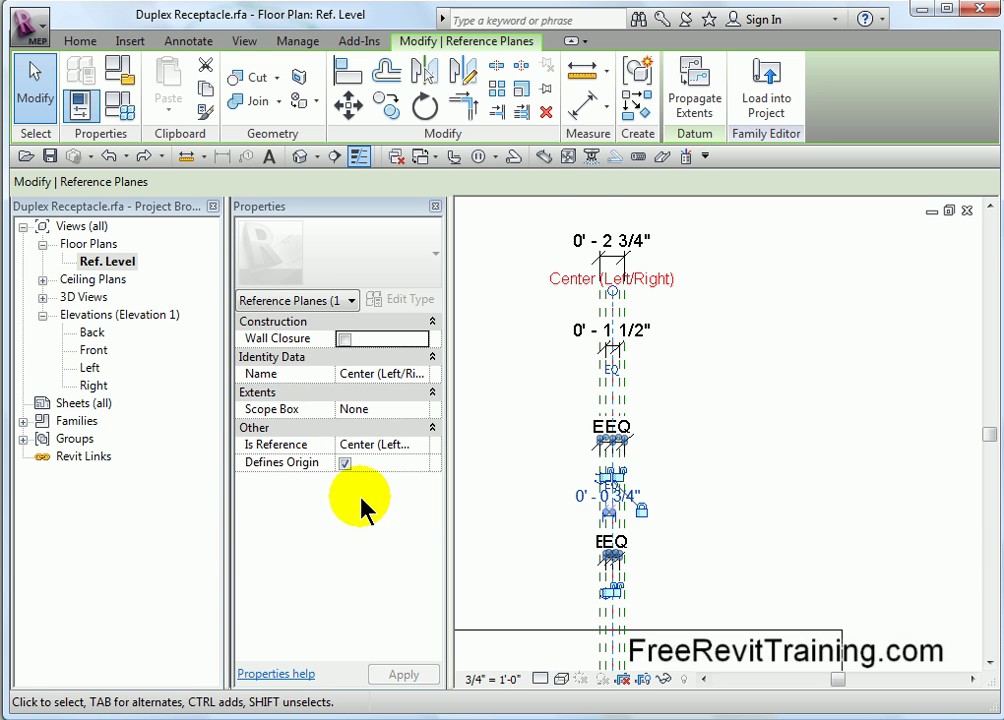
{"action": "scroll", "coordinate": [617, 565], "scroll_direction": "up", "scroll_amount": 2}
{"action": "scroll", "coordinate": [630, 555], "scroll_direction": "up", "scroll_amount": 3}
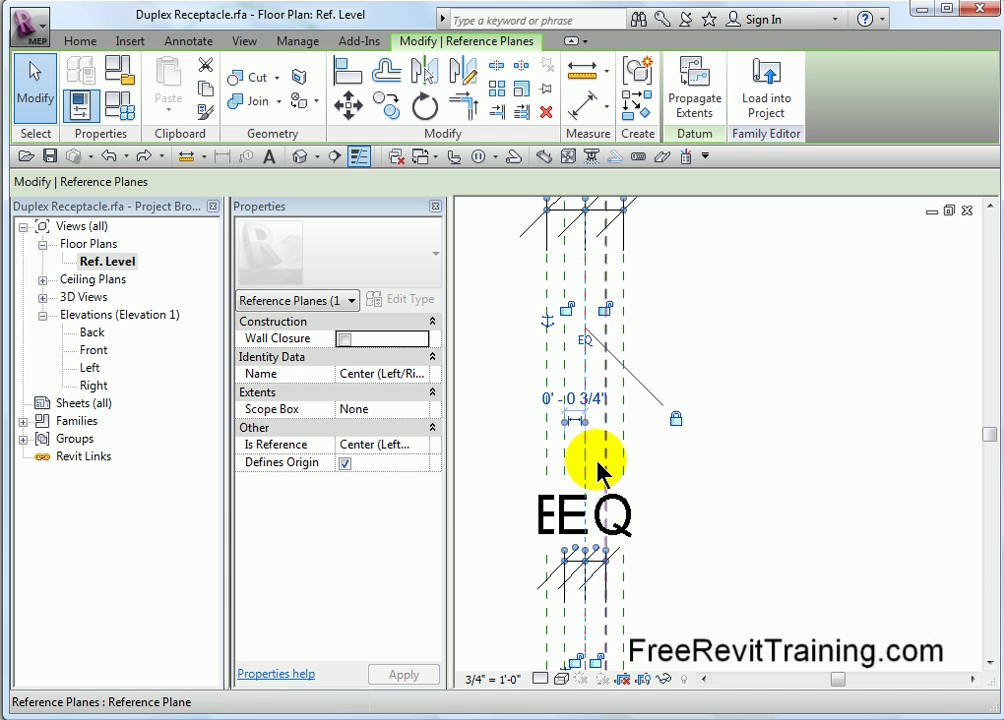
{"action": "right_click", "coordinate": [590, 465]}
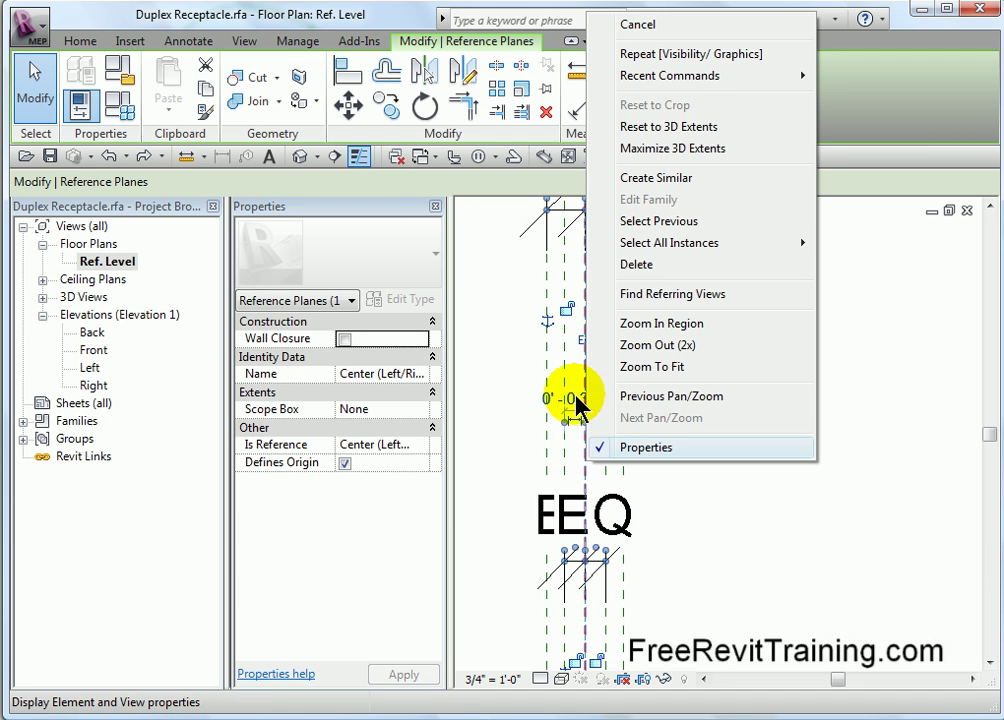
{"action": "left_click", "coordinate": [549, 101]}
{"action": "left_click", "coordinate": [901, 480]}
{"action": "scroll", "coordinate": [843, 502], "scroll_direction": "down", "scroll_amount": 3}
{"action": "middle_click_drag", "start_coordinate": [692, 420], "coordinate": [706, 554]}
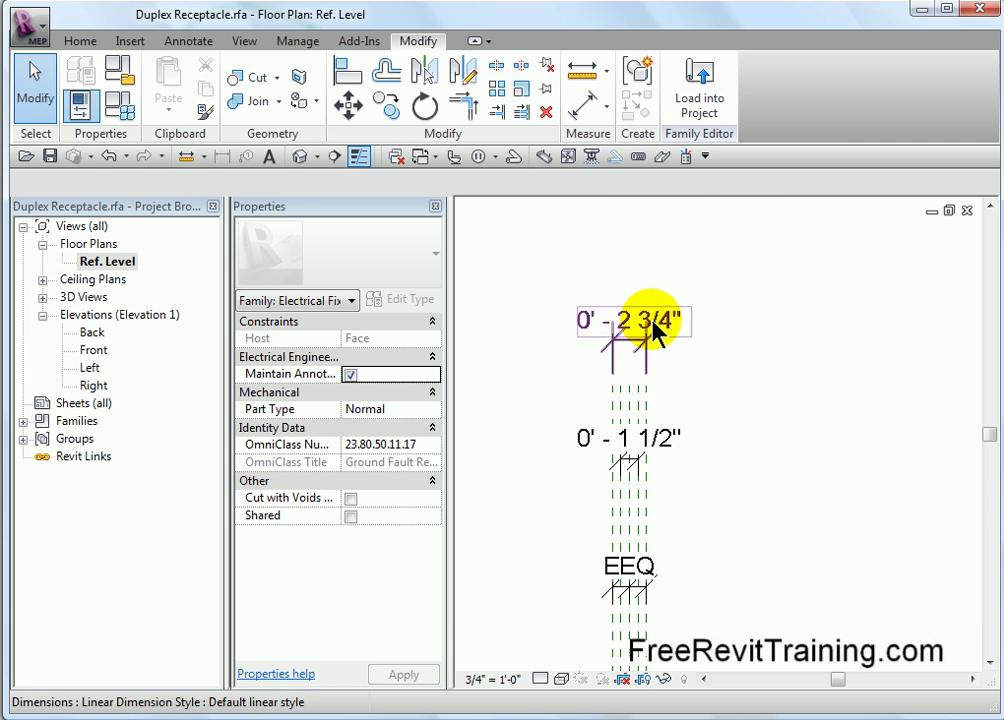
{"action": "left_click", "coordinate": [646, 410]}
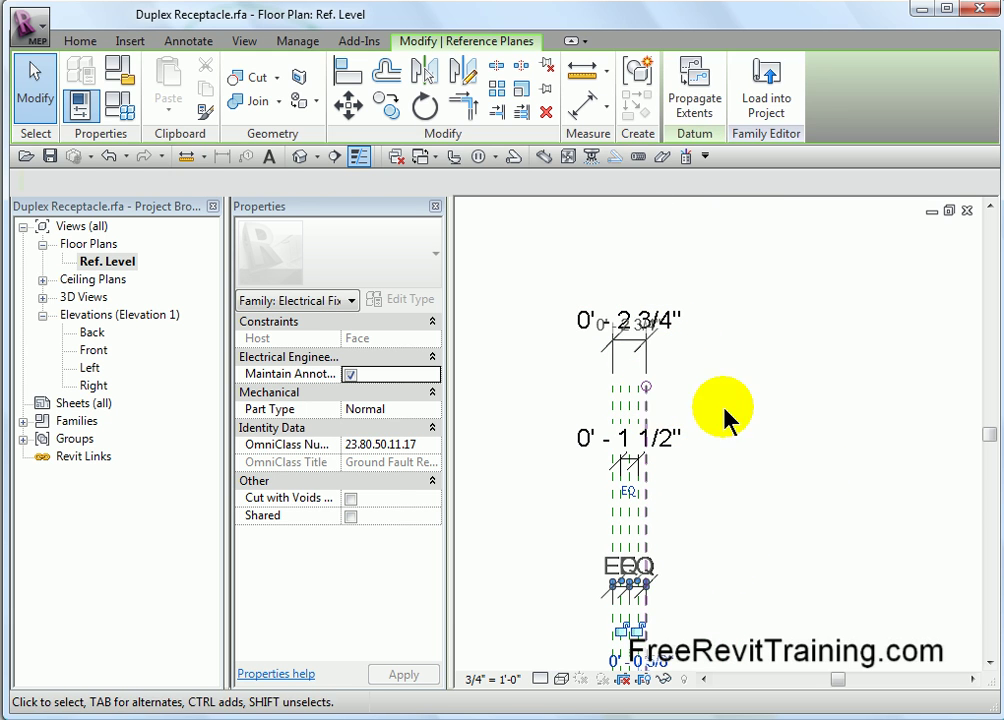
{"action": "left_click", "coordinate": [640, 320]}
{"action": "left_click", "coordinate": [800, 399]}
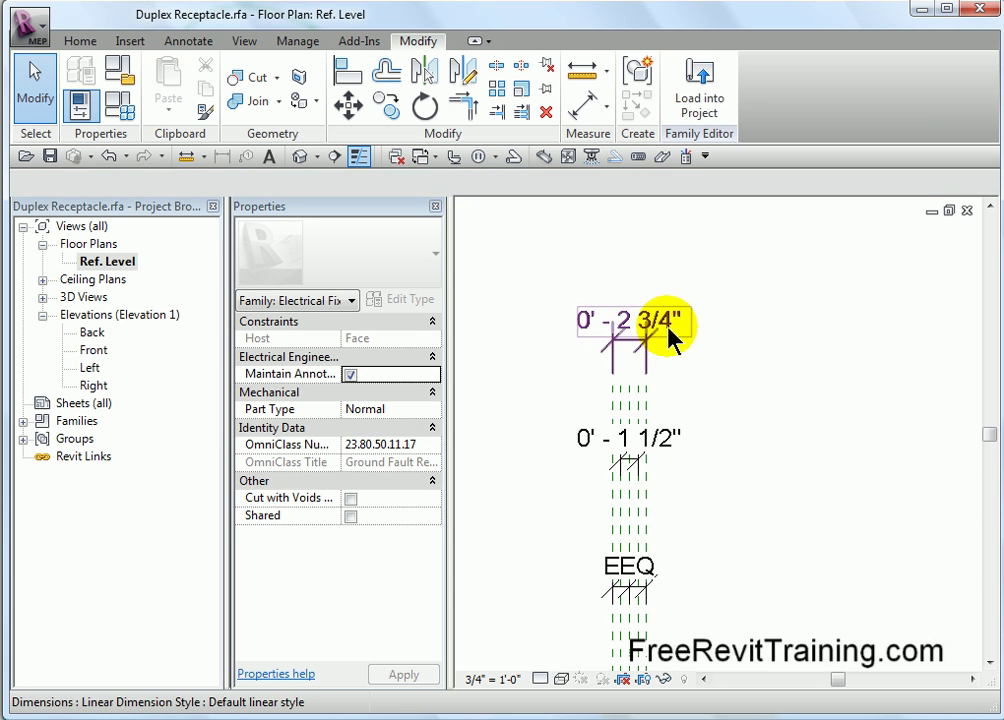
Set the spacing between the outer right vertical reference plane and its neighbouring inner plane to 1' 0".
{"action": "left_click", "coordinate": [646, 400]}
{"action": "middle_click_drag", "start_coordinate": [755, 466], "coordinate": [770, 325]}
{"action": "left_click", "coordinate": [688, 451]}
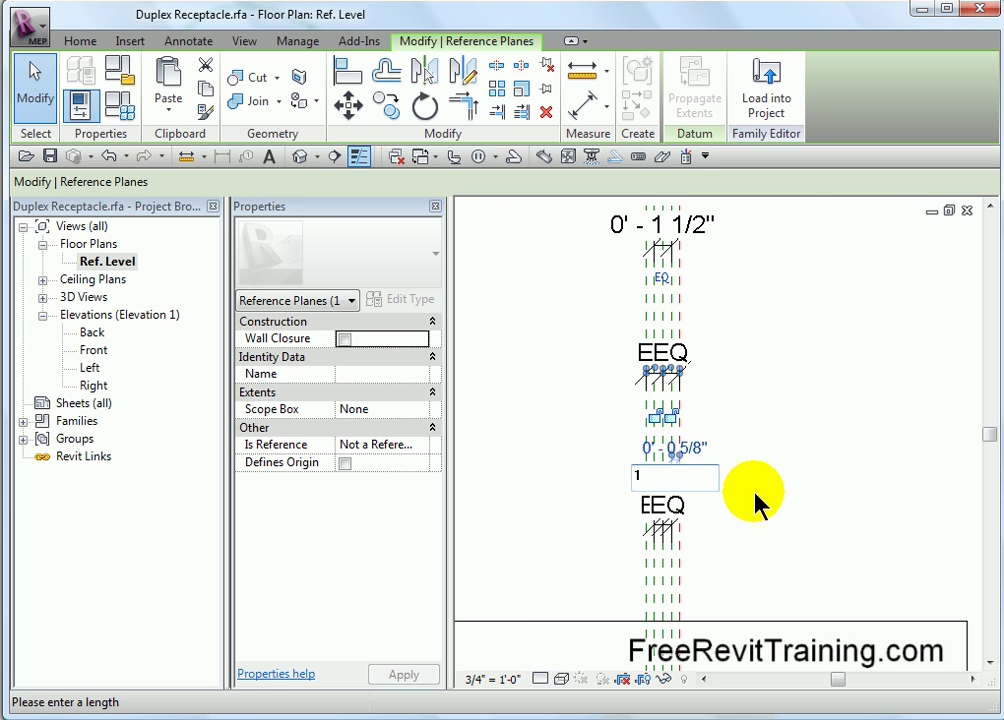
{"action": "type", "text": "1"}
{"action": "key", "text": "Return"}
{"action": "middle_click_drag", "start_coordinate": [753, 370], "coordinate": [764, 447]}
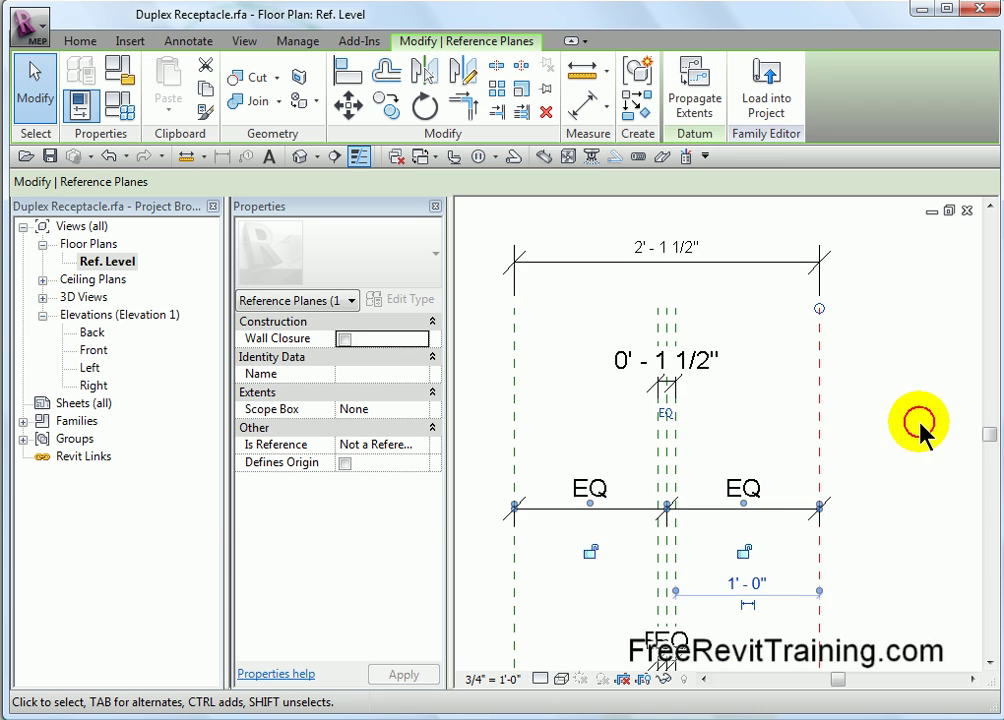
{"action": "left_click", "coordinate": [918, 432]}
{"action": "scroll", "coordinate": [780, 540], "scroll_direction": "down", "scroll_amount": 2}
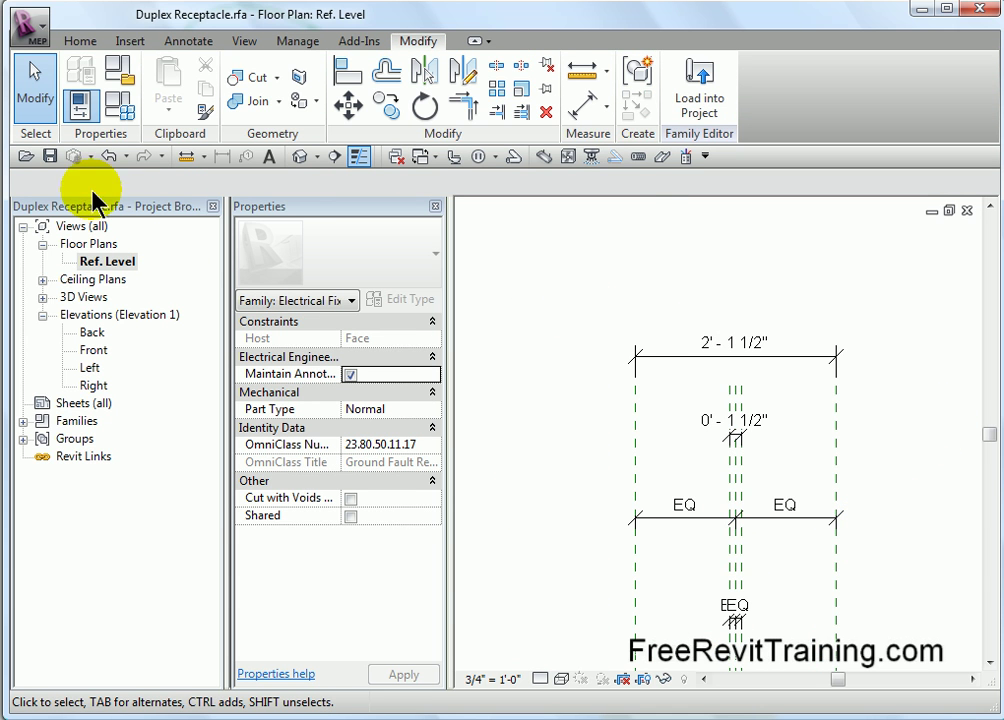
Undo the last reference plane spacing change, then examine the receptacle's box extrusion against the vertical reference planes in the plan.
{"action": "scroll", "coordinate": [618, 601], "scroll_direction": "up", "scroll_amount": 3}
{"action": "scroll", "coordinate": [769, 587], "scroll_direction": "down", "scroll_amount": 1}
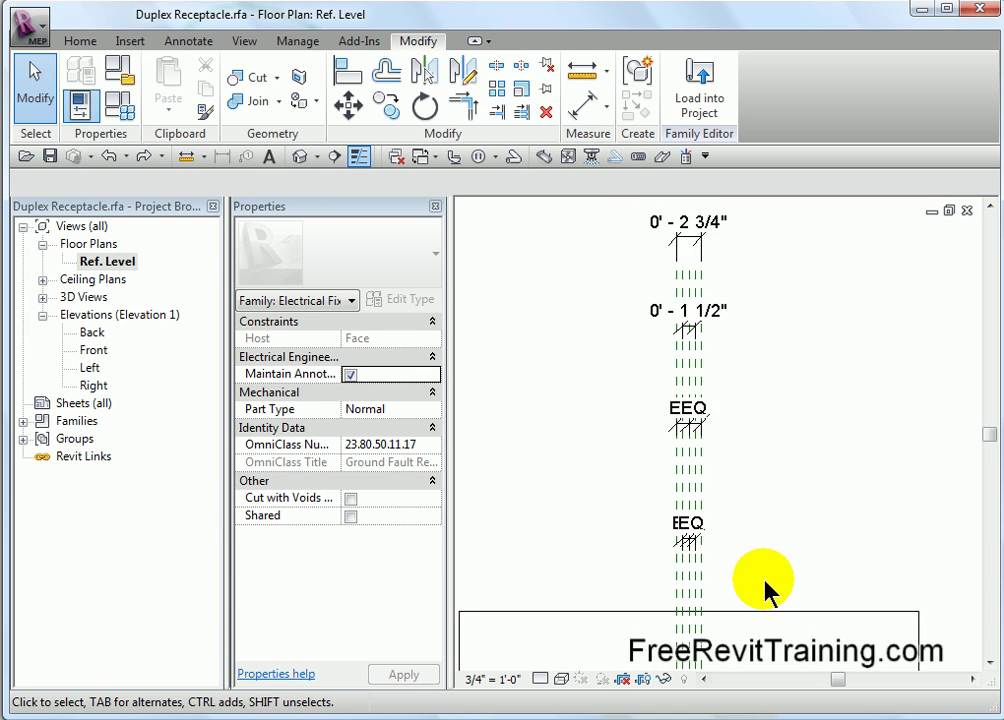
{"action": "middle_click_drag", "start_coordinate": [769, 587], "coordinate": [701, 402]}
{"action": "scroll", "coordinate": [632, 651], "scroll_direction": "up", "scroll_amount": 5}
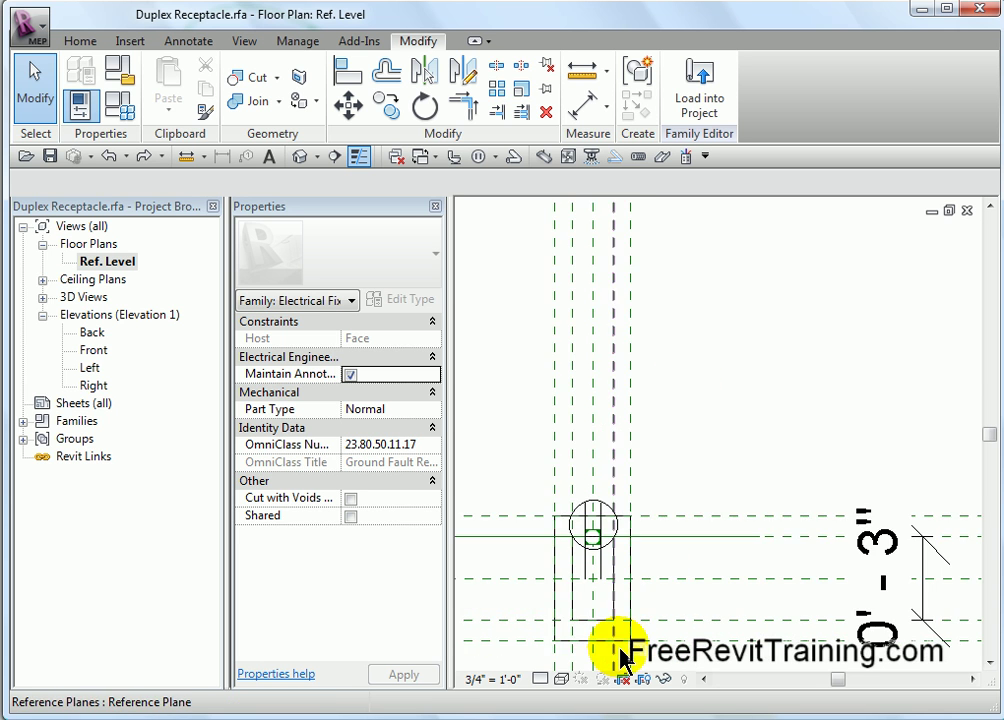
{"action": "left_click", "coordinate": [578, 594]}
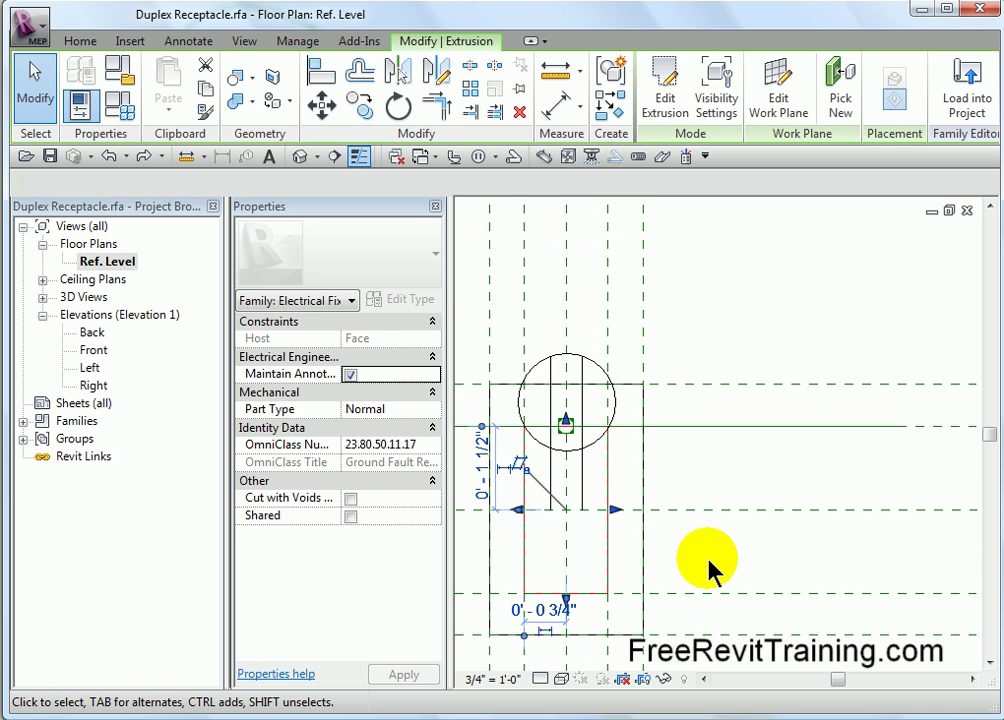
{"action": "left_click", "coordinate": [708, 565]}
{"action": "scroll", "coordinate": [688, 340], "scroll_direction": "down", "scroll_amount": 5}
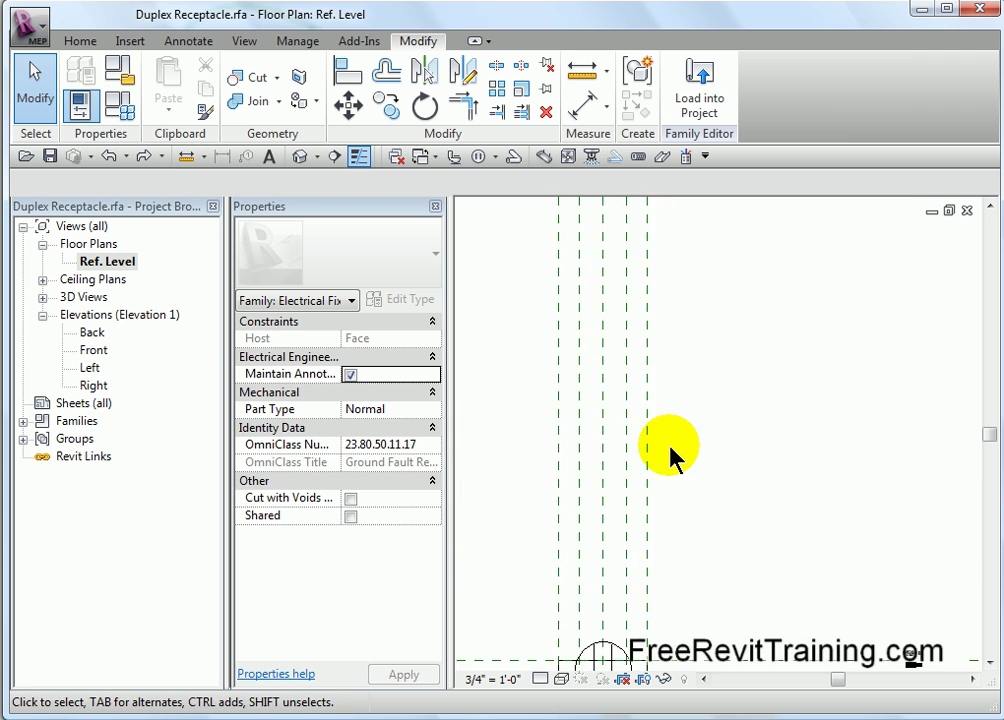
{"action": "middle_click_drag", "start_coordinate": [668, 460], "coordinate": [695, 522]}
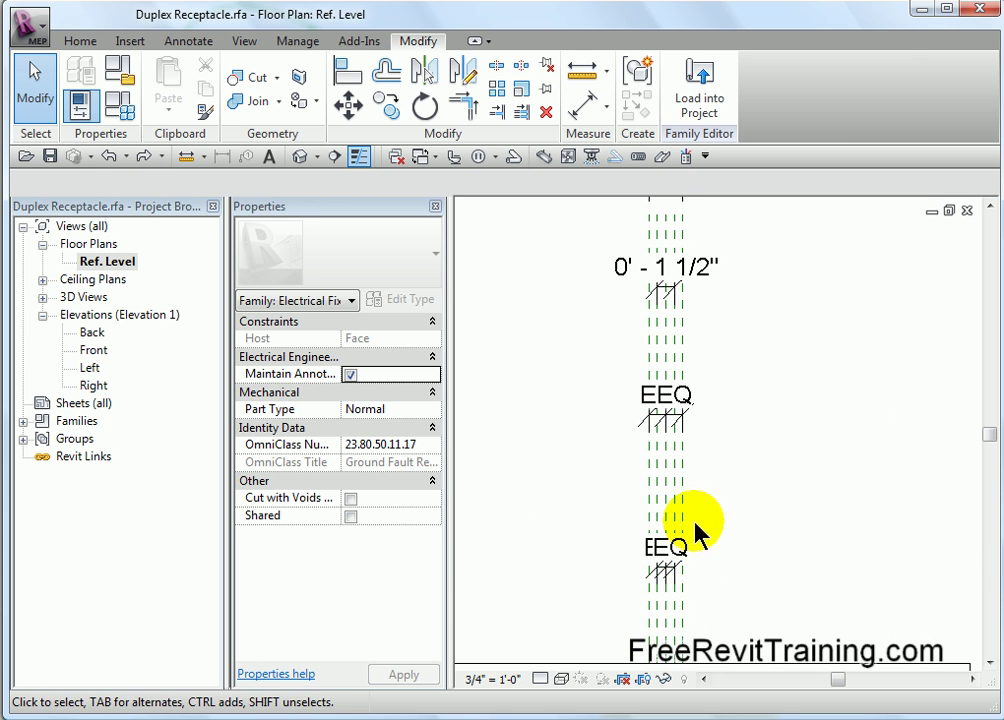
{"action": "middle_click_drag", "start_coordinate": [722, 420], "coordinate": [733, 538]}
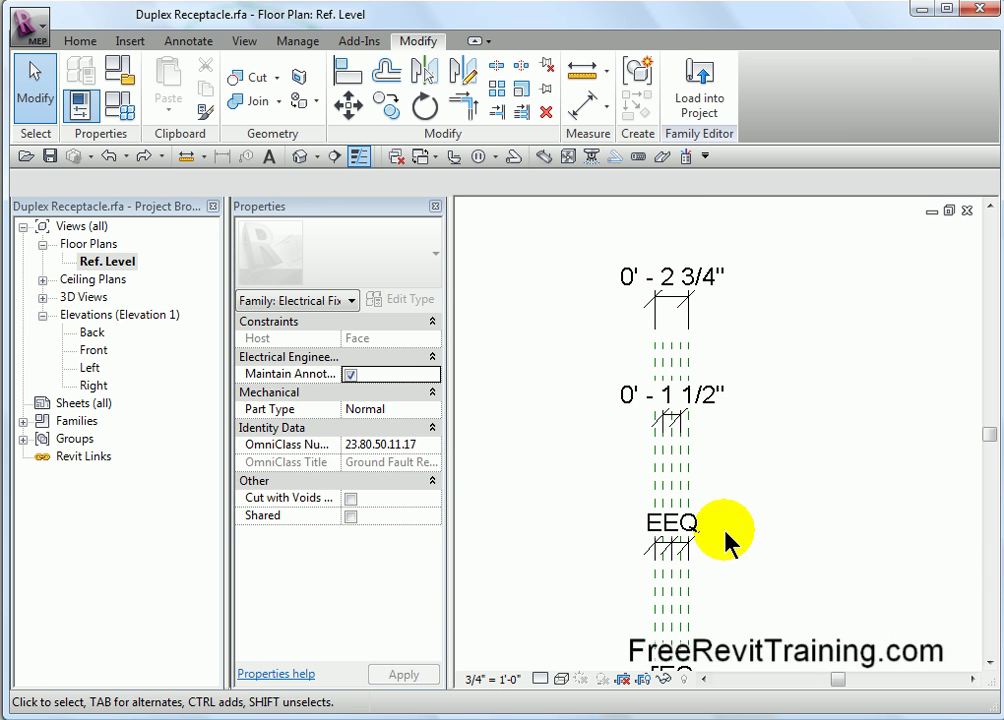
Label the width dimension between the inner vertical reference planes with a new family type parameter named Box Width, grouped under Dimensions.
{"action": "left_click", "coordinate": [694, 305]}
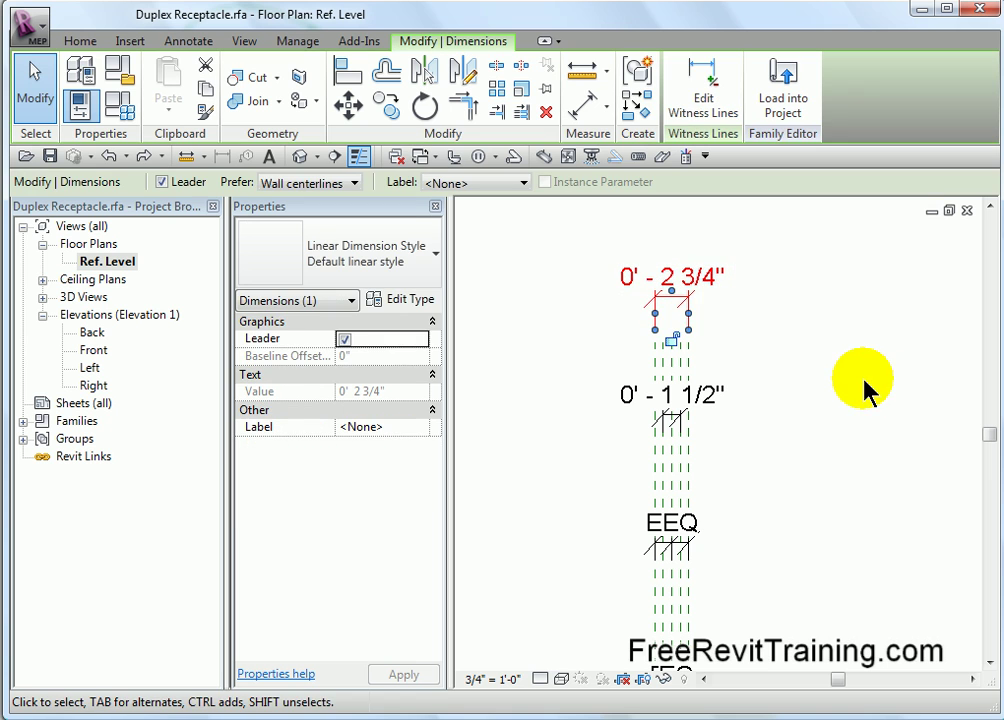
{"action": "left_click", "coordinate": [795, 350]}
{"action": "left_click", "coordinate": [735, 422]}
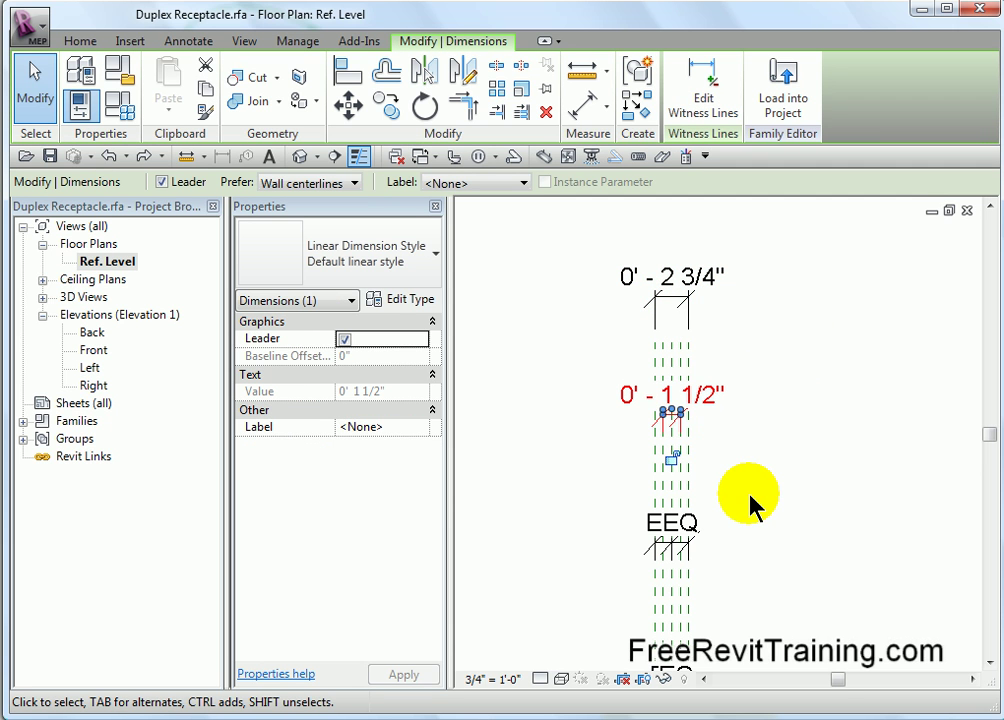
{"action": "left_click", "coordinate": [523, 184]}
{"action": "left_click", "coordinate": [512, 220]}
{"action": "left_click_drag", "start_coordinate": [746, 273], "coordinate": [578, 220]}
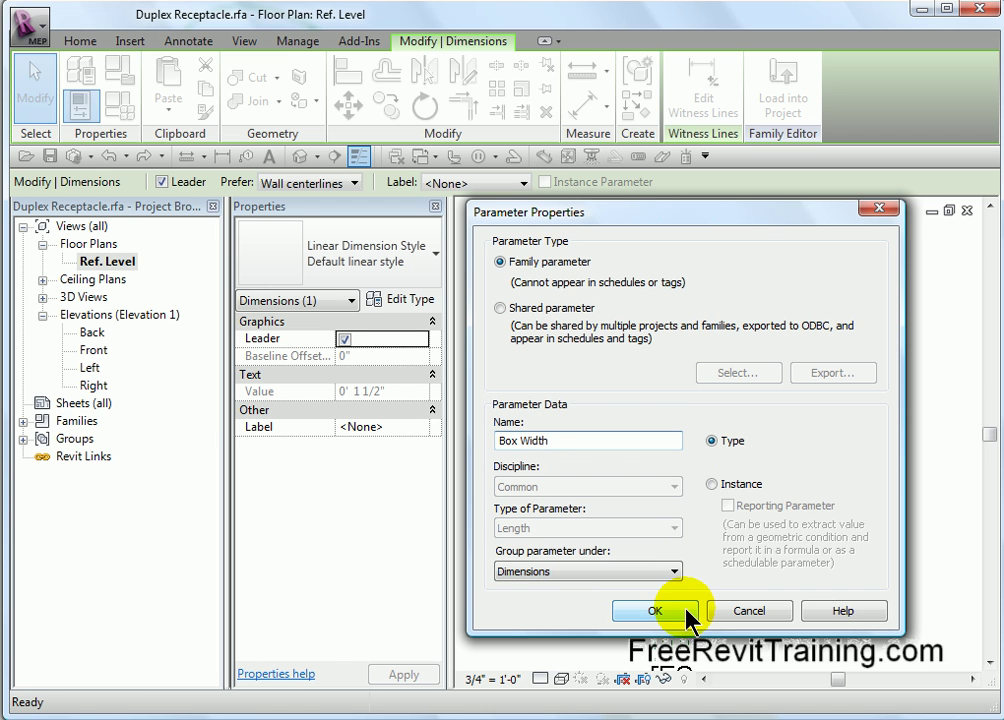
{"action": "left_click", "coordinate": [671, 609]}
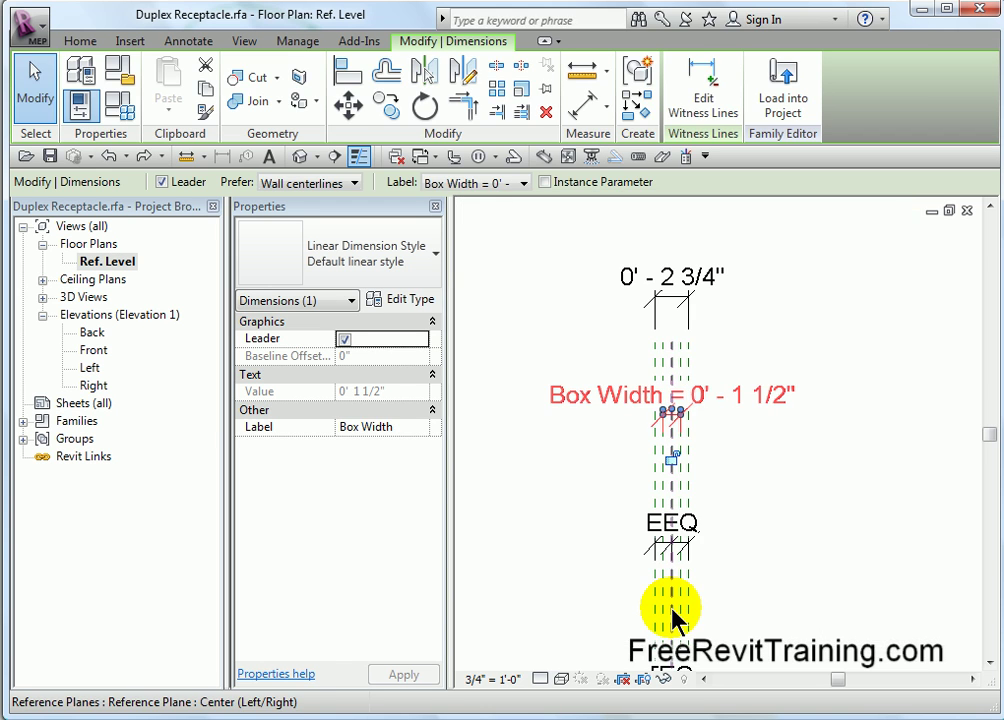
{"action": "left_click", "coordinate": [792, 485]}
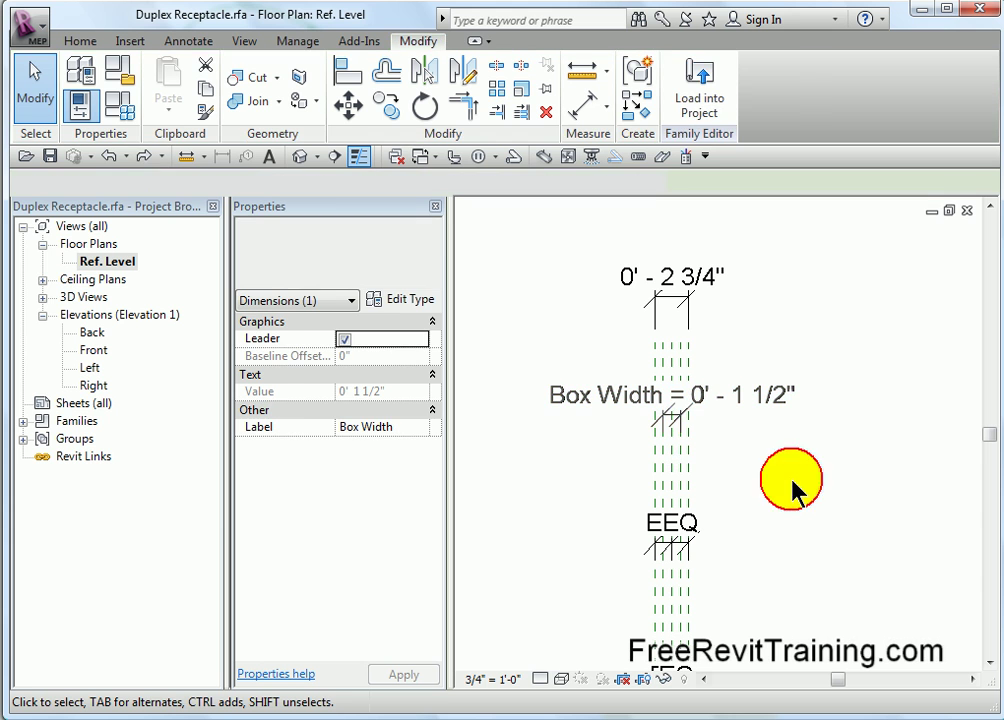
Label the dimension between the outermost vertical reference planes with a new family type parameter named Plate Width, grouped under Dimensions.
{"action": "left_click", "coordinate": [686, 296]}
{"action": "left_click", "coordinate": [505, 185]}
{"action": "left_click", "coordinate": [512, 220]}
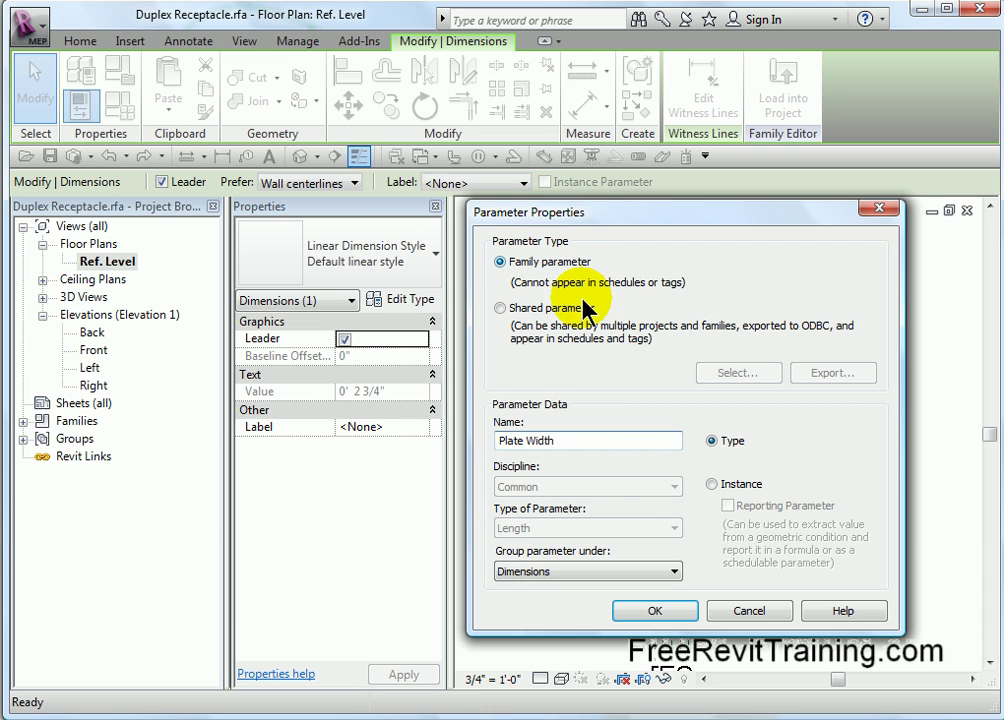
{"action": "left_click", "coordinate": [655, 608]}
Examine the box and plate height dimensions and the lowest horizontal reference plane beside the receptacle.
{"action": "scroll", "coordinate": [573, 485], "scroll_direction": "down", "scroll_amount": 4}
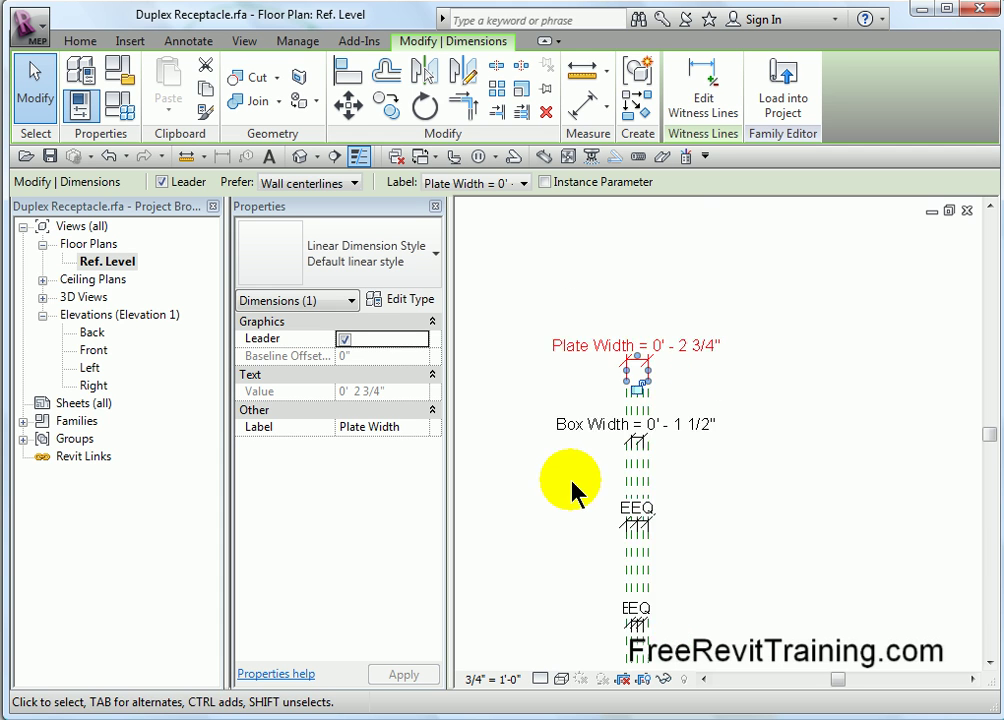
{"action": "middle_click_drag", "start_coordinate": [583, 520], "coordinate": [571, 346]}
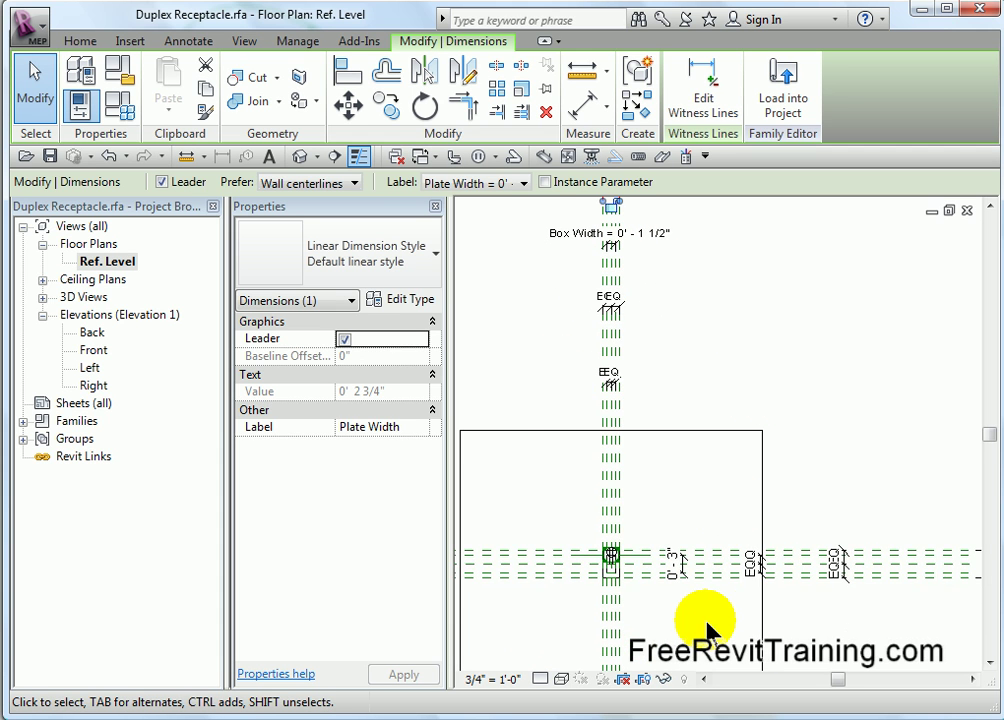
{"action": "scroll", "coordinate": [703, 625], "scroll_direction": "up", "scroll_amount": 5}
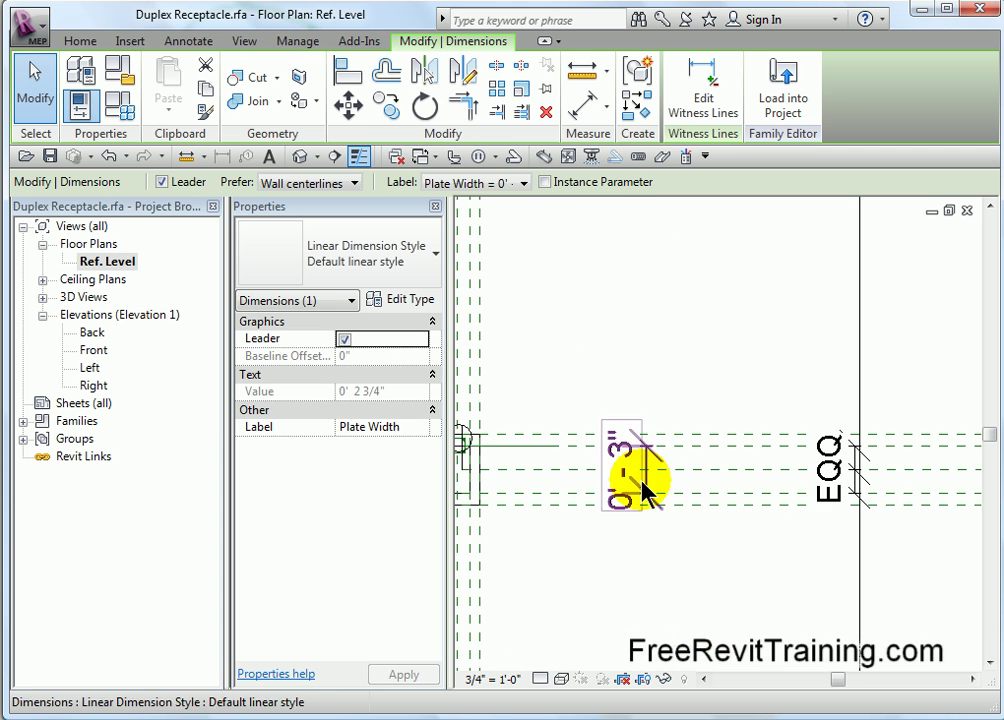
{"action": "left_click", "coordinate": [645, 488]}
{"action": "middle_click_drag", "start_coordinate": [676, 598], "coordinate": [544, 528]}
{"action": "middle_click_drag", "start_coordinate": [772, 522], "coordinate": [751, 459]}
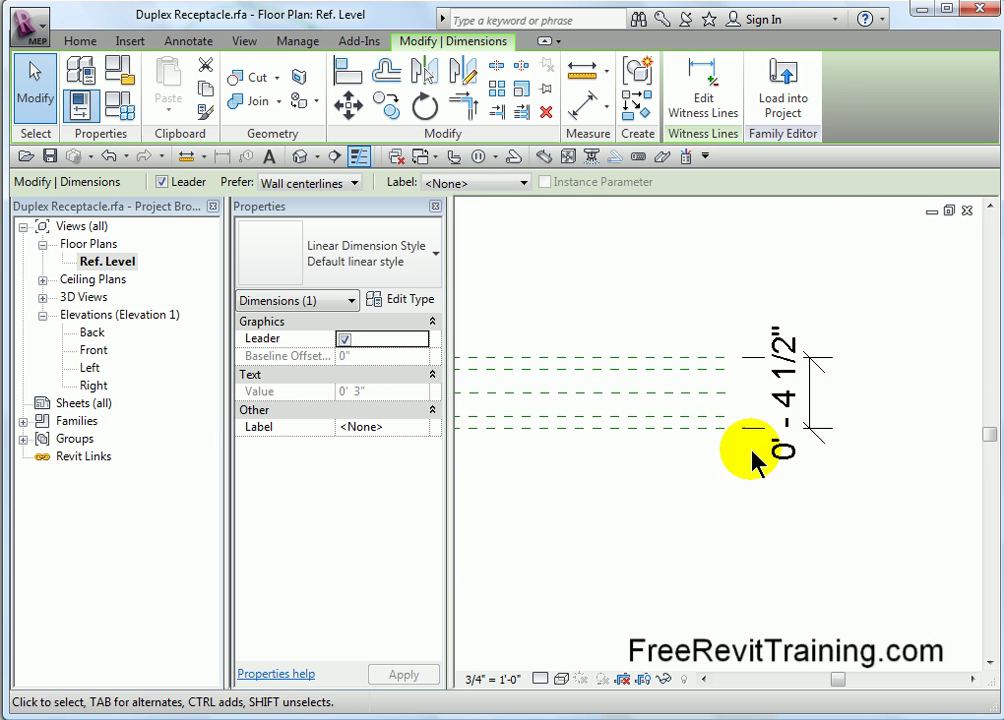
{"action": "left_click", "coordinate": [805, 403]}
{"action": "left_click", "coordinate": [724, 565]}
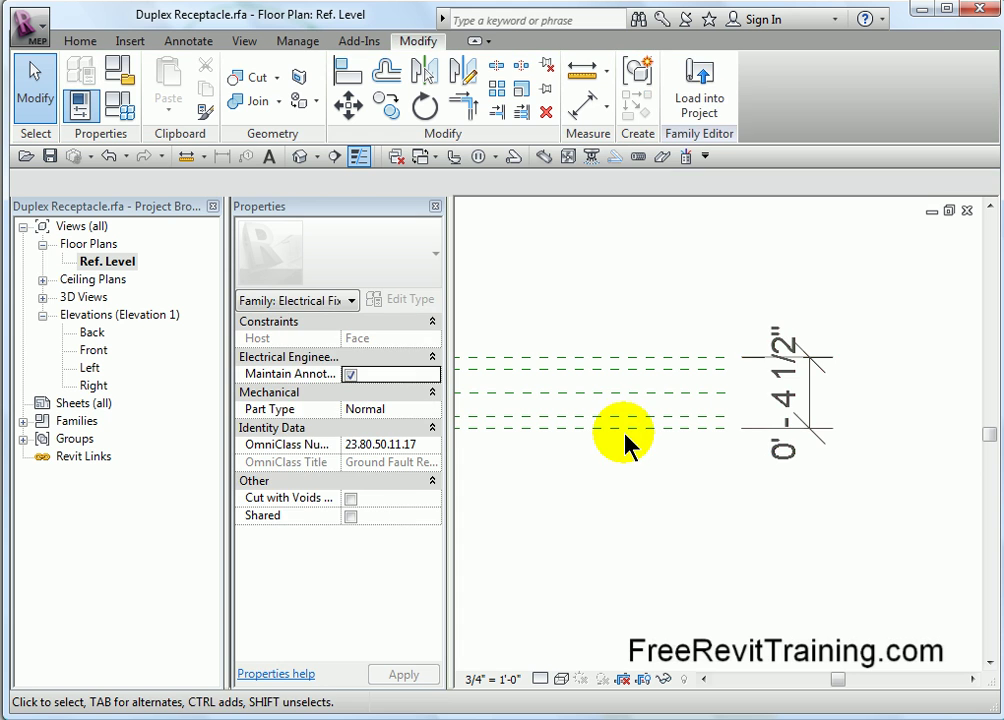
{"action": "left_click", "coordinate": [632, 428]}
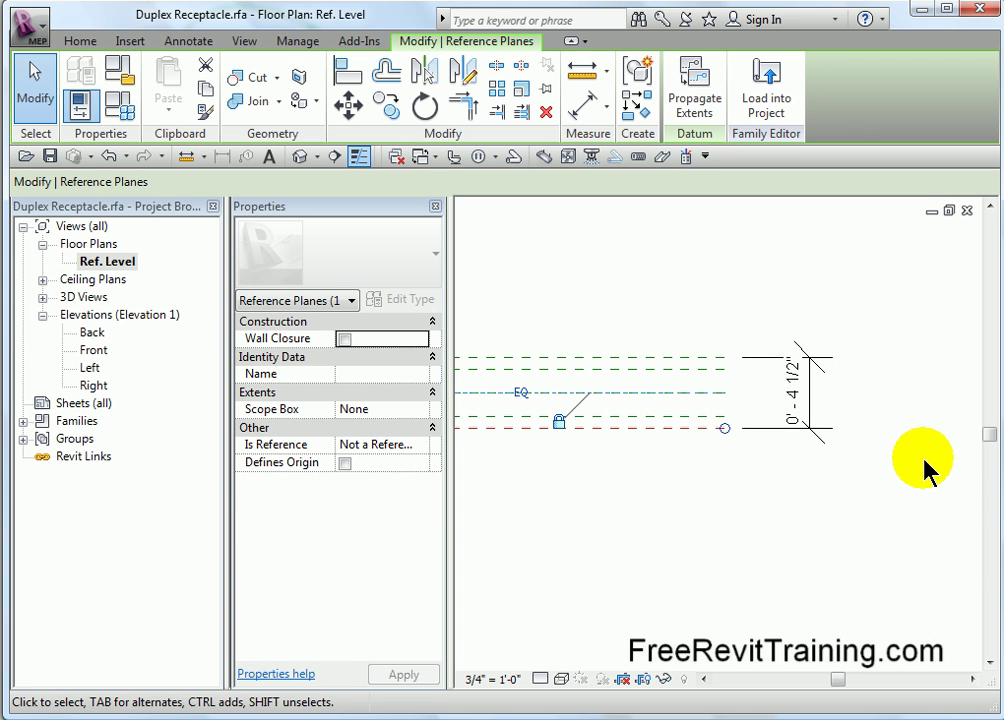
{"action": "left_click", "coordinate": [708, 503]}
{"action": "scroll", "coordinate": [690, 503], "scroll_direction": "down", "scroll_amount": 3}
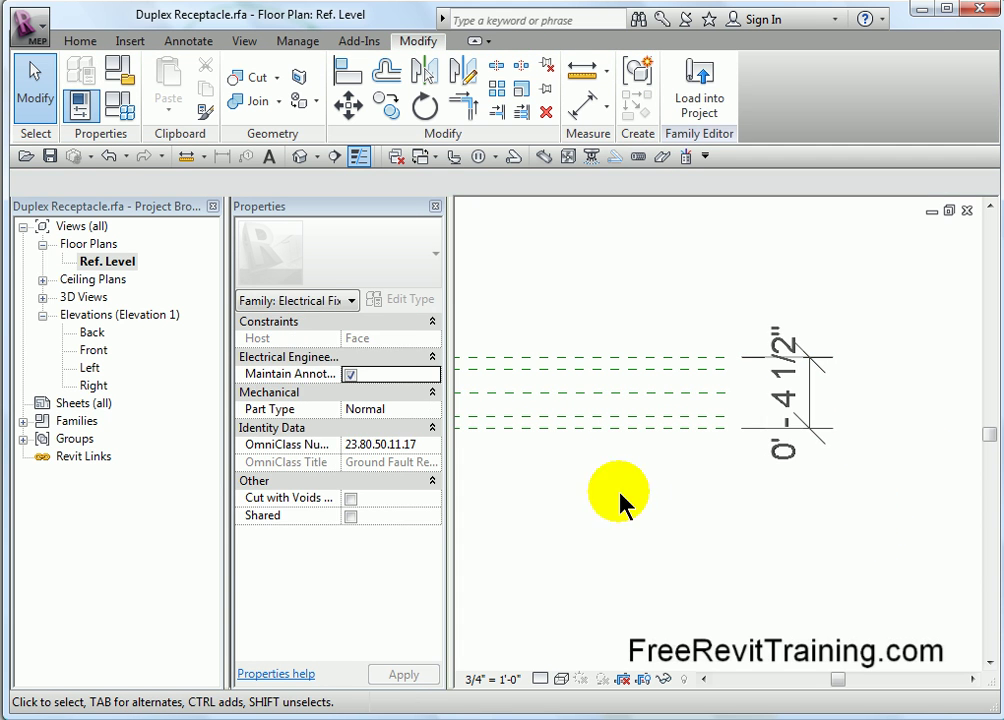
Unlock the segments of both EQ dimension strings across the horizontal reference planes.
{"action": "left_click", "coordinate": [652, 440]}
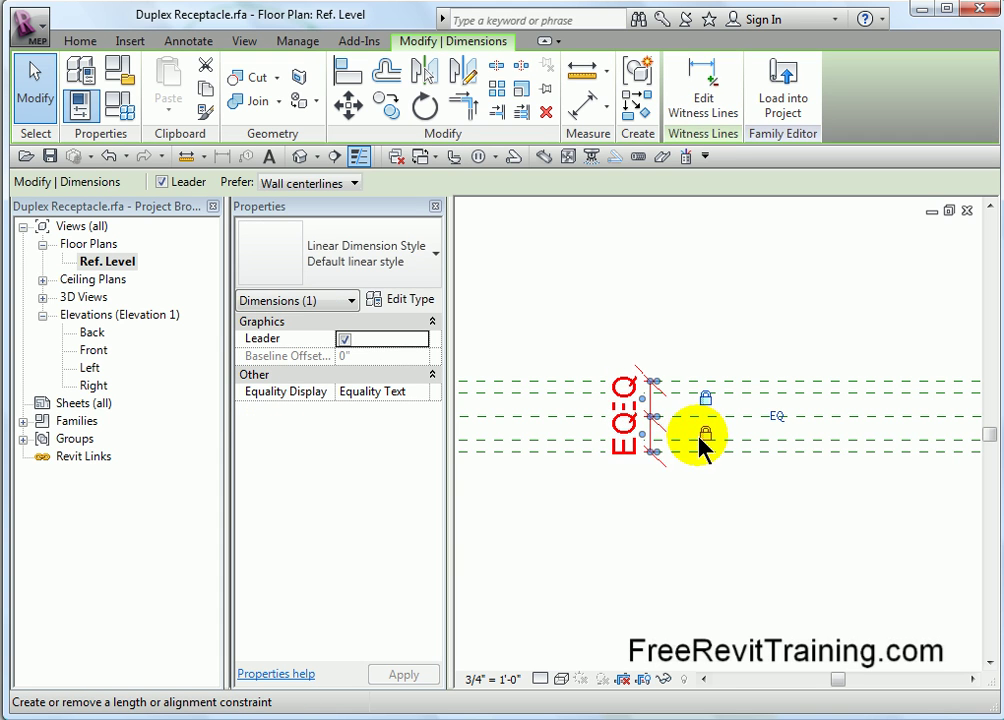
{"action": "left_click", "coordinate": [728, 511]}
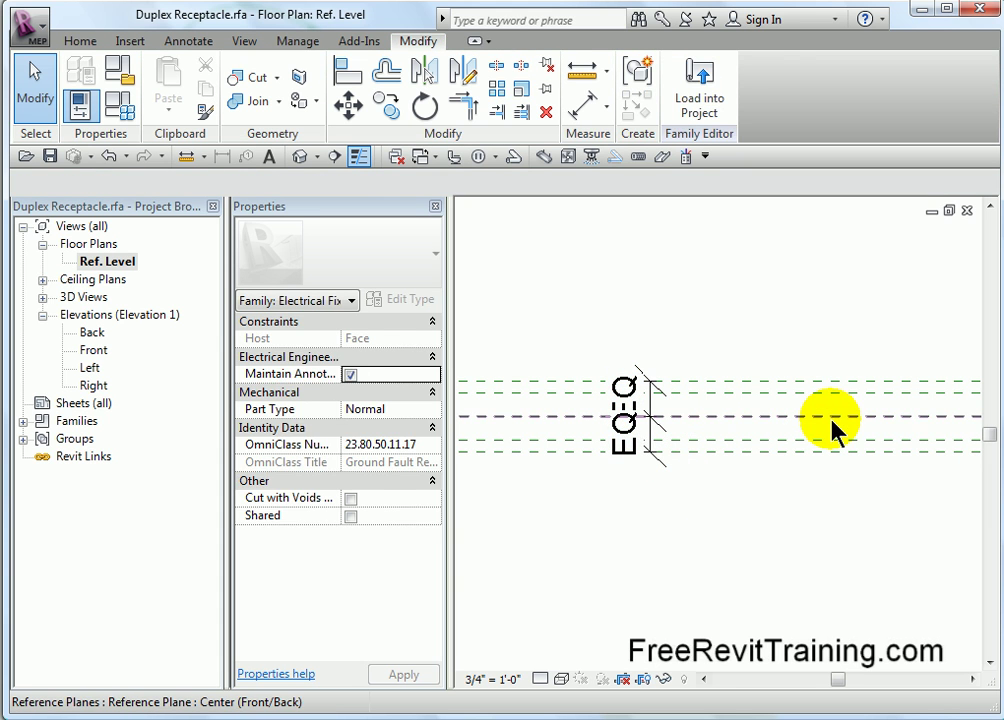
{"action": "left_click", "coordinate": [829, 418]}
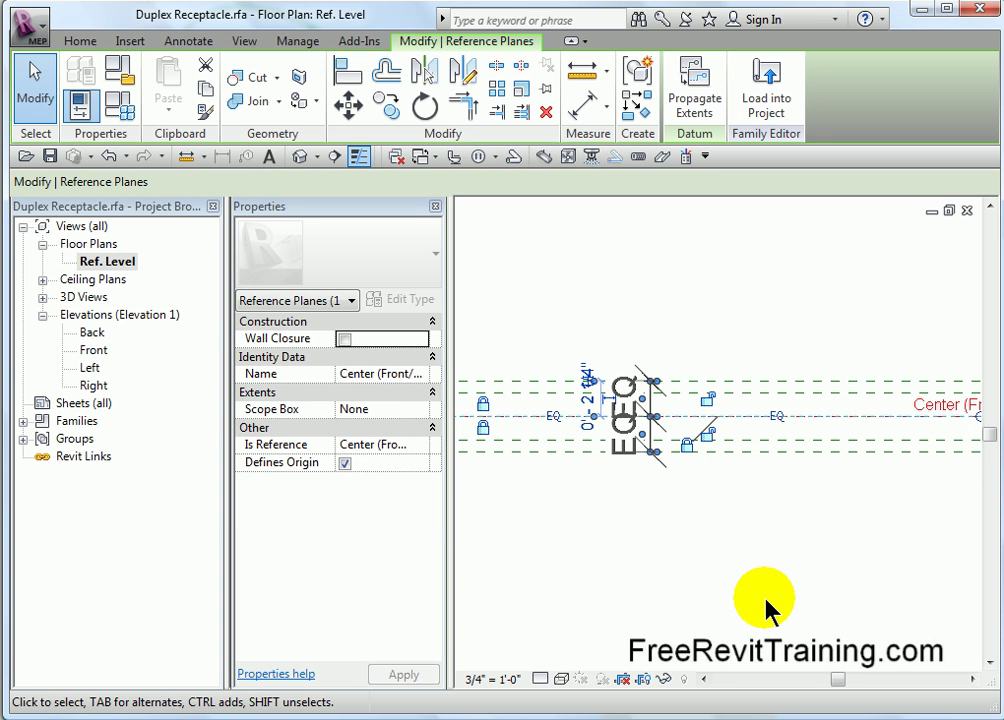
{"action": "middle_click_drag", "start_coordinate": [598, 594], "coordinate": [889, 578]}
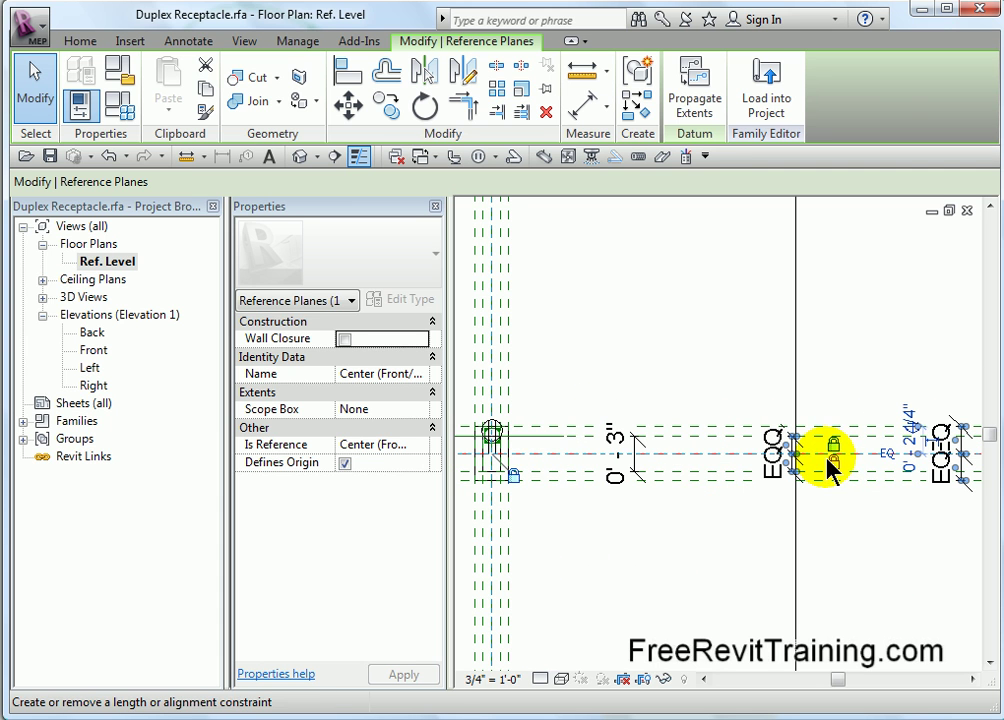
{"action": "left_click", "coordinate": [874, 590]}
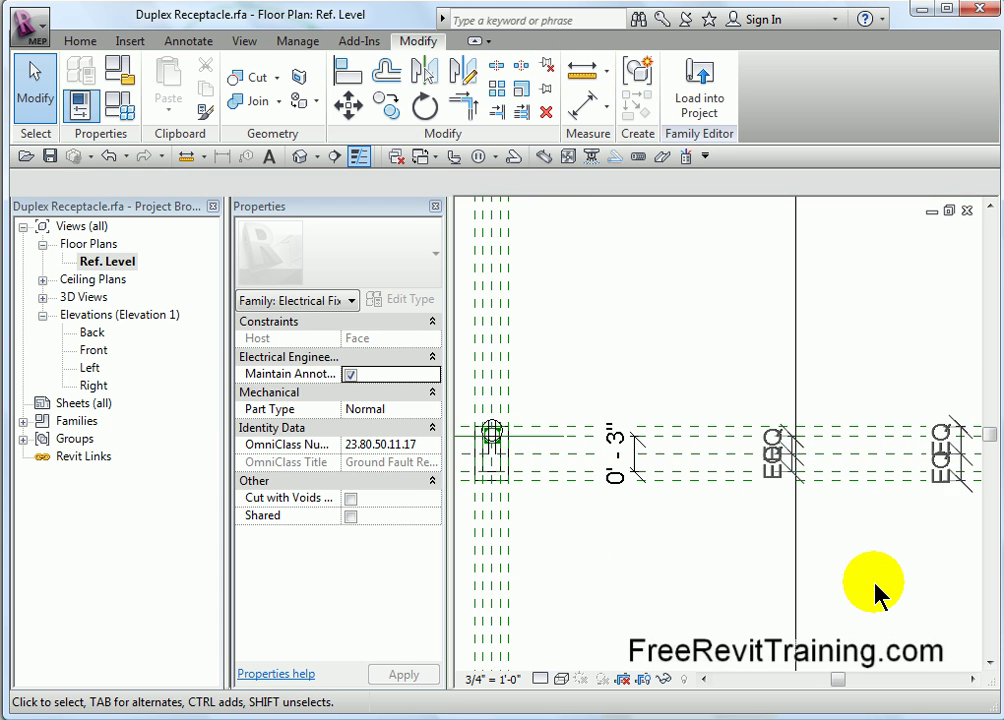
Try setting the distance between the outermost horizontal reference planes to 0' 6", check the receptacle geometry, and undo the change.
{"action": "scroll", "coordinate": [876, 592], "scroll_direction": "down", "scroll_amount": 1}
{"action": "middle_click_drag", "start_coordinate": [878, 592], "coordinate": [590, 548]}
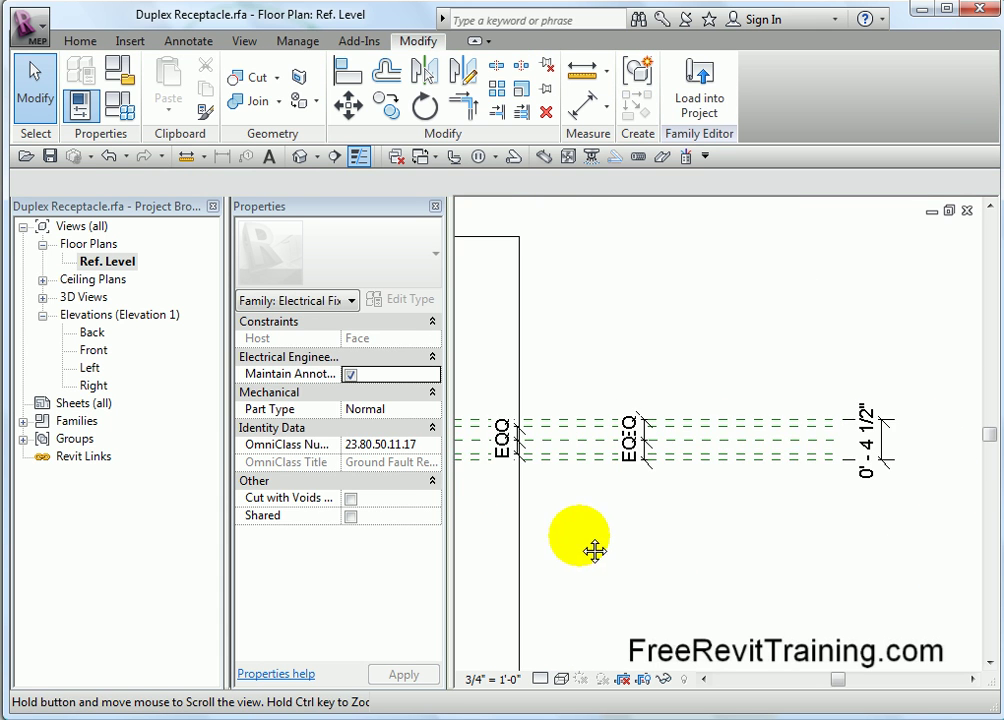
{"action": "left_click", "coordinate": [787, 462]}
{"action": "left_click", "coordinate": [866, 440]}
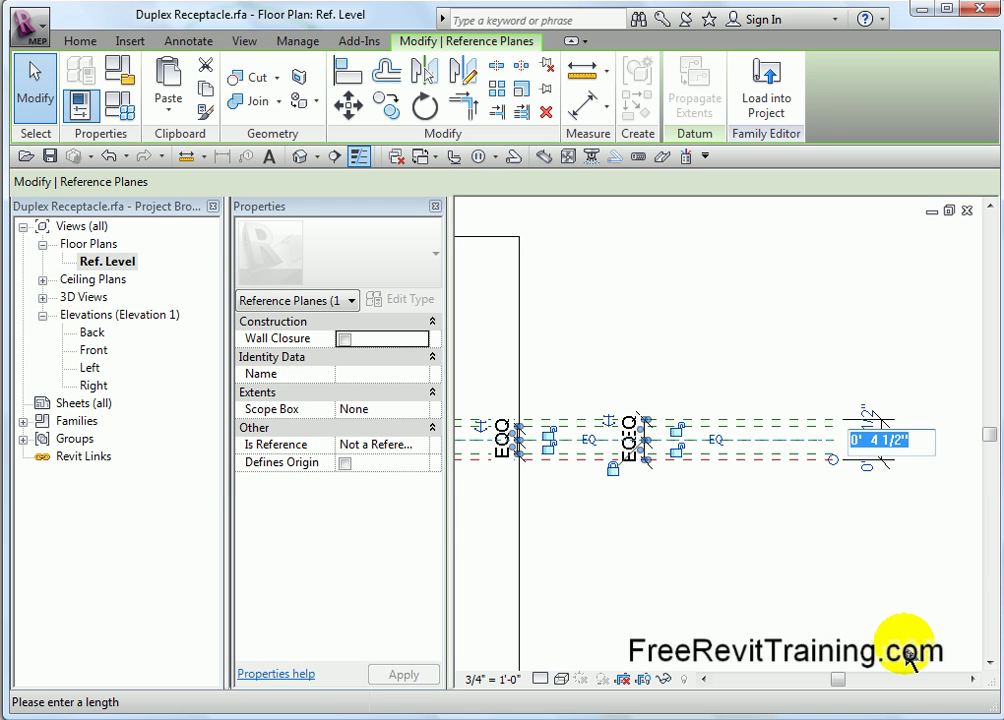
{"action": "key", "text": "Return"}
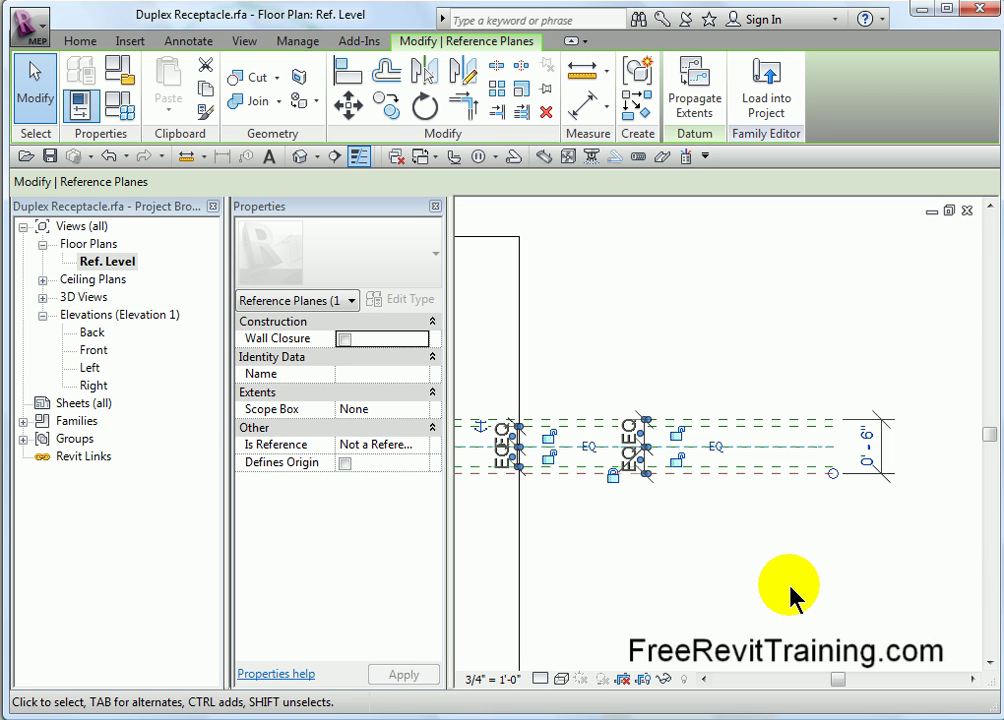
{"action": "left_click", "coordinate": [479, 429]}
{"action": "key", "text": "Escape"}
{"action": "left_click", "coordinate": [638, 576]}
{"action": "scroll", "coordinate": [638, 576], "scroll_direction": "down", "scroll_amount": 2}
{"action": "middle_click_drag", "start_coordinate": [627, 580], "coordinate": [724, 549]}
{"action": "scroll", "coordinate": [562, 495], "scroll_direction": "up", "scroll_amount": 4}
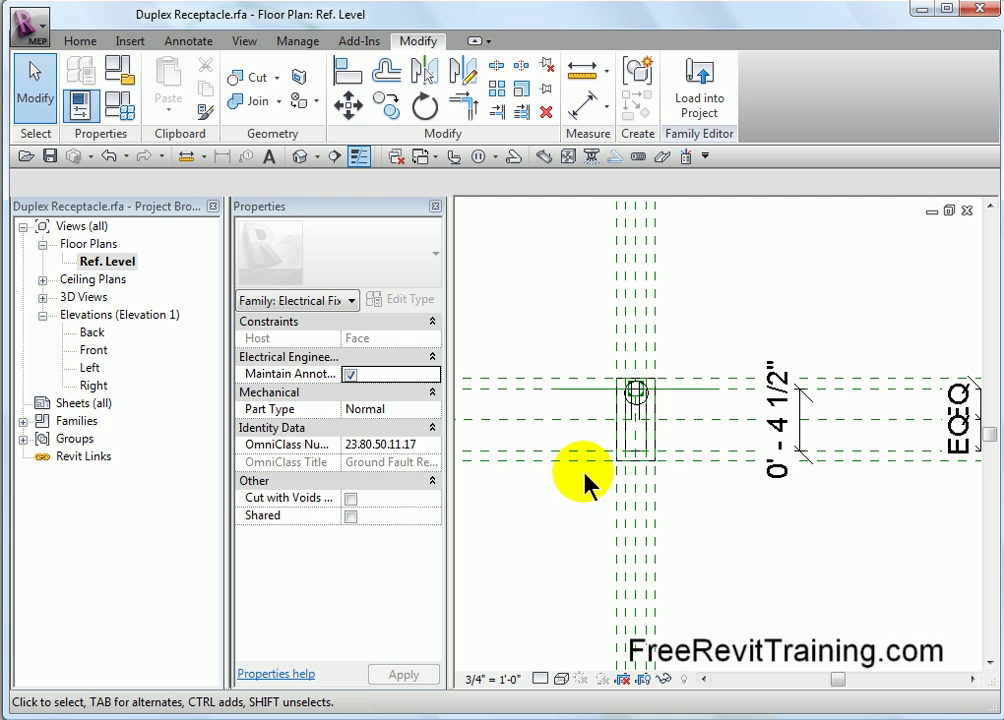
{"action": "left_click", "coordinate": [110, 157]}
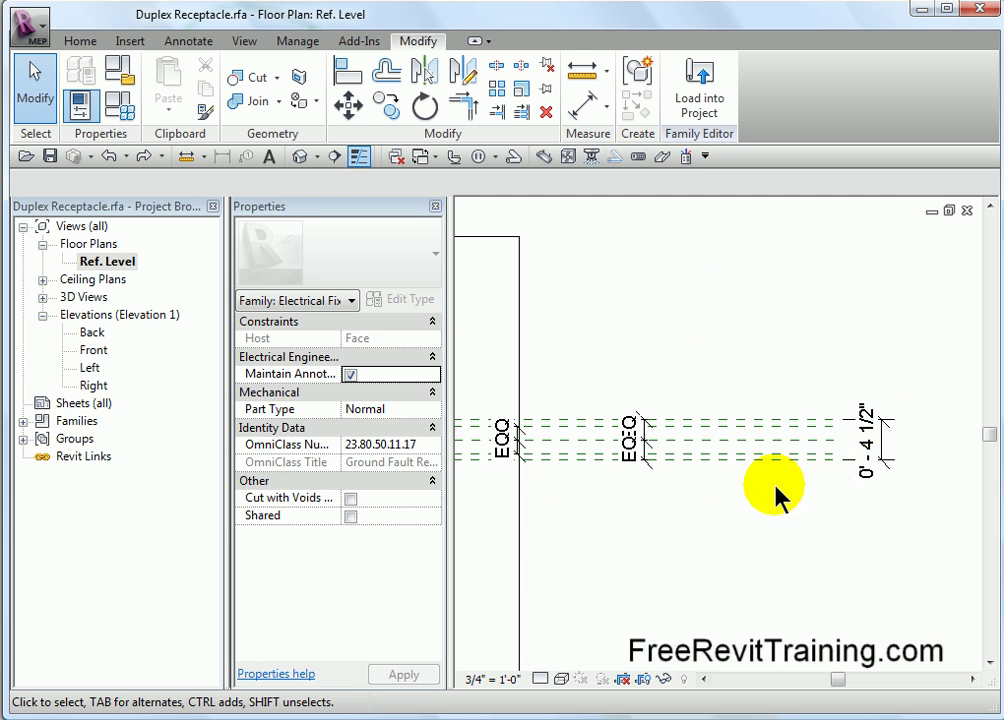
Label the height dimension between the inner horizontal reference planes with a new family type parameter named Box Height, grouped under Dimensions.
{"action": "scroll", "coordinate": [643, 529], "scroll_direction": "down", "scroll_amount": 3}
{"action": "scroll", "coordinate": [760, 502], "scroll_direction": "up", "scroll_amount": 4}
{"action": "scroll", "coordinate": [683, 484], "scroll_direction": "up", "scroll_amount": 4}
{"action": "left_click", "coordinate": [713, 354]}
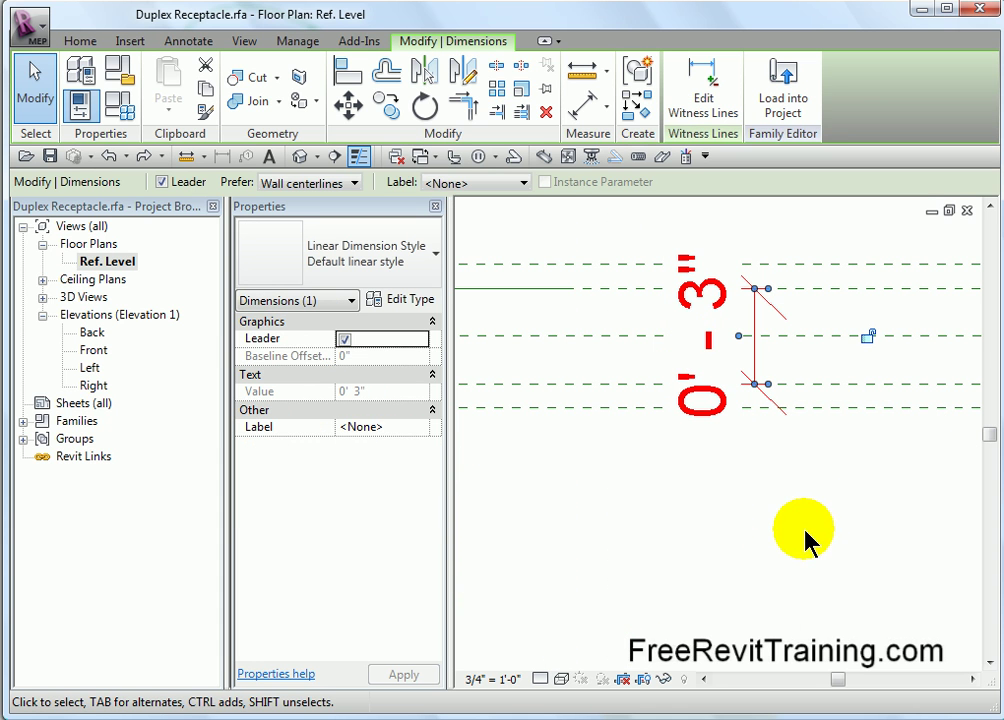
{"action": "left_click", "coordinate": [522, 183]}
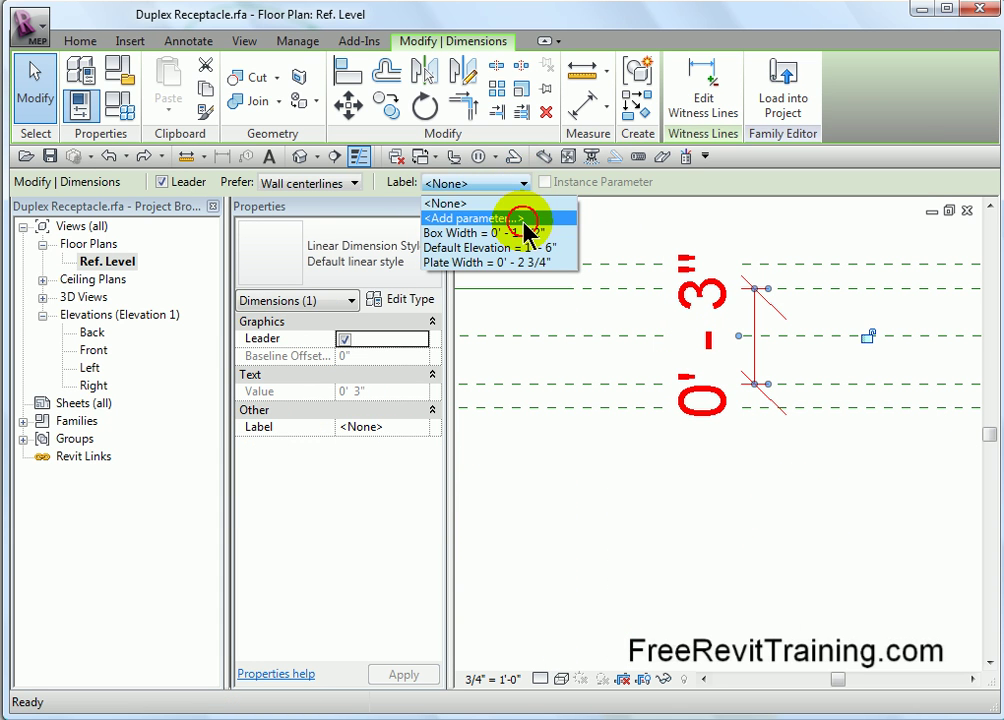
{"action": "left_click", "coordinate": [524, 219]}
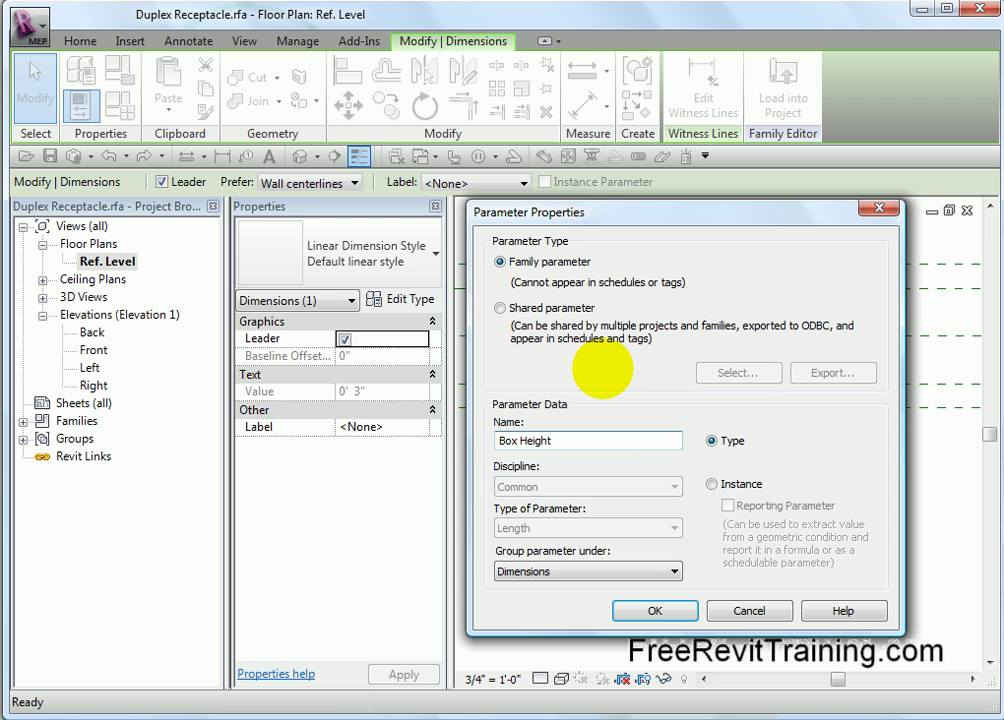
{"action": "left_click", "coordinate": [658, 612]}
Label the height dimension between the outermost horizontal reference planes with a new family type parameter named Plate Height, grouped under Dimensions.
{"action": "scroll", "coordinate": [710, 528], "scroll_direction": "down", "scroll_amount": 3}
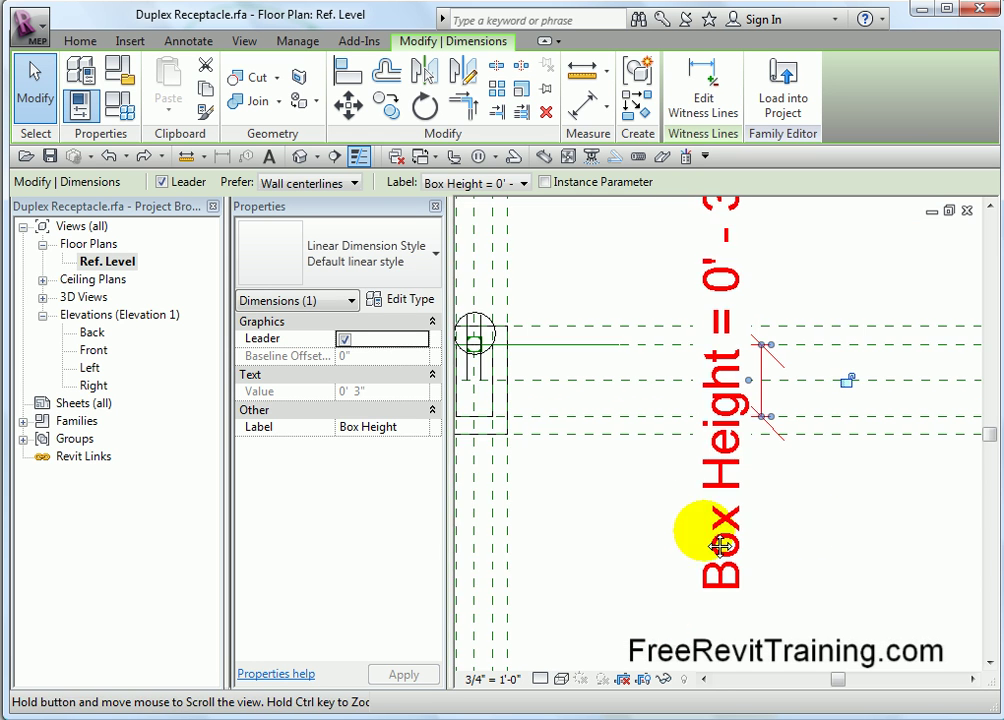
{"action": "middle_click_drag", "start_coordinate": [845, 560], "coordinate": [524, 561]}
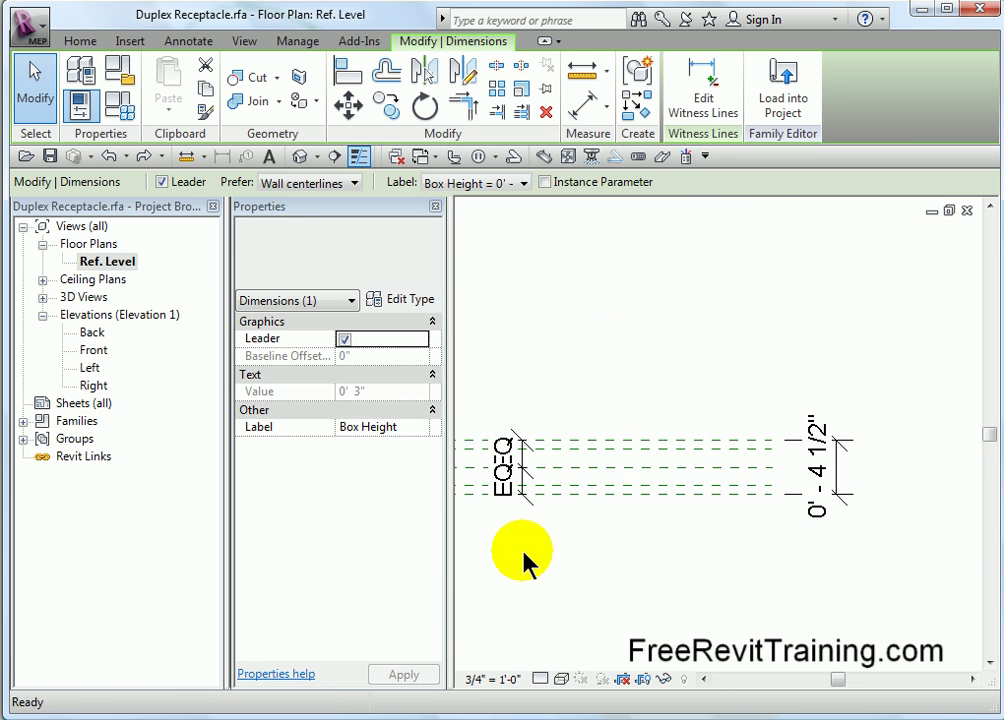
{"action": "left_click", "coordinate": [826, 487]}
{"action": "left_click", "coordinate": [518, 185]}
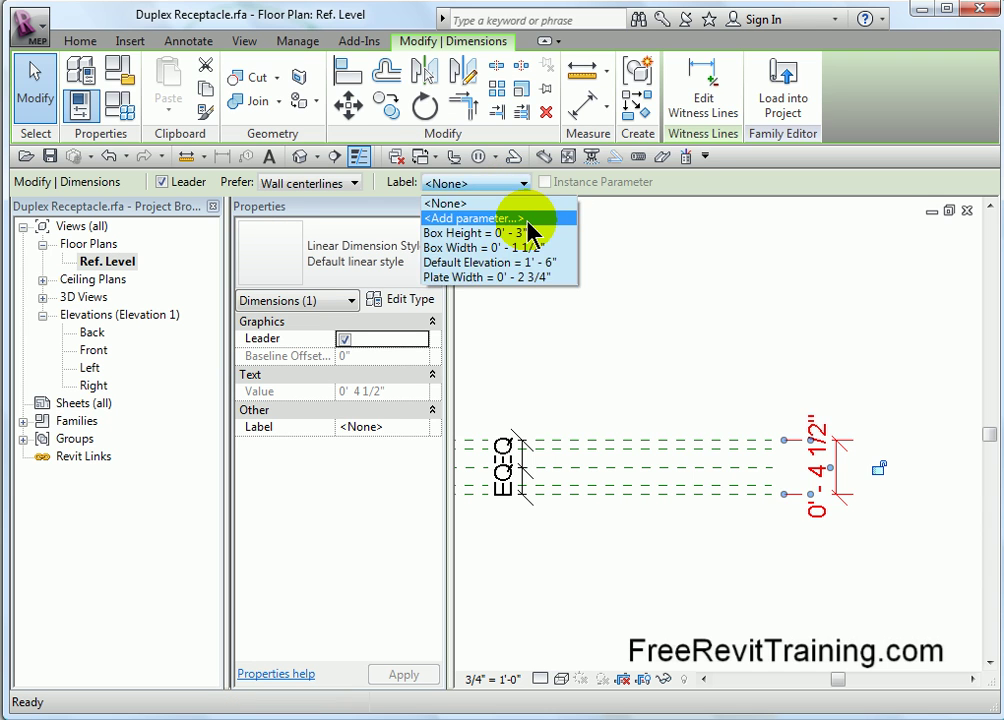
{"action": "left_click", "coordinate": [529, 219]}
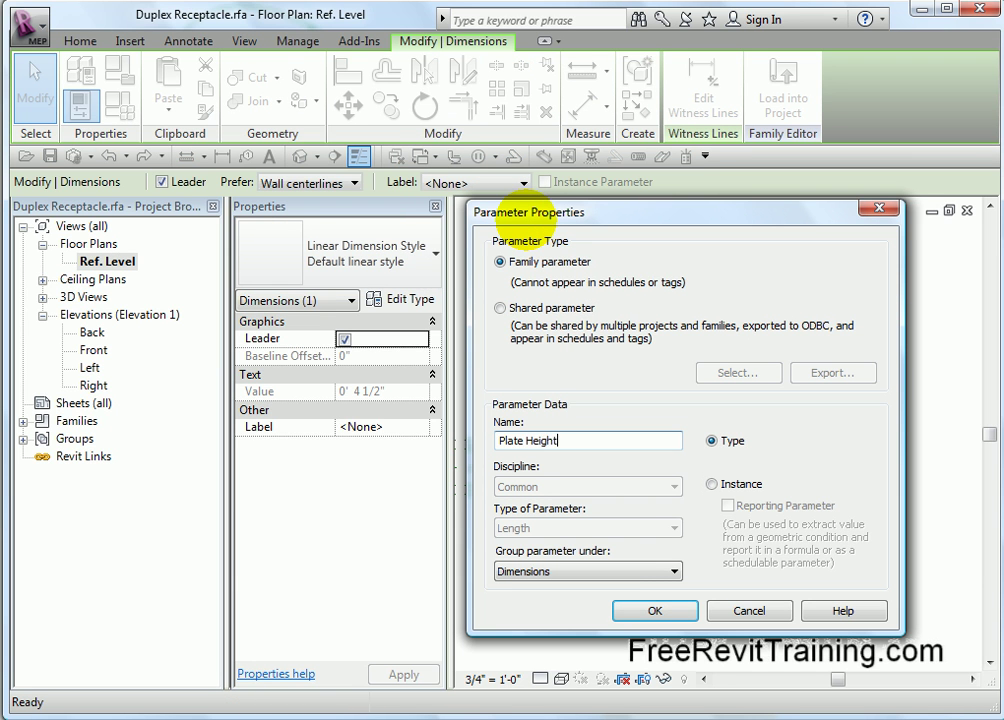
{"action": "left_click", "coordinate": [684, 607]}
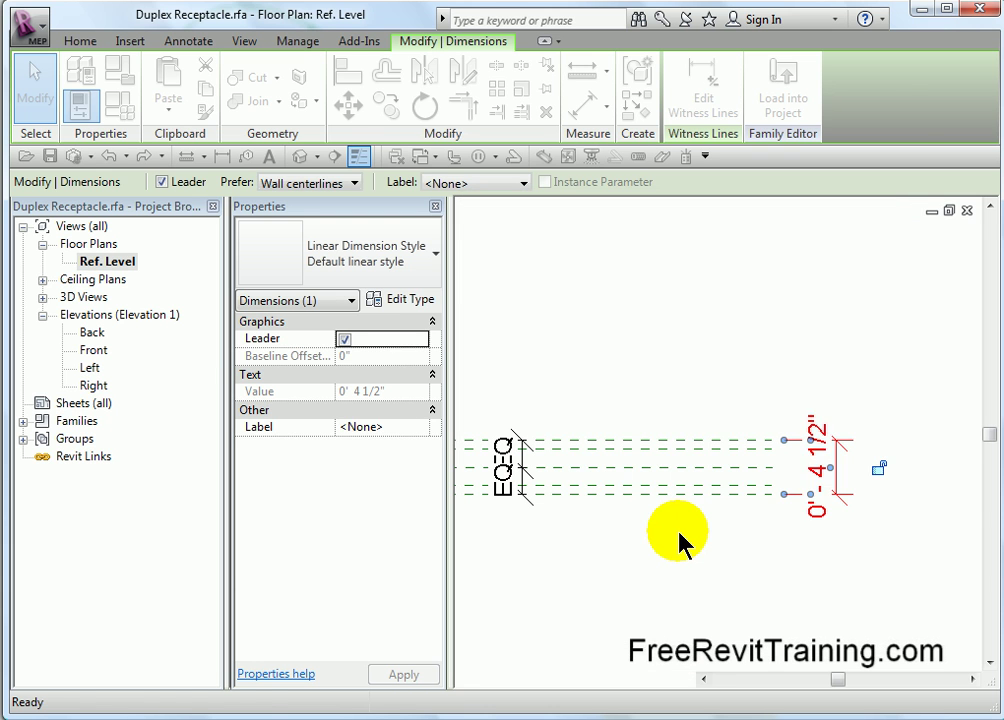
{"action": "left_click", "coordinate": [565, 571]}
Examine the box extrusion and plate outline against the surrounding reference planes and the Box Height dimension in the floor plan.
{"action": "scroll", "coordinate": [565, 571], "scroll_direction": "down", "scroll_amount": 1}
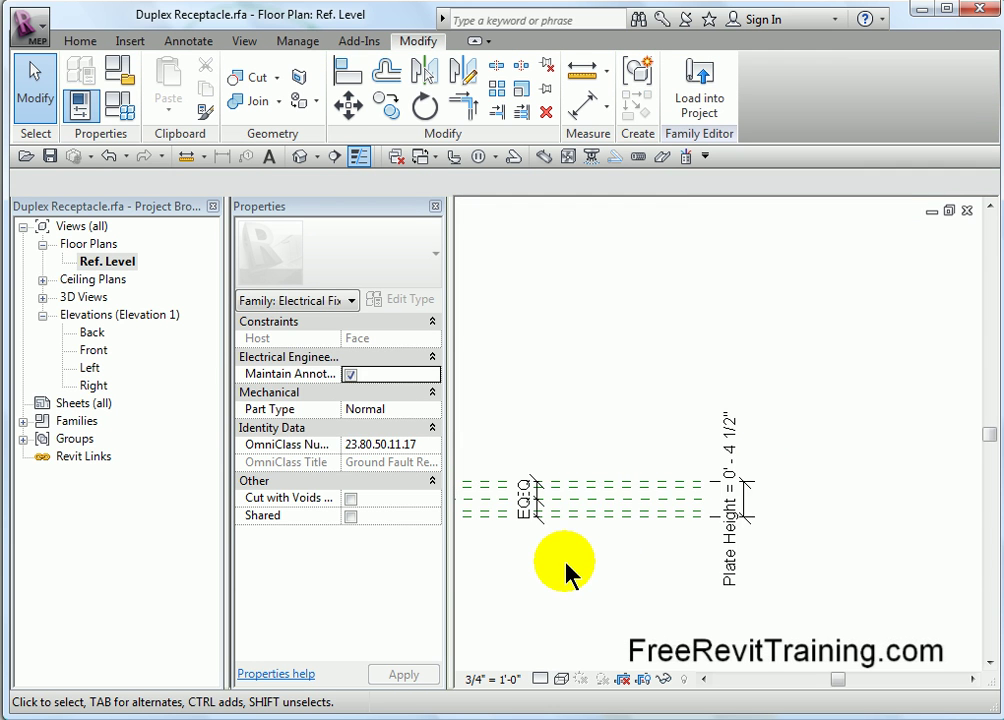
{"action": "scroll", "coordinate": [766, 504], "scroll_direction": "down", "scroll_amount": 3}
{"action": "scroll", "coordinate": [611, 547], "scroll_direction": "up", "scroll_amount": 2}
{"action": "middle_click_drag", "start_coordinate": [611, 547], "coordinate": [610, 497]}
{"action": "scroll", "coordinate": [610, 530], "scroll_direction": "up", "scroll_amount": 3}
{"action": "scroll", "coordinate": [610, 515], "scroll_direction": "up", "scroll_amount": 2}
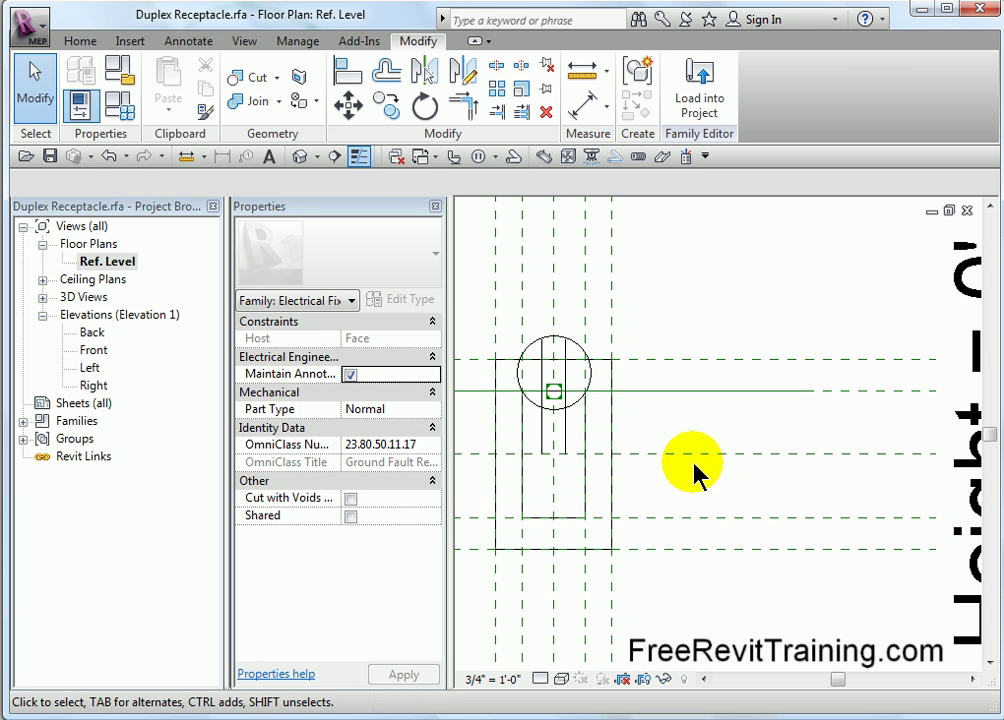
{"action": "scroll", "coordinate": [699, 473], "scroll_direction": "down", "scroll_amount": 1}
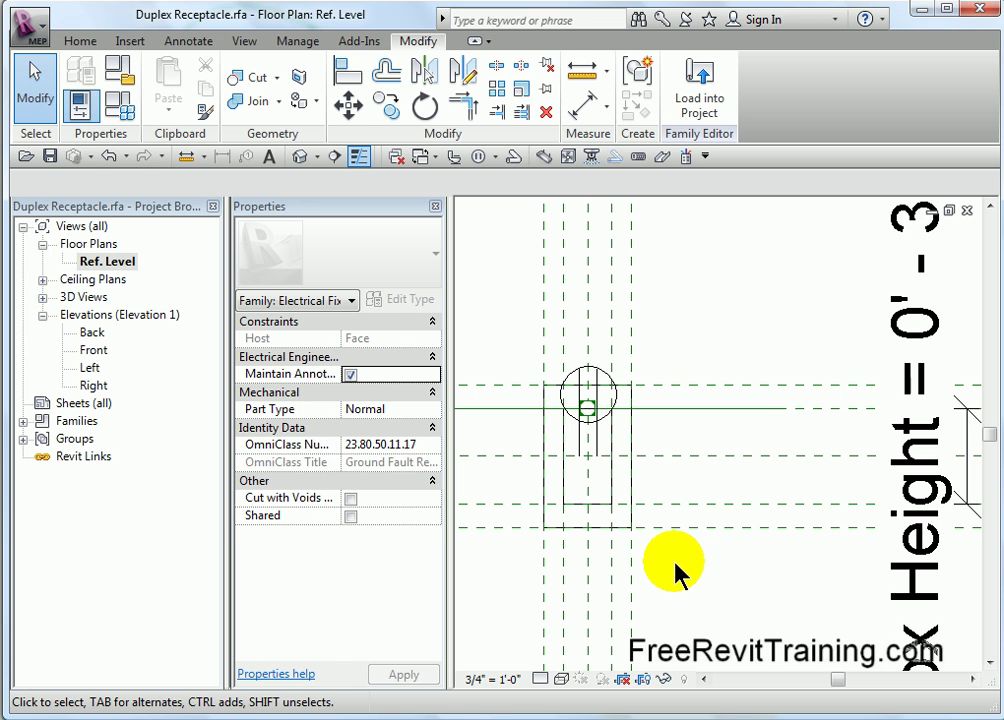
{"action": "left_click", "coordinate": [615, 489]}
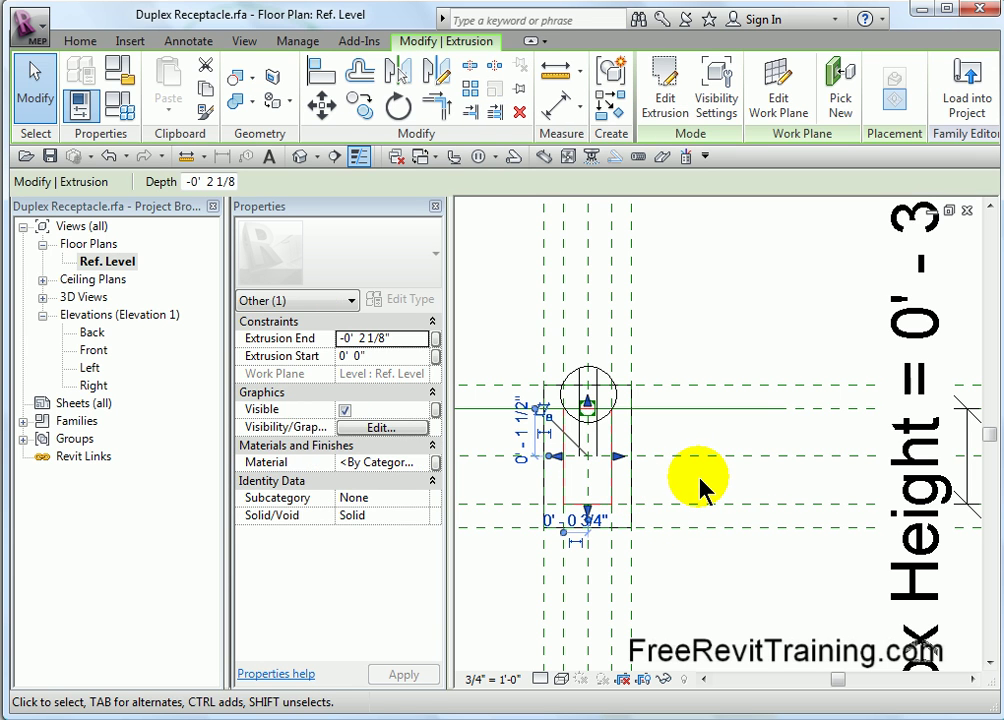
{"action": "scroll", "coordinate": [670, 495], "scroll_direction": "down", "scroll_amount": 1}
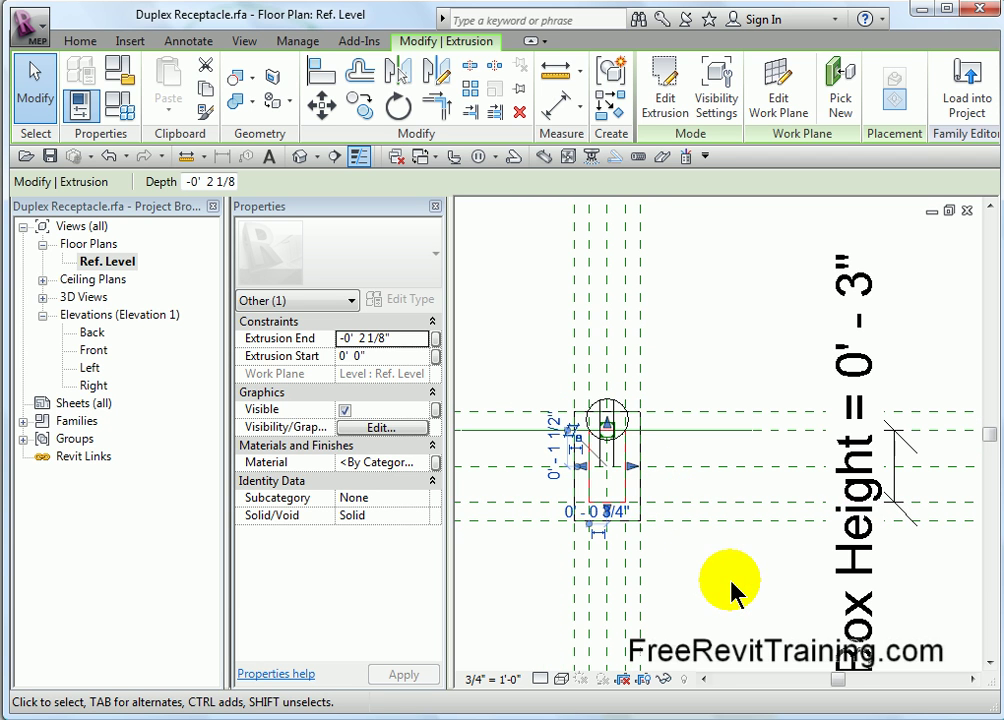
{"action": "left_click", "coordinate": [703, 611]}
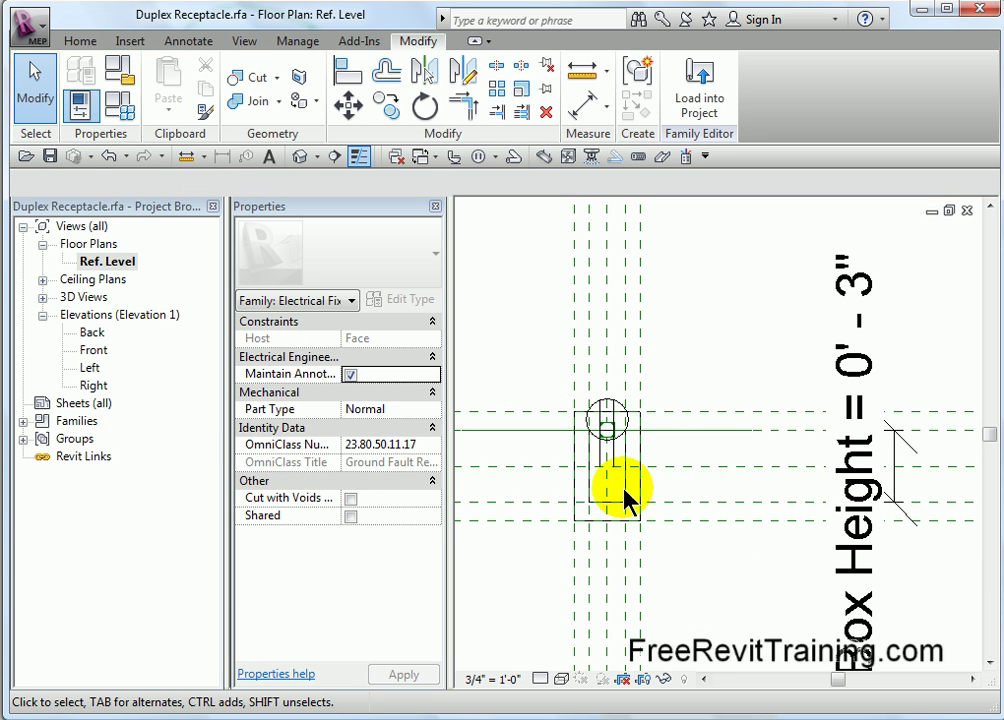
{"action": "scroll", "coordinate": [520, 340], "scroll_direction": "down", "scroll_amount": 1}
{"action": "scroll", "coordinate": [550, 376], "scroll_direction": "down", "scroll_amount": 1}
{"action": "middle_click_drag", "start_coordinate": [558, 381], "coordinate": [620, 514]}
{"action": "scroll", "coordinate": [575, 440], "scroll_direction": "up", "scroll_amount": 3}
{"action": "middle_click_drag", "start_coordinate": [576, 419], "coordinate": [522, 352]}
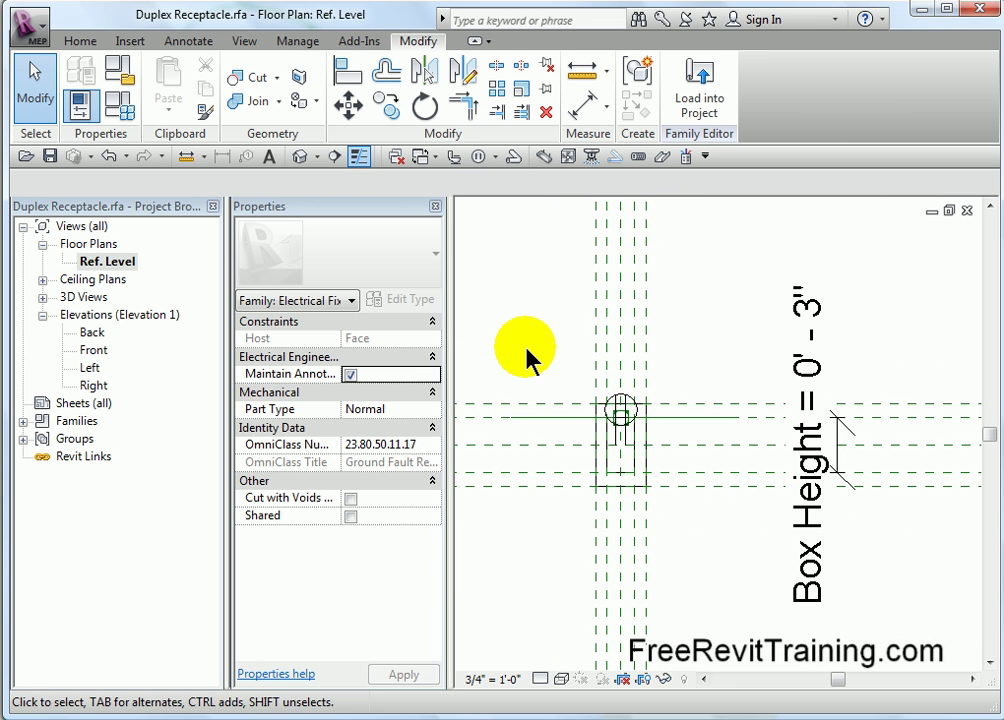
Set the Standard family type's Box Width to 0' 4" and turn off the thin lines display in the plan view.
{"action": "left_click", "coordinate": [130, 117]}
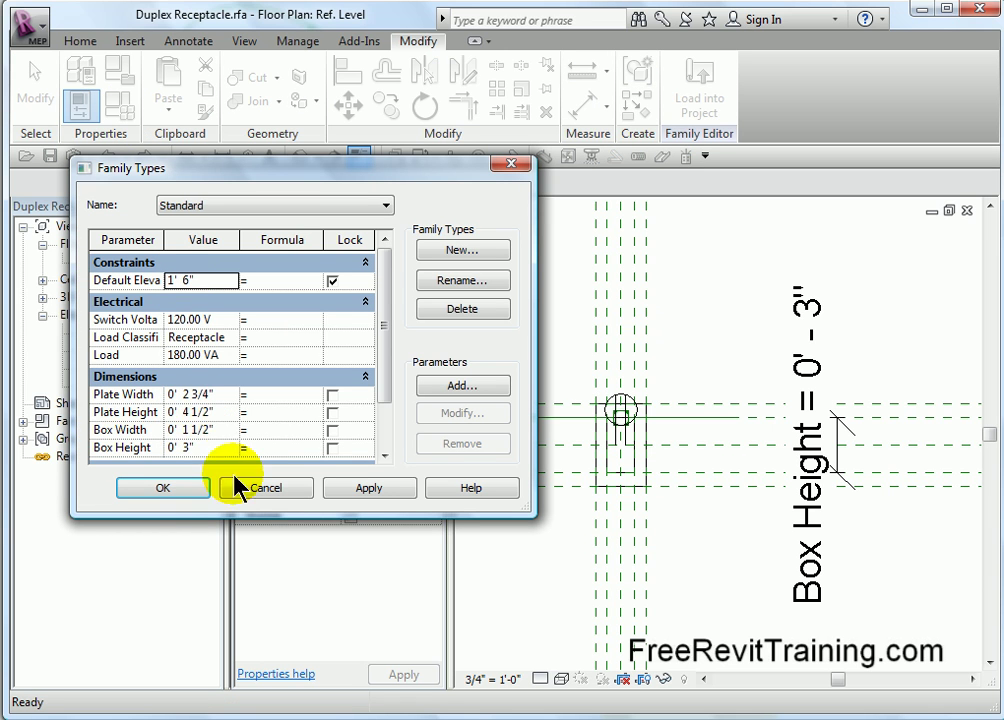
{"action": "left_click", "coordinate": [202, 428]}
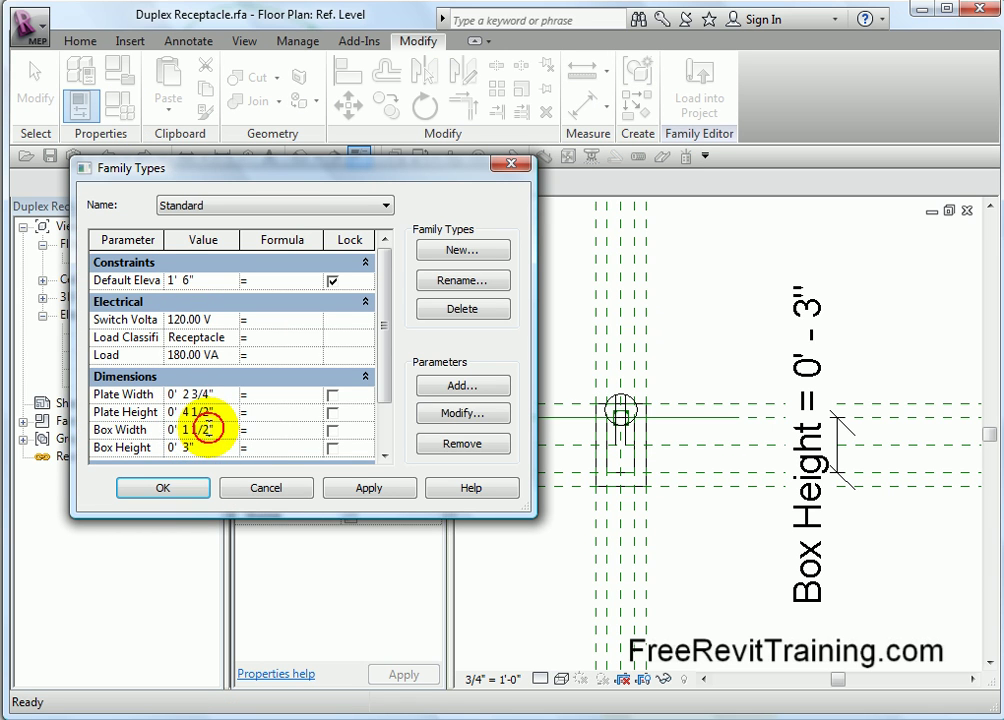
{"action": "left_click_drag", "start_coordinate": [209, 429], "coordinate": [184, 429]}
{"action": "type", "text": "4"}
{"action": "left_click", "coordinate": [366, 493]}
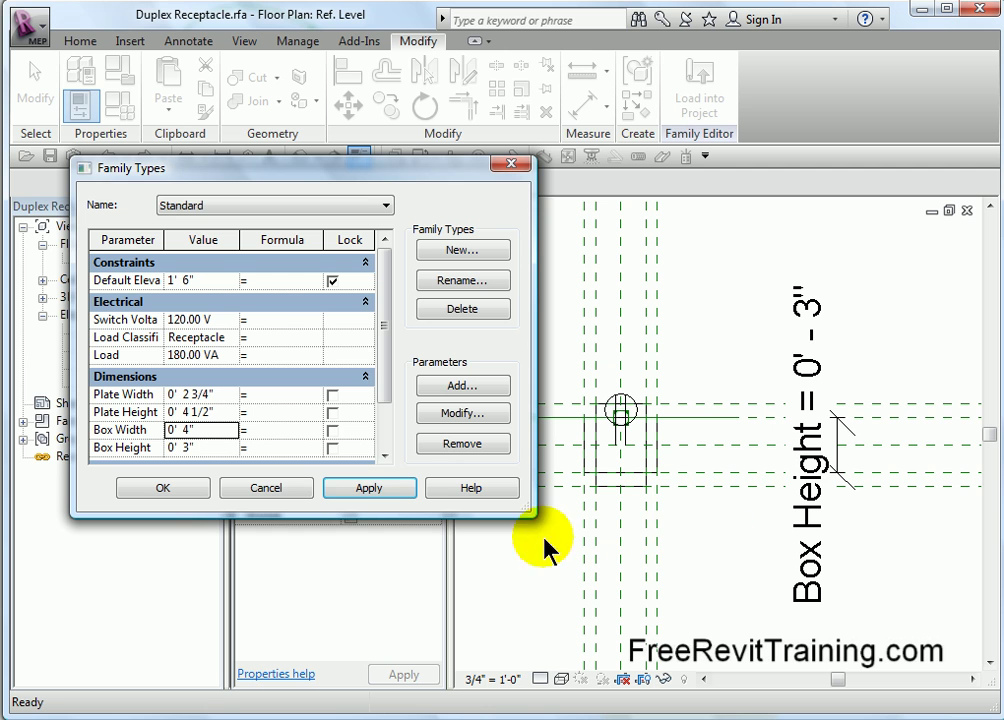
{"action": "left_click", "coordinate": [163, 487]}
{"action": "scroll", "coordinate": [587, 464], "scroll_direction": "up", "scroll_amount": 4}
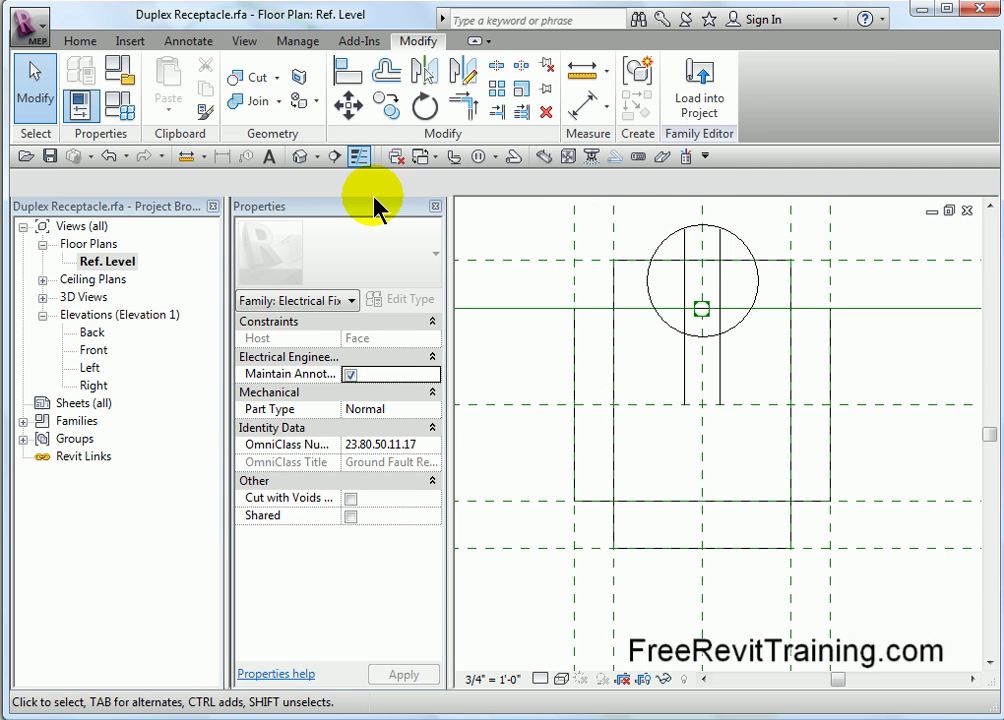
{"action": "left_click", "coordinate": [358, 157]}
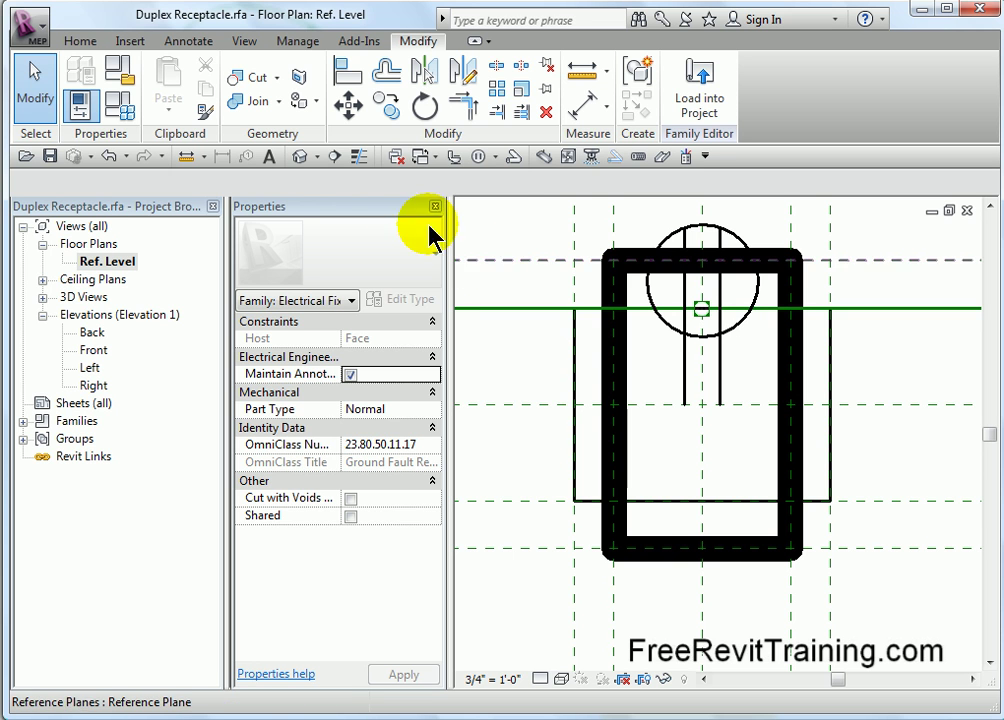
Set the Standard family type's Box Height to 0' 4" and check the plate extrusion against the resized box.
{"action": "left_click", "coordinate": [129, 111]}
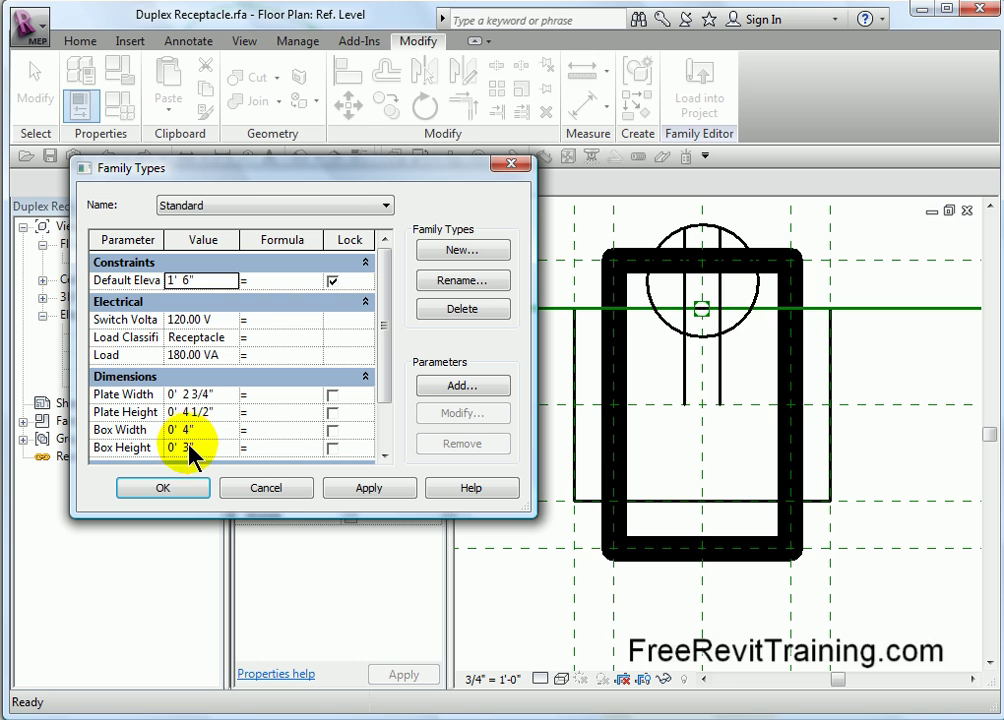
{"action": "left_click", "coordinate": [188, 447]}
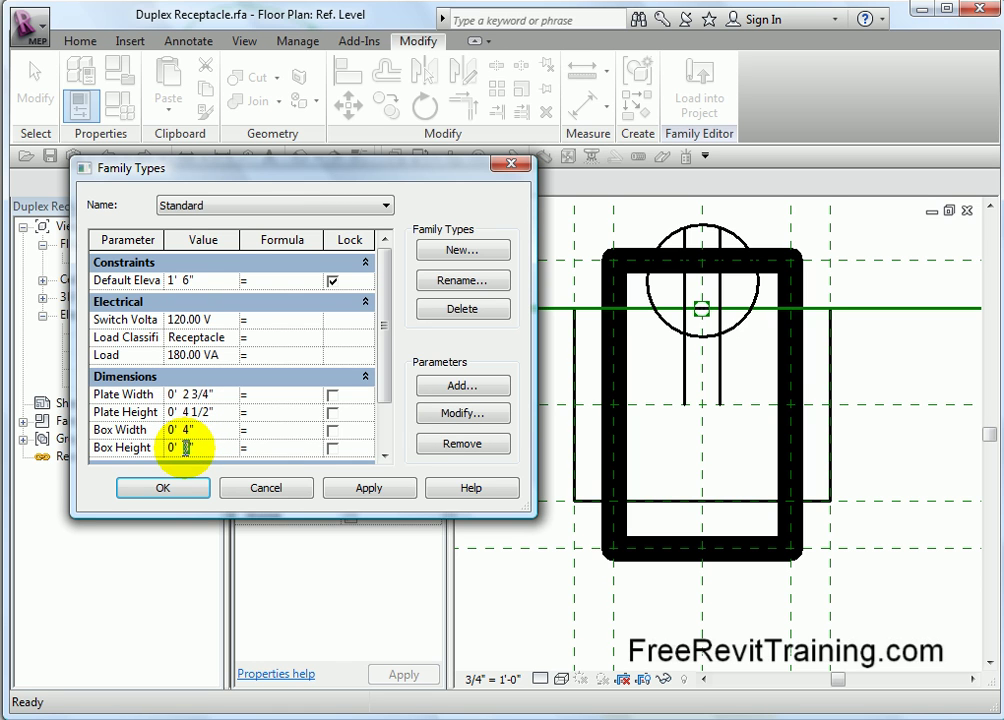
{"action": "left_click", "coordinate": [384, 489]}
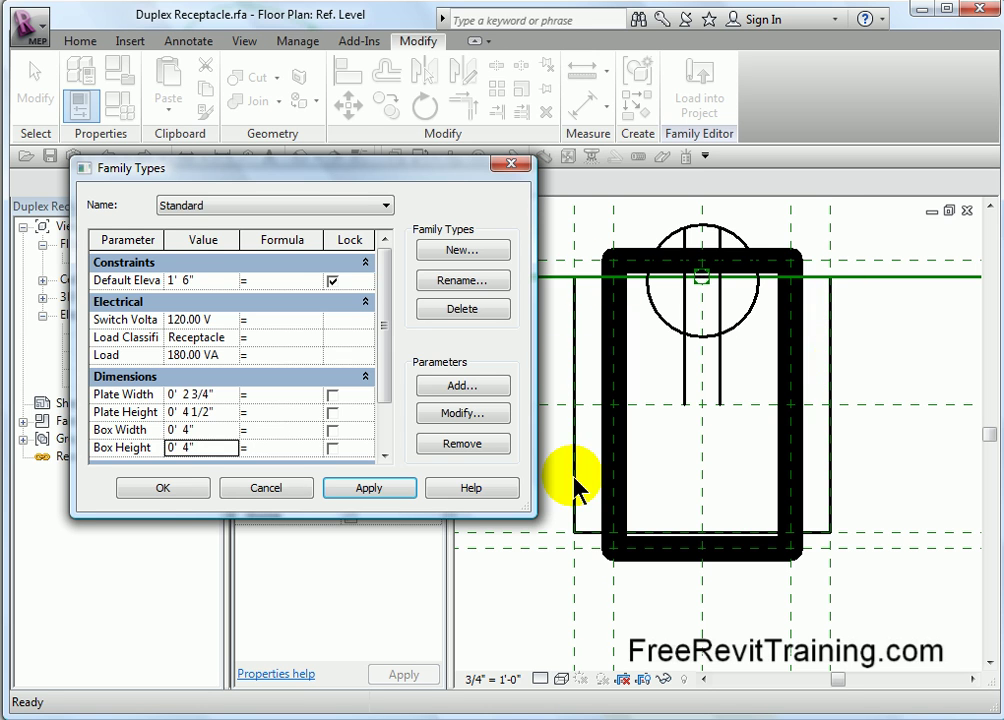
{"action": "left_click", "coordinate": [173, 493]}
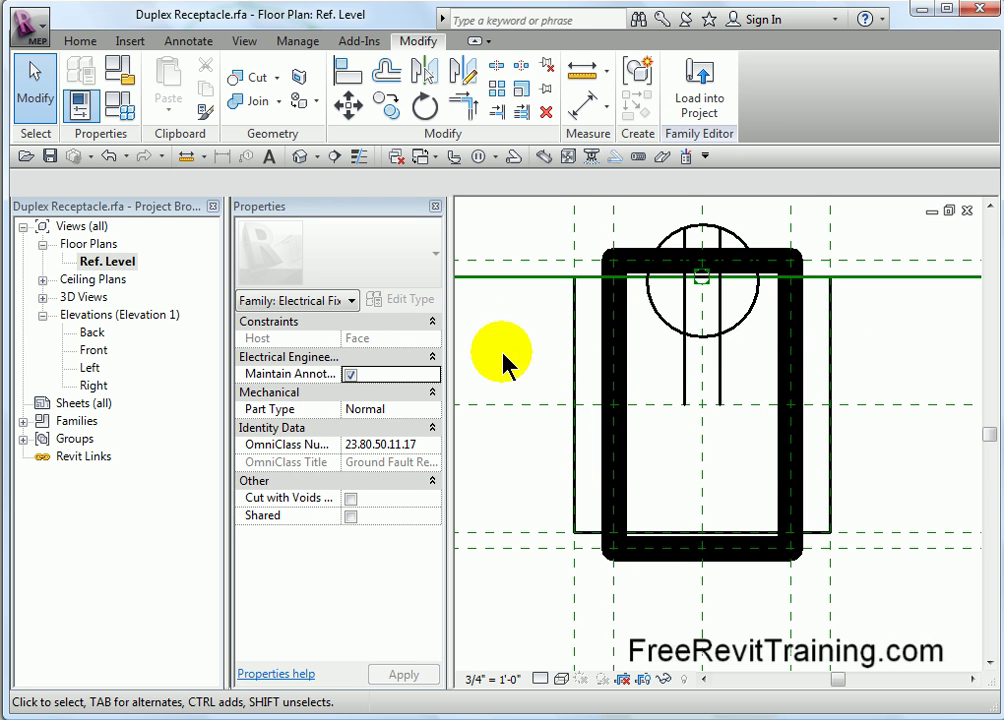
{"action": "left_click", "coordinate": [620, 384]}
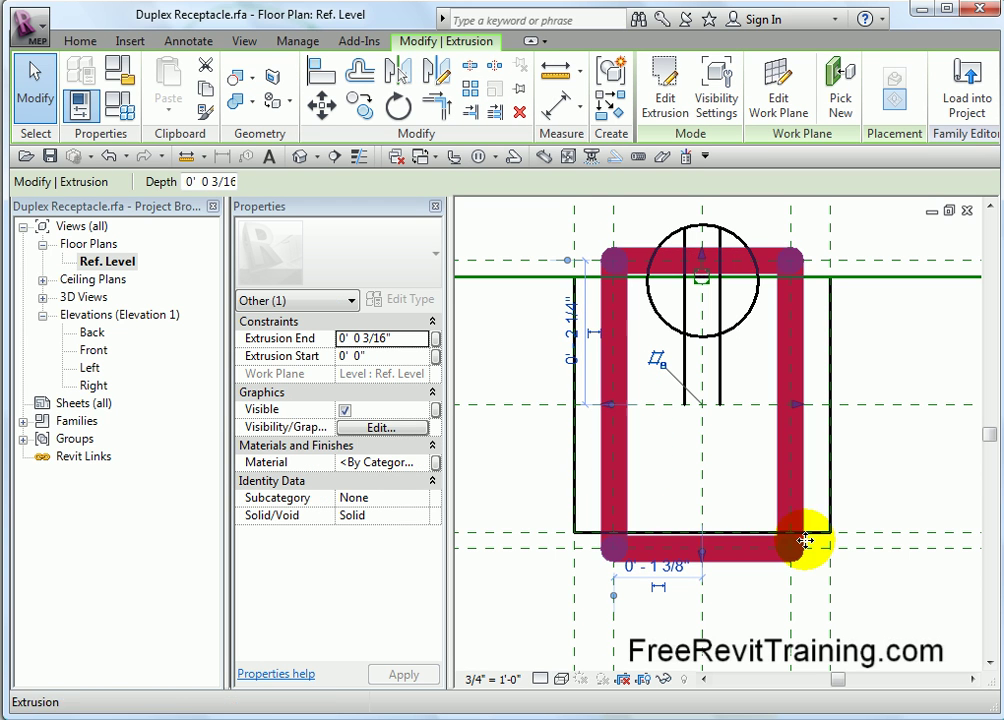
{"action": "left_click", "coordinate": [515, 318]}
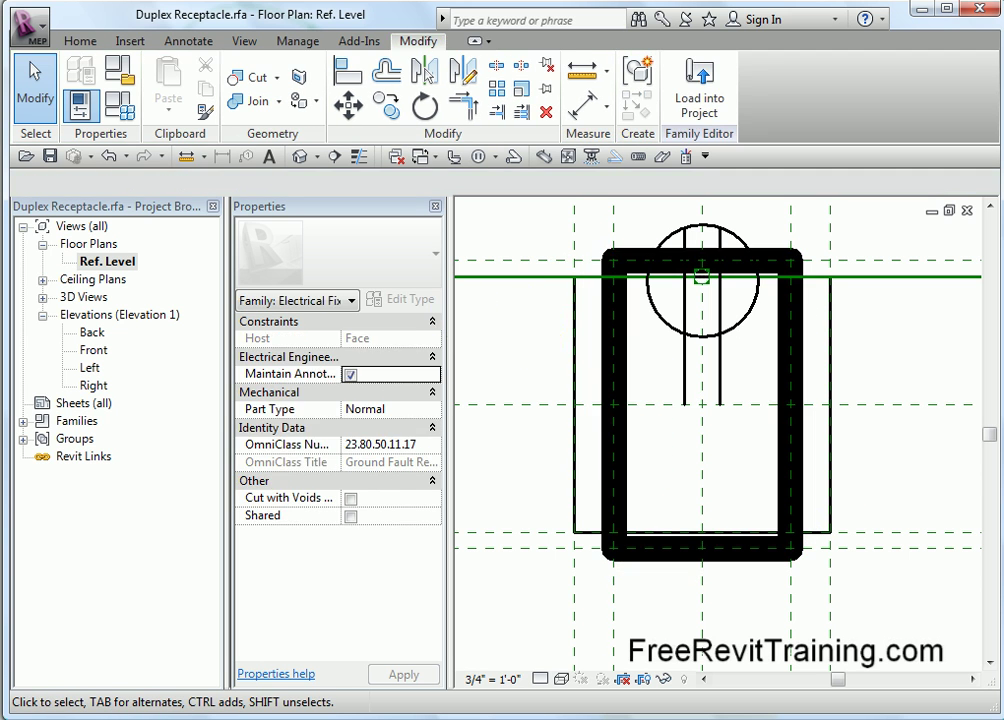
Test the Standard family type's Plate Width at 0' 6" and set it to 0' 3".
{"action": "left_click", "coordinate": [128, 112]}
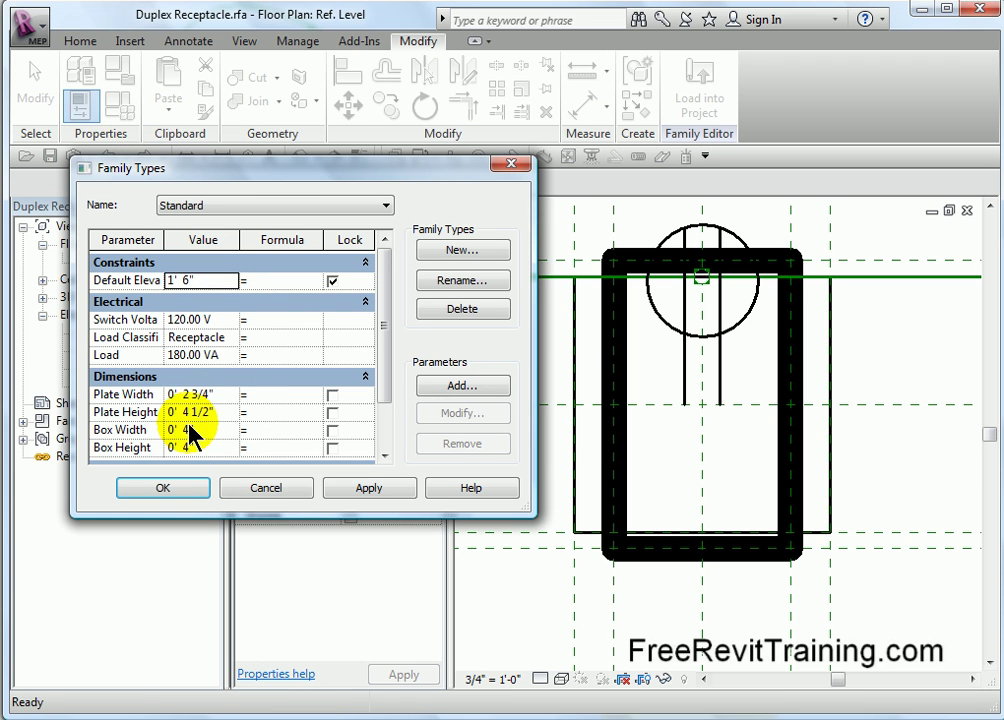
{"action": "left_click", "coordinate": [185, 396]}
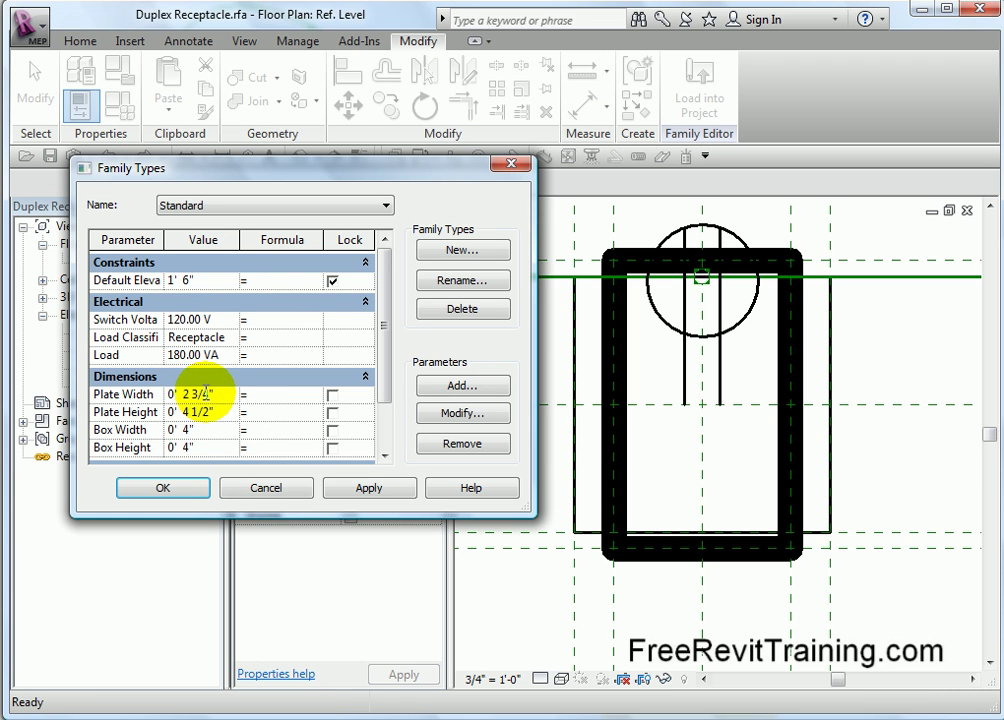
{"action": "left_click_drag", "start_coordinate": [205, 395], "coordinate": [186, 395]}
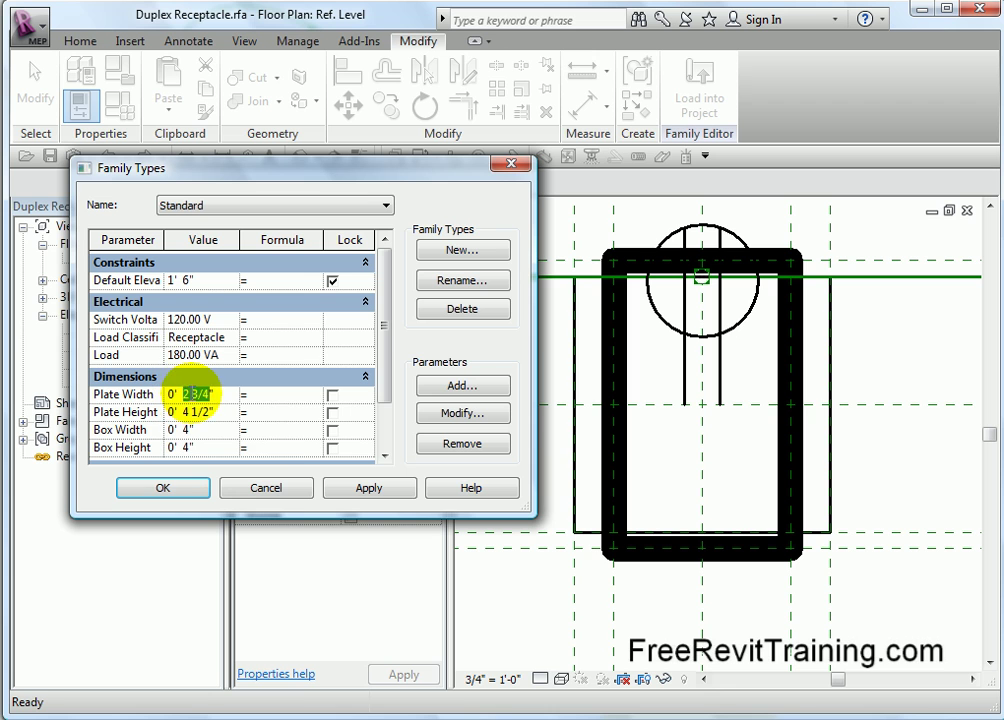
{"action": "type", "text": "6"}
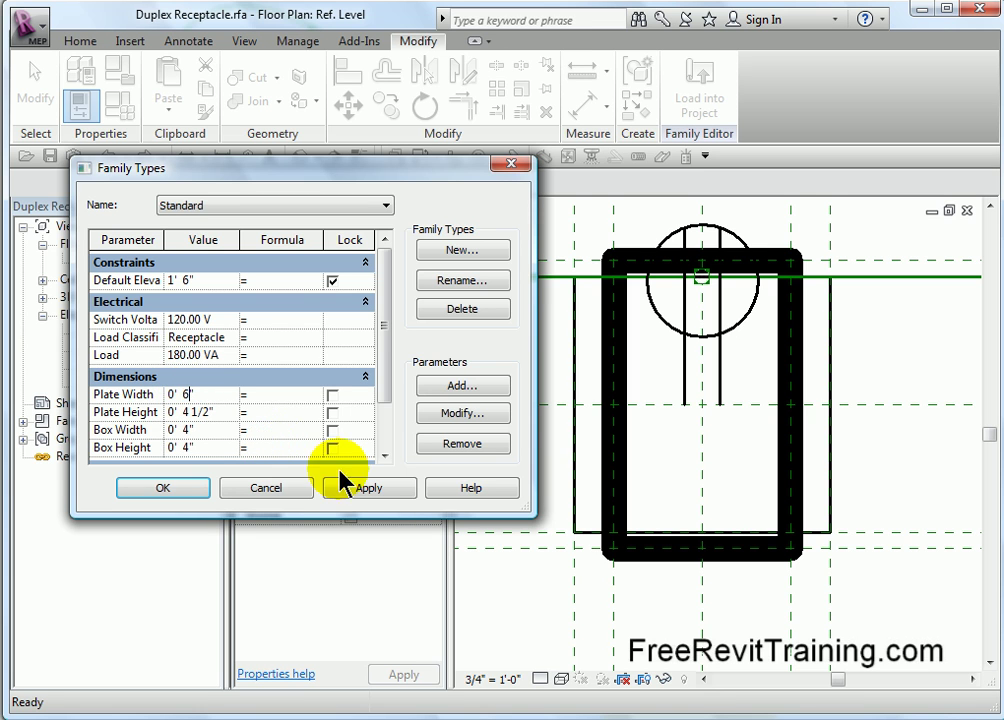
{"action": "left_click", "coordinate": [368, 489]}
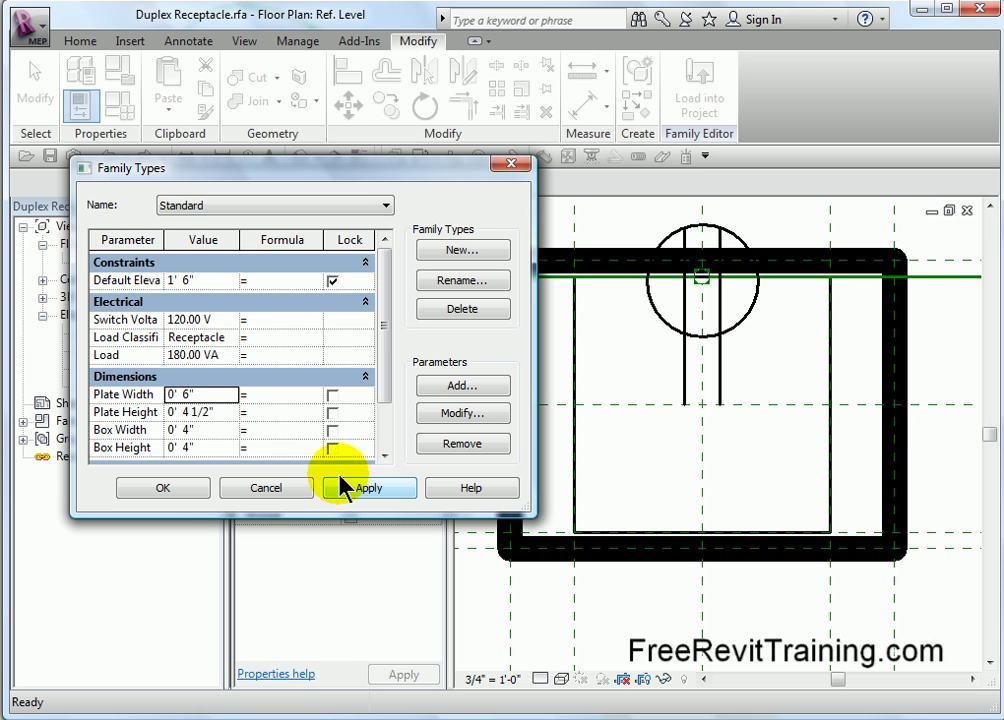
{"action": "left_click", "coordinate": [192, 397]}
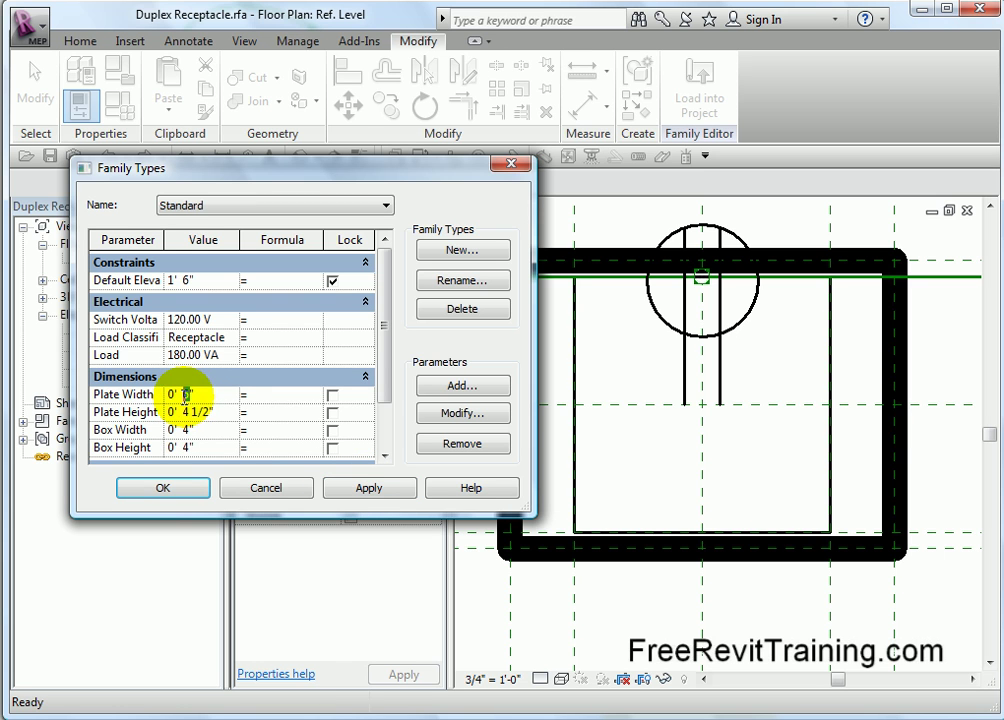
{"action": "type", "text": "3"}
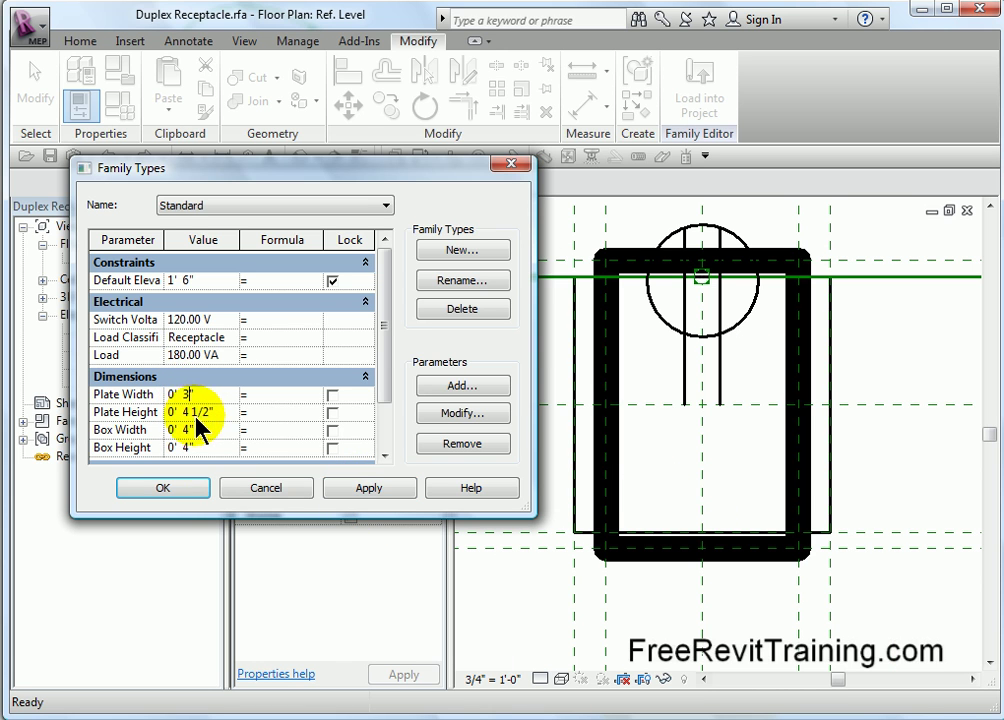
{"action": "left_click", "coordinate": [165, 488]}
Open the Front elevation to examine the receptacle geometry at the reference planes, and switch to the Right elevation.
{"action": "scroll", "coordinate": [850, 478], "scroll_direction": "down", "scroll_amount": 3}
{"action": "scroll", "coordinate": [862, 490], "scroll_direction": "down", "scroll_amount": 4}
{"action": "middle_click_drag", "start_coordinate": [863, 493], "coordinate": [728, 421]}
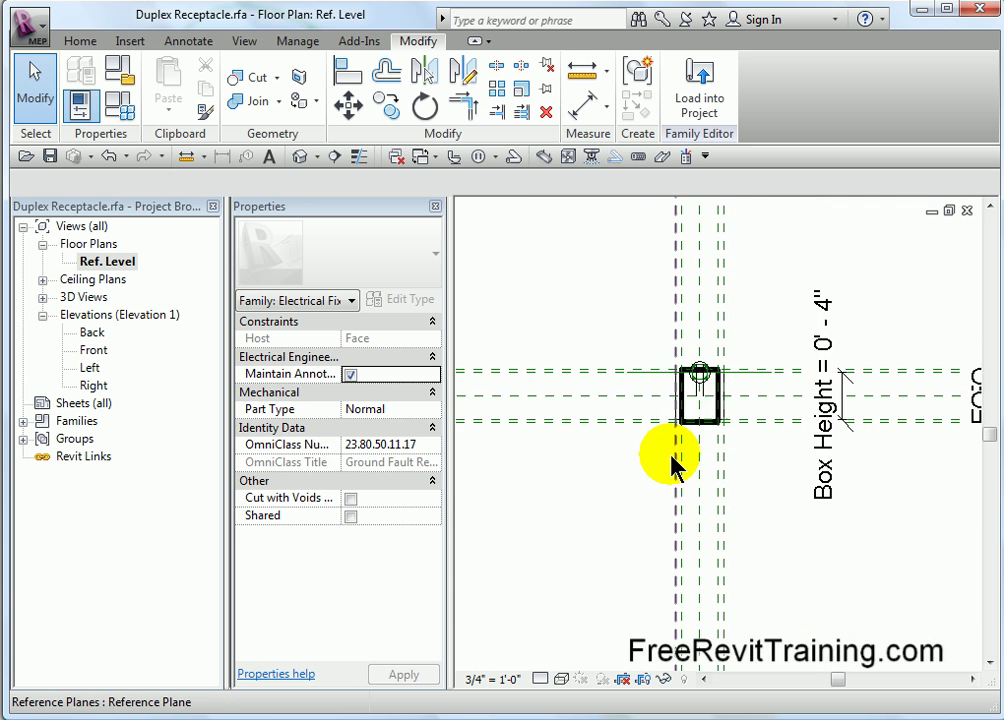
{"action": "scroll", "coordinate": [672, 465], "scroll_direction": "down", "scroll_amount": 1}
{"action": "double_click", "coordinate": [90, 351]}
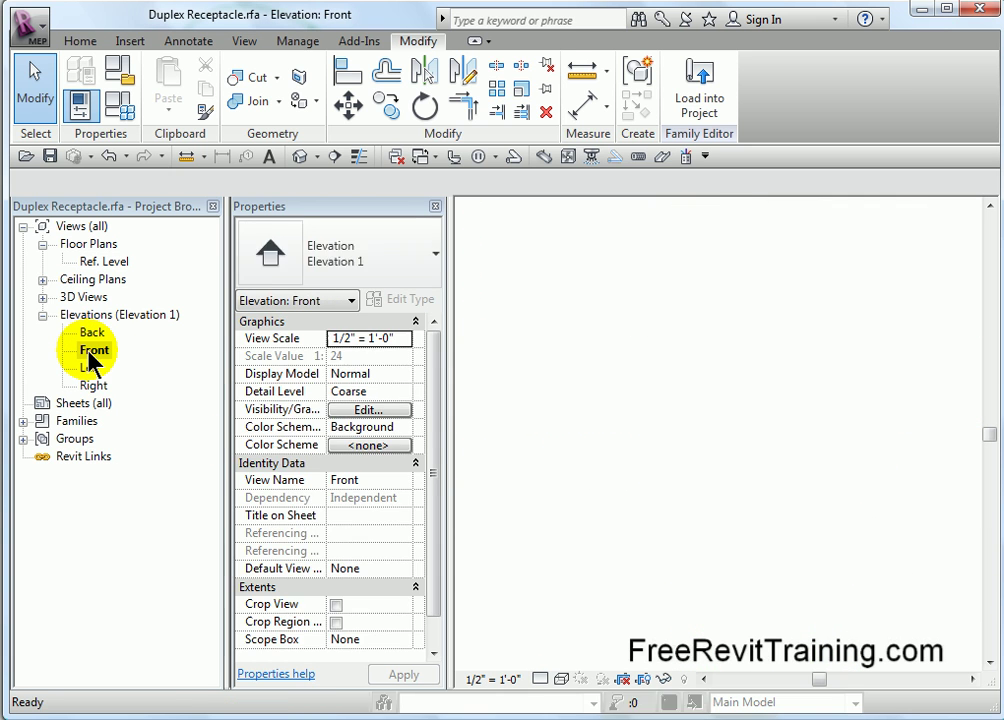
{"action": "middle_click_drag", "start_coordinate": [497, 605], "coordinate": [582, 538]}
{"action": "scroll", "coordinate": [592, 512], "scroll_direction": "up", "scroll_amount": 2}
{"action": "scroll", "coordinate": [592, 512], "scroll_direction": "up", "scroll_amount": 1}
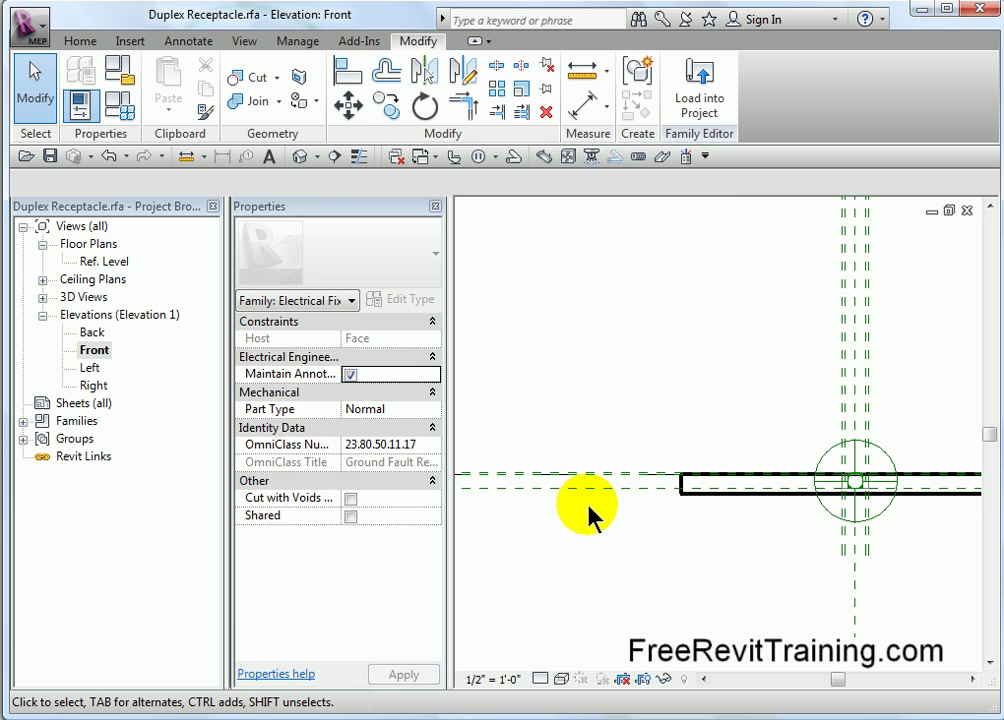
{"action": "middle_click_drag", "start_coordinate": [668, 511], "coordinate": [699, 475]}
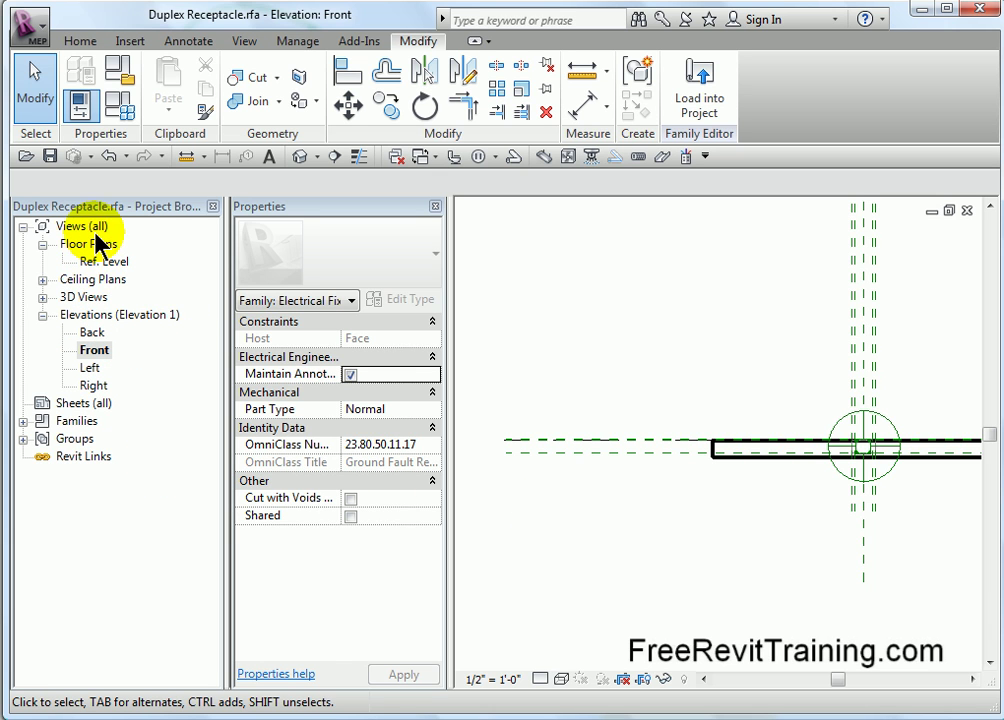
{"action": "left_click", "coordinate": [98, 386]}
{"action": "double_click", "coordinate": [98, 386]}
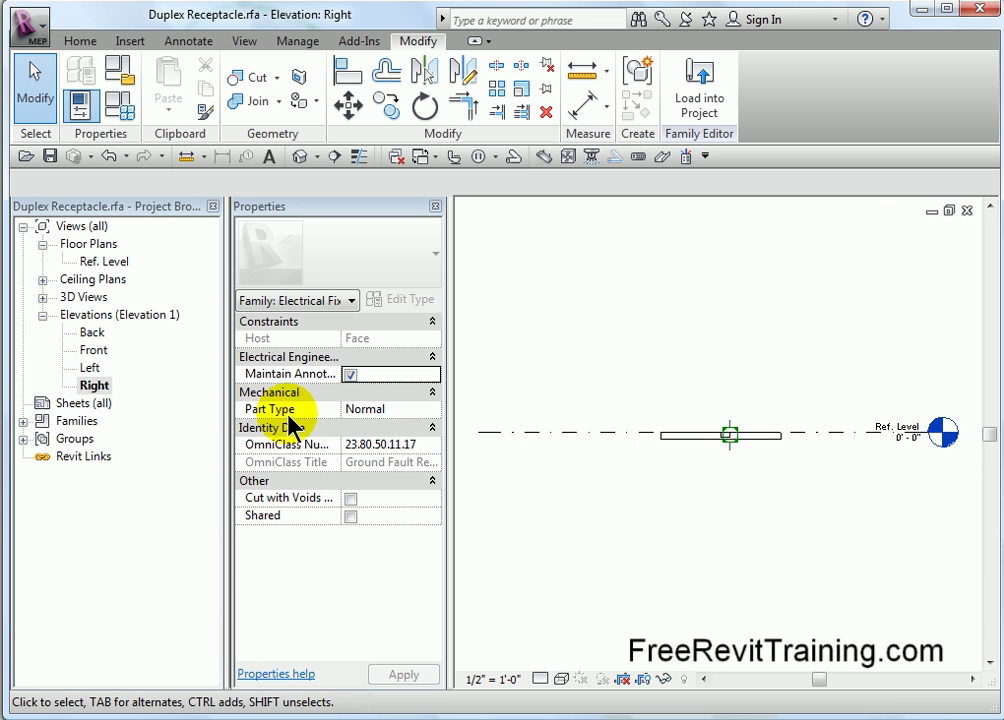
Check the Left and Back elevations for the box geometry and return to the Front elevation.
{"action": "double_click", "coordinate": [95, 369]}
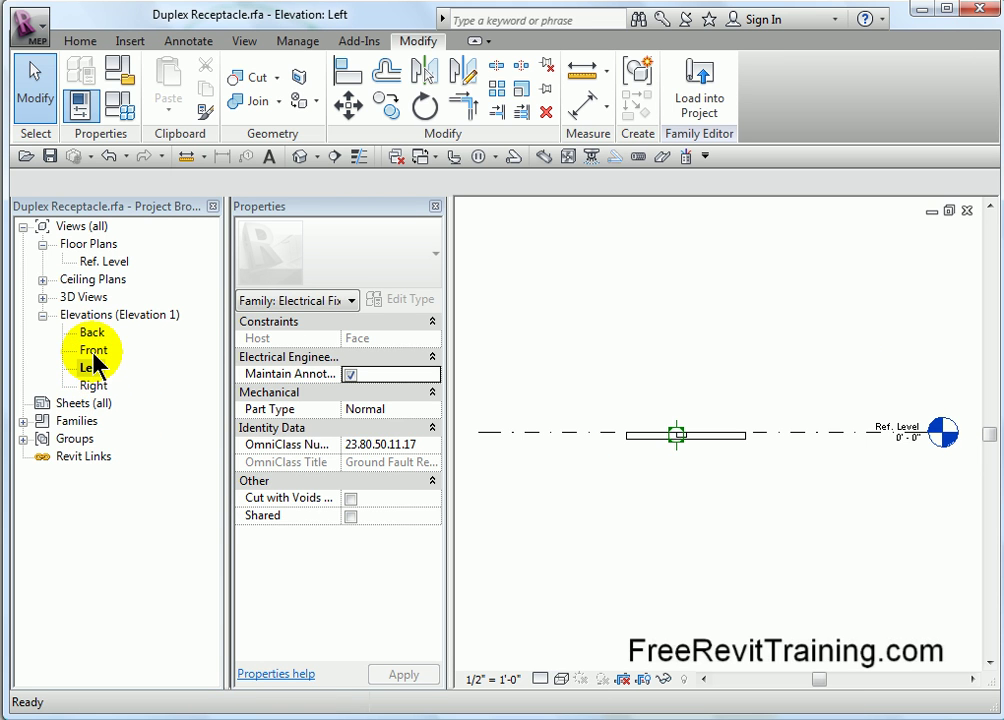
{"action": "left_click", "coordinate": [93, 333]}
{"action": "double_click", "coordinate": [93, 333]}
{"action": "left_click", "coordinate": [94, 351]}
{"action": "double_click", "coordinate": [94, 351]}
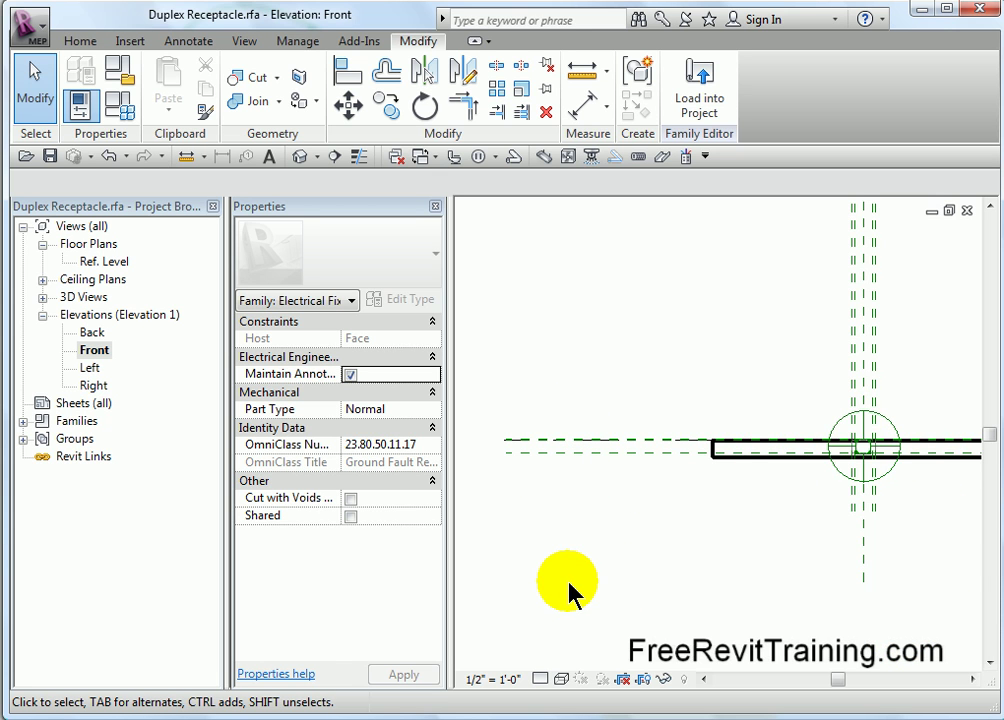
Make the Dimensions annotation category visible in the Front elevation through Visibility/Graphic Overrides.
{"action": "key", "text": "v"}
{"action": "key", "text": "g"}
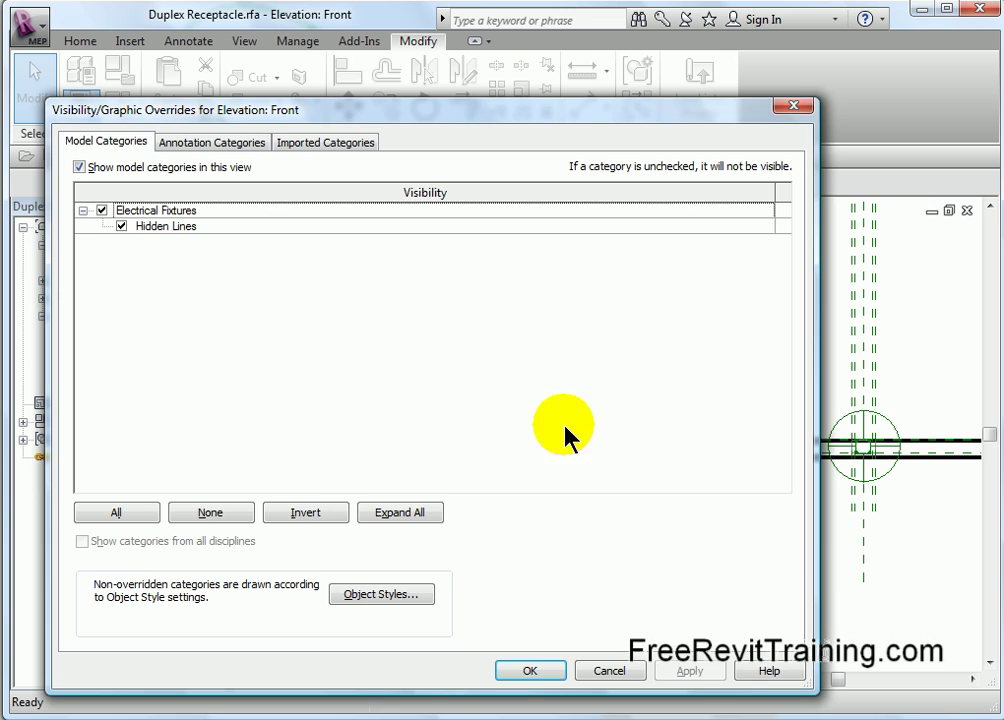
{"action": "left_click", "coordinate": [212, 142]}
{"action": "left_click", "coordinate": [101, 210]}
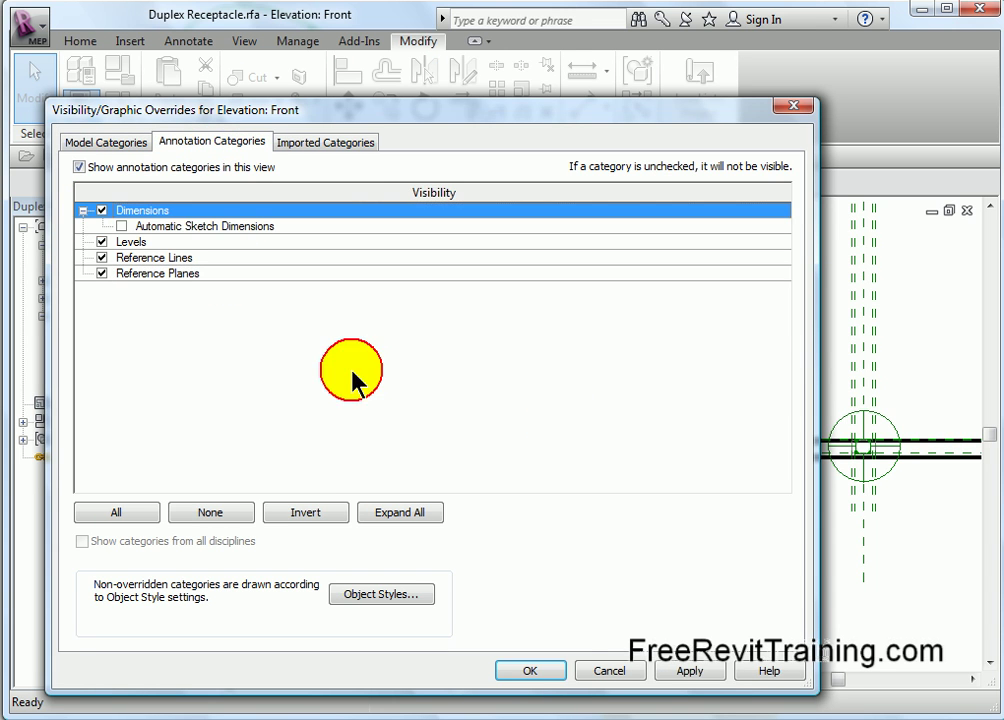
{"action": "left_click", "coordinate": [556, 668]}
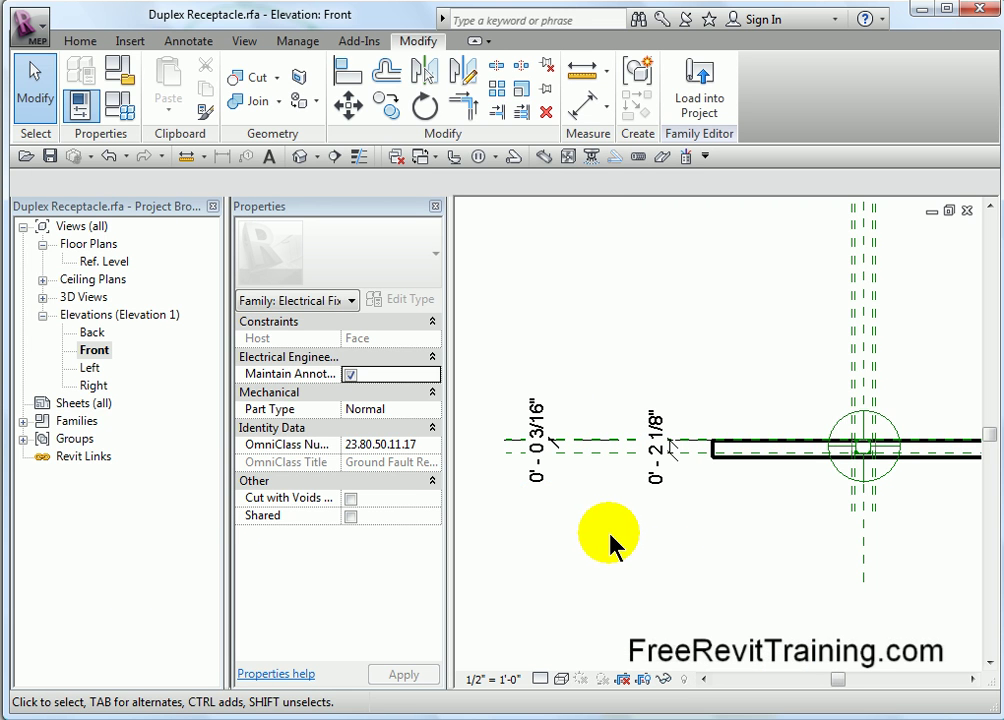
Unlock the 0' - 2 1/8" vertical dimension in the Front elevation.
{"action": "scroll", "coordinate": [692, 482], "scroll_direction": "up", "scroll_amount": 2}
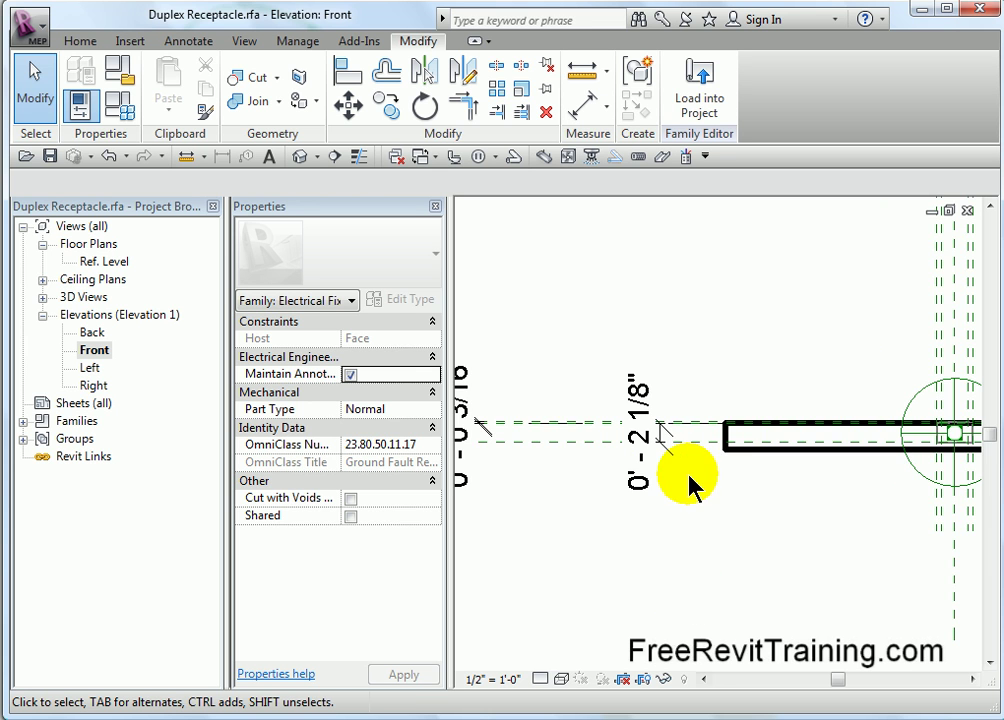
{"action": "middle_click_drag", "start_coordinate": [581, 510], "coordinate": [497, 500]}
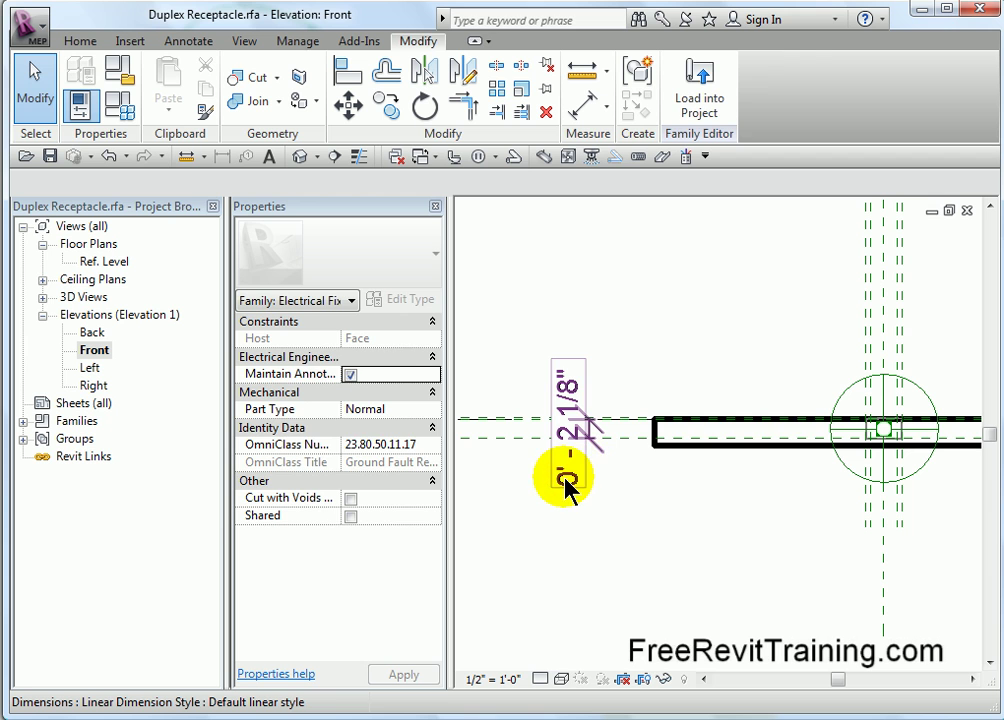
{"action": "left_click", "coordinate": [566, 420]}
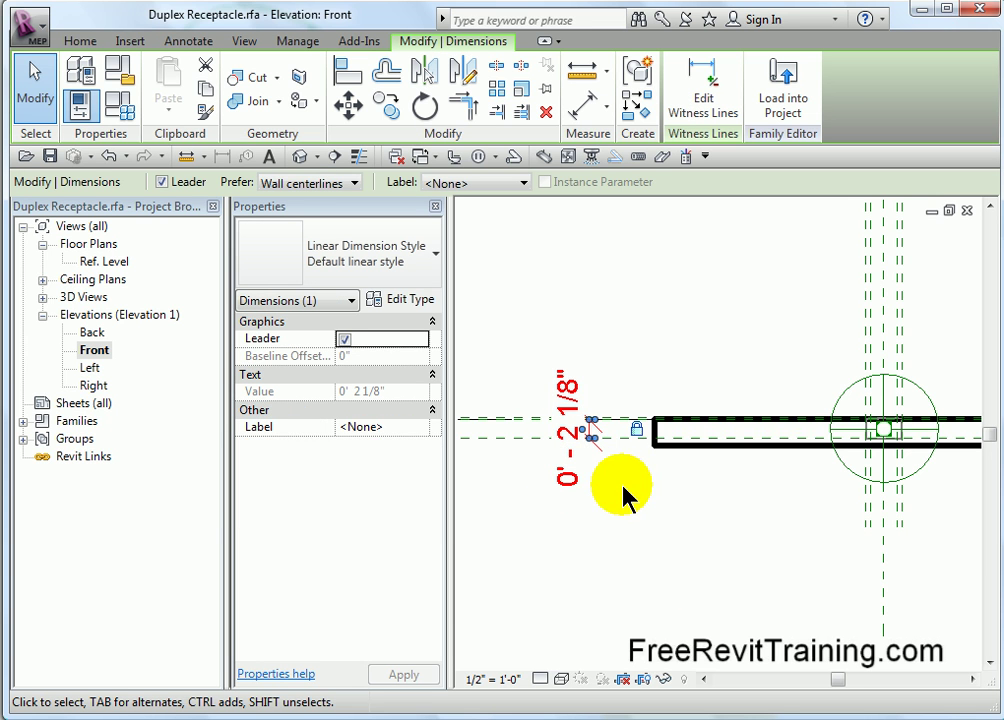
{"action": "left_click", "coordinate": [592, 518]}
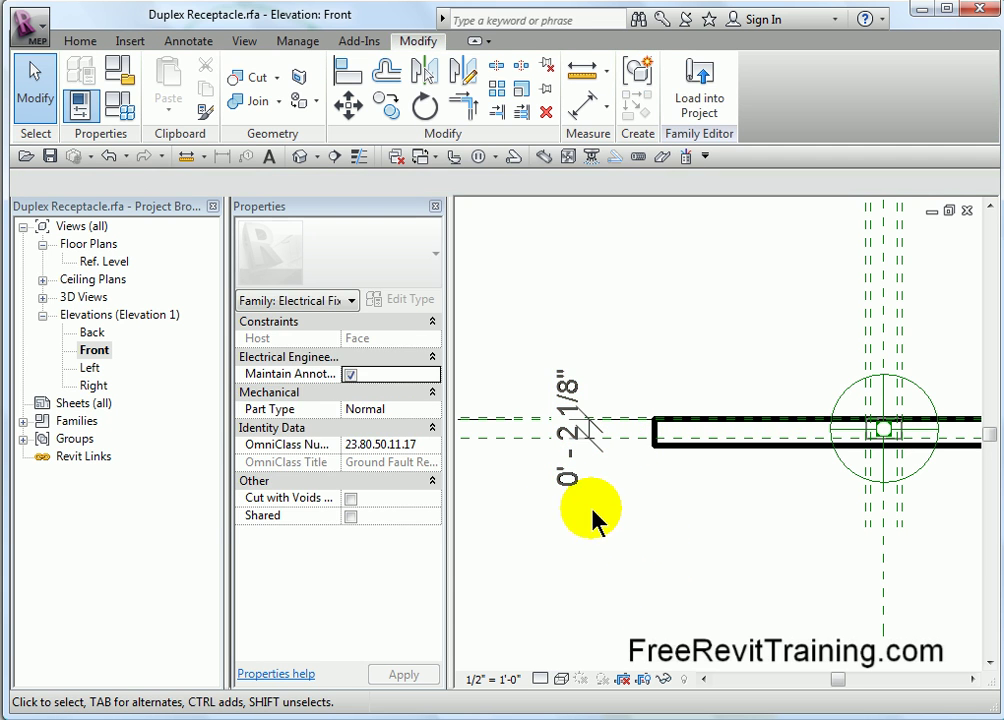
Label the 0' - 2 1/8" dimension with a new type parameter named Box Depth, grouped under Dimensions.
{"action": "left_click", "coordinate": [573, 485]}
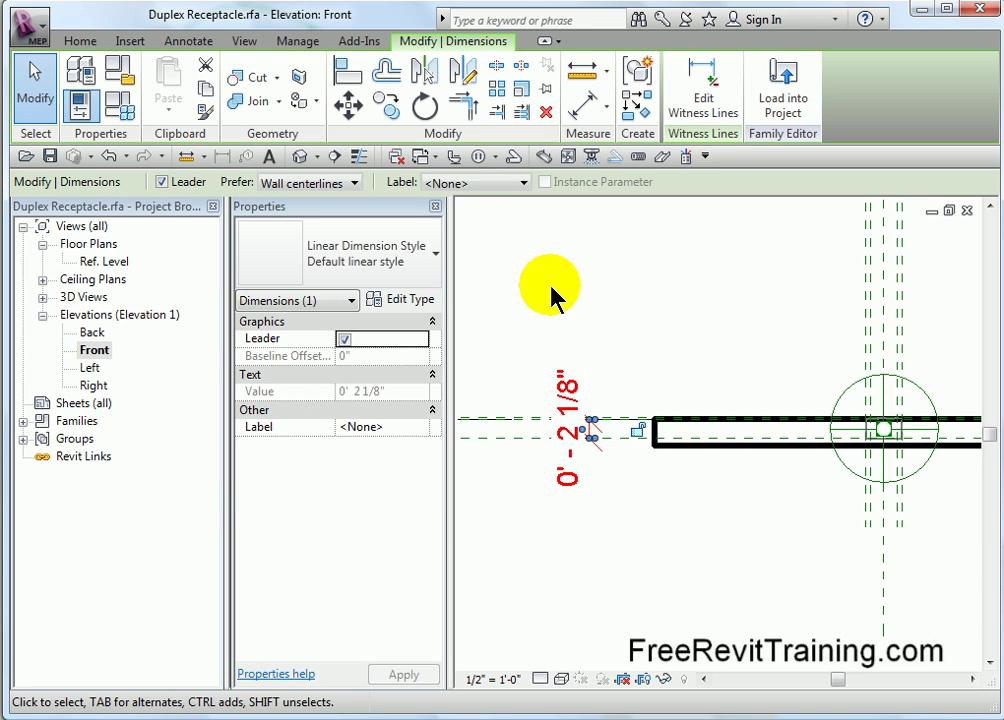
{"action": "left_click", "coordinate": [524, 184]}
{"action": "left_click", "coordinate": [555, 220]}
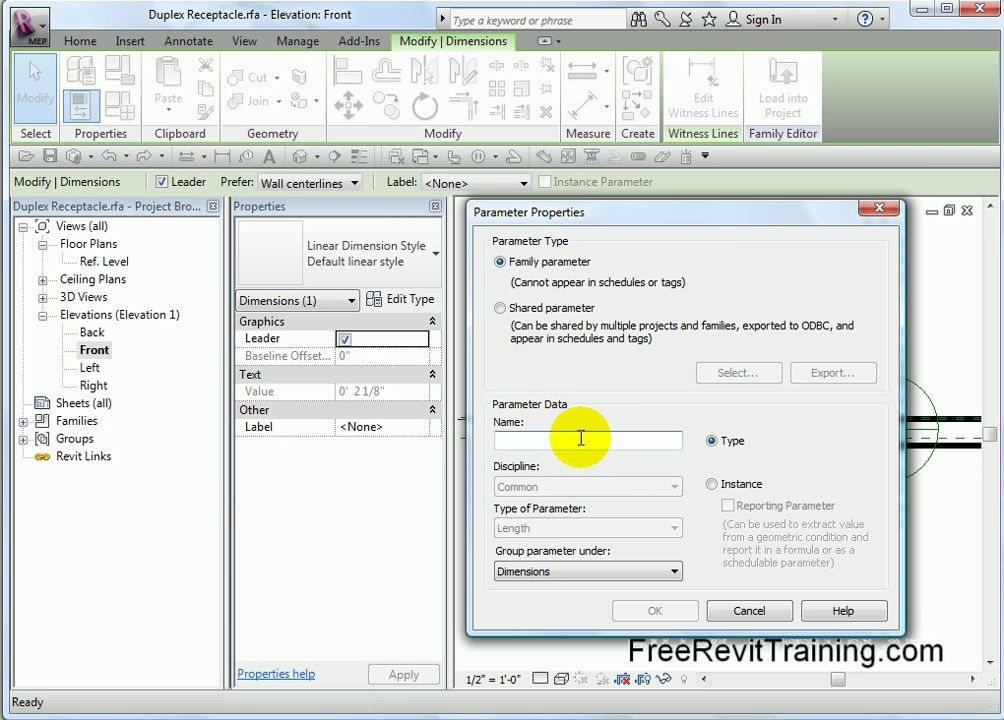
{"action": "type", "text": "Box Dep"}
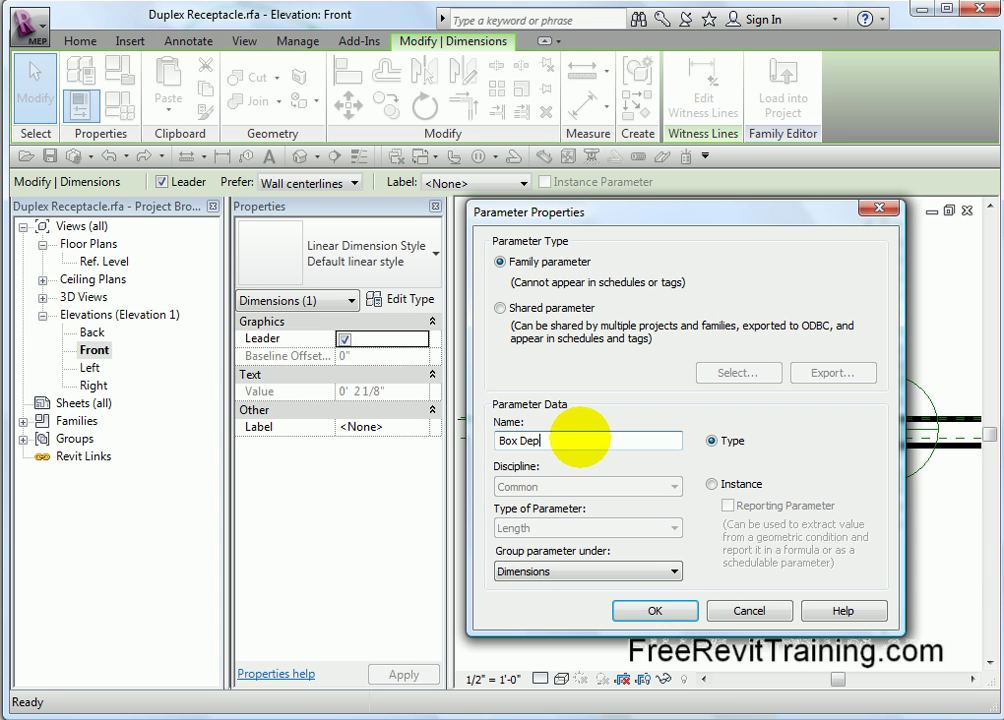
{"action": "type", "text": "th"}
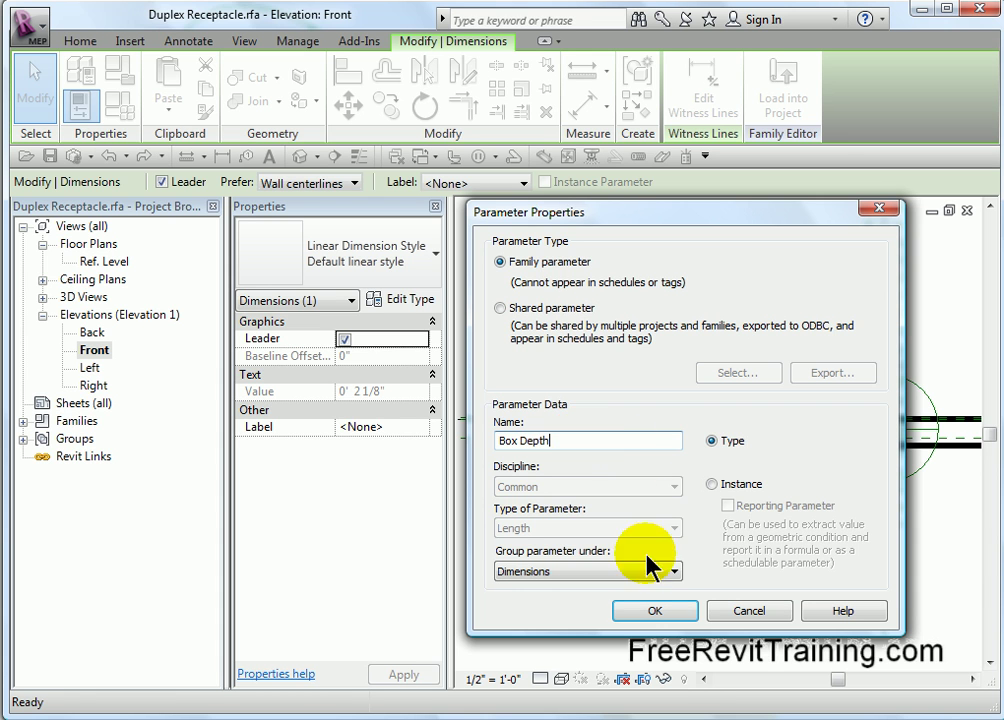
{"action": "left_click", "coordinate": [668, 608]}
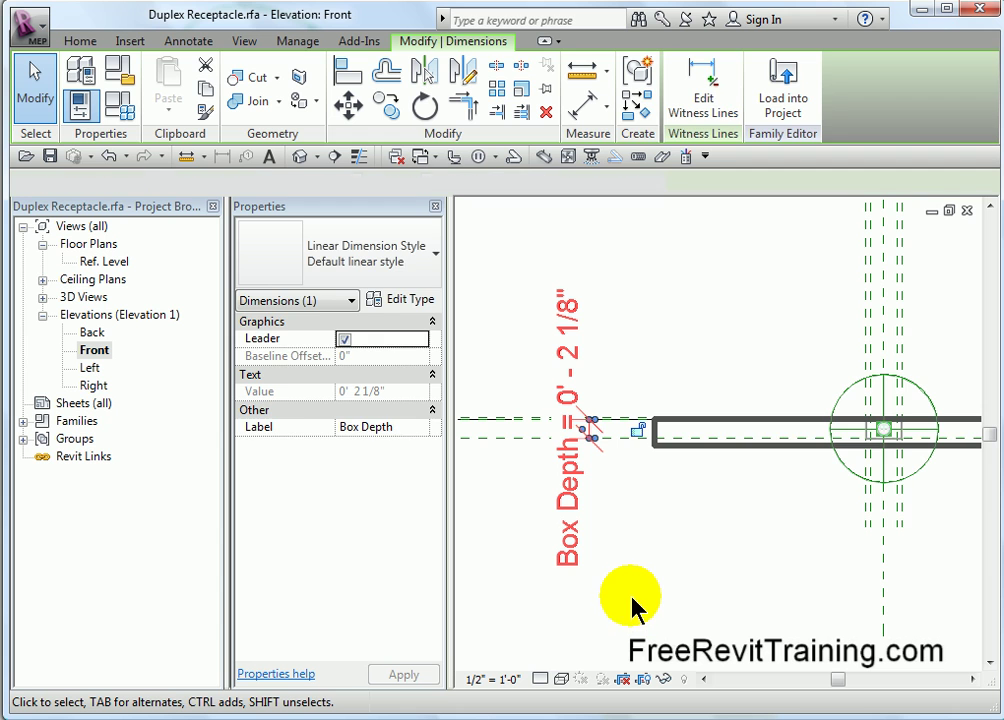
{"action": "left_click", "coordinate": [682, 590]}
Open the family's 3D view to examine the receptacle box and plate.
{"action": "scroll", "coordinate": [741, 535], "scroll_direction": "down", "scroll_amount": 2}
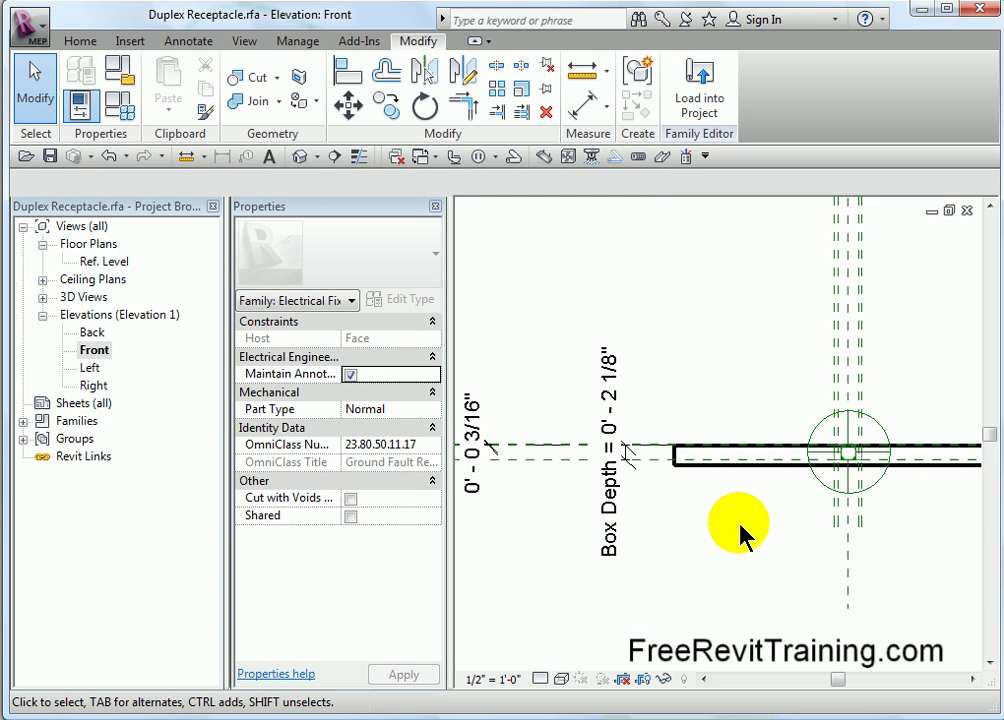
{"action": "scroll", "coordinate": [735, 531], "scroll_direction": "down", "scroll_amount": 1}
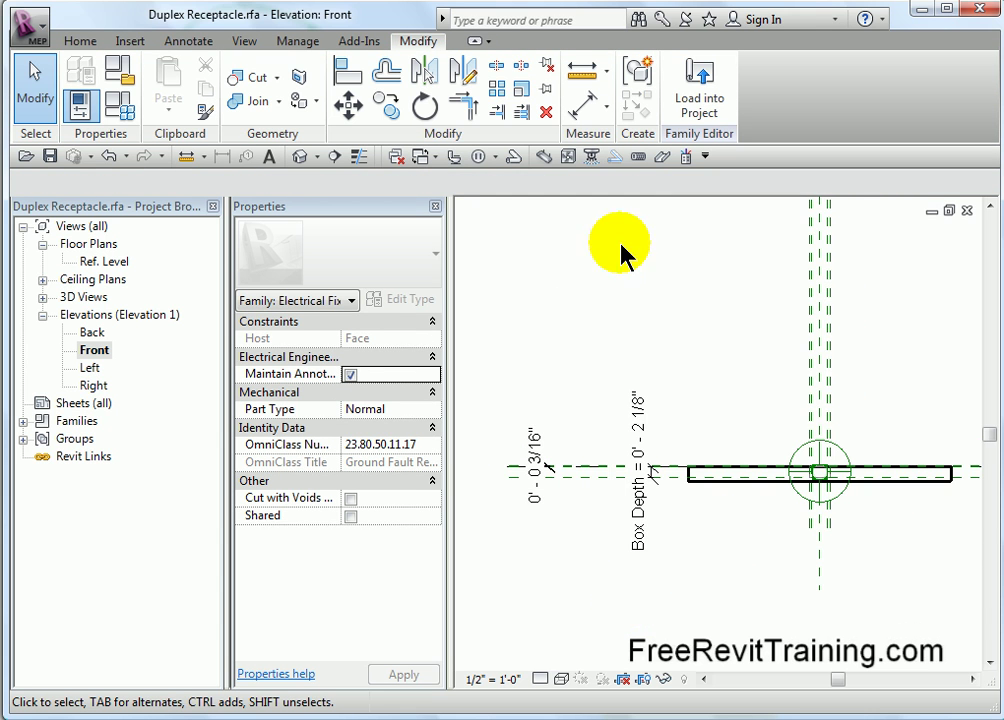
{"action": "left_click", "coordinate": [300, 157]}
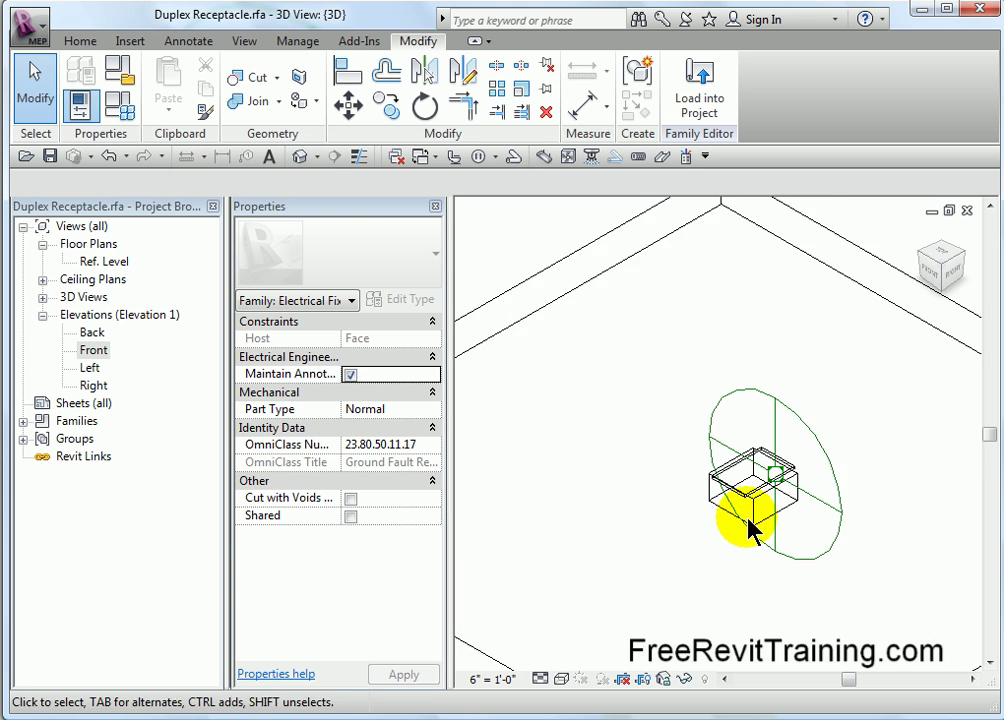
{"action": "scroll", "coordinate": [748, 529], "scroll_direction": "up", "scroll_amount": 3}
{"action": "middle_click_drag", "start_coordinate": [706, 566], "coordinate": [598, 564]}
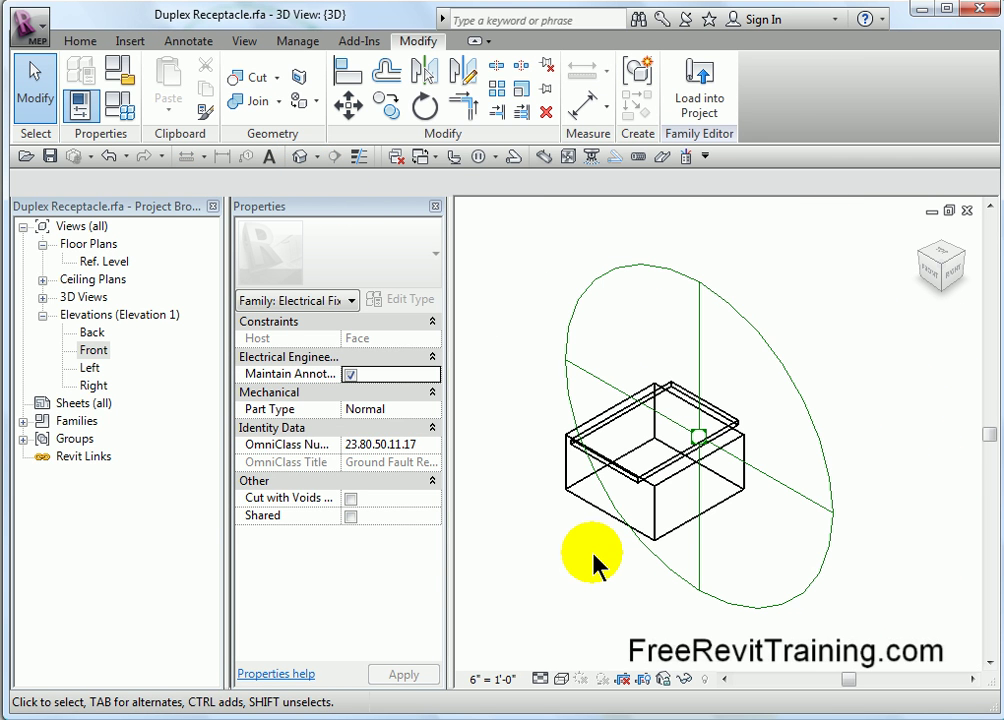
Flex the Standard type's Box Depth at 0' 5 1/8" and 0' 3 1/8", and set it back to 0' 2 1/8".
{"action": "left_click", "coordinate": [121, 106]}
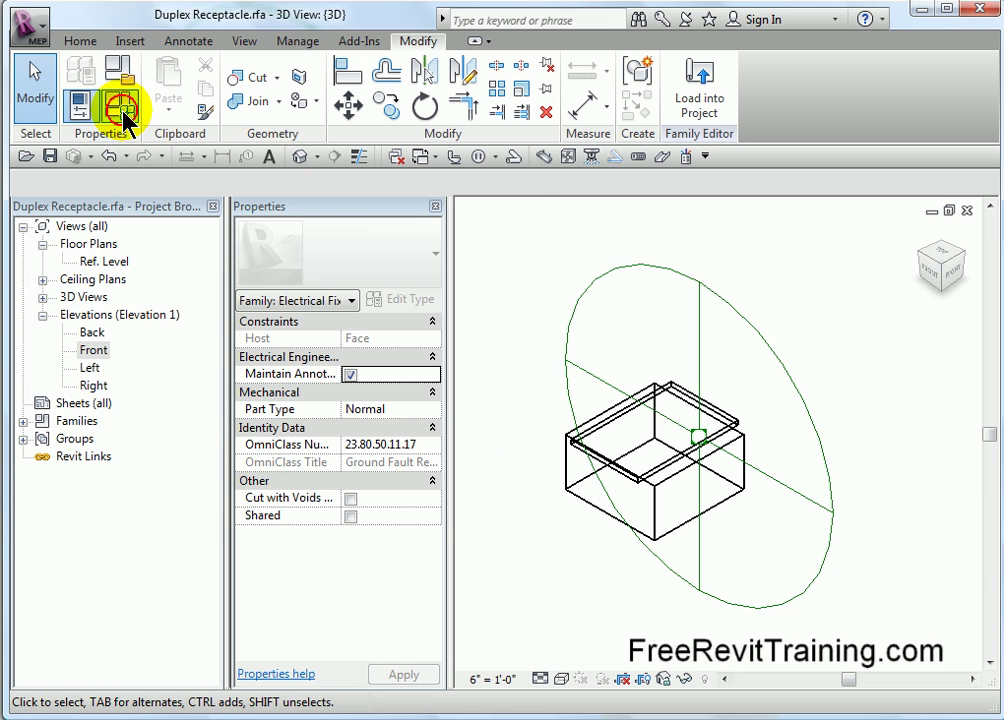
{"action": "left_click_drag", "start_coordinate": [381, 303], "coordinate": [385, 400]}
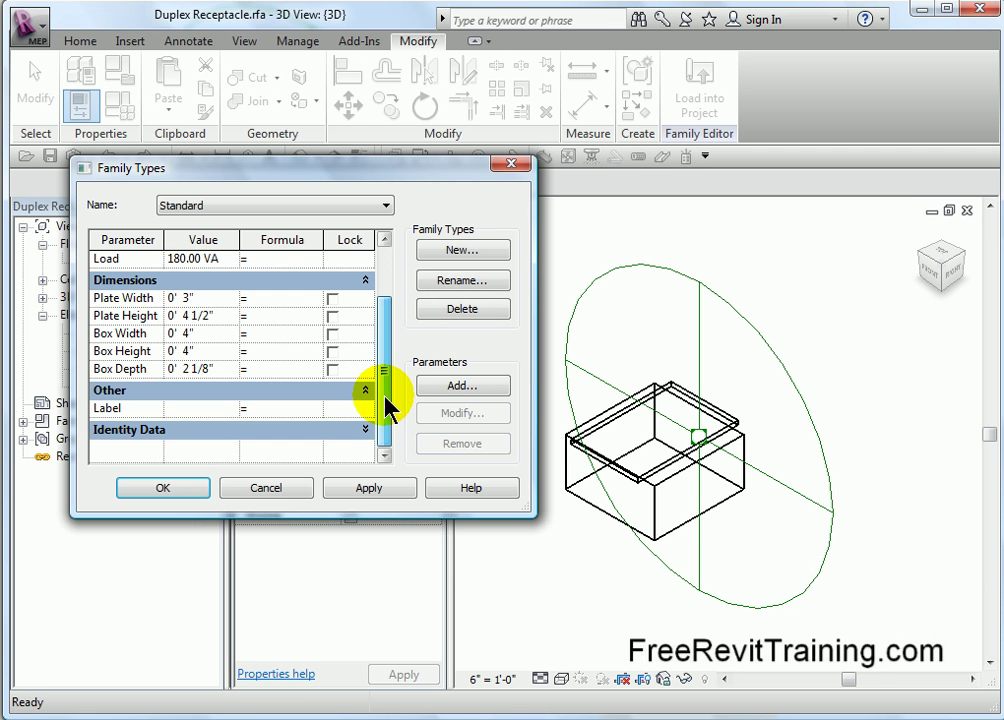
{"action": "left_click", "coordinate": [190, 370]}
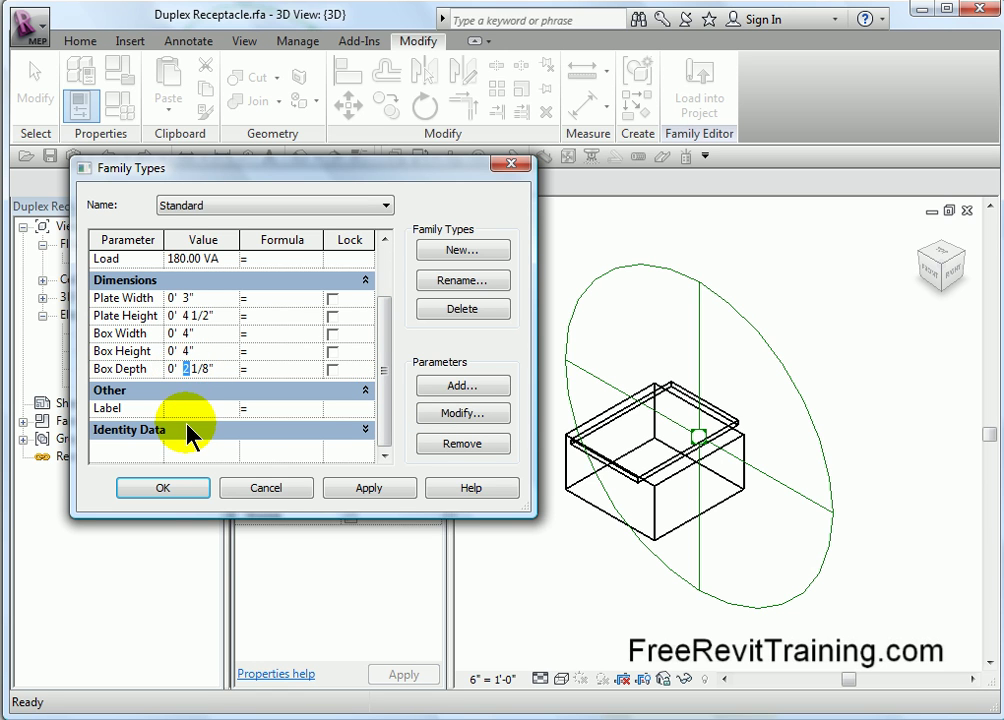
{"action": "type", "text": "5"}
{"action": "left_click", "coordinate": [369, 488]}
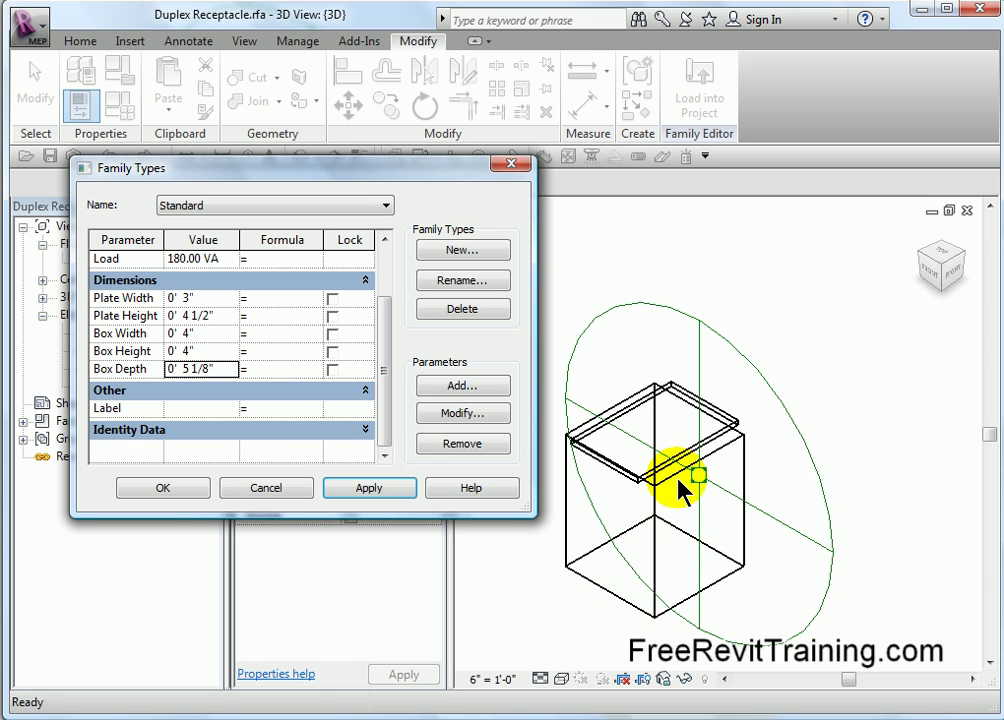
{"action": "double_click", "coordinate": [186, 369]}
{"action": "type", "text": "3"}
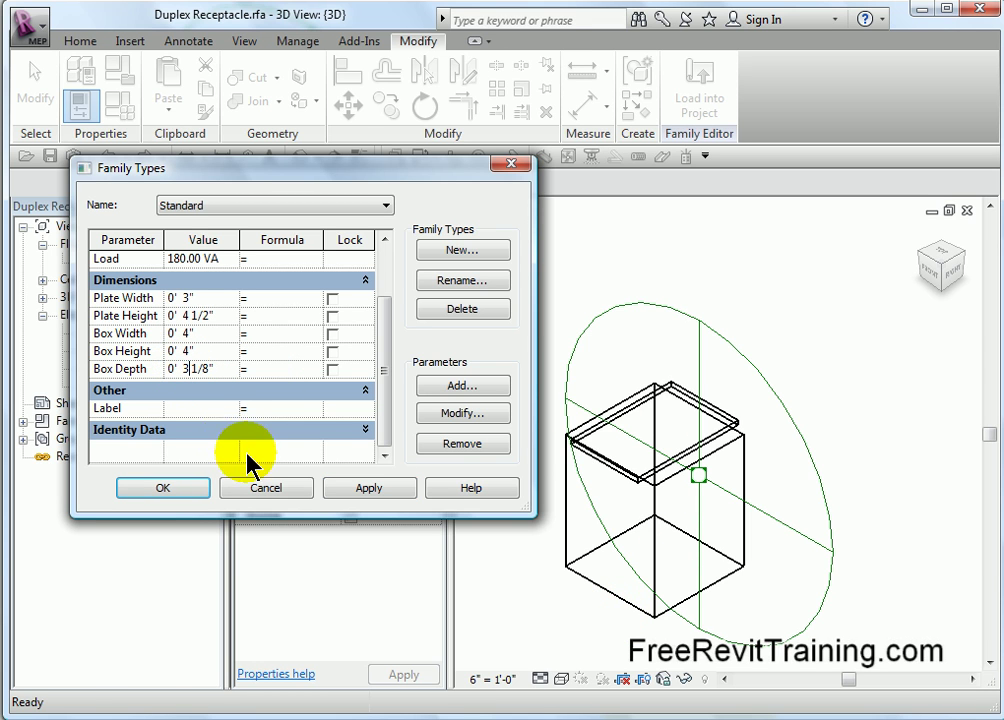
{"action": "left_click", "coordinate": [369, 487]}
{"action": "double_click", "coordinate": [187, 369]}
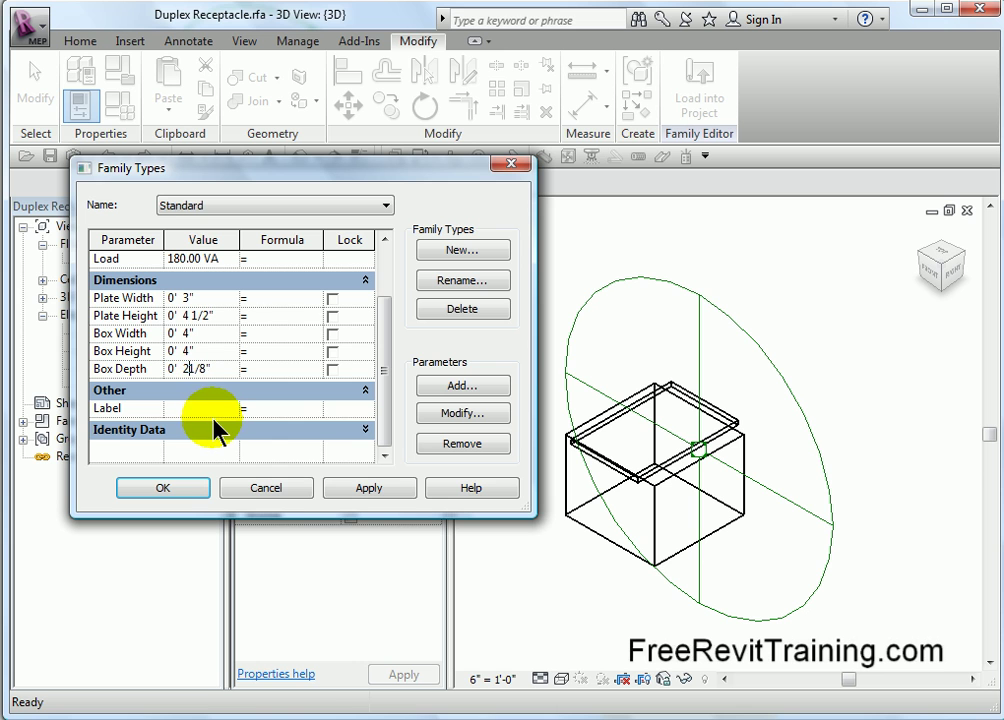
{"action": "left_click", "coordinate": [166, 490]}
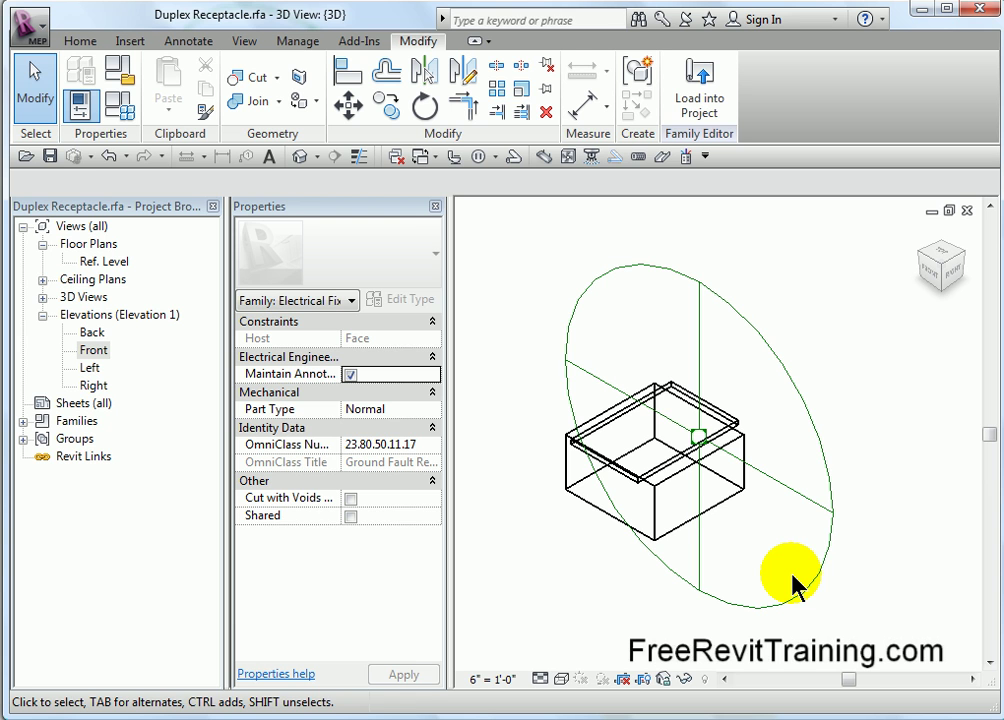
Load the receptacle family into Project1, overwriting the existing version, and open the project's 3D view.
{"action": "left_click", "coordinate": [697, 110]}
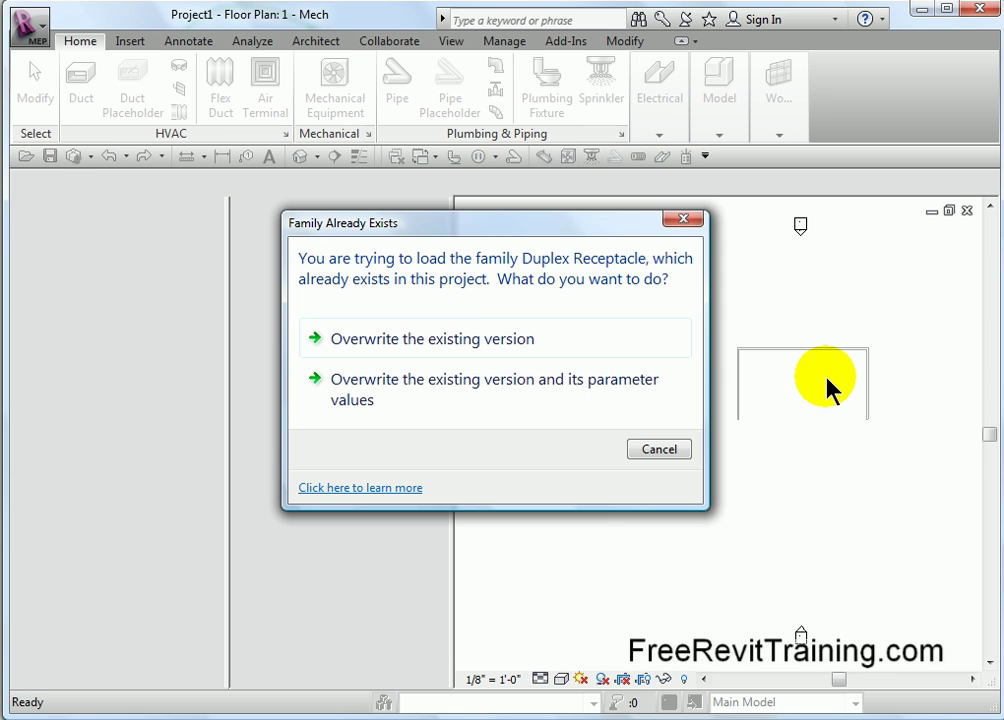
{"action": "left_click", "coordinate": [460, 345]}
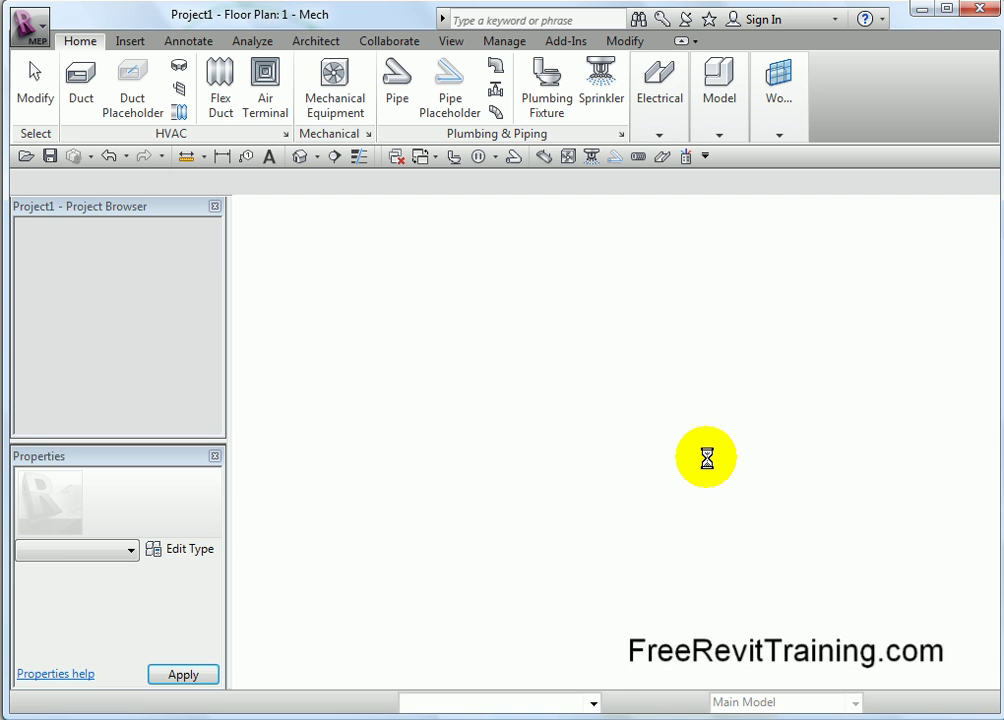
{"action": "left_click", "coordinate": [300, 157]}
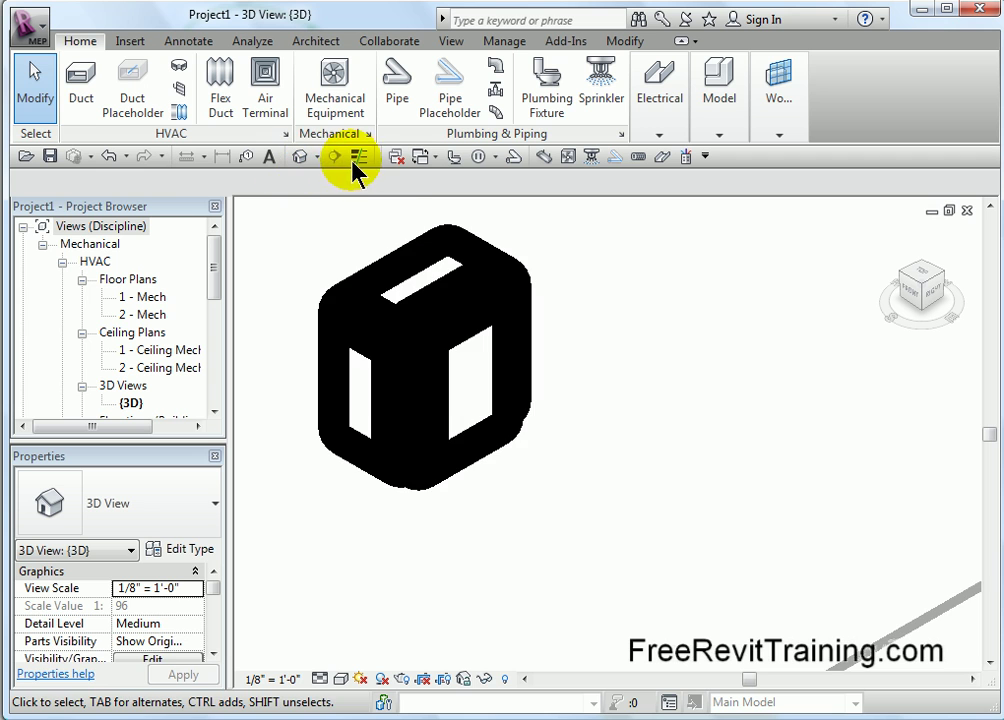
Turn on the thin lines display in the project's 3D view and examine the placed receptacle.
{"action": "left_click", "coordinate": [358, 157]}
{"action": "scroll", "coordinate": [430, 410], "scroll_direction": "up", "scroll_amount": 2}
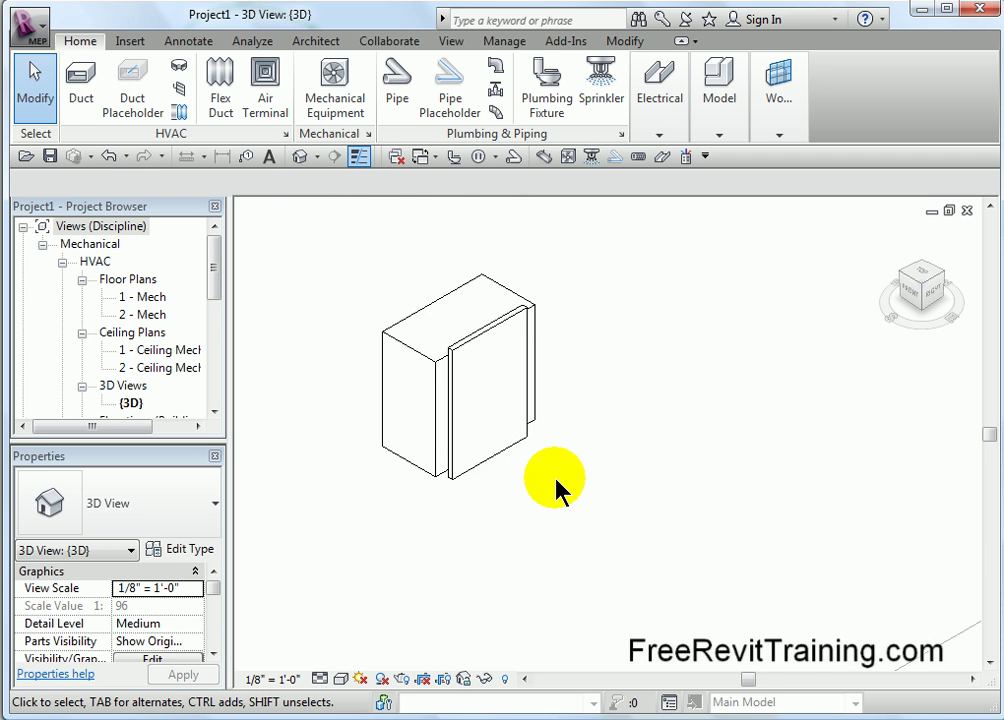
{"action": "scroll", "coordinate": [560, 495], "scroll_direction": "down", "scroll_amount": 3}
{"action": "middle_click_drag", "start_coordinate": [583, 520], "coordinate": [601, 538]}
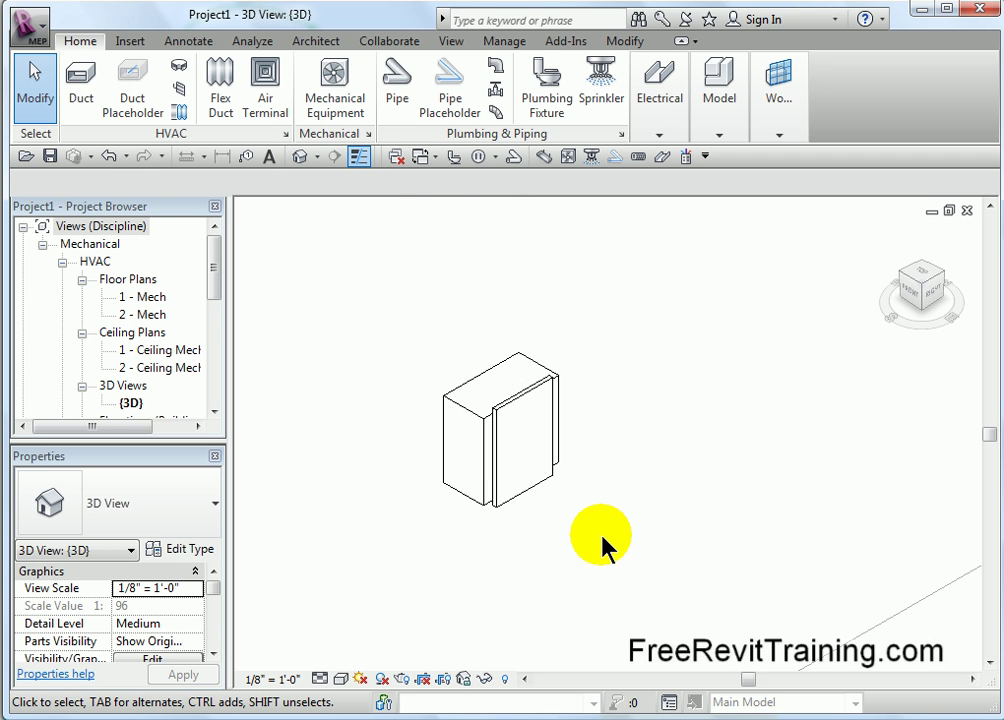
Select the placed receptacle and dock the Properties palette as a full-height column beside the Project Browser.
{"action": "left_click", "coordinate": [497, 502]}
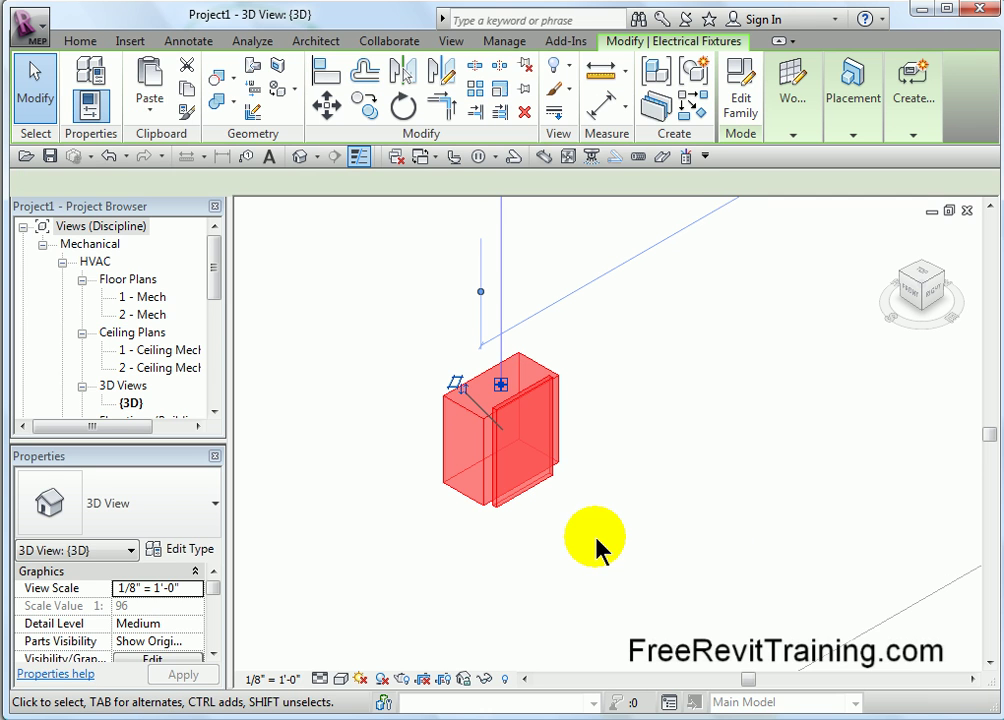
{"action": "left_click_drag", "start_coordinate": [121, 457], "coordinate": [305, 220]}
{"action": "left_click_drag", "start_coordinate": [206, 460], "coordinate": [445, 250]}
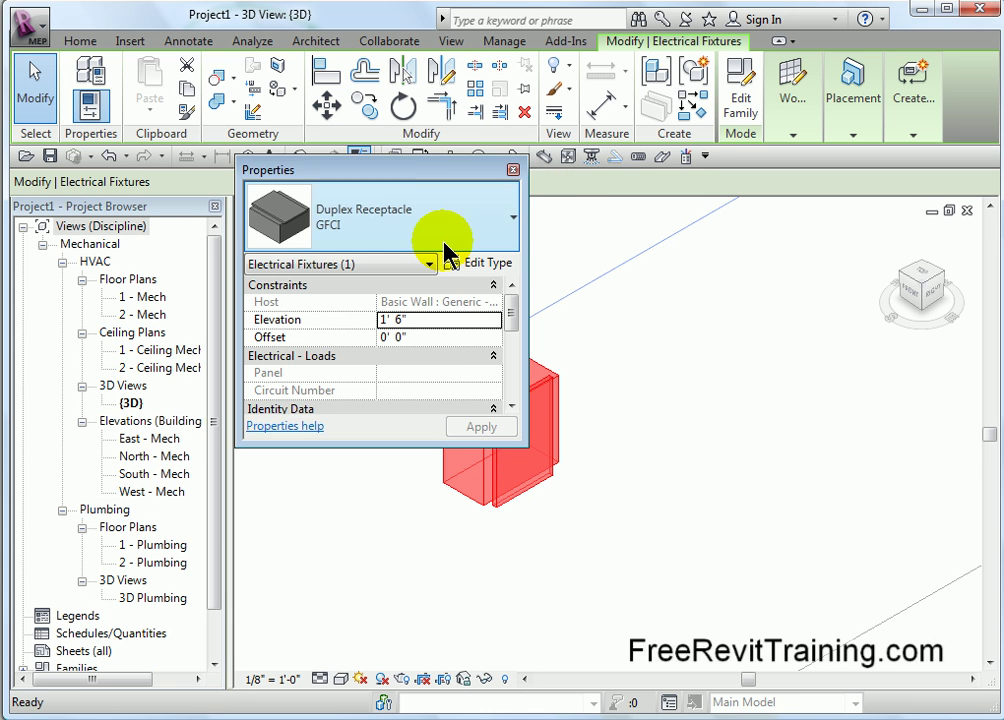
{"action": "left_click_drag", "start_coordinate": [385, 166], "coordinate": [425, 405]}
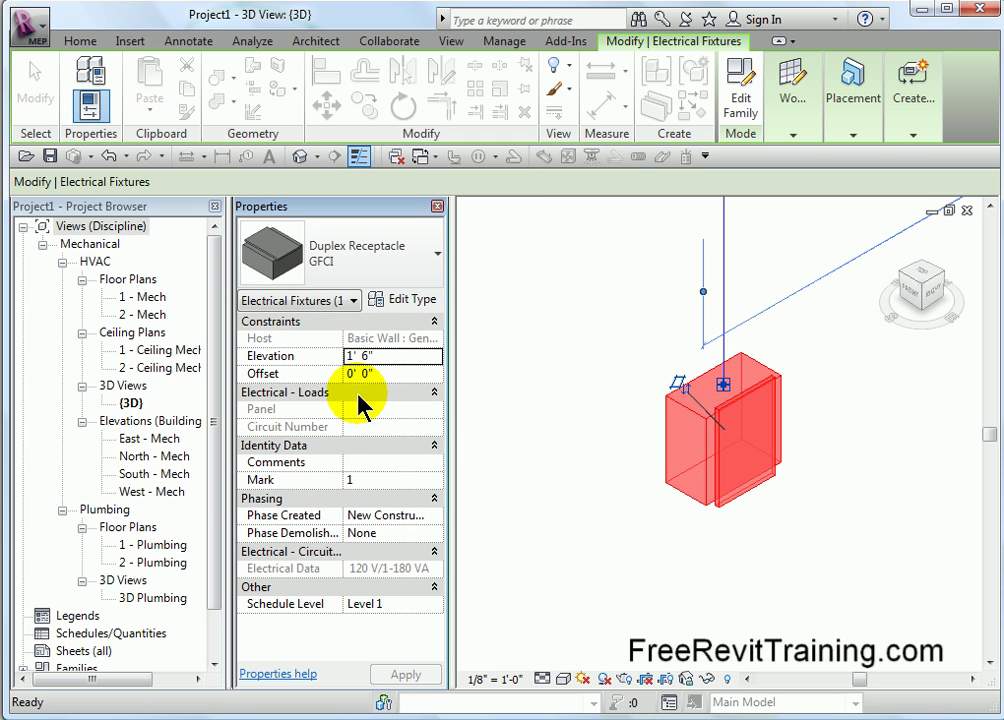
Open the selected receptacle's type properties and clear the Label value of the GFCI type.
{"action": "left_click", "coordinate": [415, 302]}
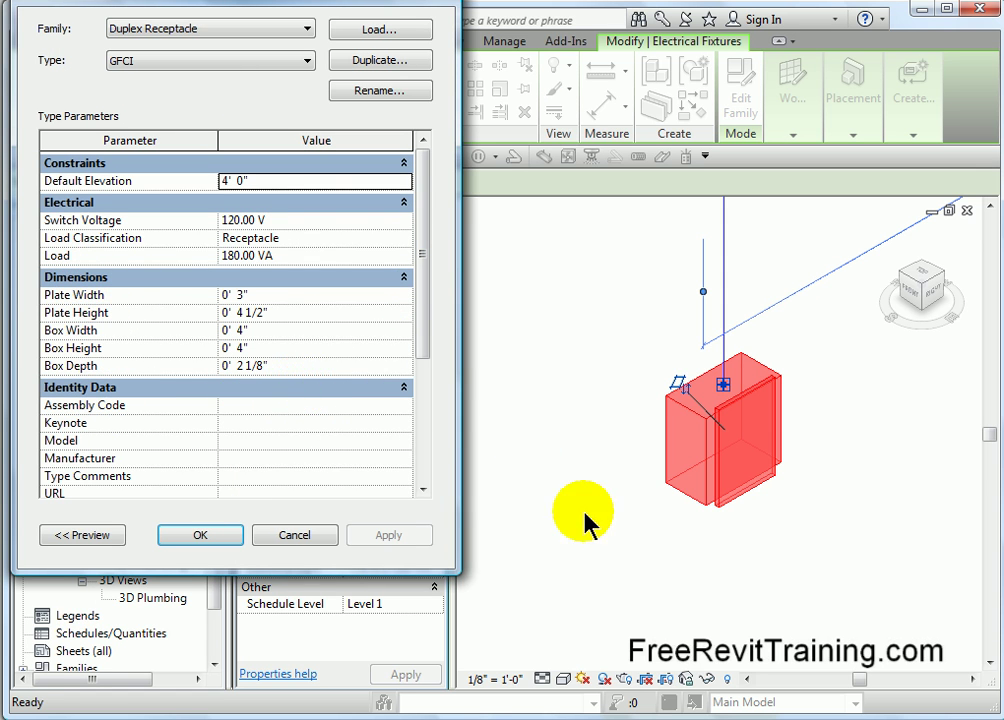
{"action": "left_click", "coordinate": [309, 60]}
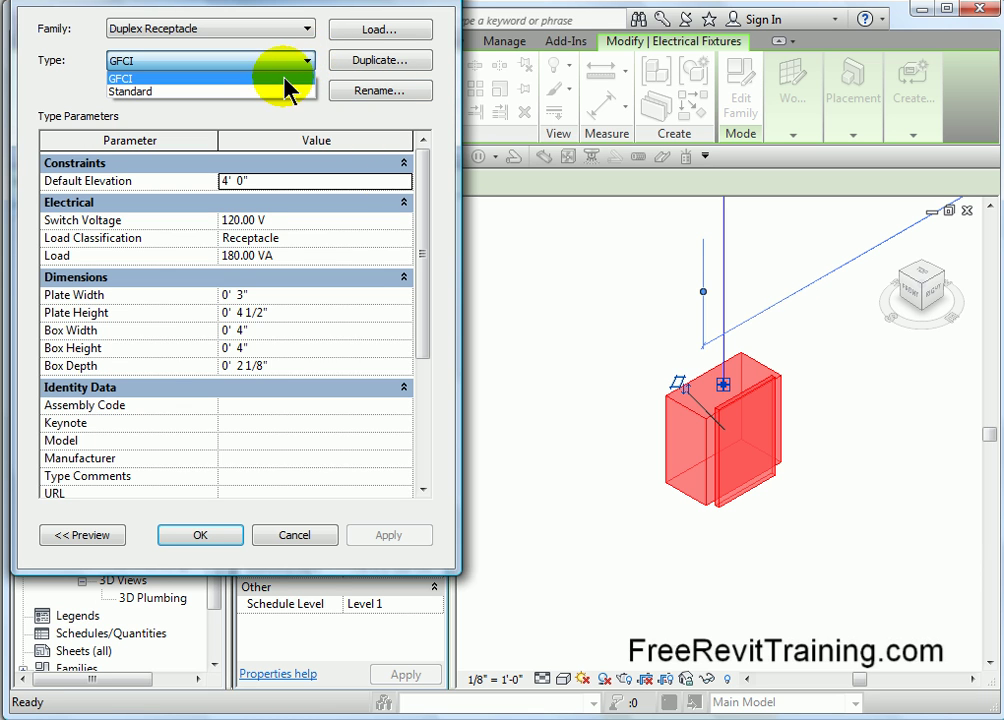
{"action": "left_click", "coordinate": [291, 78]}
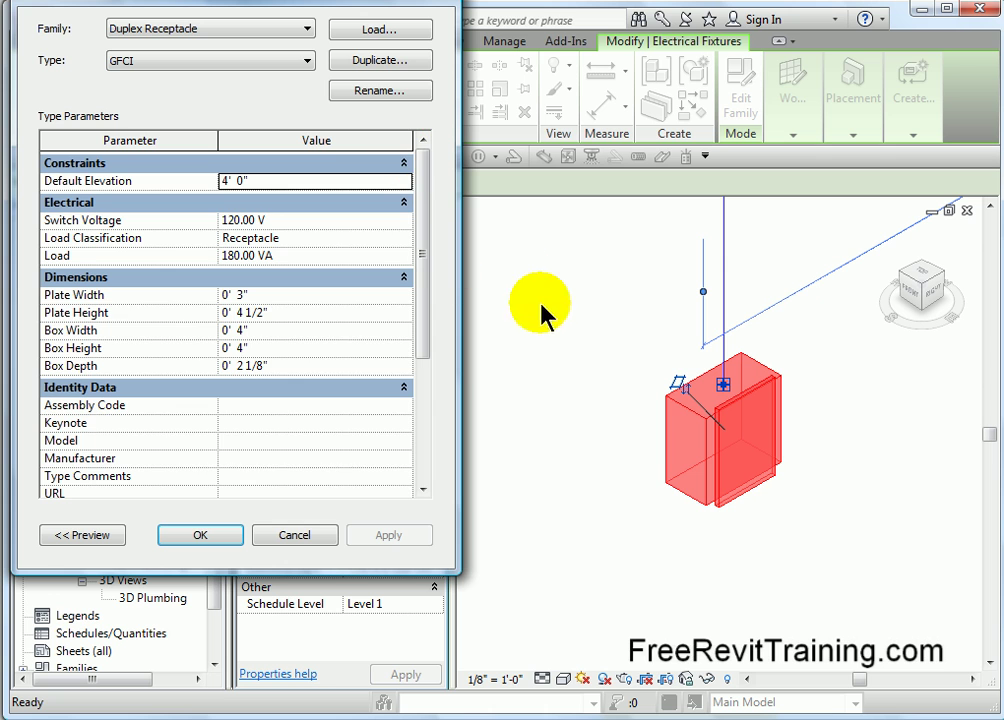
{"action": "left_click_drag", "start_coordinate": [423, 338], "coordinate": [426, 471]}
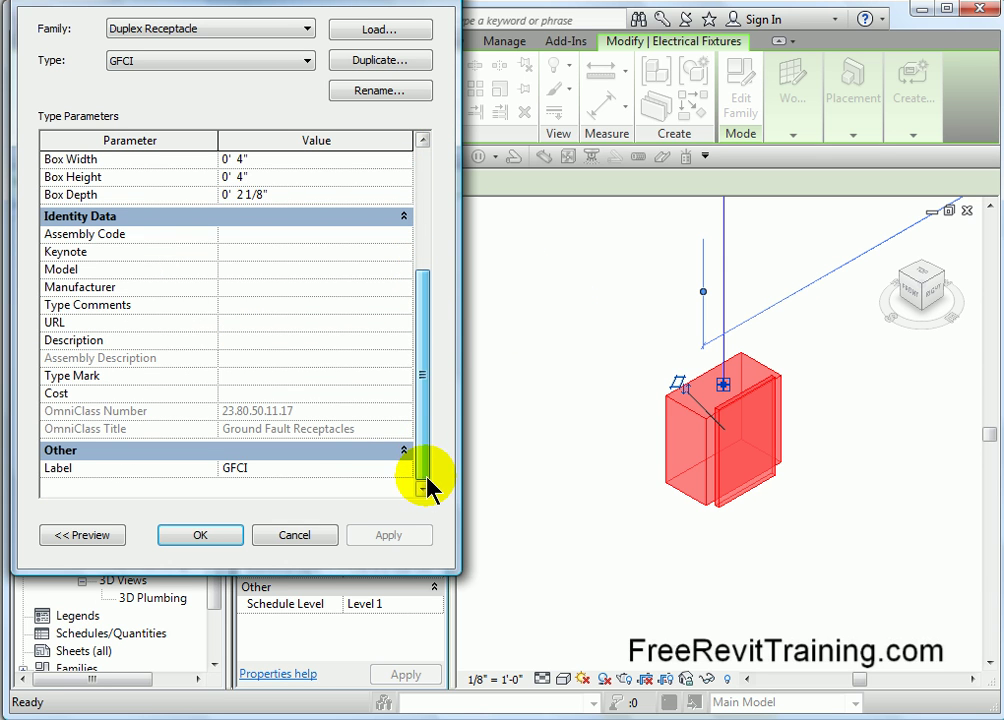
{"action": "left_click", "coordinate": [262, 469]}
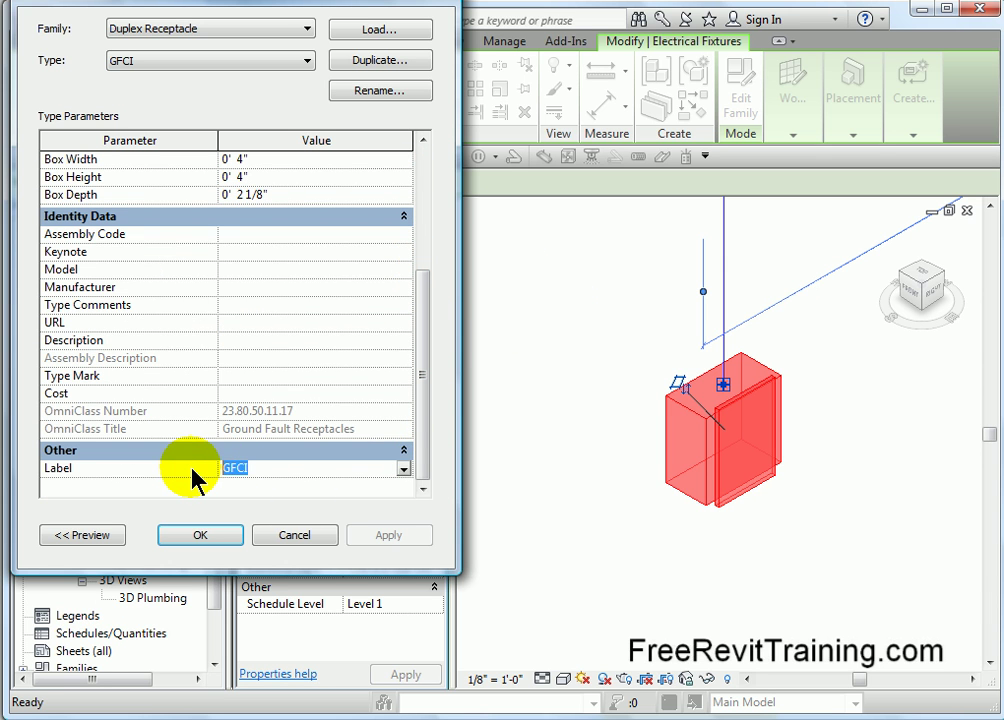
{"action": "key", "text": "Delete"}
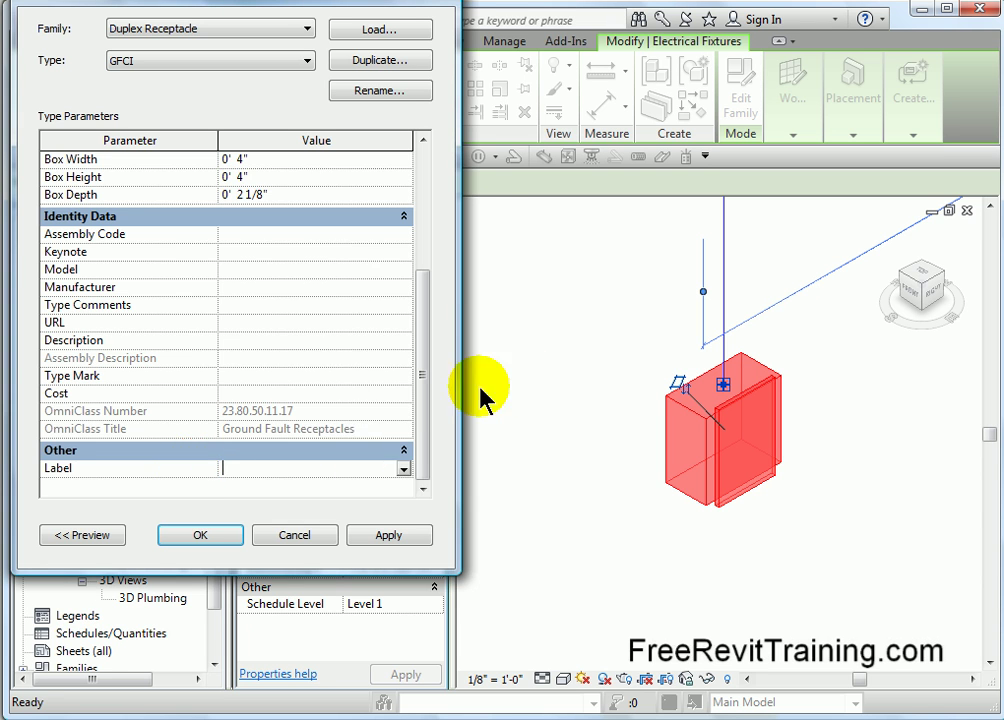
{"action": "left_click_drag", "start_coordinate": [424, 406], "coordinate": [408, 243]}
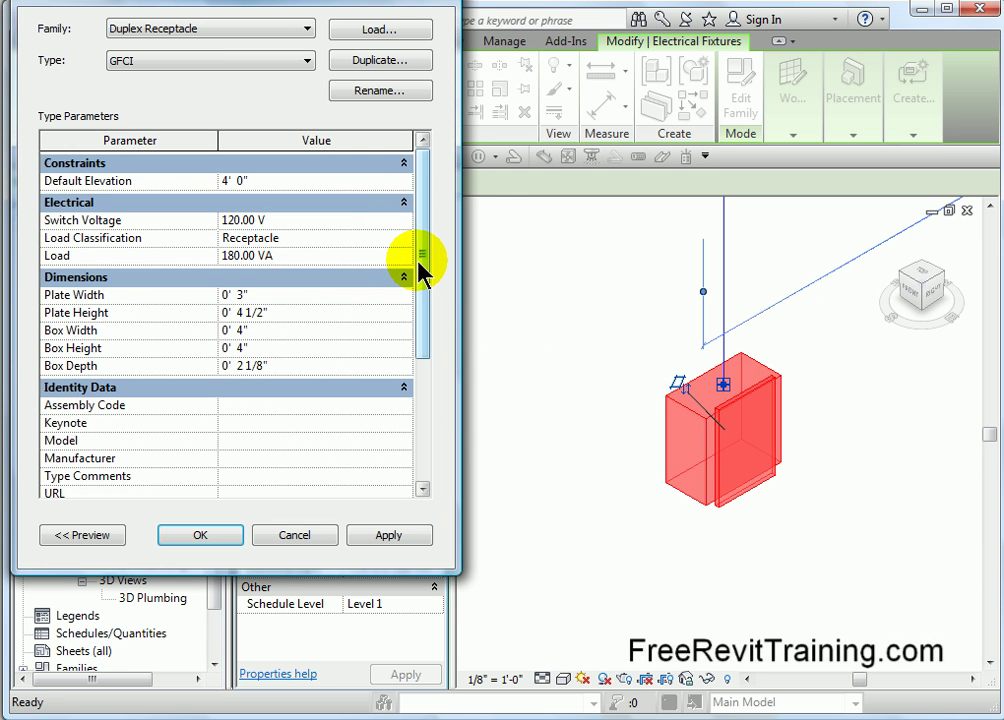
Duplicate the receptacle's Standard type as a new type named "4 x 4 with 1/2 plaster ring".
{"action": "left_click", "coordinate": [309, 60]}
{"action": "left_click", "coordinate": [277, 86]}
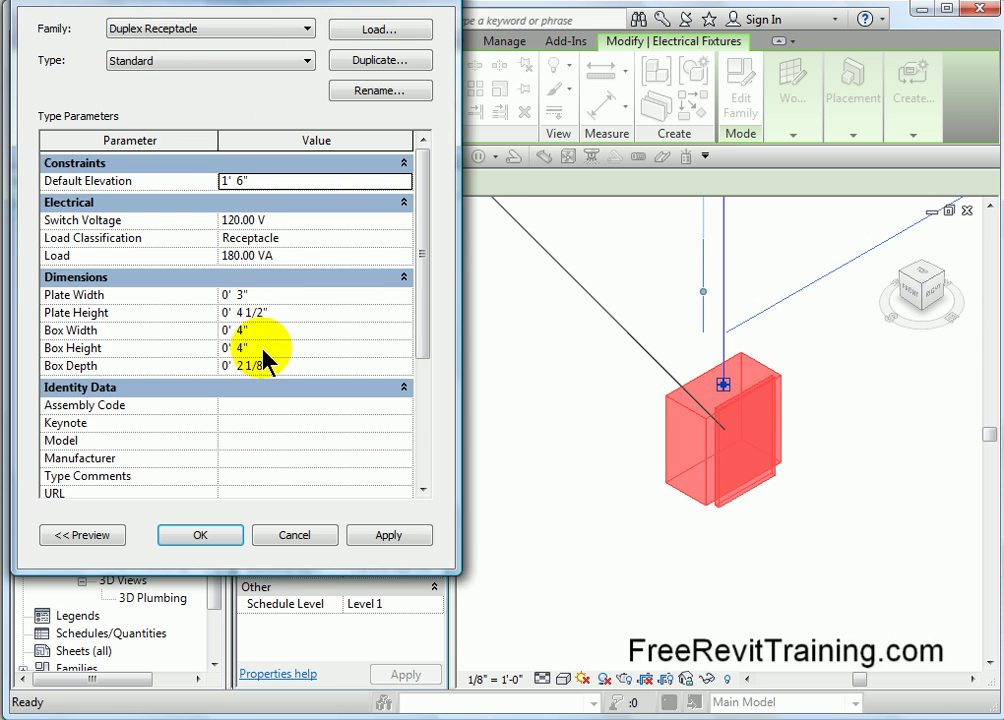
{"action": "left_click", "coordinate": [381, 60]}
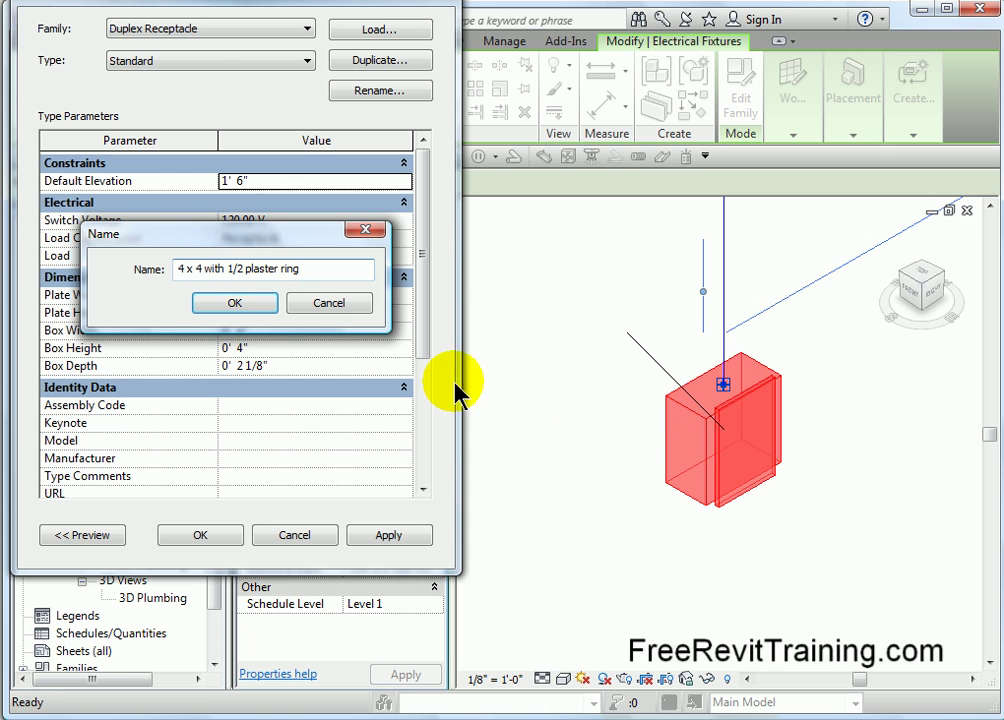
{"action": "left_click", "coordinate": [256, 301]}
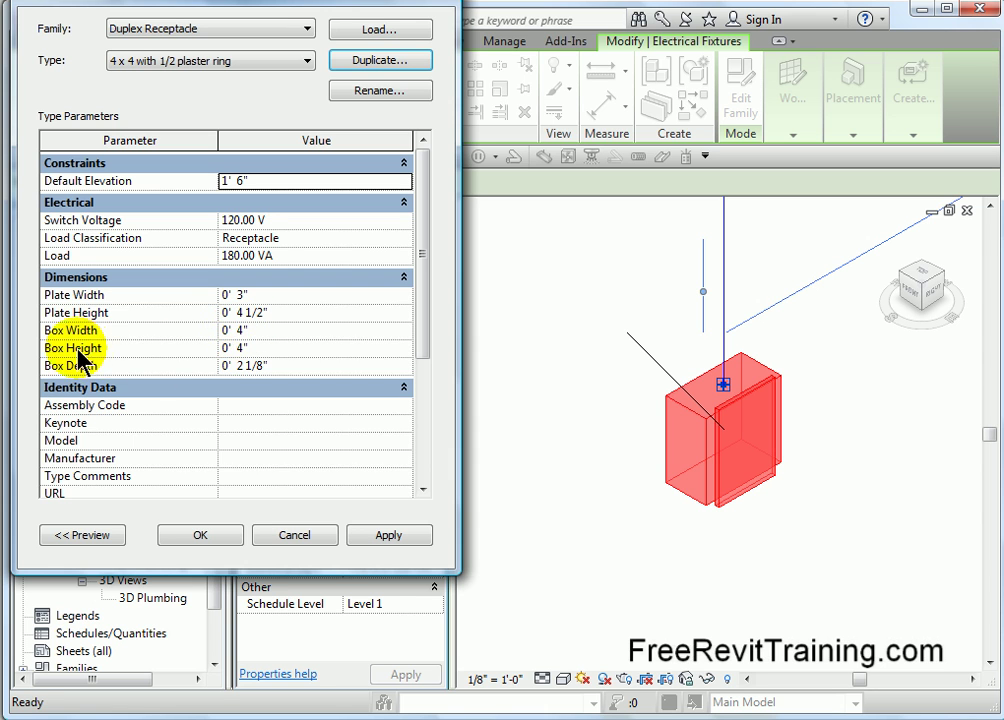
Set the new 4 x 4 type's Box Depth to 0' 2 5/8" and apply it to the placed receptacle.
{"action": "left_click", "coordinate": [243, 366]}
{"action": "double_click", "coordinate": [249, 366]}
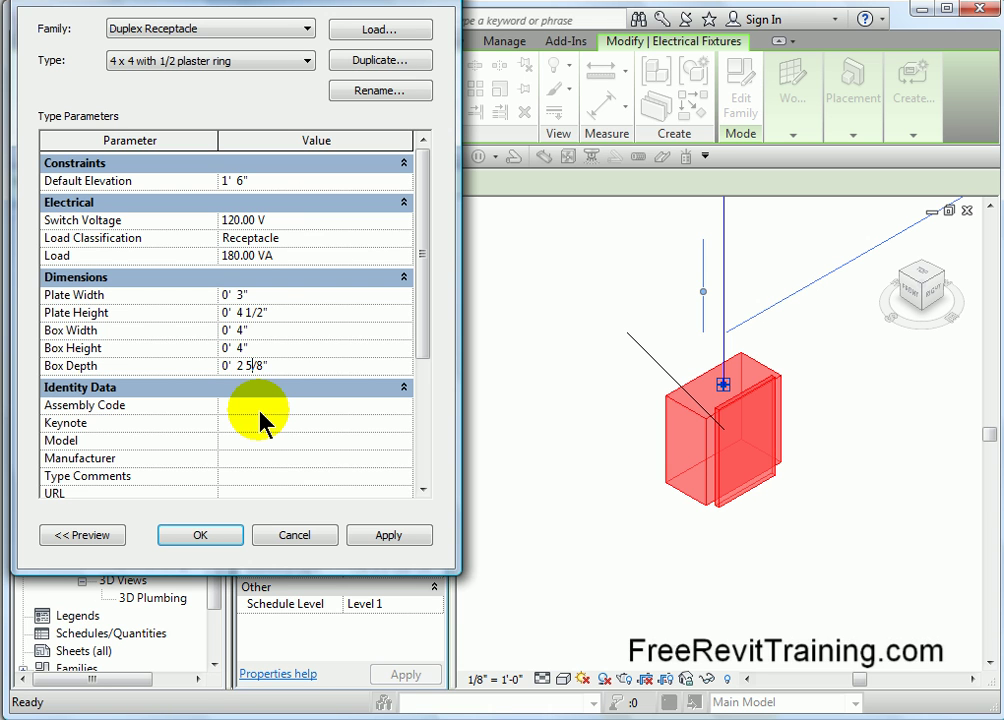
{"action": "left_click", "coordinate": [388, 535]}
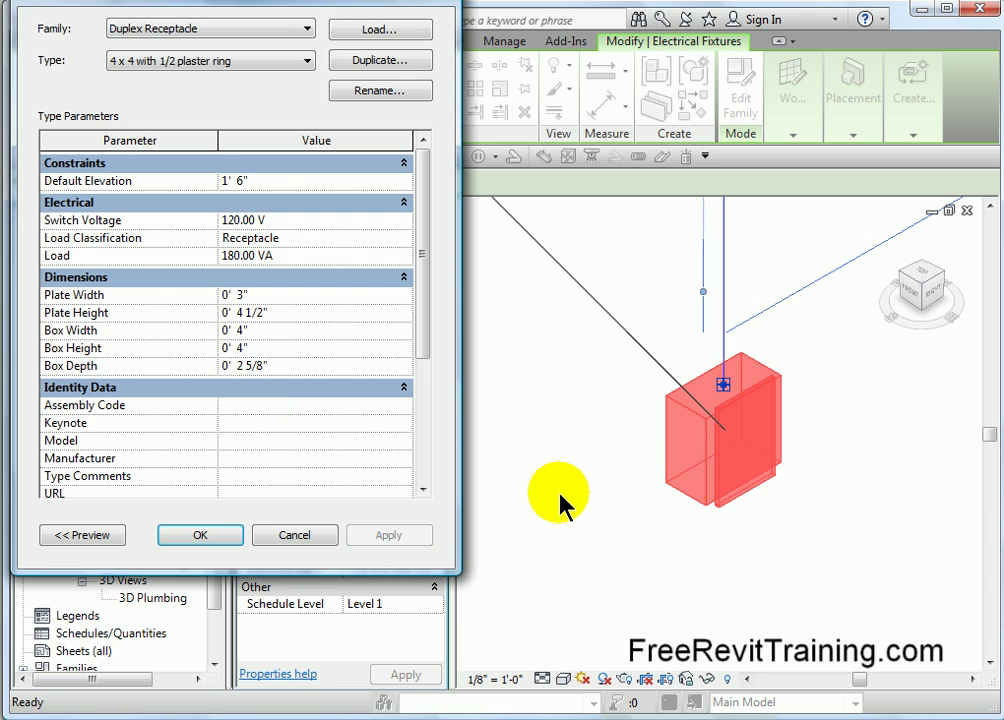
{"action": "left_click", "coordinate": [194, 537]}
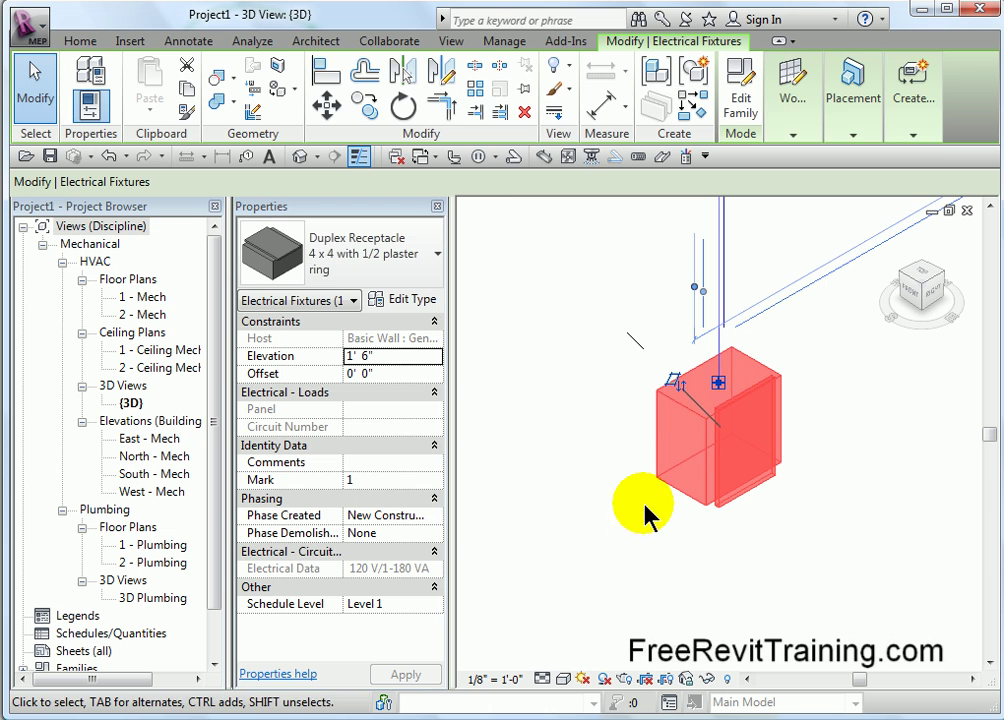
{"action": "left_click", "coordinate": [632, 575]}
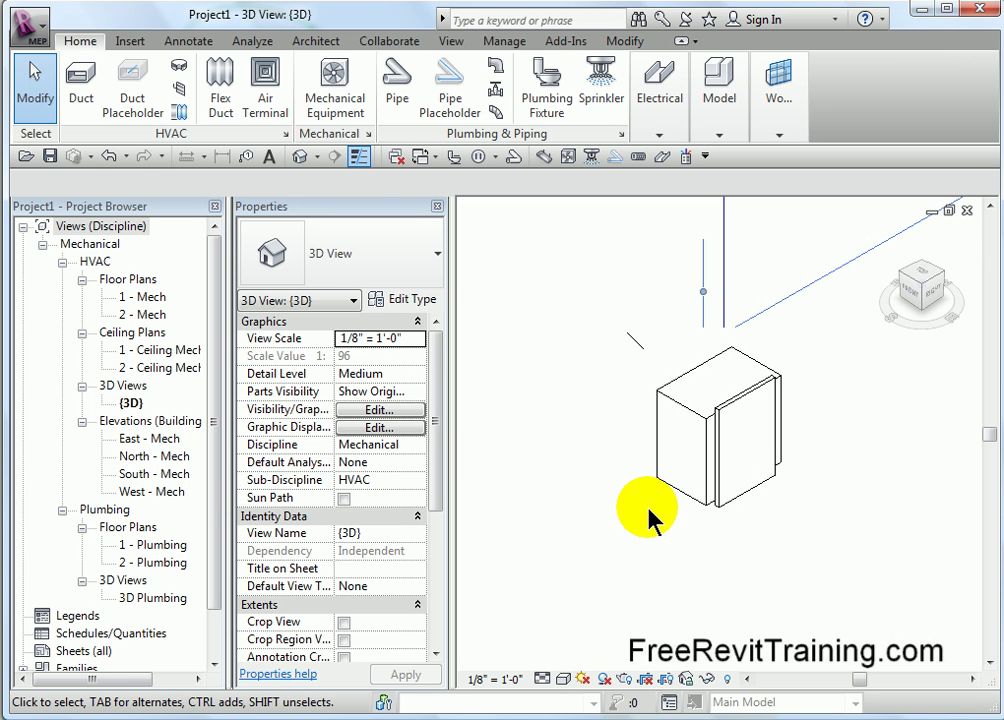
Select the placed receptacle again and review which Duplex Receptacle types are available for it.
{"action": "left_click", "coordinate": [722, 565]}
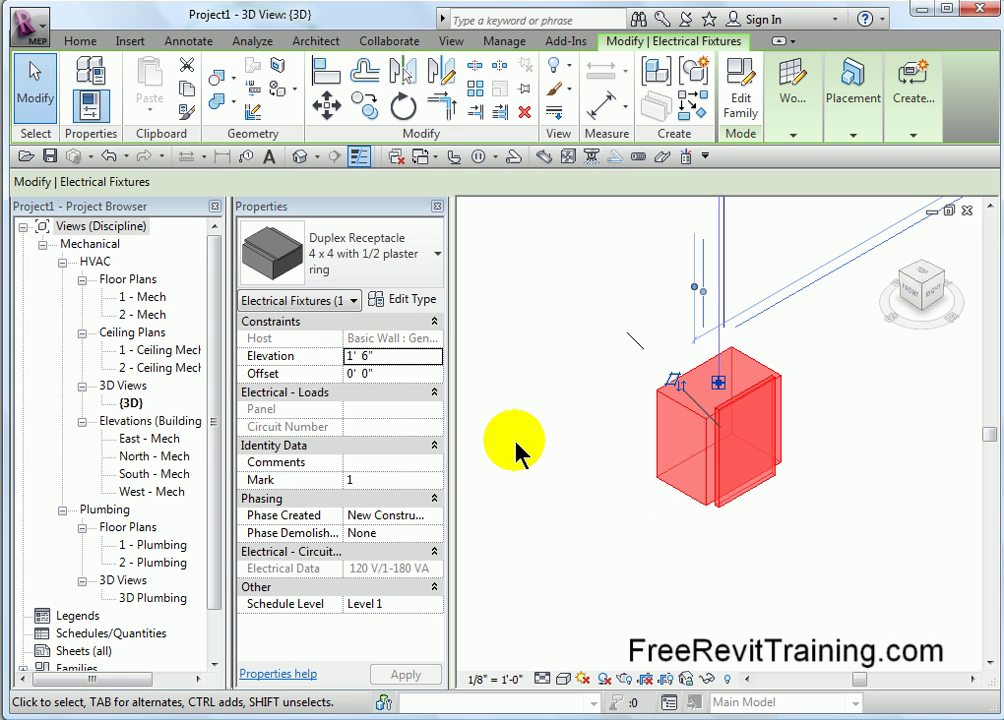
{"action": "left_click", "coordinate": [437, 262]}
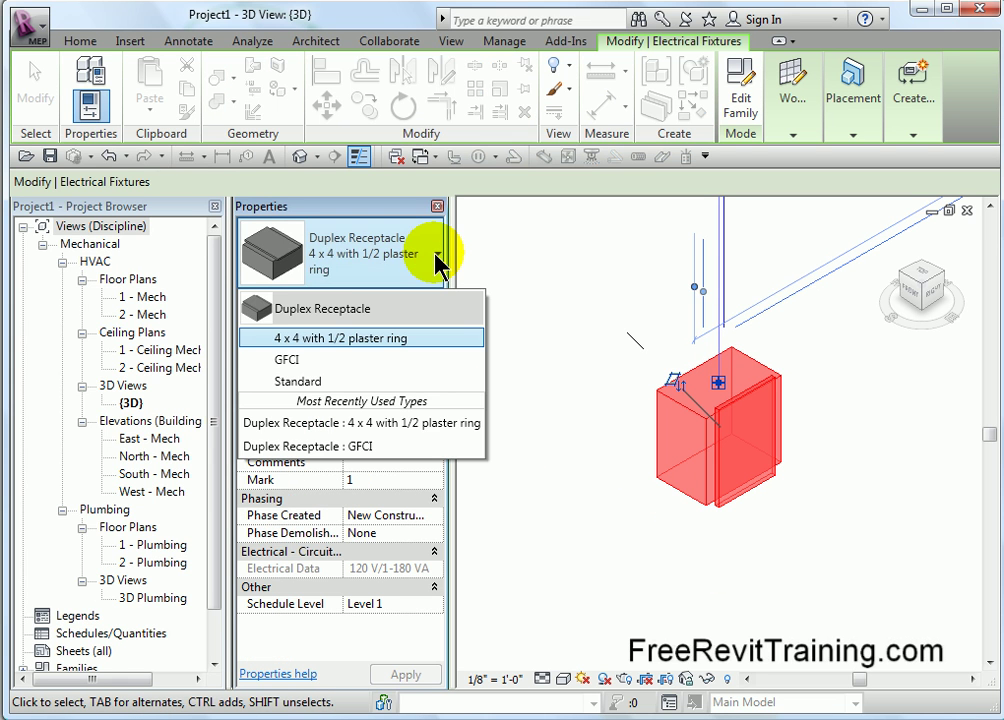
{"action": "left_click", "coordinate": [520, 217]}
Duplicate the 4 x 4 plaster ring type as a new type named "8 x 4 with 1/2 plaster ring 2".
{"action": "left_click", "coordinate": [405, 300]}
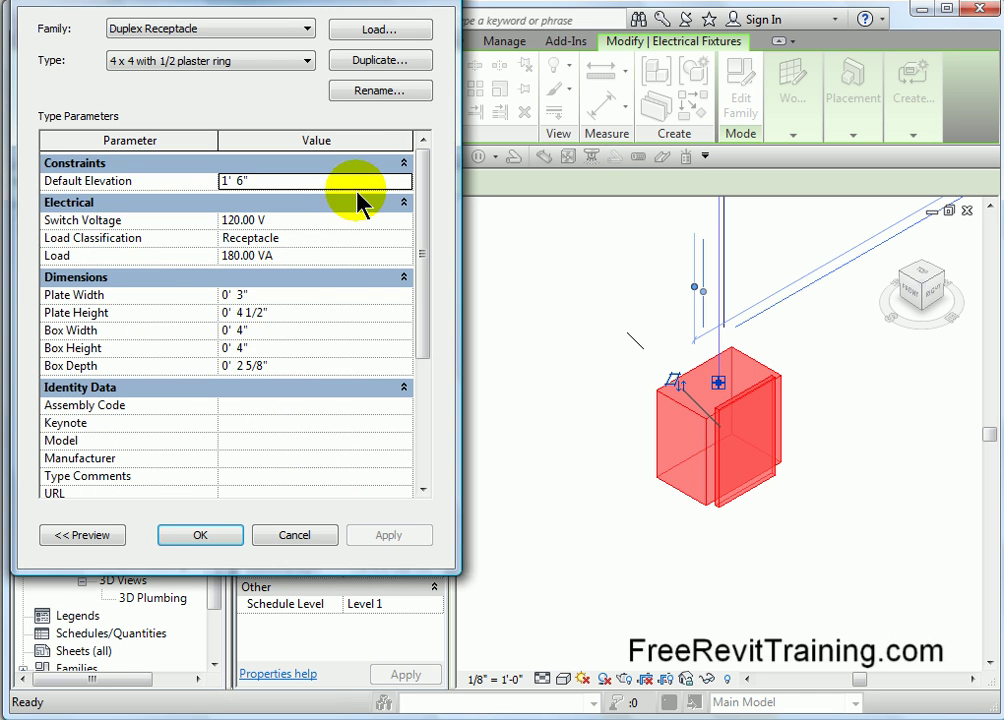
{"action": "left_click", "coordinate": [378, 62]}
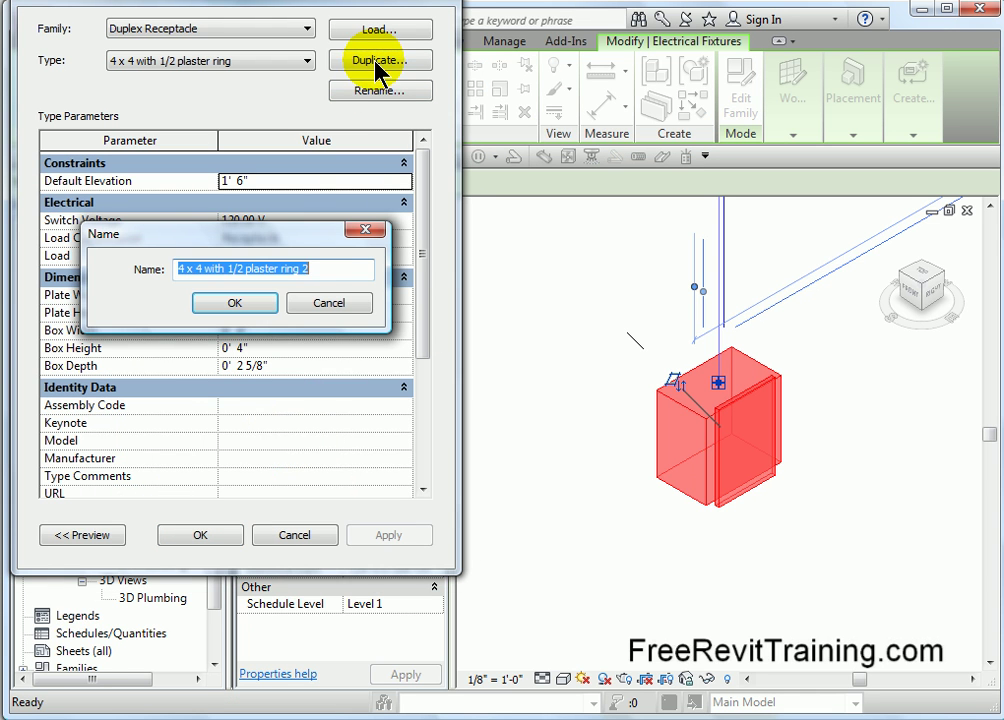
{"action": "left_click", "coordinate": [176, 269]}
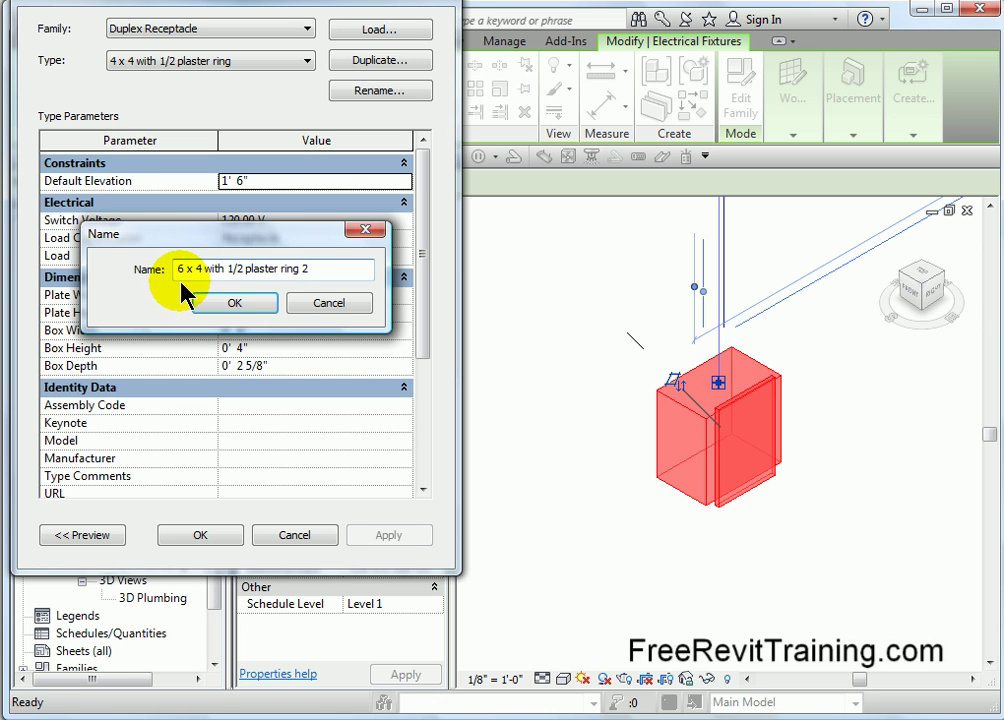
{"action": "left_click_drag", "start_coordinate": [182, 269], "coordinate": [148, 276]}
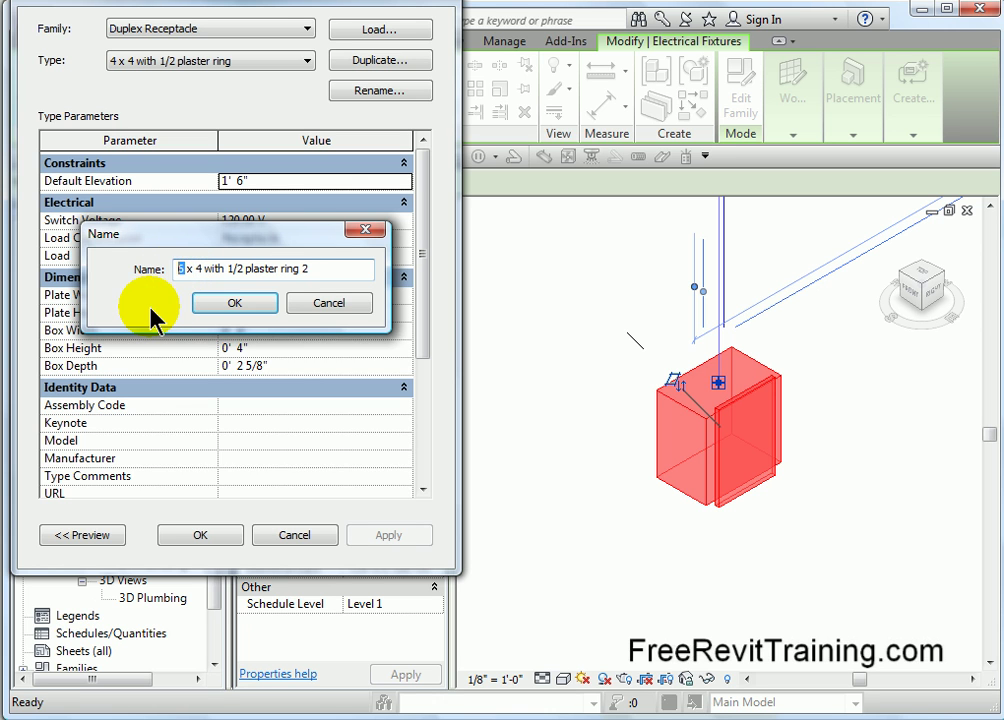
{"action": "left_click", "coordinate": [234, 303]}
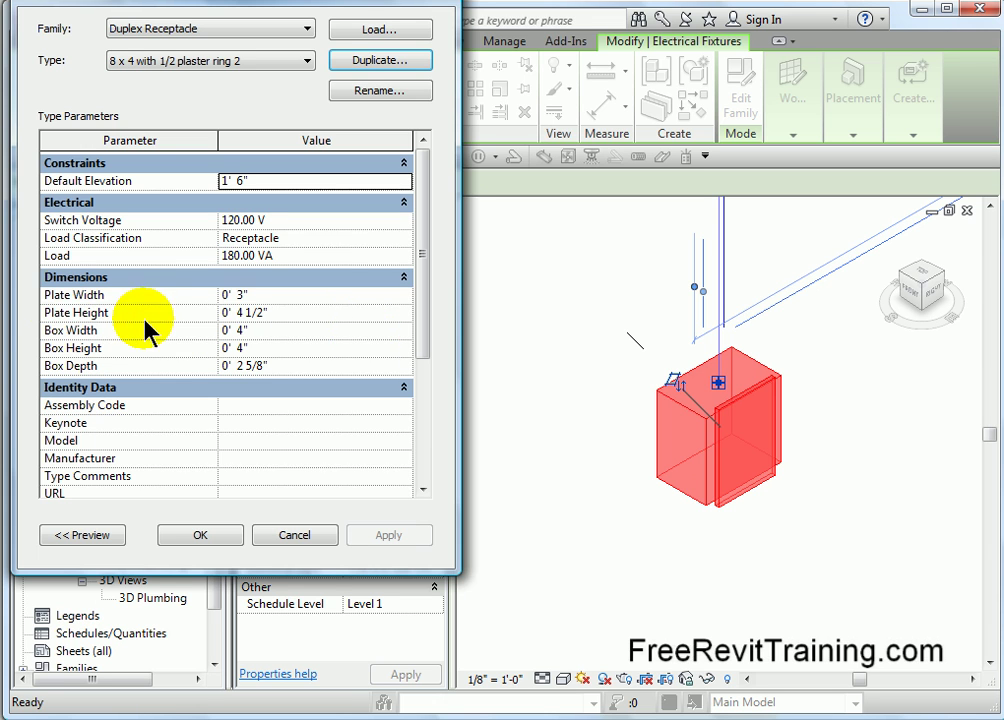
Set the 8 x 4 type's Plate Width to 0' 7" and Box Width to 0' 8", and apply them to the receptacle.
{"action": "left_click", "coordinate": [243, 297]}
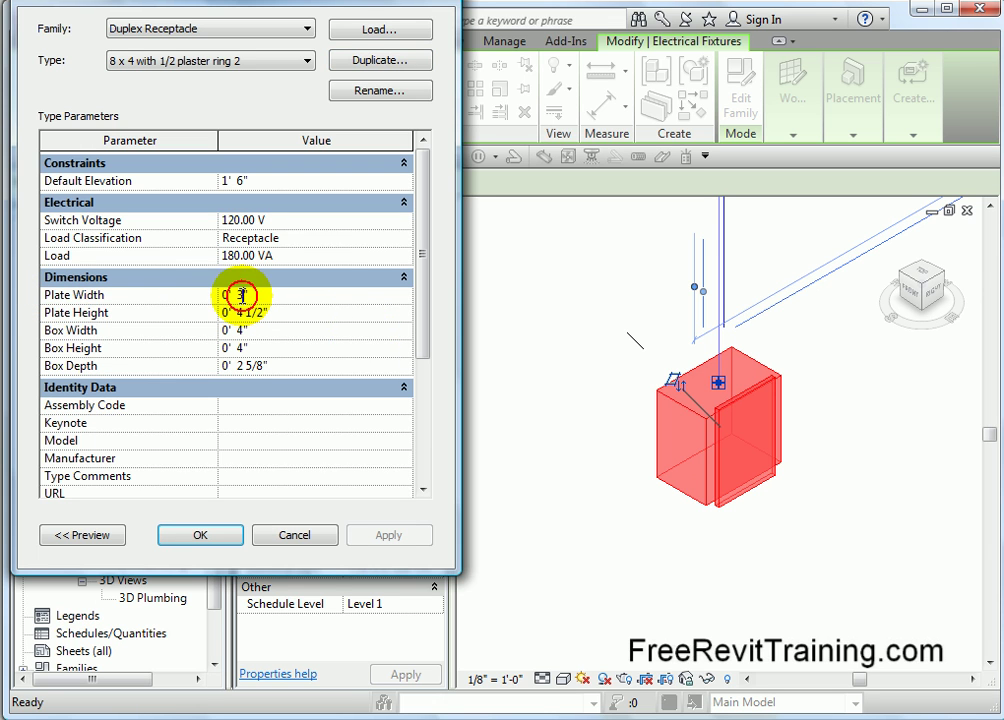
{"action": "type", "text": "7"}
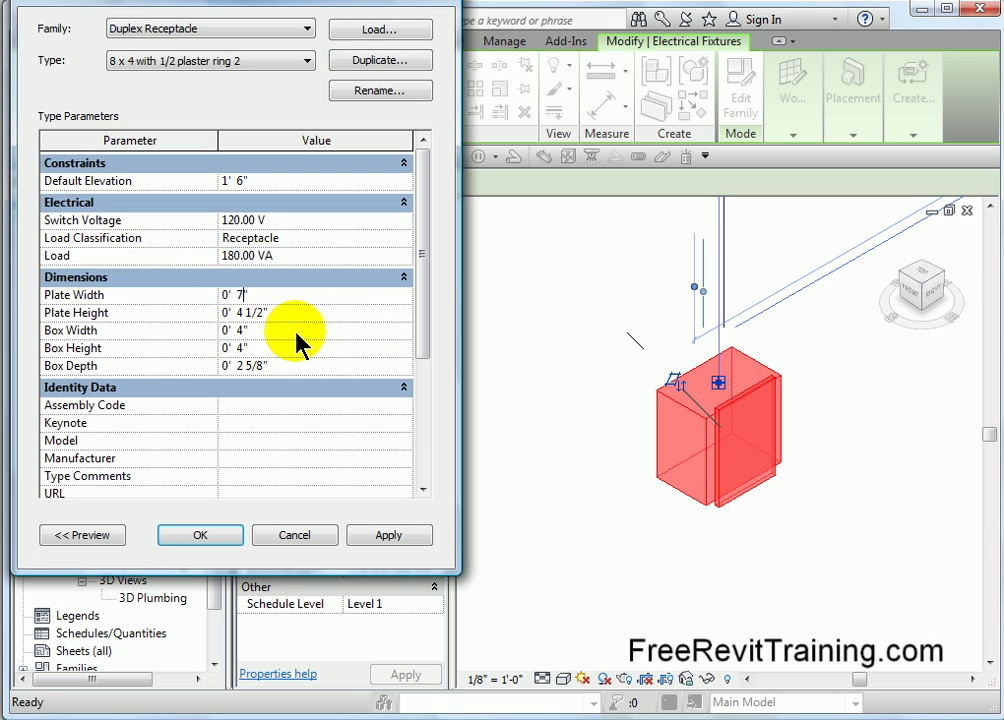
{"action": "double_click", "coordinate": [239, 330]}
{"action": "type", "text": "8\""}
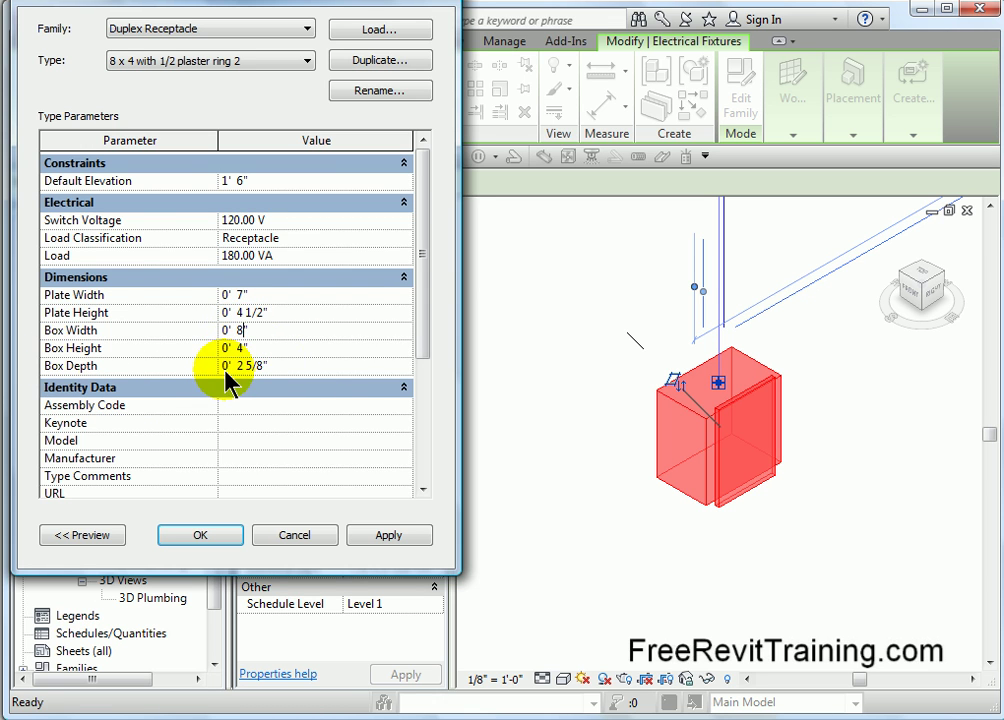
{"action": "left_click", "coordinate": [384, 539]}
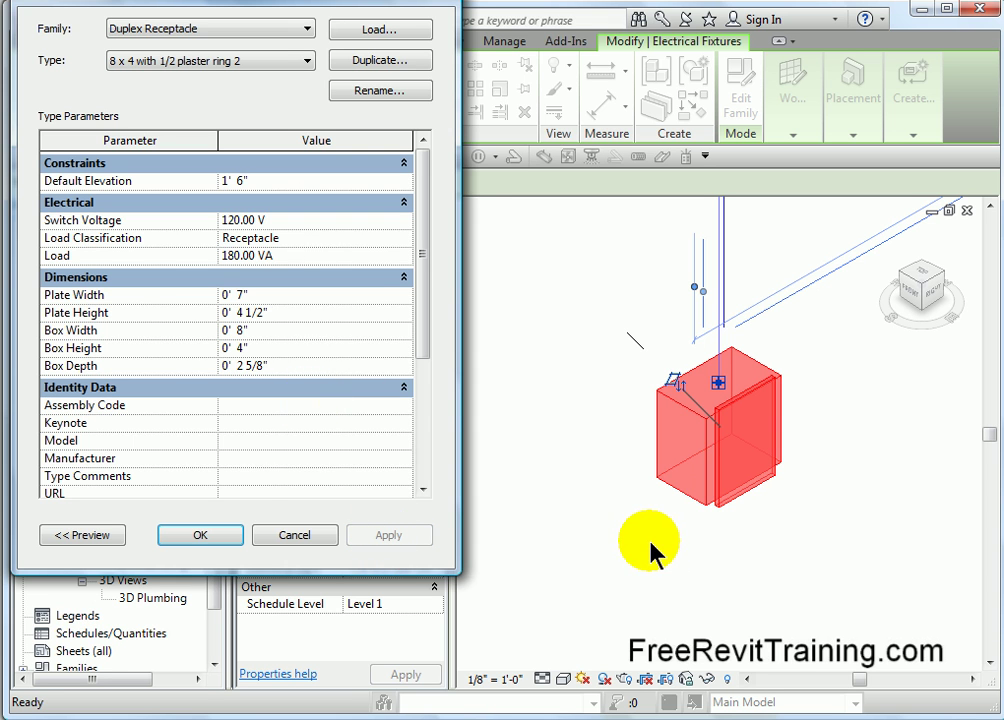
{"action": "left_click", "coordinate": [205, 537]}
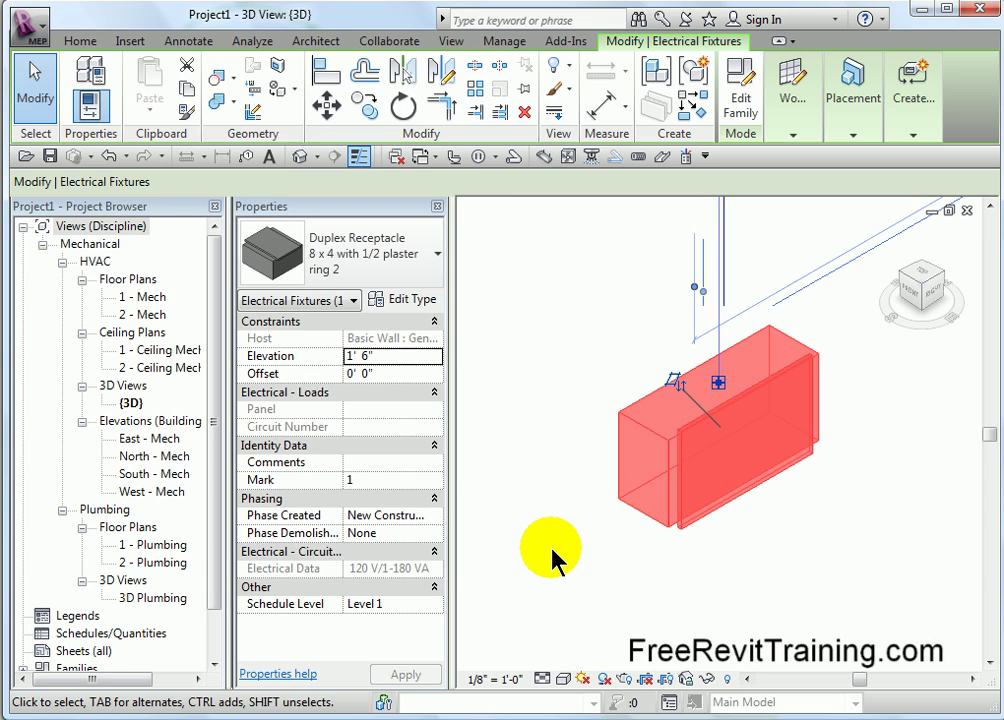
{"action": "left_click", "coordinate": [556, 565]}
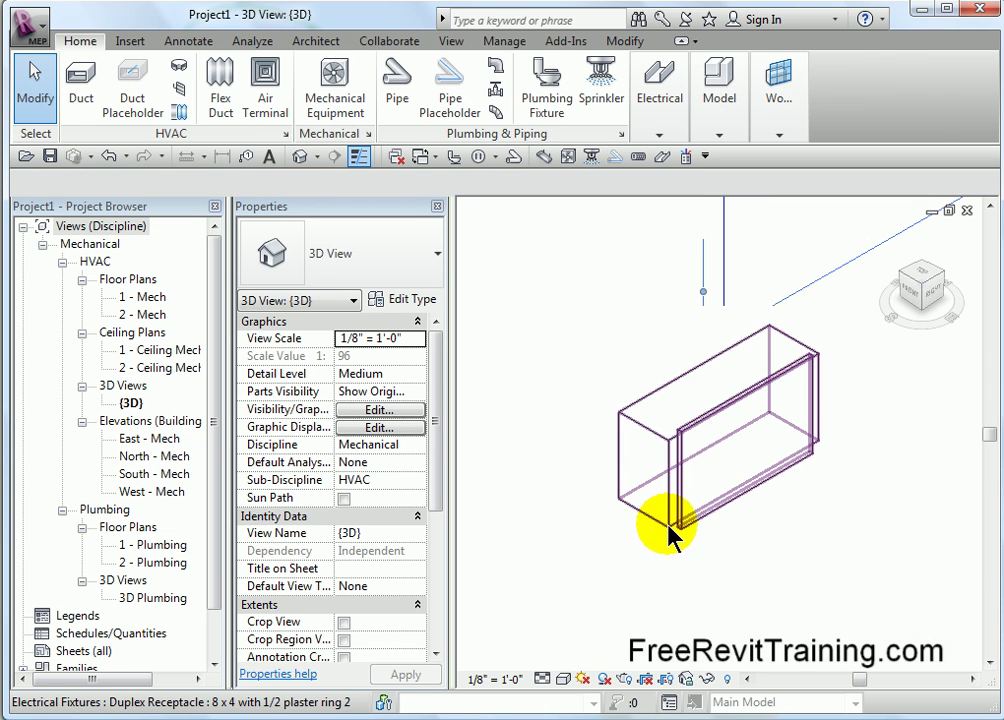
Switch the placed receptacle to the "4 x 4 with 1/2 plaster ring" type and back to "8 x 4 with 1/2 plaster ring 2".
{"action": "left_click", "coordinate": [640, 485]}
{"action": "left_click", "coordinate": [435, 252]}
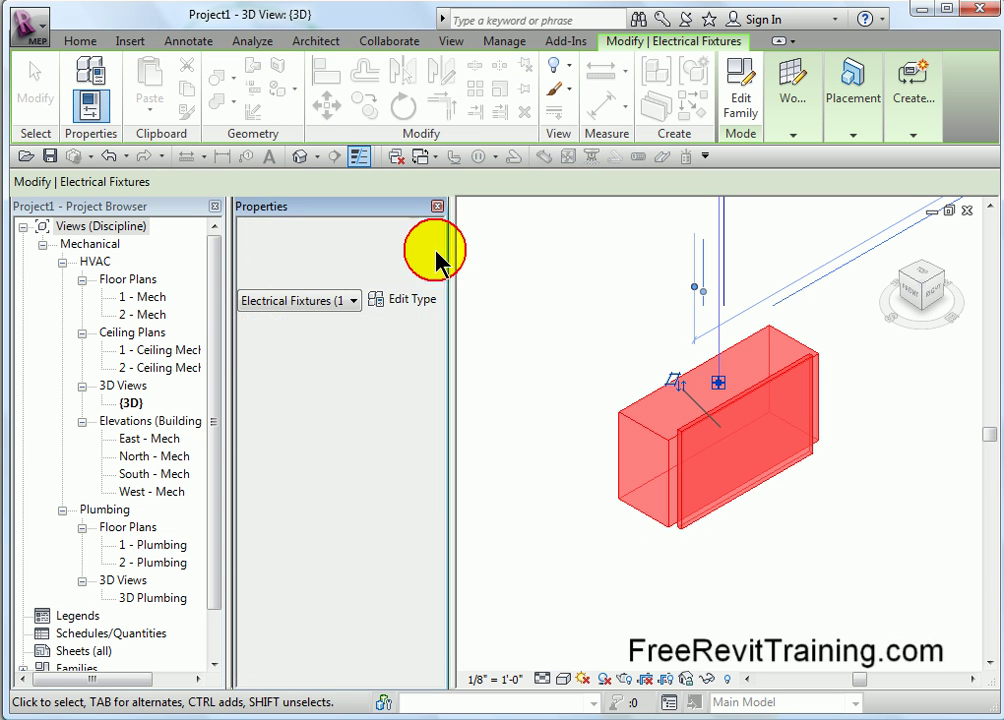
{"action": "left_click", "coordinate": [326, 338]}
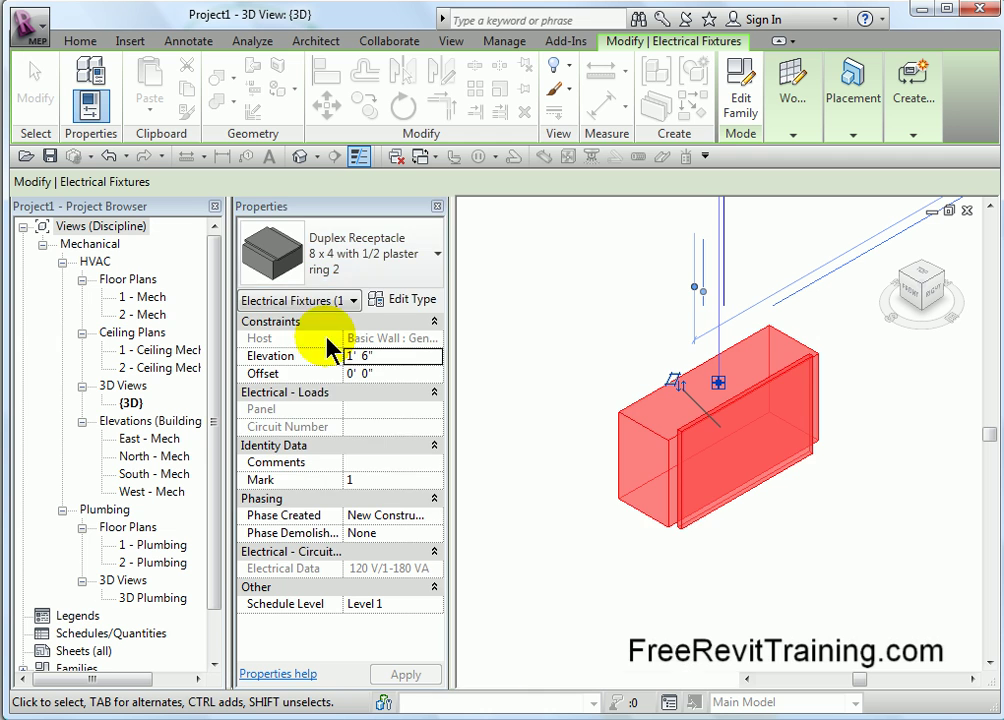
{"action": "left_click", "coordinate": [428, 262]}
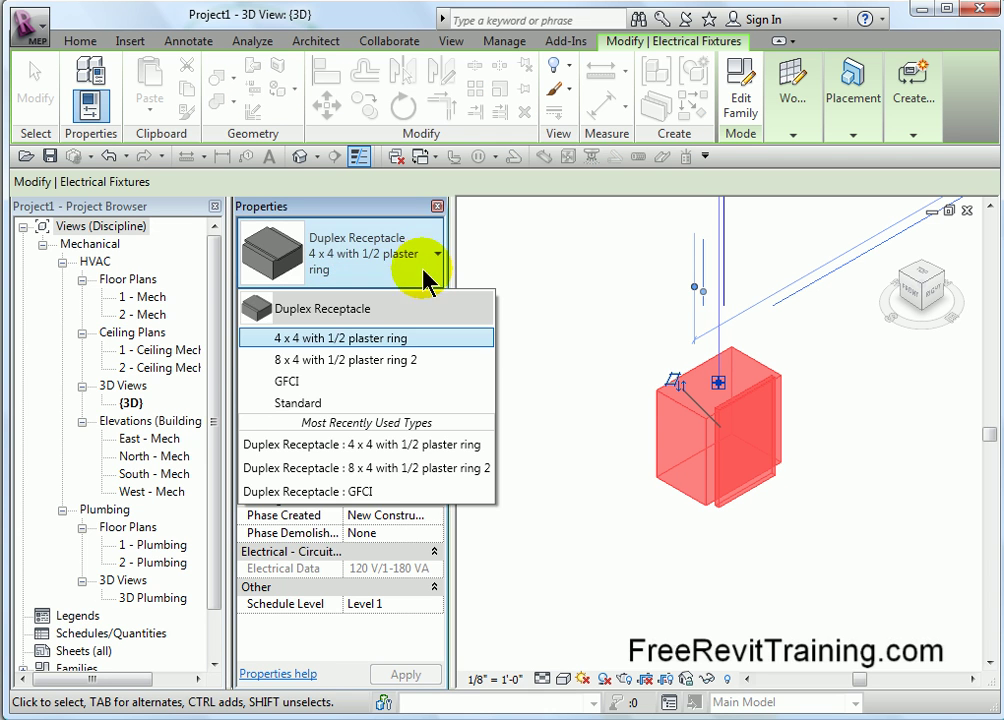
{"action": "left_click", "coordinate": [364, 362]}
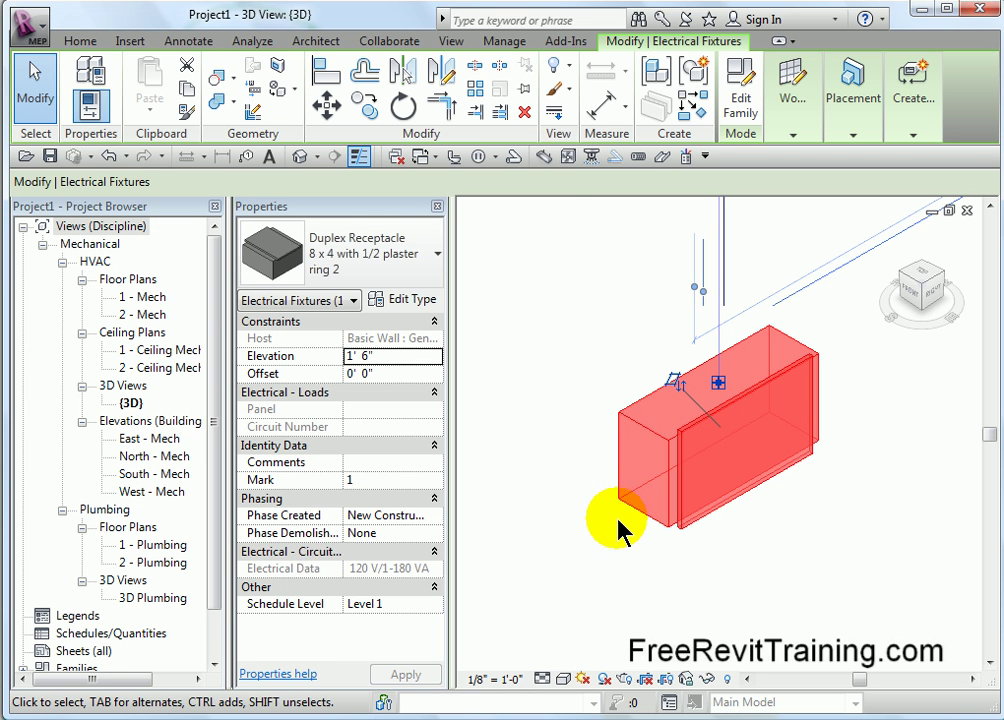
{"action": "left_click", "coordinate": [597, 560]}
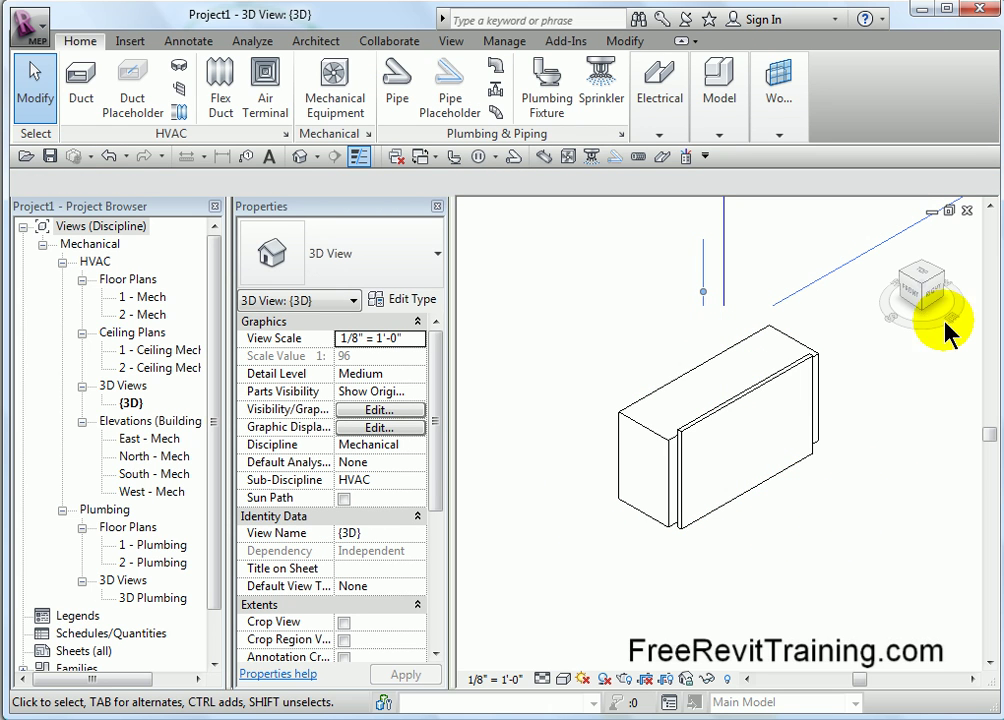
Return to the Duplex Receptacle family's 3D view and create a new family type named "6 x 6".
{"action": "mouse_move", "coordinate": [955, 280]}
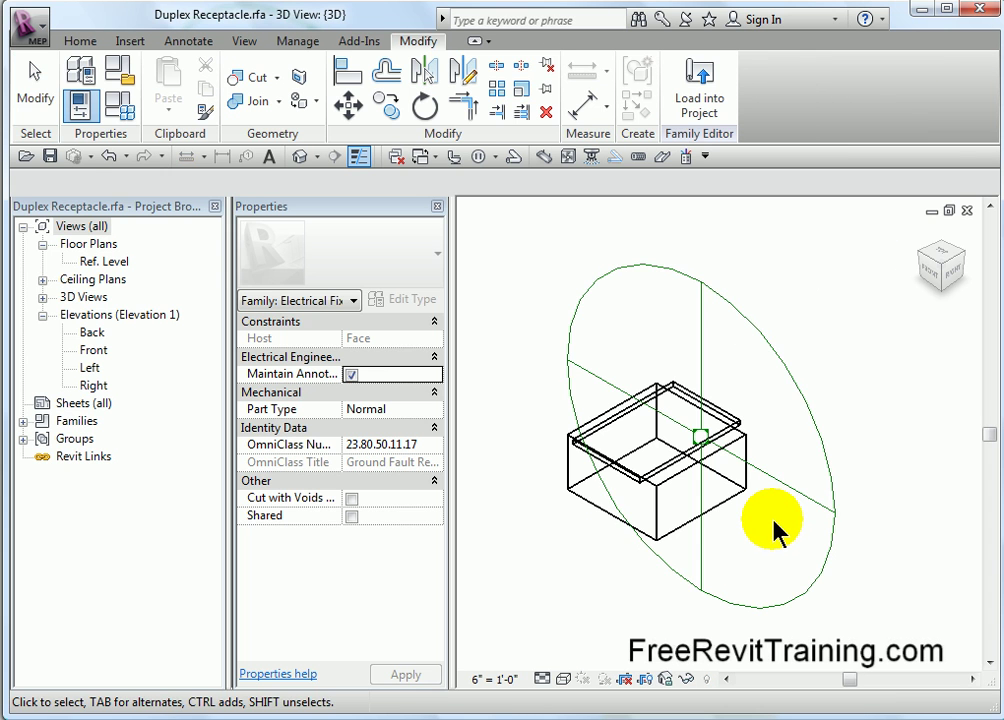
{"action": "middle_click_drag", "start_coordinate": [628, 567], "coordinate": [668, 598], "text": "shift"}
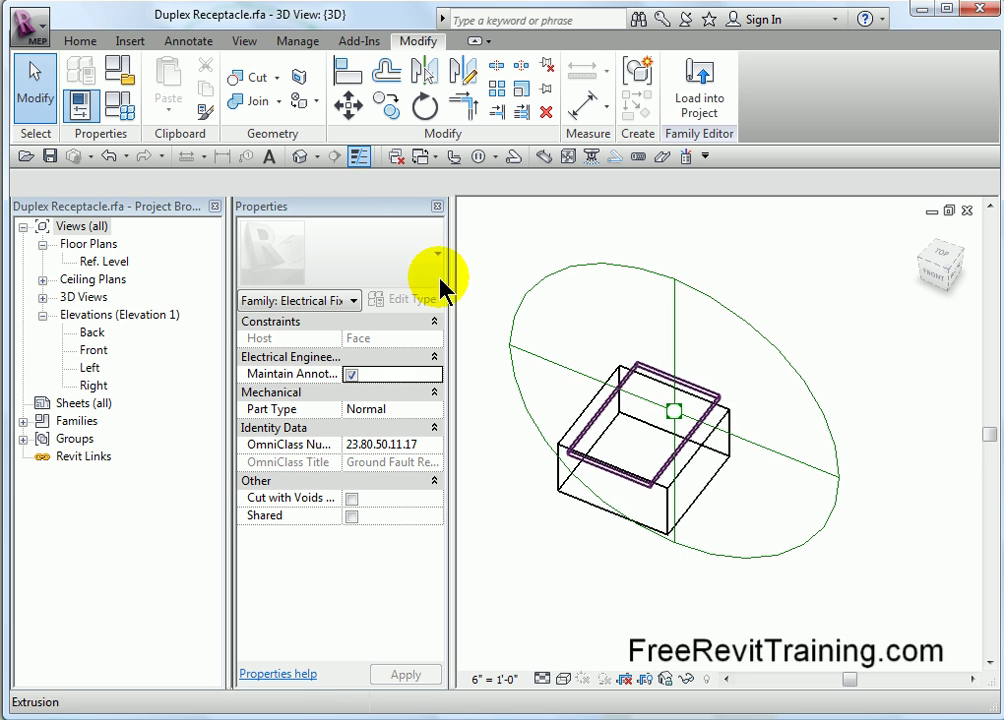
{"action": "left_click", "coordinate": [128, 120]}
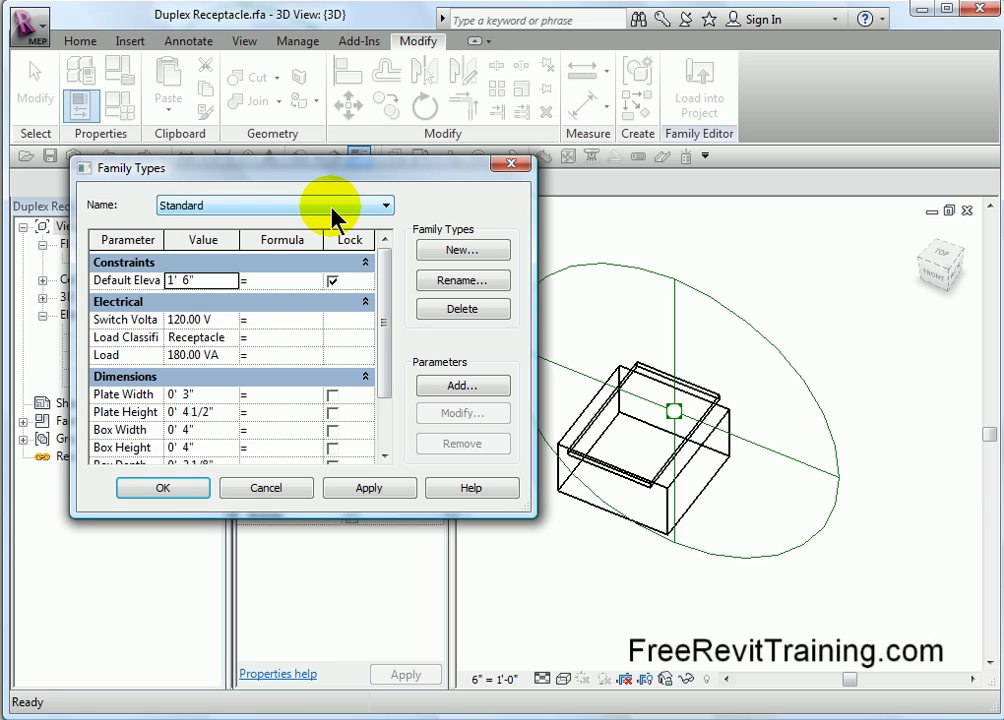
{"action": "left_click", "coordinate": [458, 256]}
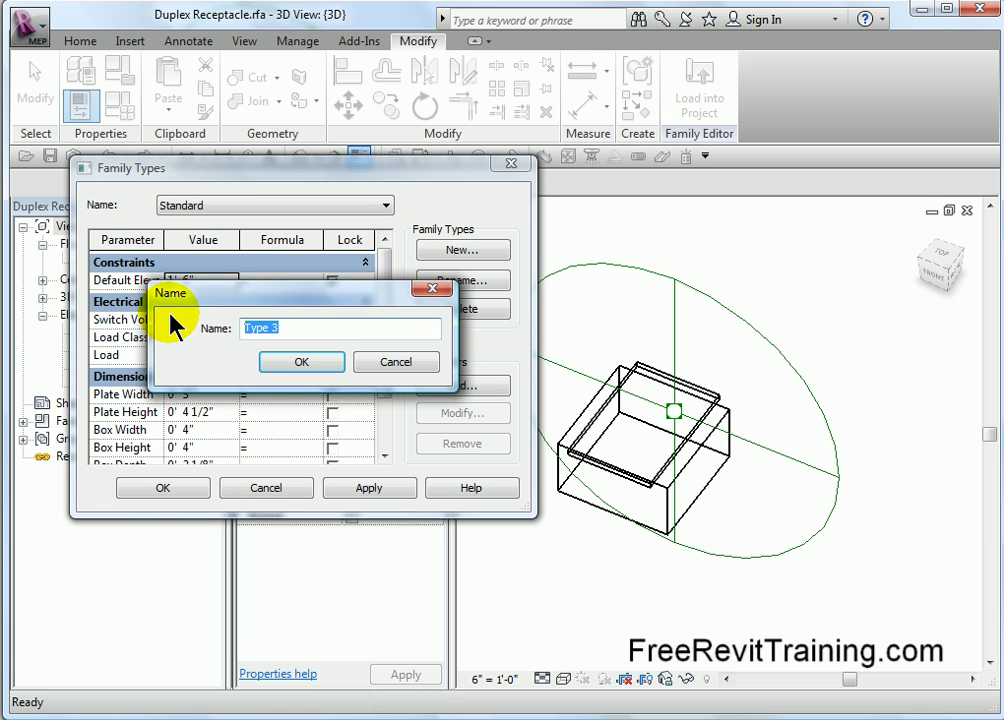
{"action": "type", "text": "6 x 6"}
{"action": "left_click", "coordinate": [325, 370]}
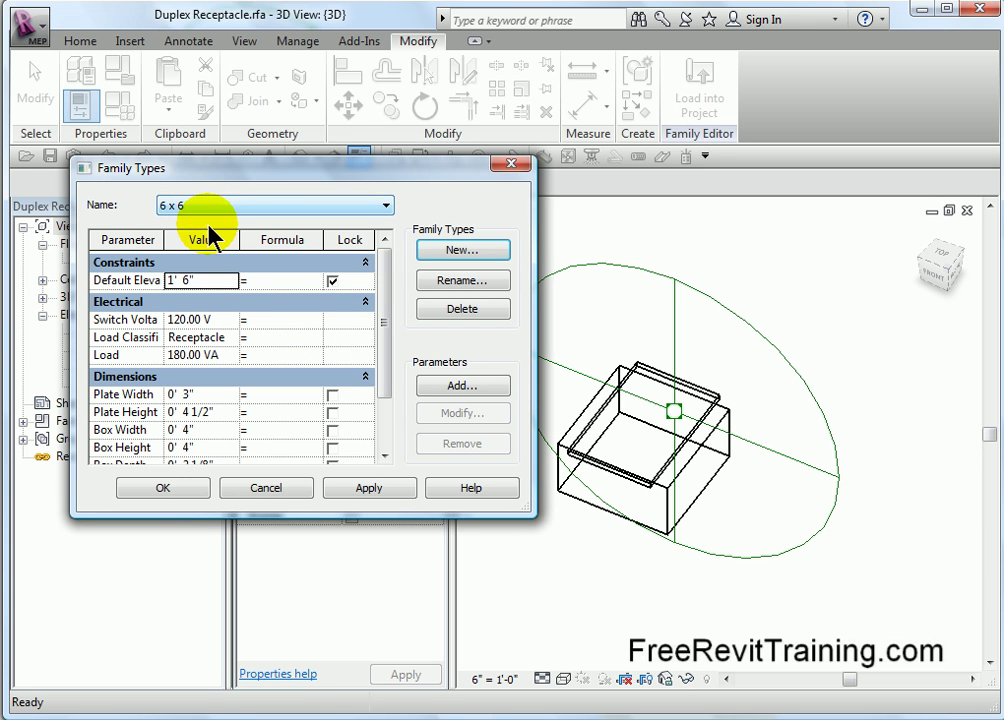
Set the 6 x 6 type's Box Width and Box Height to 0' 6", compare it with Standard, and keep 6 x 6 as the current type.
{"action": "left_click", "coordinate": [186, 430]}
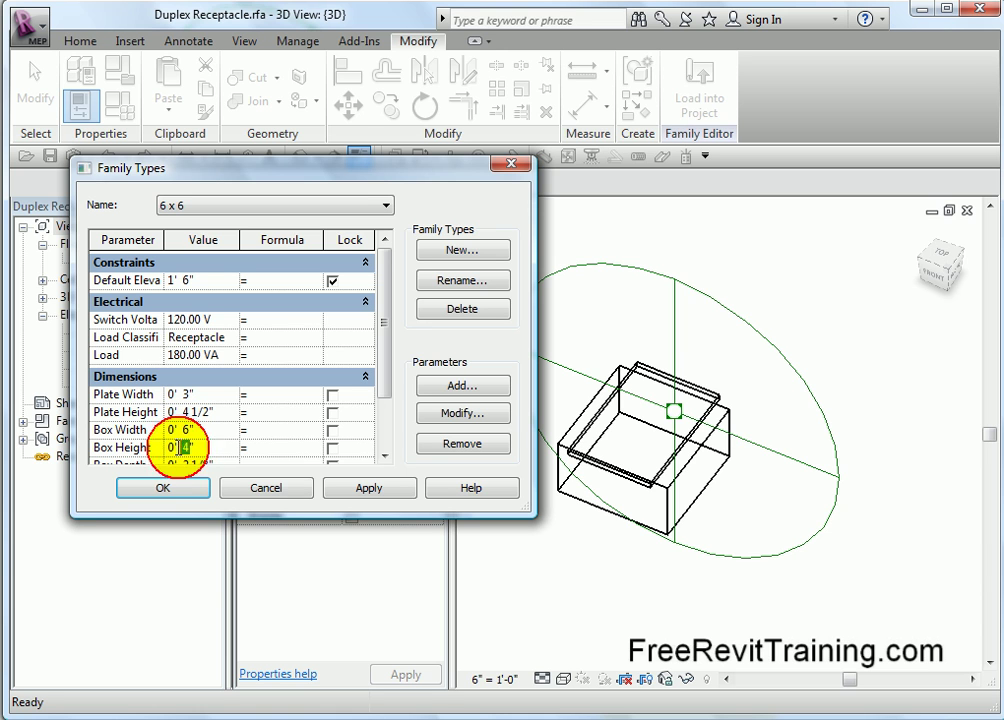
{"action": "left_click", "coordinate": [360, 488]}
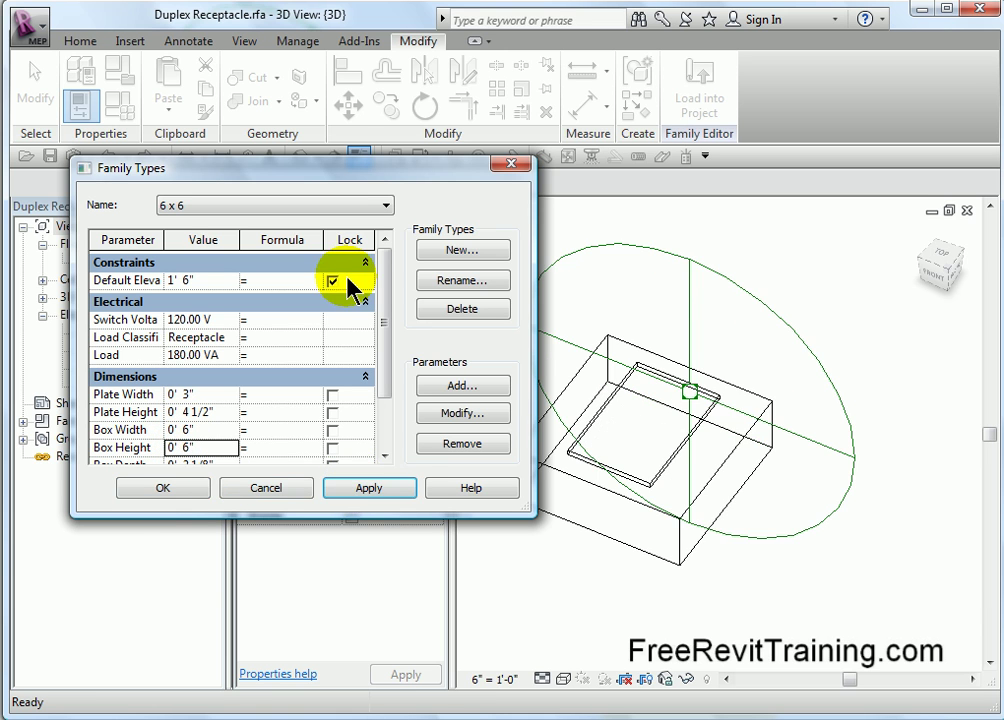
{"action": "left_click", "coordinate": [385, 206]}
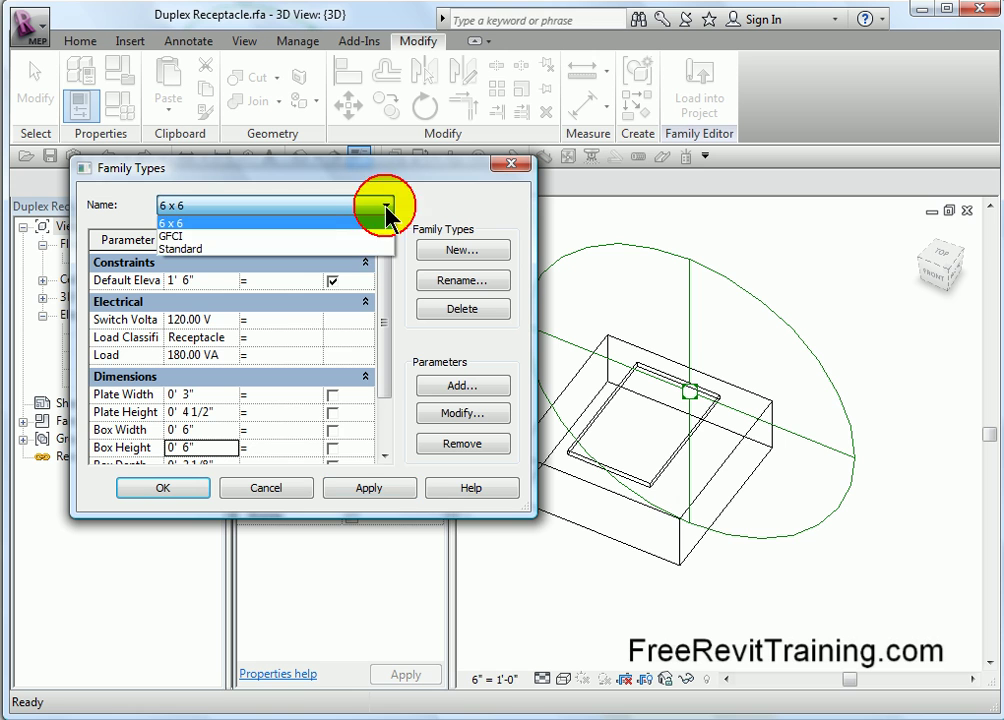
{"action": "left_click", "coordinate": [308, 265]}
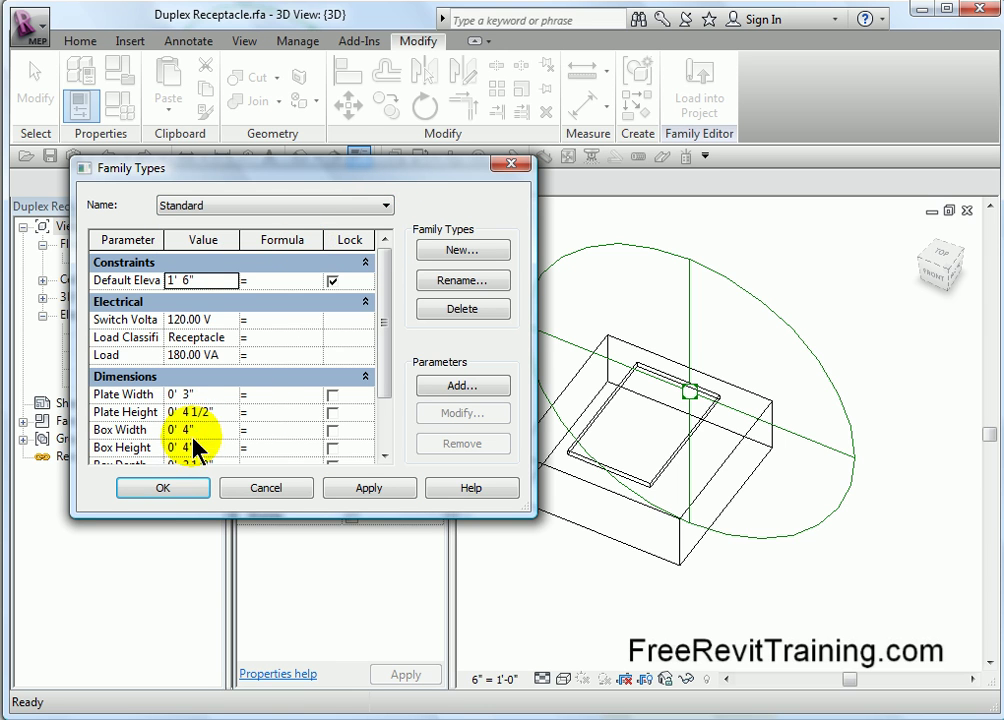
{"action": "left_click", "coordinate": [378, 207]}
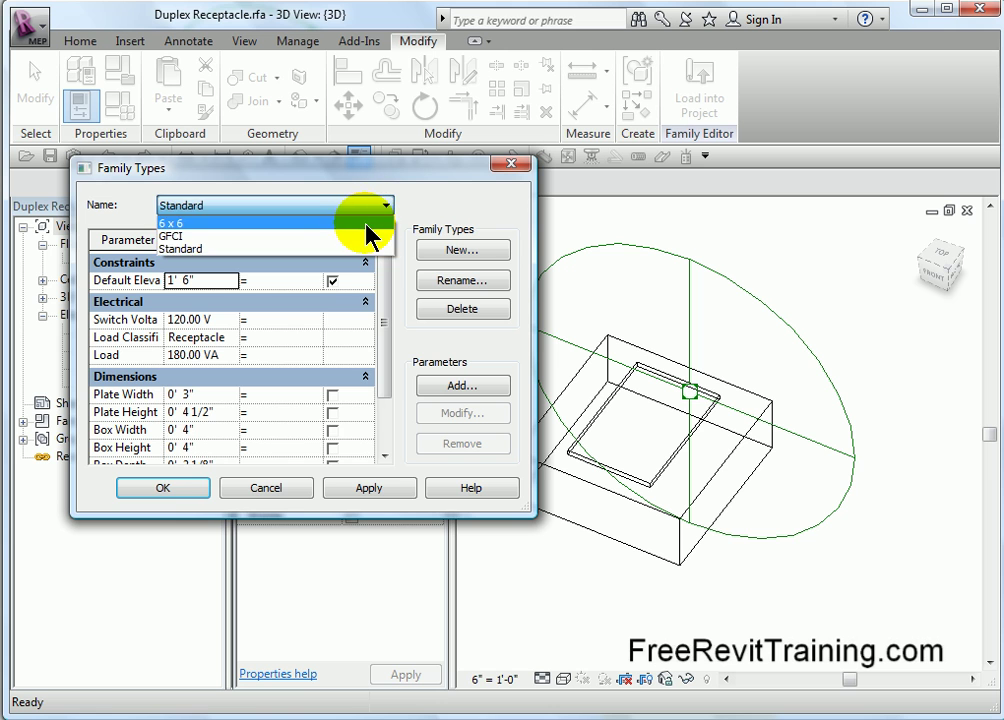
{"action": "left_click", "coordinate": [370, 223]}
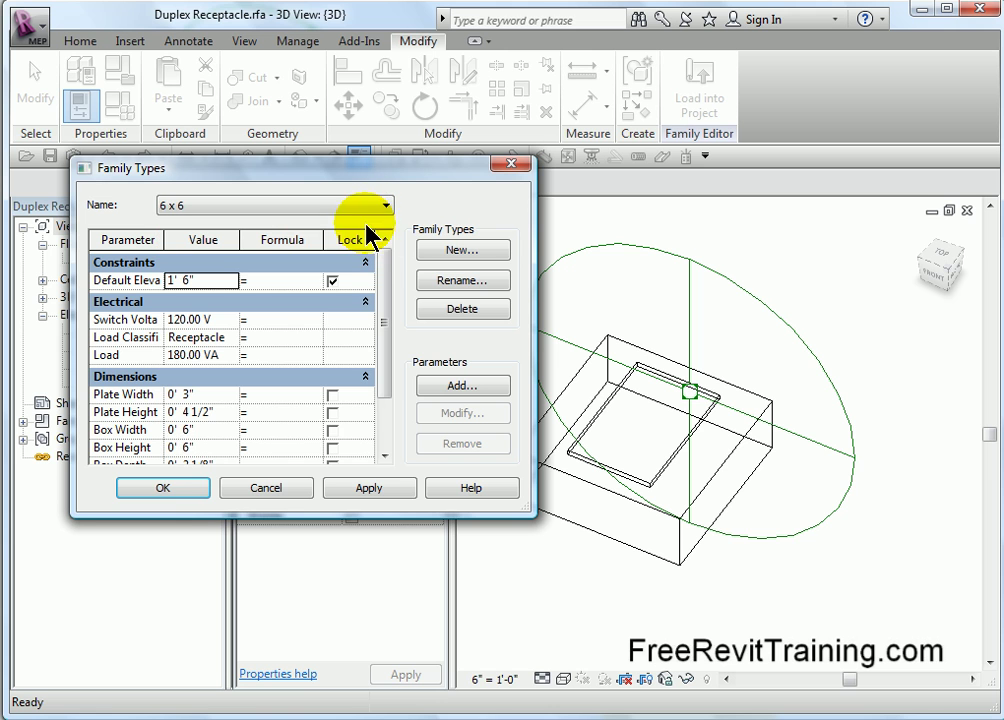
{"action": "left_click", "coordinate": [184, 487]}
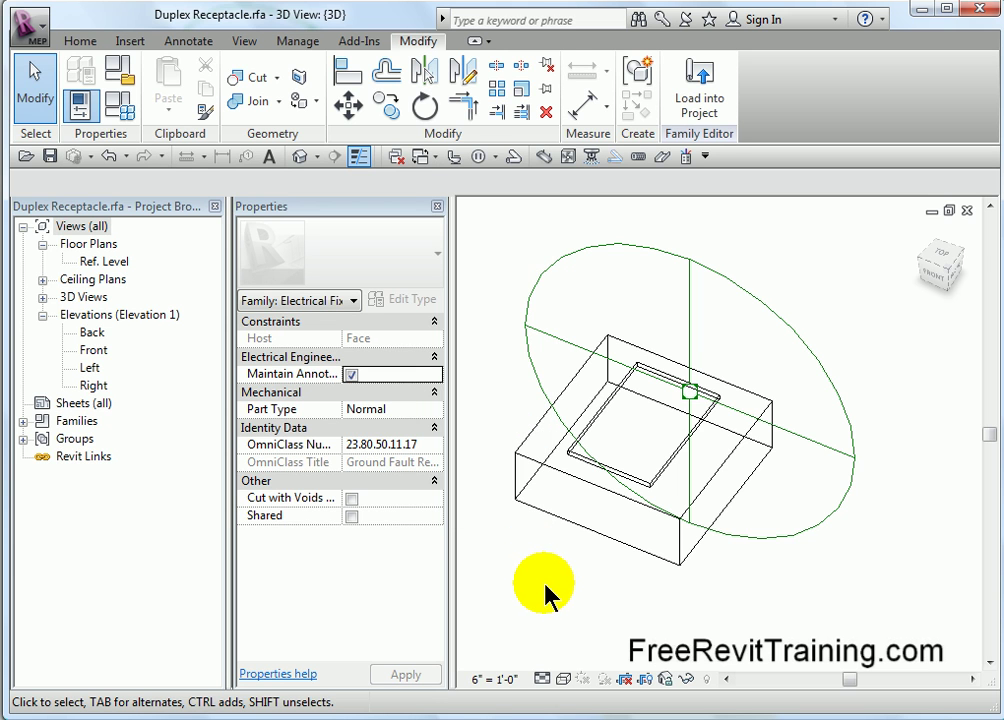
Load the family into Project1, overwriting the existing version, and return to the project's default 3D view.
{"action": "left_click", "coordinate": [699, 105]}
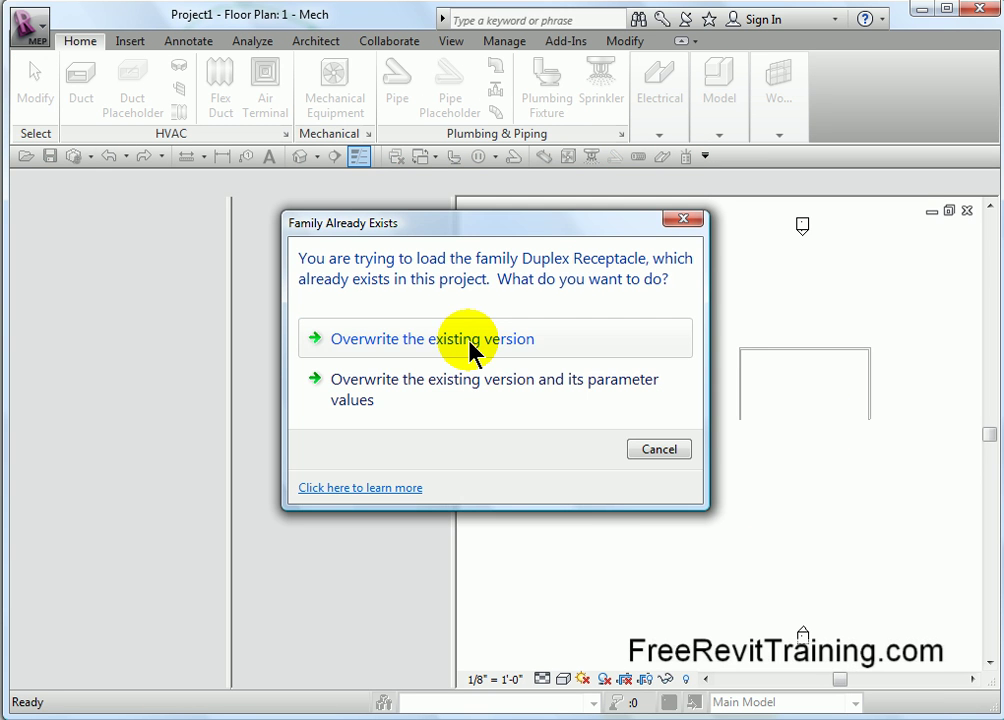
{"action": "left_click", "coordinate": [471, 340]}
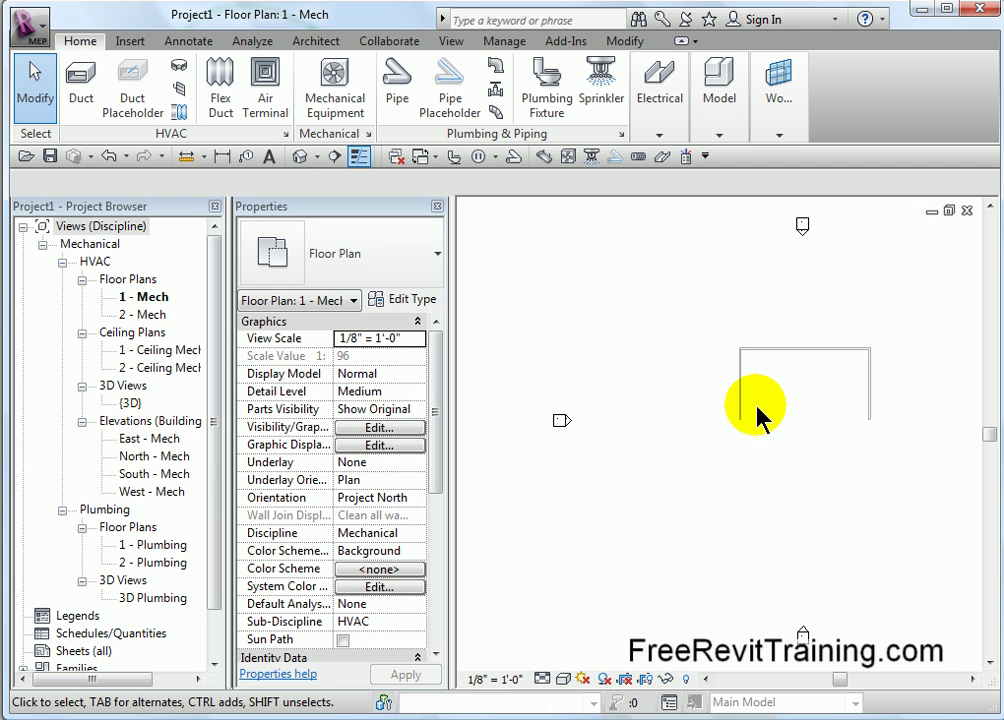
{"action": "left_click", "coordinate": [299, 157]}
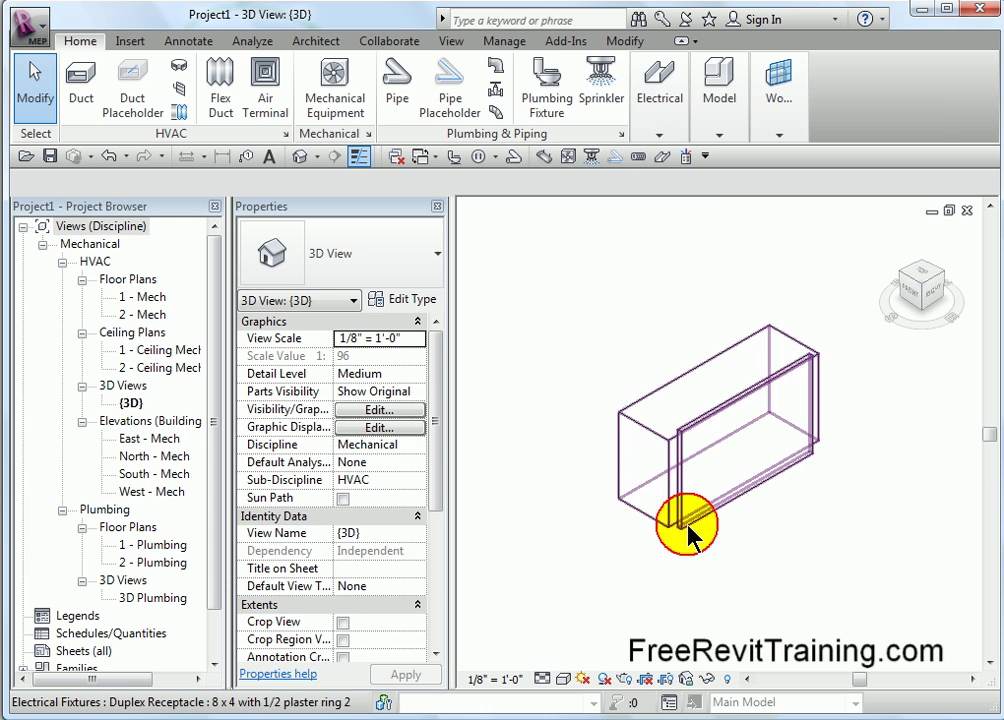
Try the 6 x 6 and "4 x 4 with 1/2 plaster ring" types on the placed receptacle, returning it to "8 x 4 with 1/2 plaster ring 2".
{"action": "left_click", "coordinate": [688, 535]}
{"action": "left_click", "coordinate": [437, 262]}
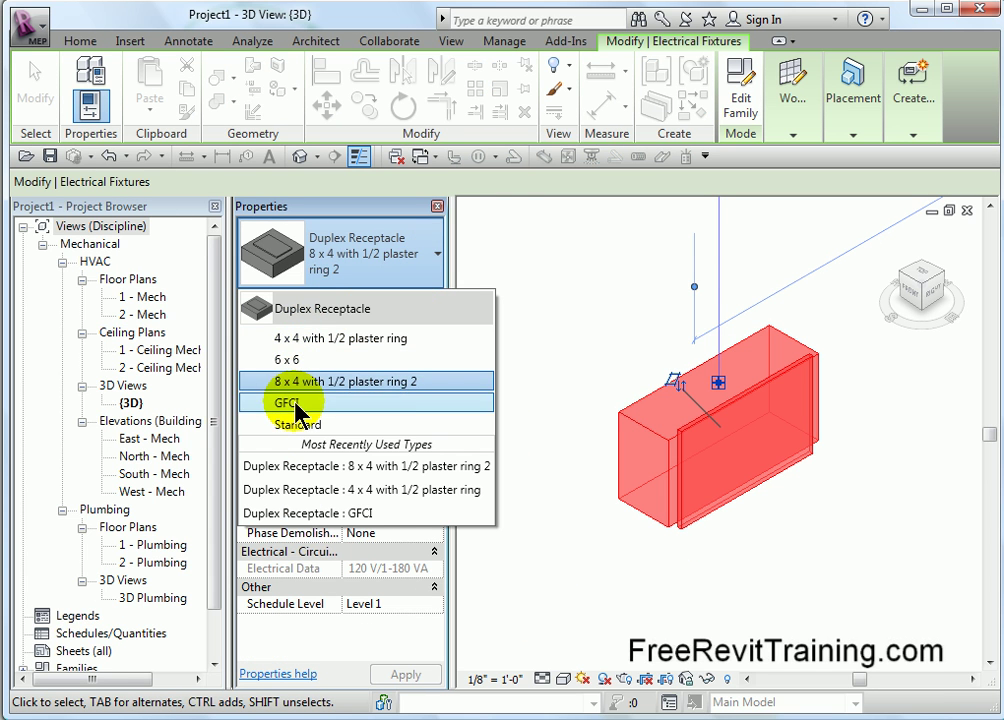
{"action": "left_click", "coordinate": [300, 362]}
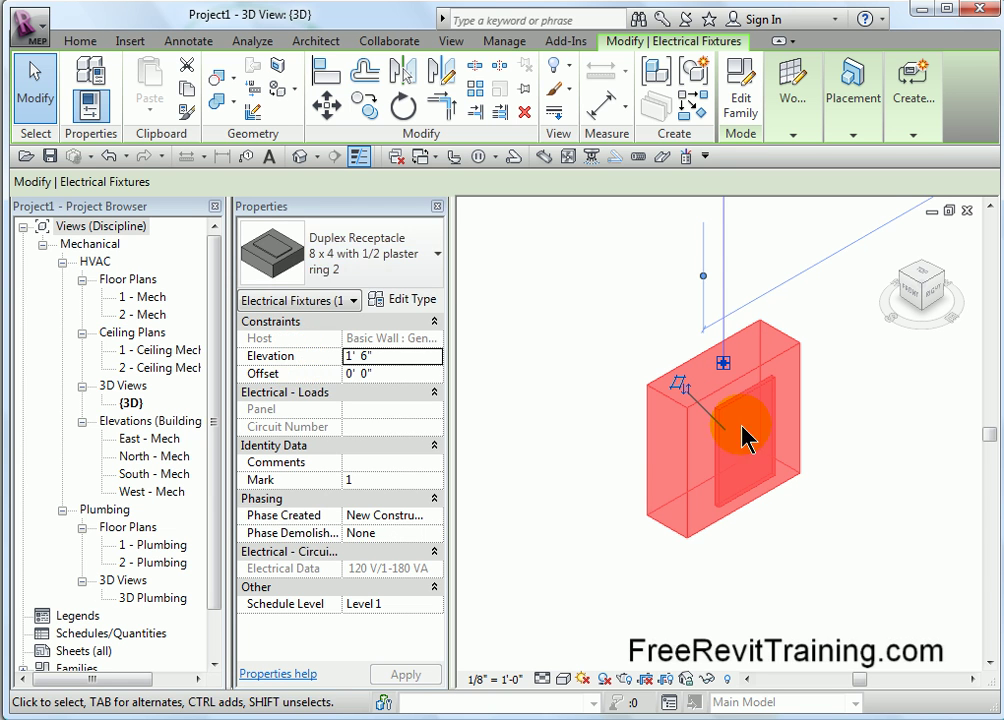
{"action": "left_click", "coordinate": [438, 268]}
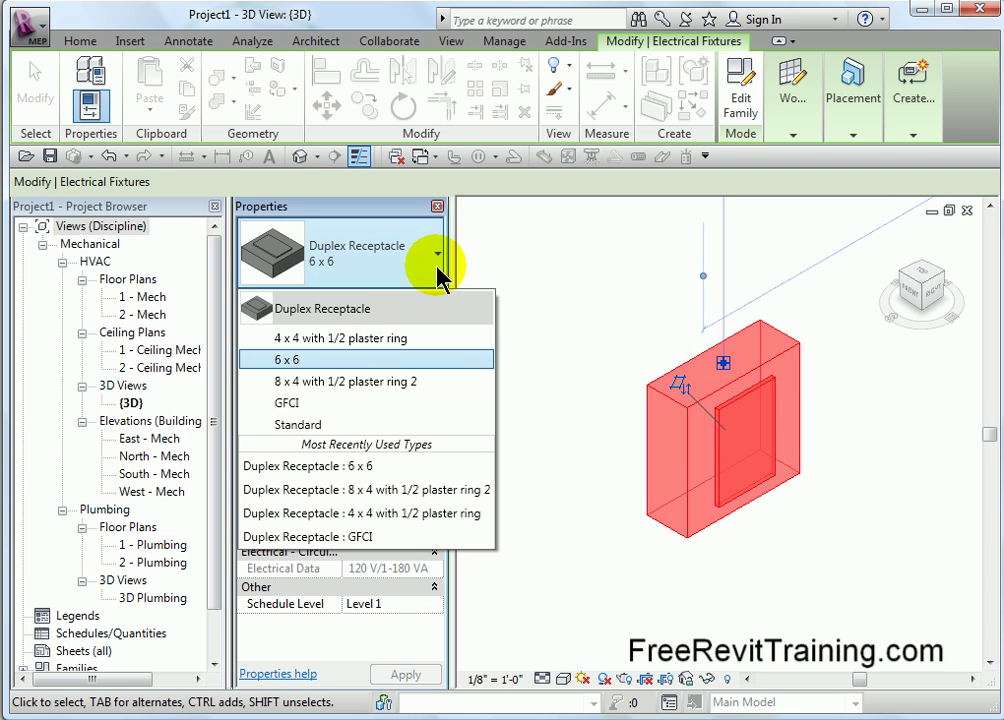
{"action": "left_click", "coordinate": [358, 339]}
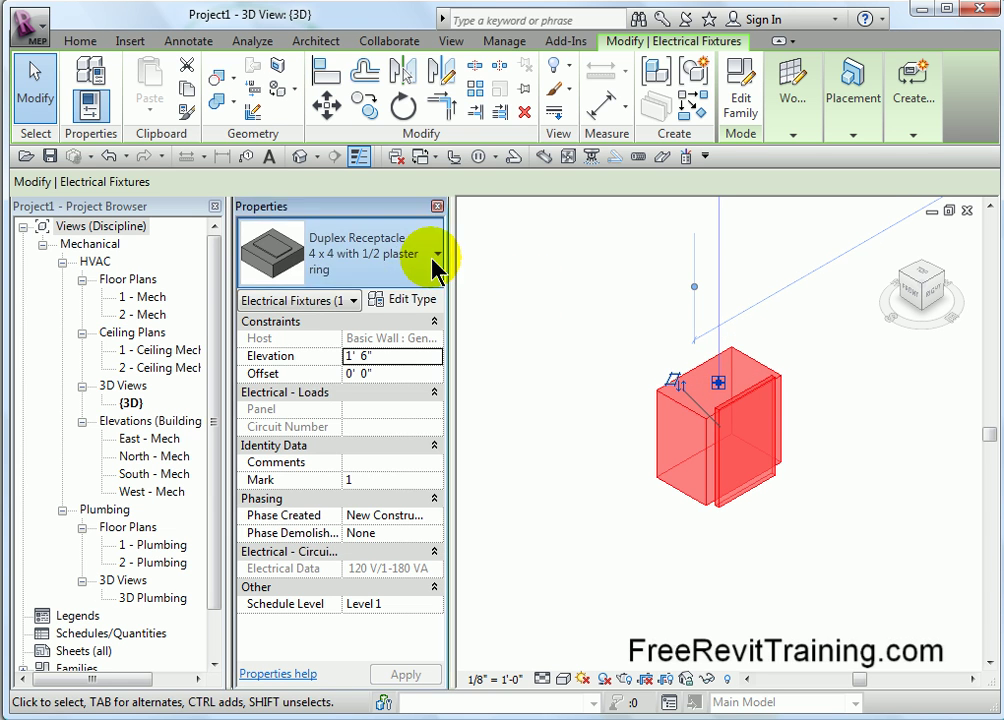
{"action": "left_click", "coordinate": [437, 257]}
{"action": "left_click", "coordinate": [353, 384]}
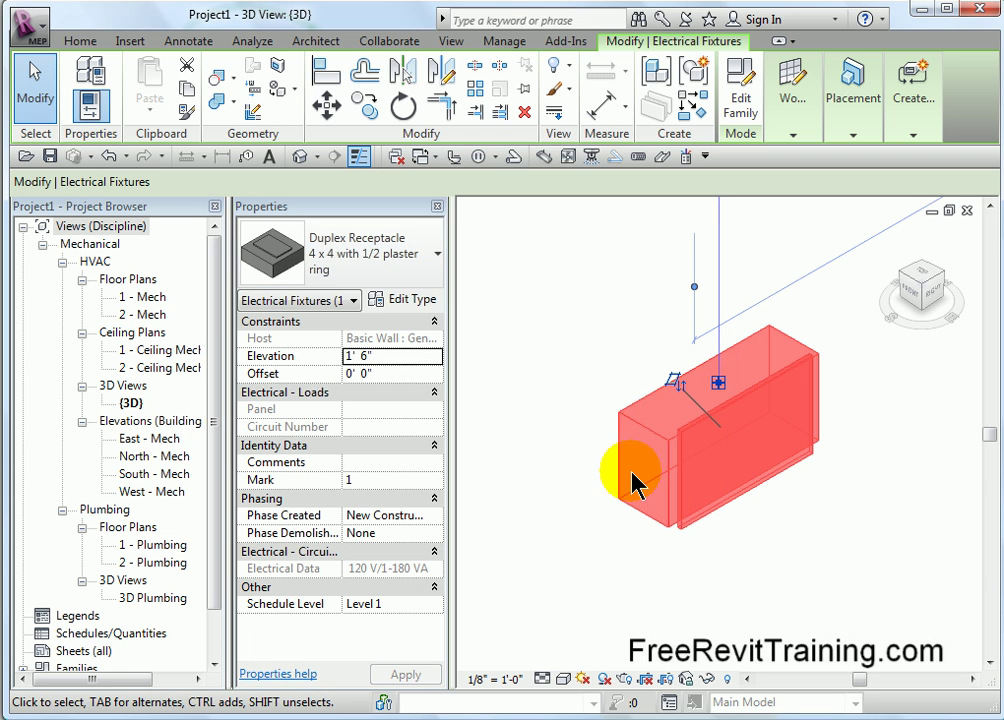
{"action": "left_click", "coordinate": [438, 257]}
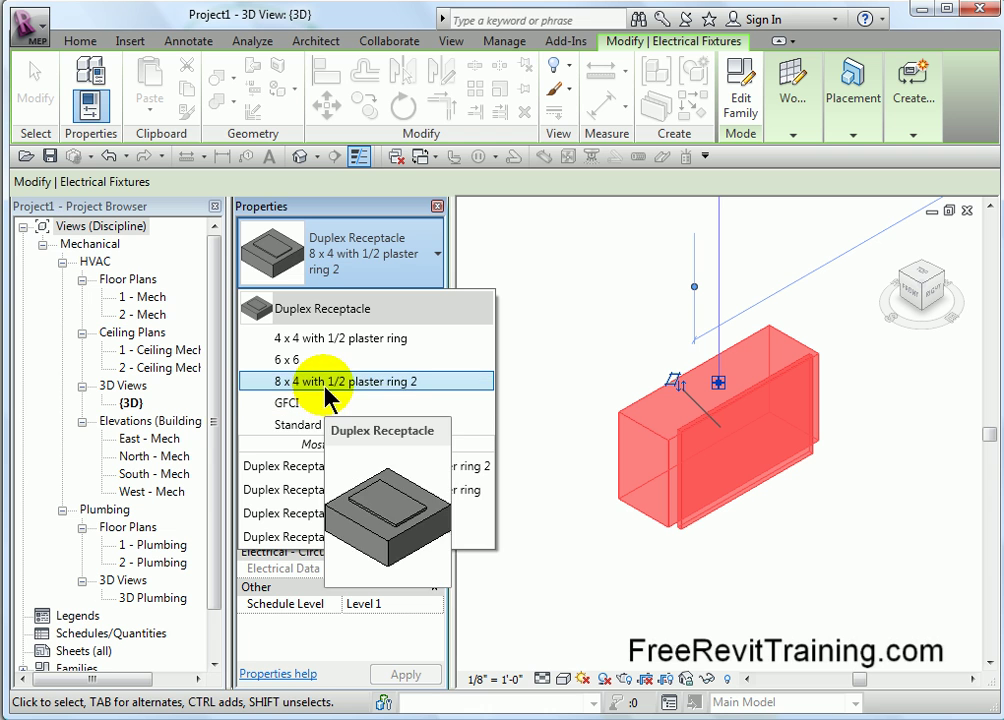
{"action": "left_click", "coordinate": [552, 578]}
{"action": "left_click", "coordinate": [769, 588]}
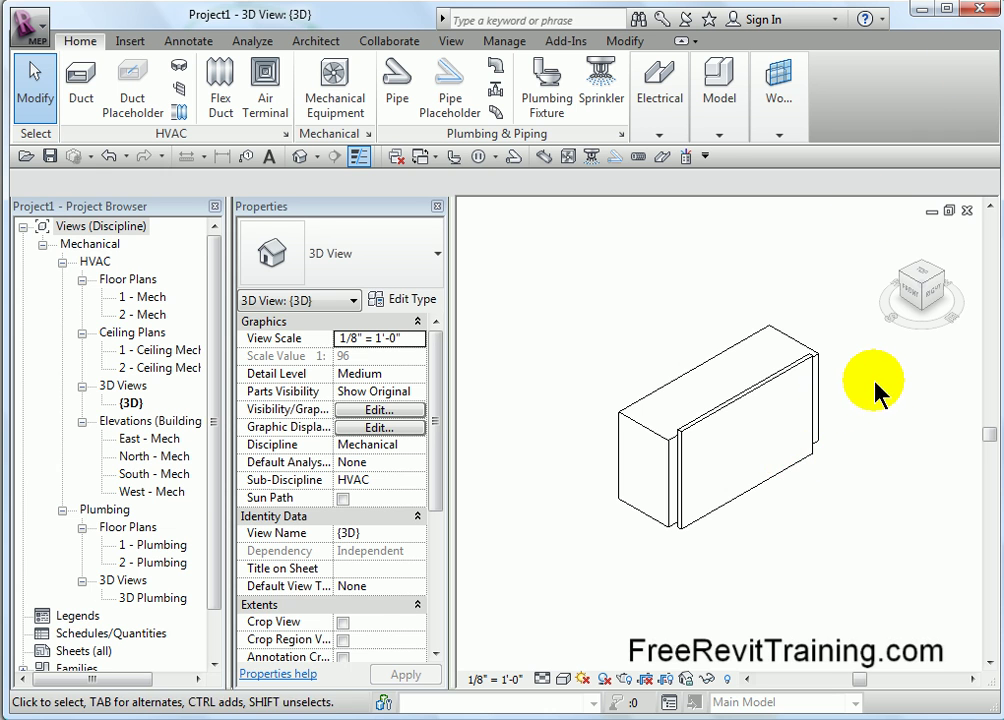
Go back to the family's 3D view and examine the properties of its existing electrical connector and the available connector types.
{"action": "key", "text": "ctrl+Tab"}
{"action": "key", "text": "ctrl+Tab"}
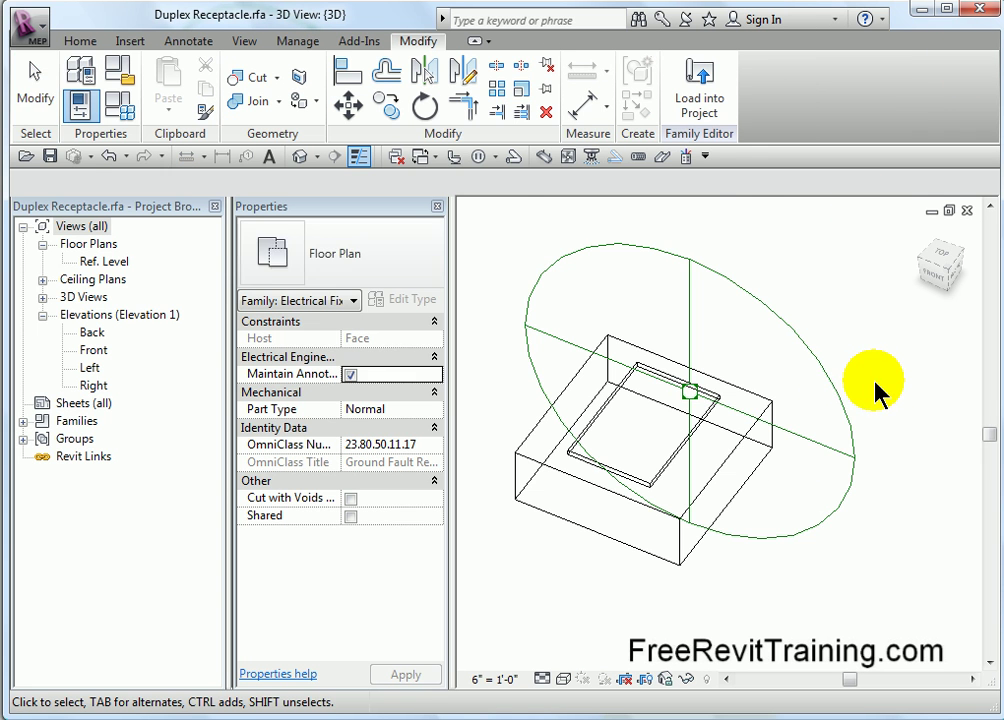
{"action": "scroll", "coordinate": [660, 515], "scroll_direction": "up", "scroll_amount": 1}
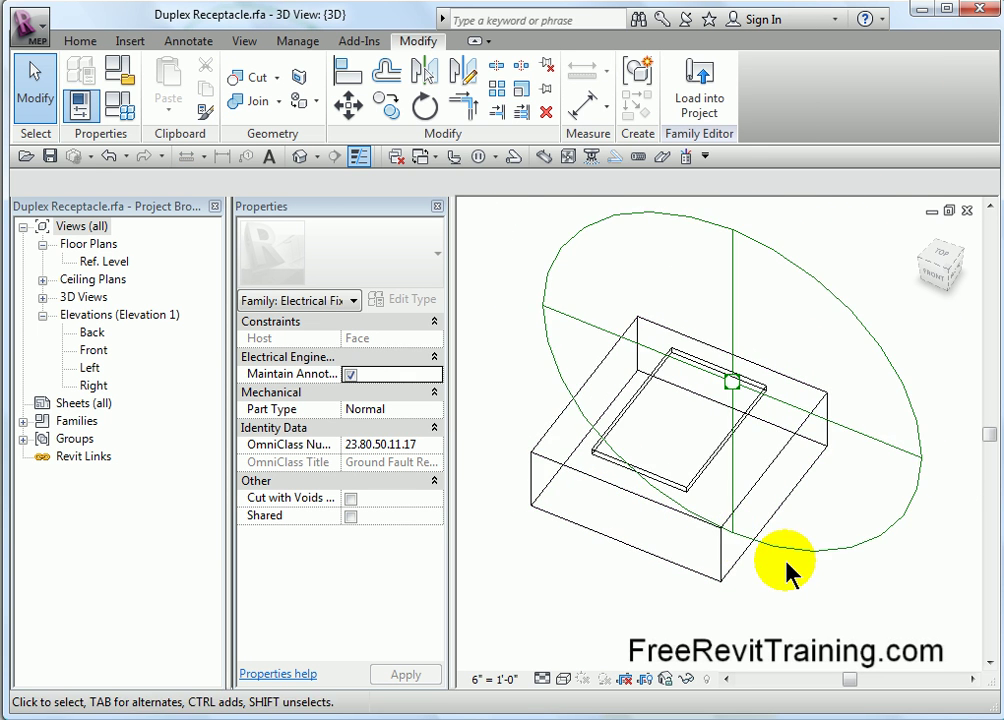
{"action": "middle_click_drag", "start_coordinate": [785, 570], "coordinate": [770, 545], "text": "shift"}
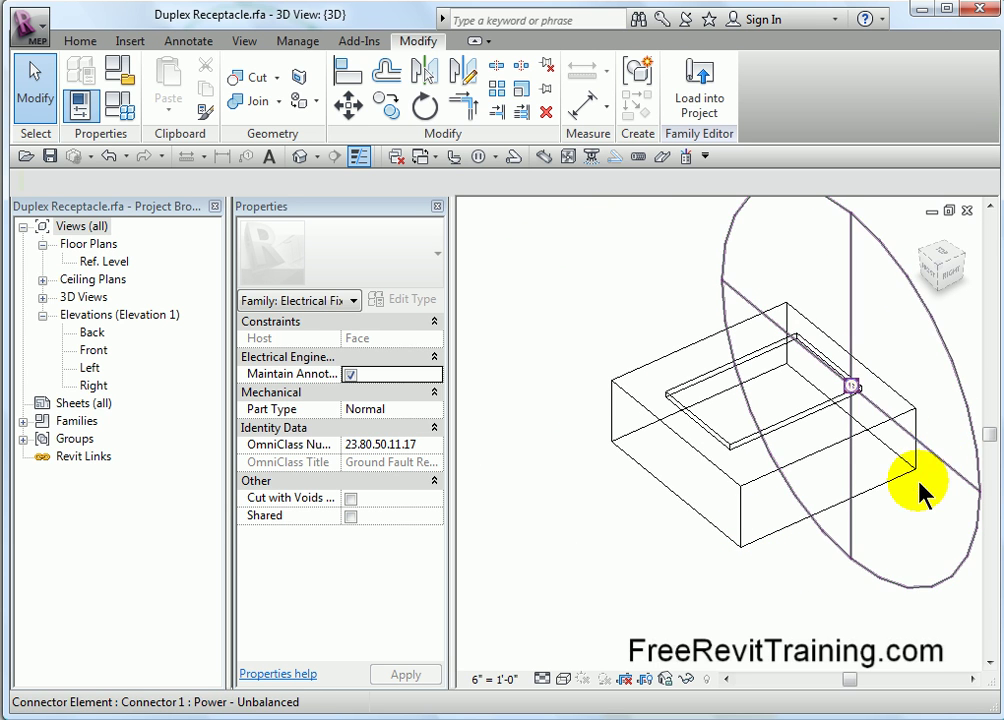
{"action": "left_click", "coordinate": [872, 540]}
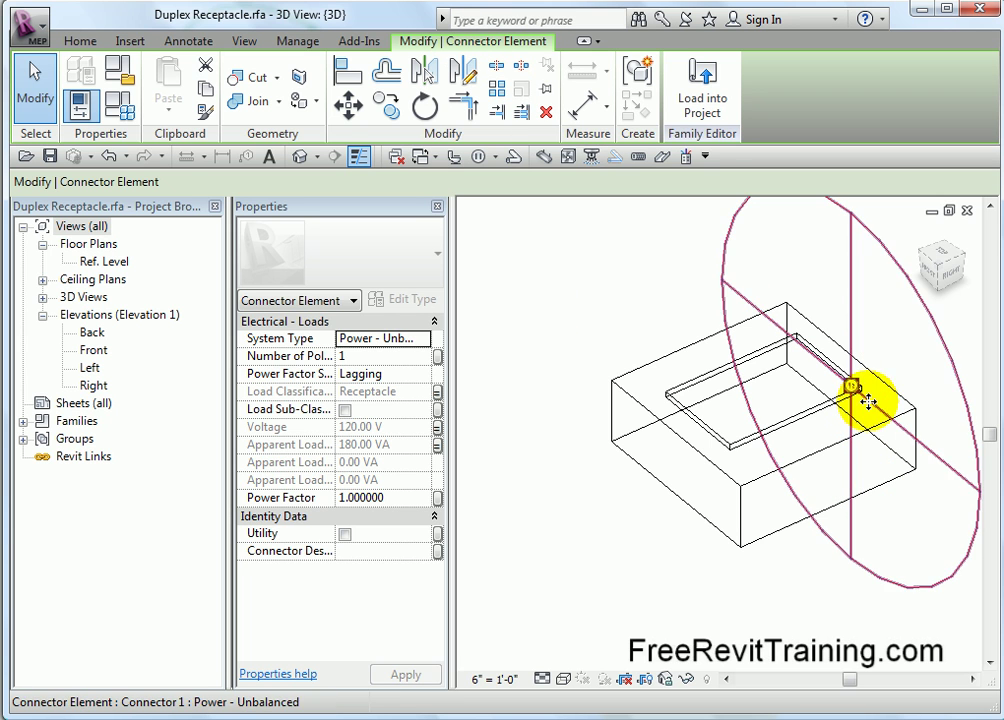
{"action": "left_click", "coordinate": [81, 46]}
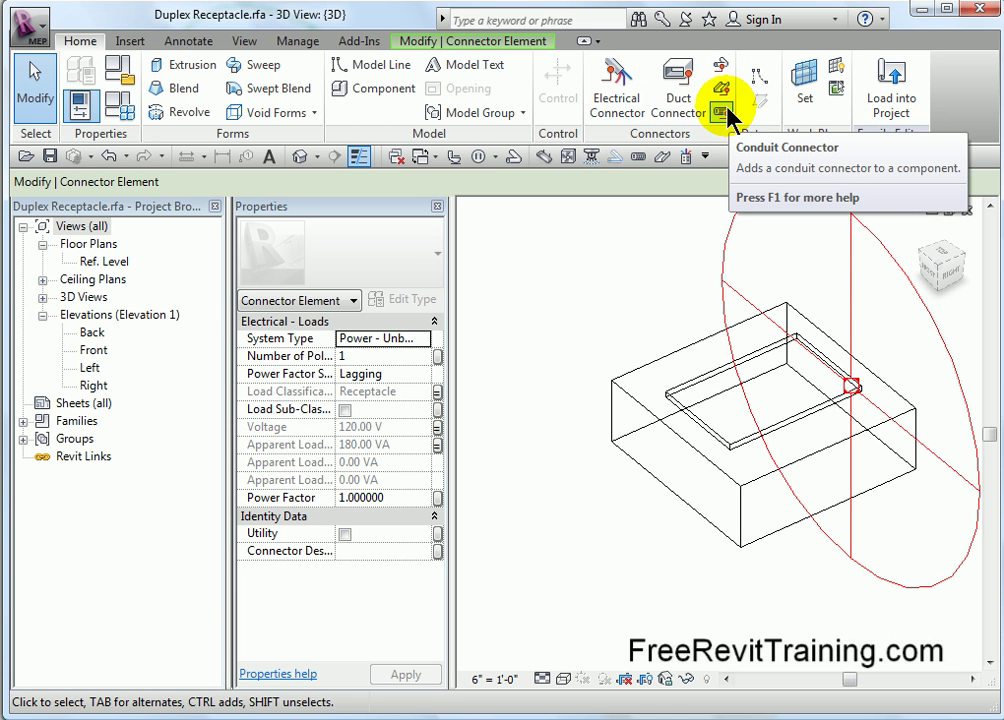
{"action": "left_click", "coordinate": [601, 318]}
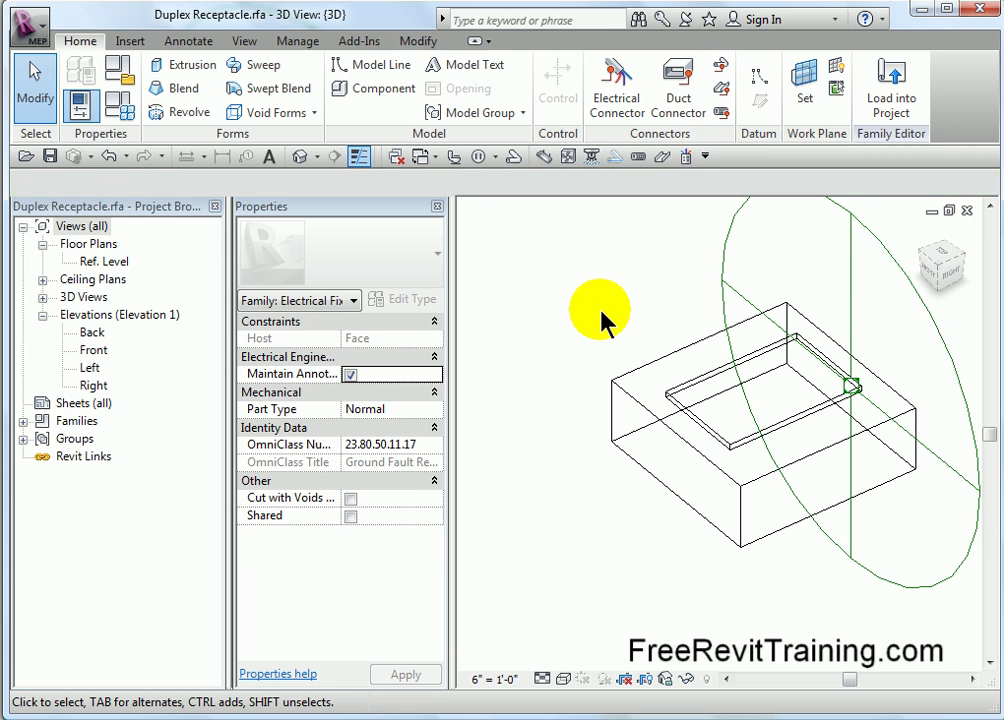
Place an individual conduit connector on the box's side face opposite the electrical connector, and select it.
{"action": "left_click", "coordinate": [726, 78]}
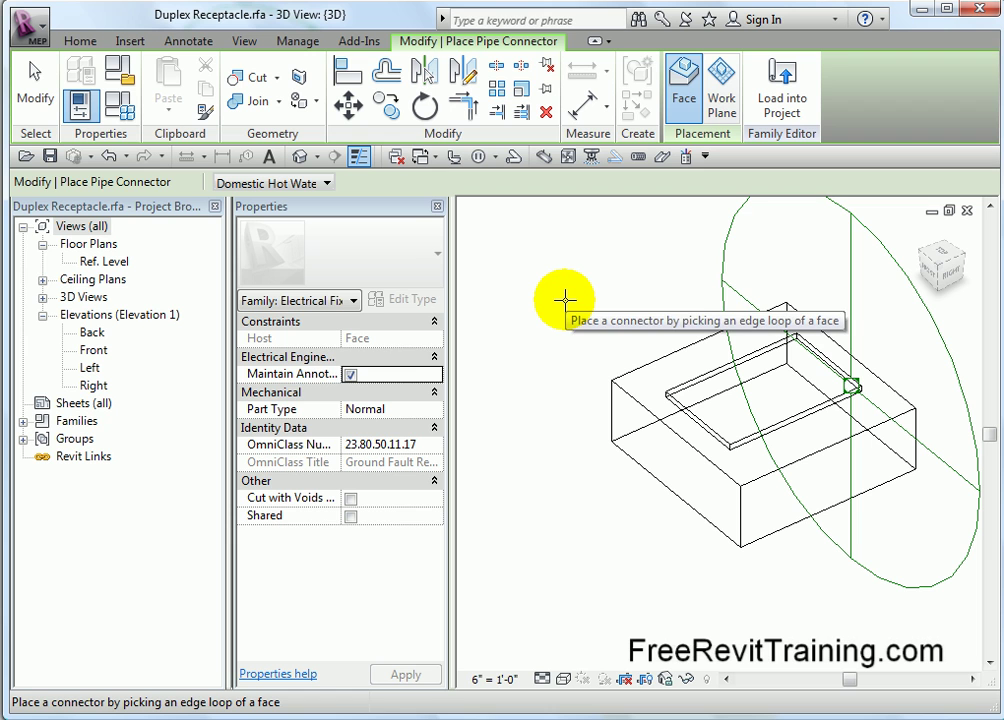
{"action": "key", "text": "Escape"}
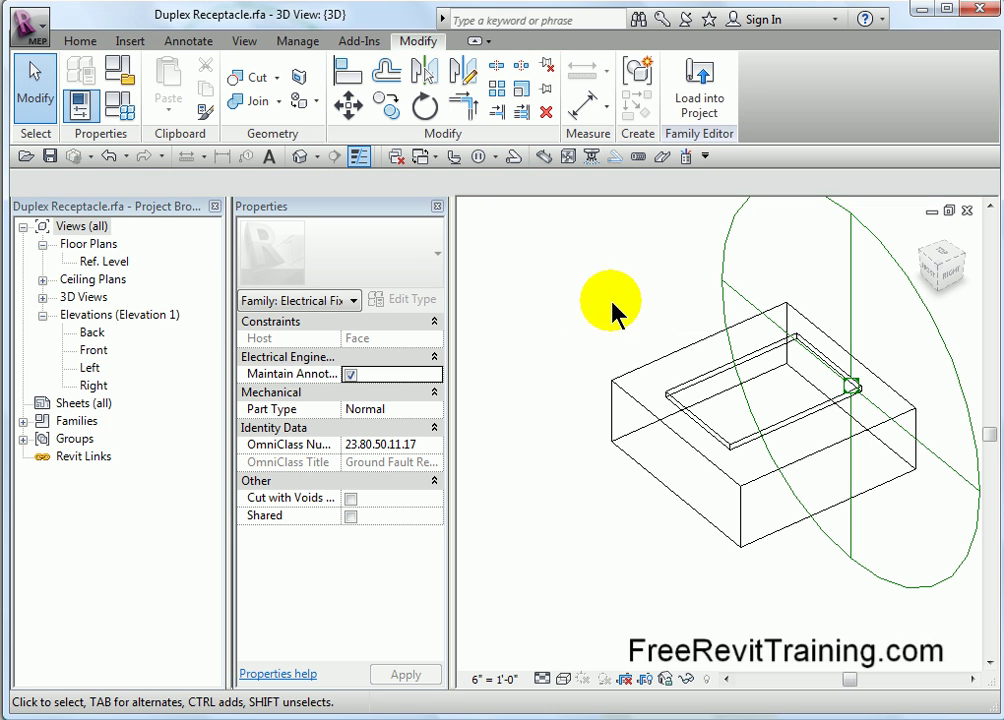
{"action": "left_click", "coordinate": [76, 42]}
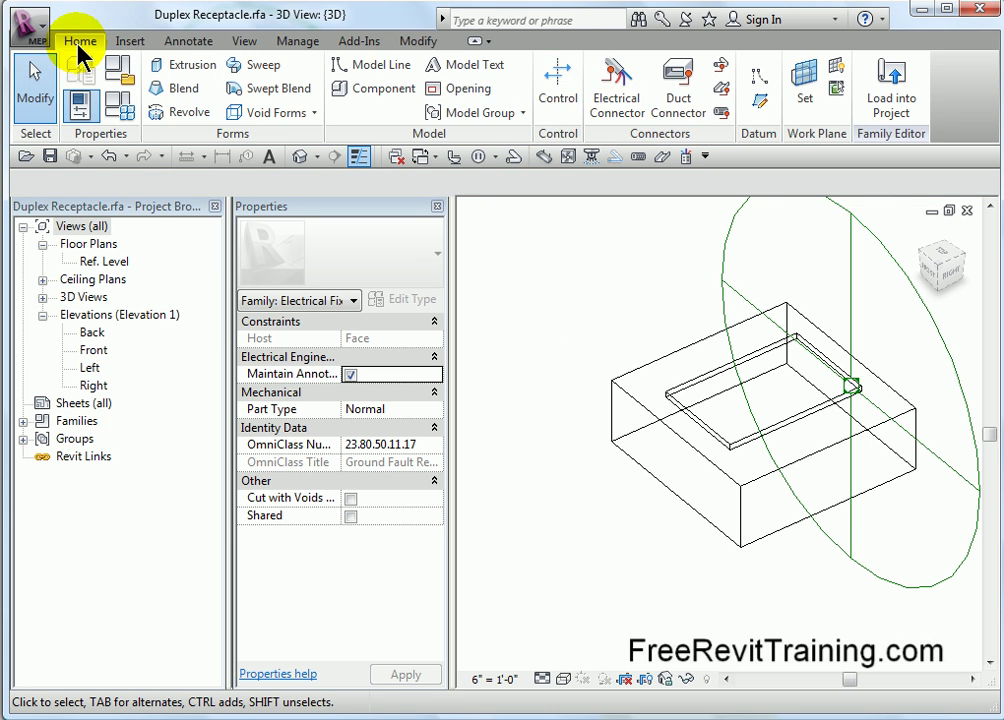
{"action": "left_click", "coordinate": [721, 113]}
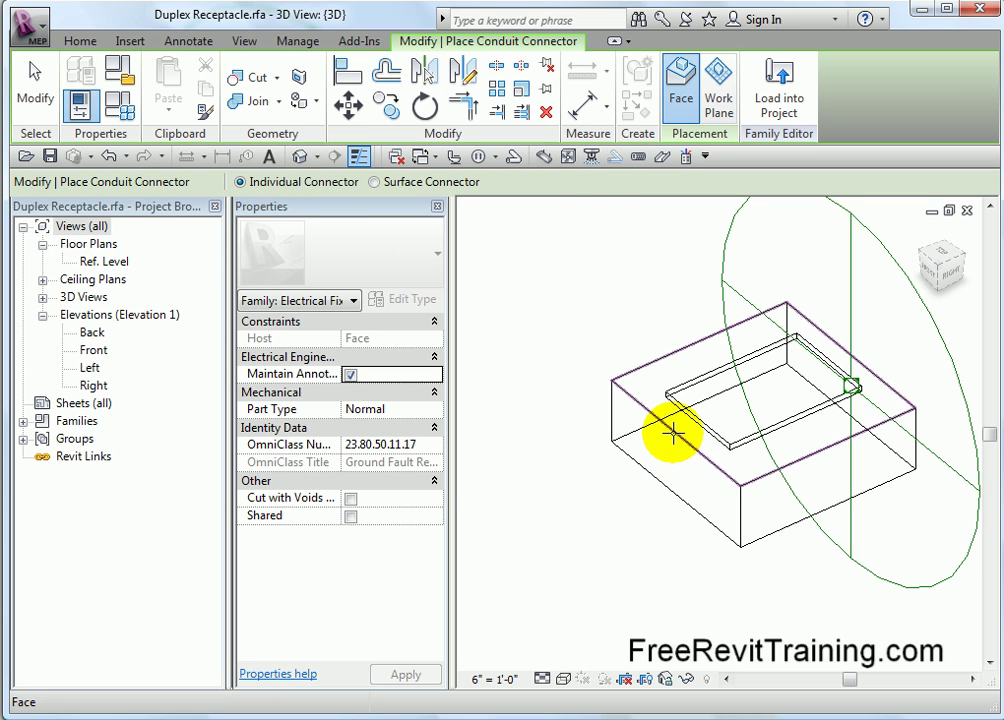
{"action": "key", "text": "Tab"}
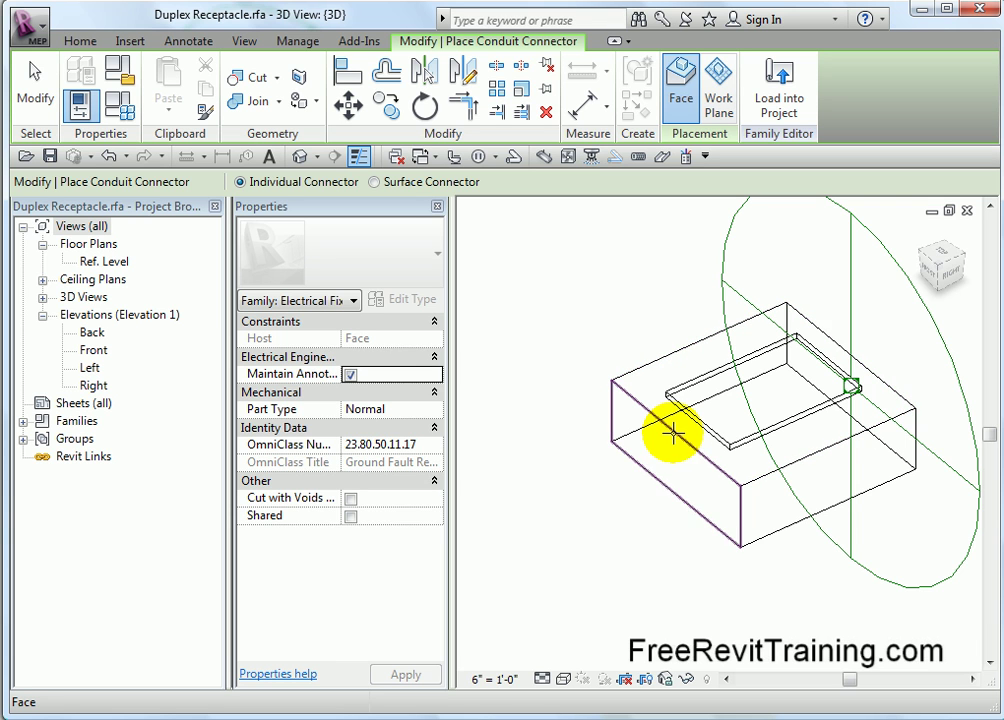
{"action": "left_click", "coordinate": [674, 432]}
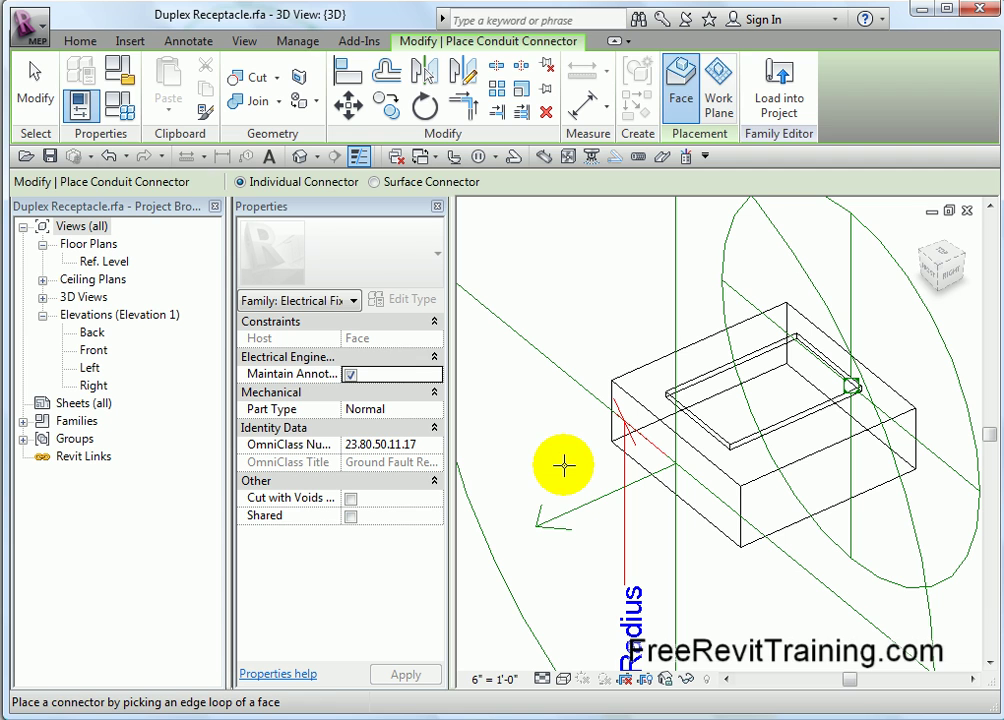
{"action": "key", "text": "Escape"}
{"action": "left_click", "coordinate": [586, 507]}
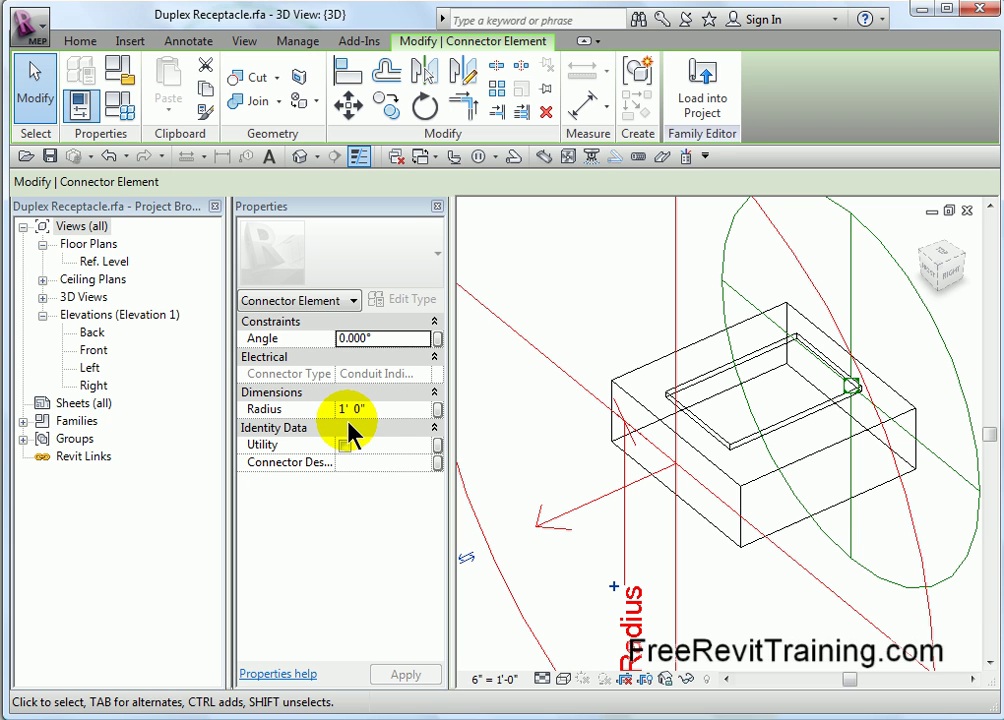
Place individual conduit connectors on the box's three remaining side faces.
{"action": "left_click", "coordinate": [538, 466]}
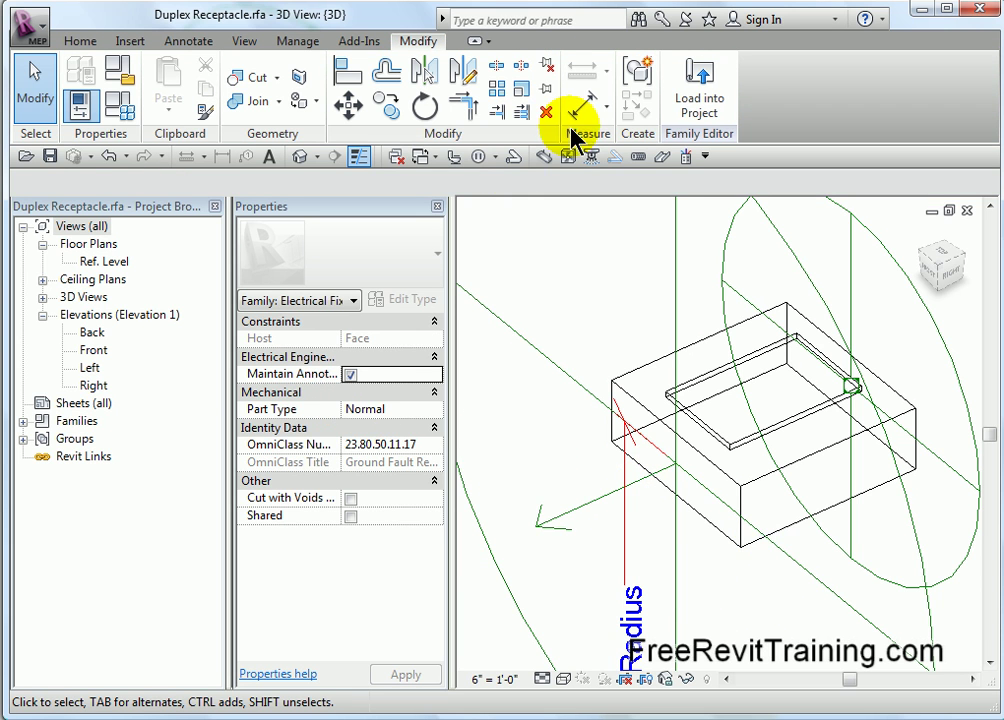
{"action": "left_click", "coordinate": [94, 44]}
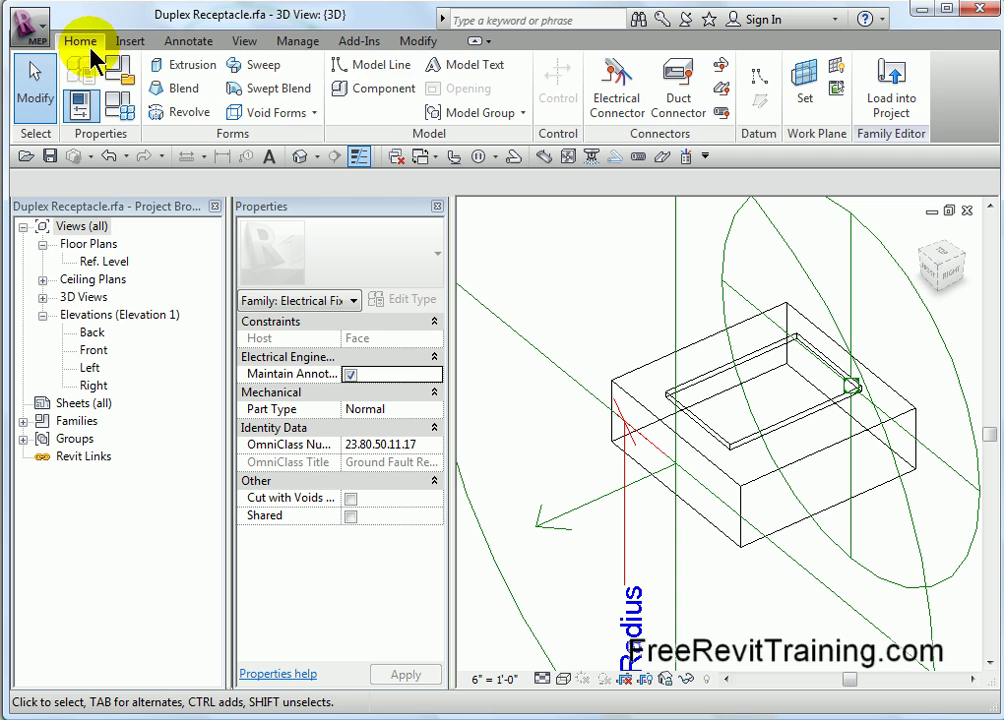
{"action": "left_click", "coordinate": [720, 113]}
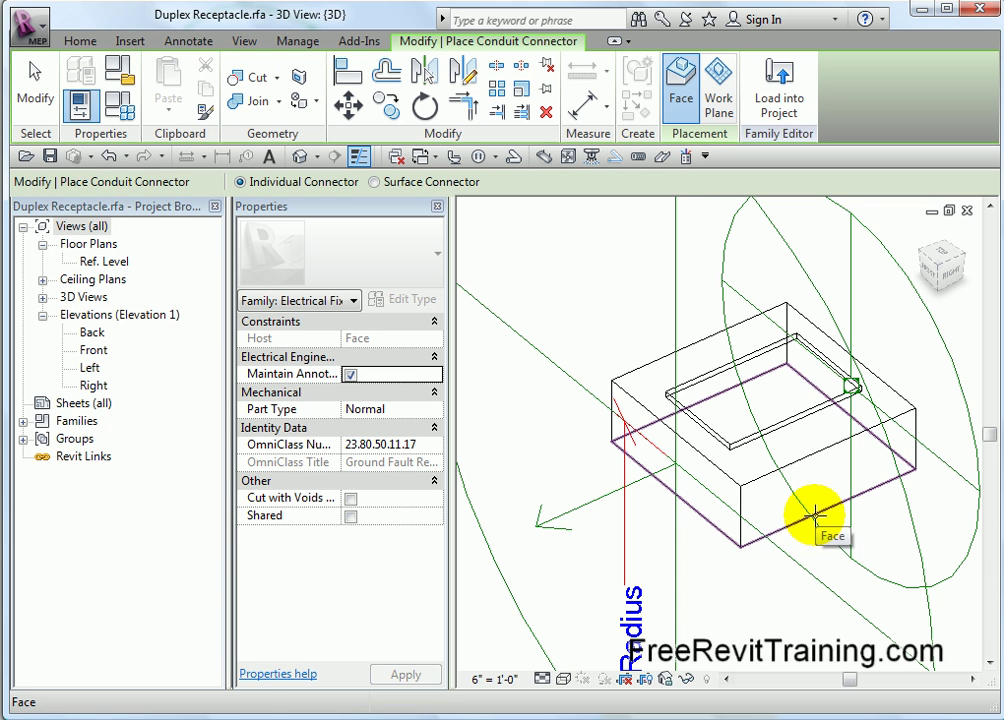
{"action": "left_click", "coordinate": [690, 343]}
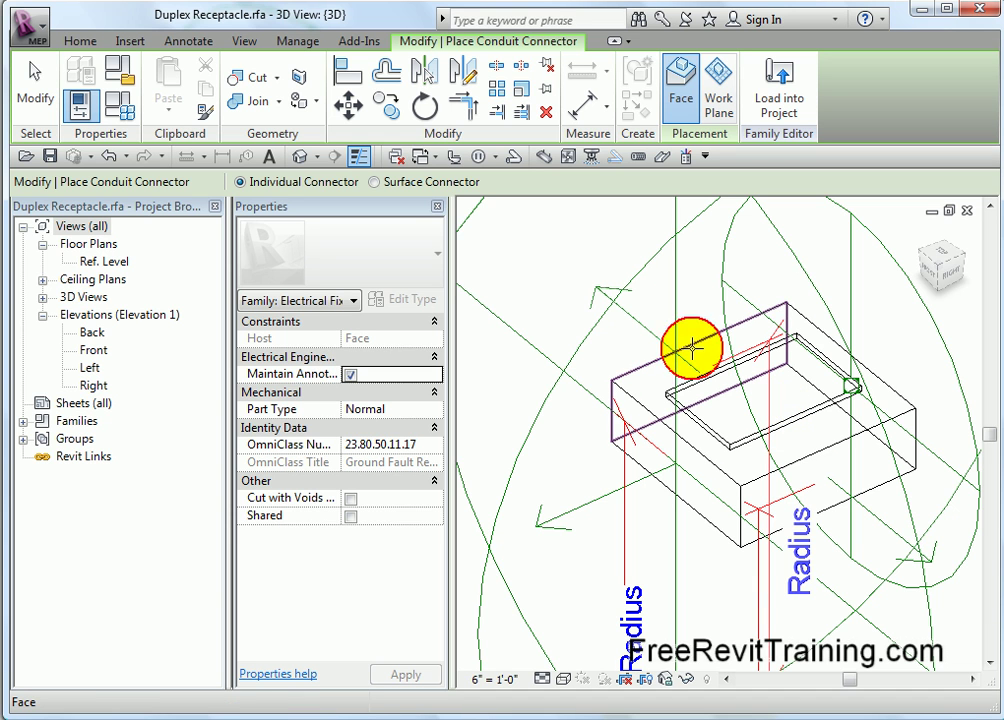
{"action": "left_click", "coordinate": [790, 310]}
{"action": "key", "text": "Escape"}
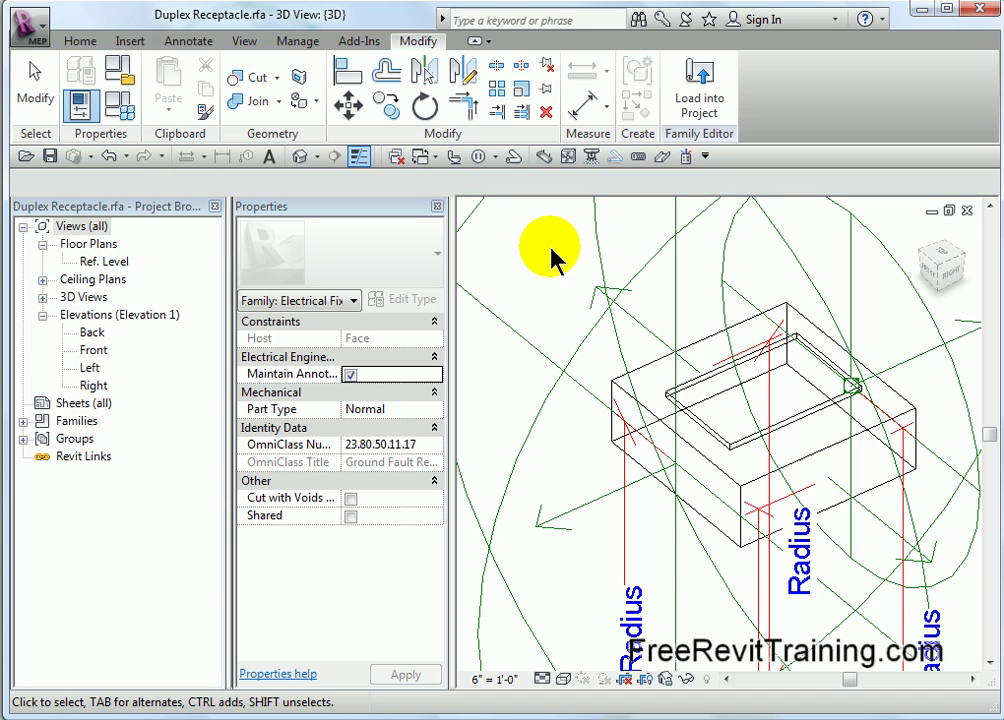
Set the radius of all four conduit connectors on the box to 0' 0 3/8".
{"action": "scroll", "coordinate": [565, 355], "scroll_direction": "down", "scroll_amount": 4}
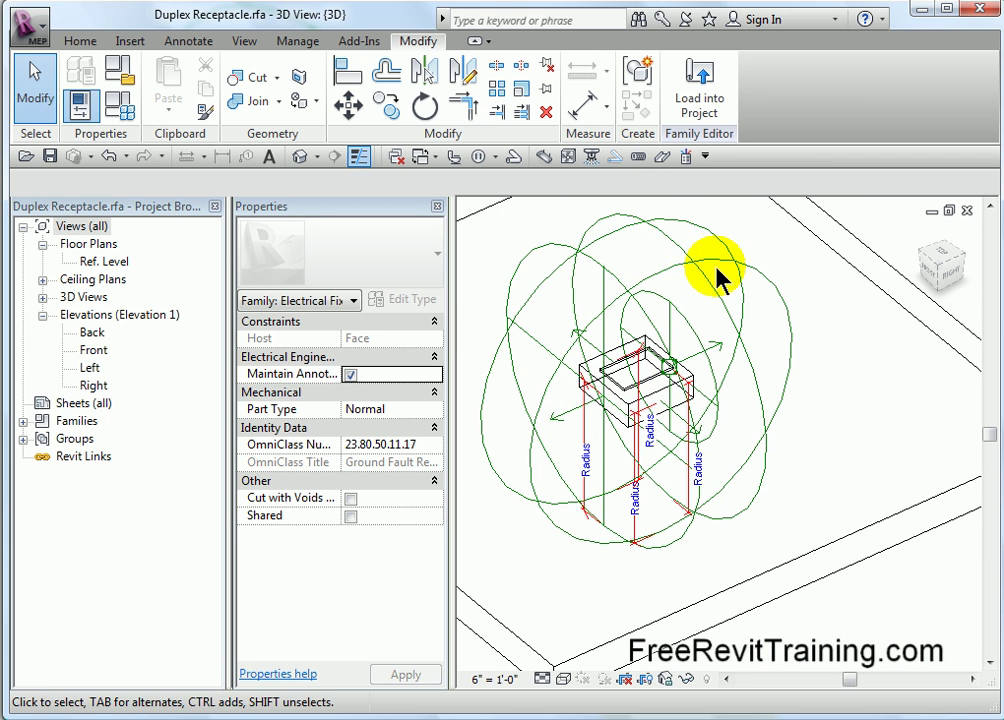
{"action": "left_click", "coordinate": [632, 217]}
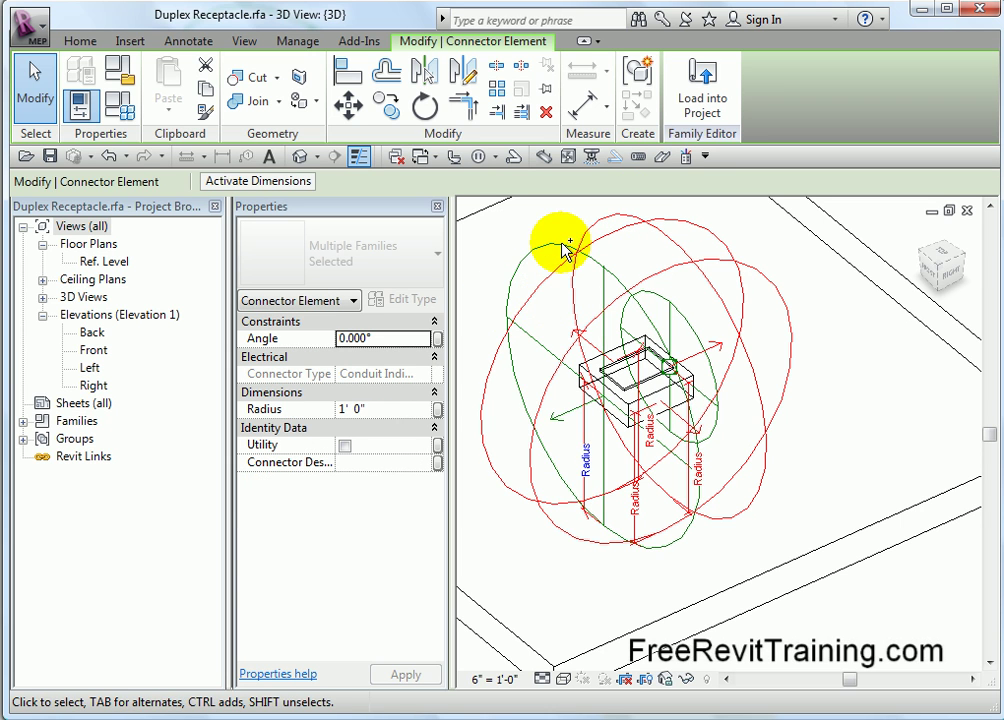
{"action": "left_click", "coordinate": [390, 408]}
{"action": "type", "text": "0 3/8"}
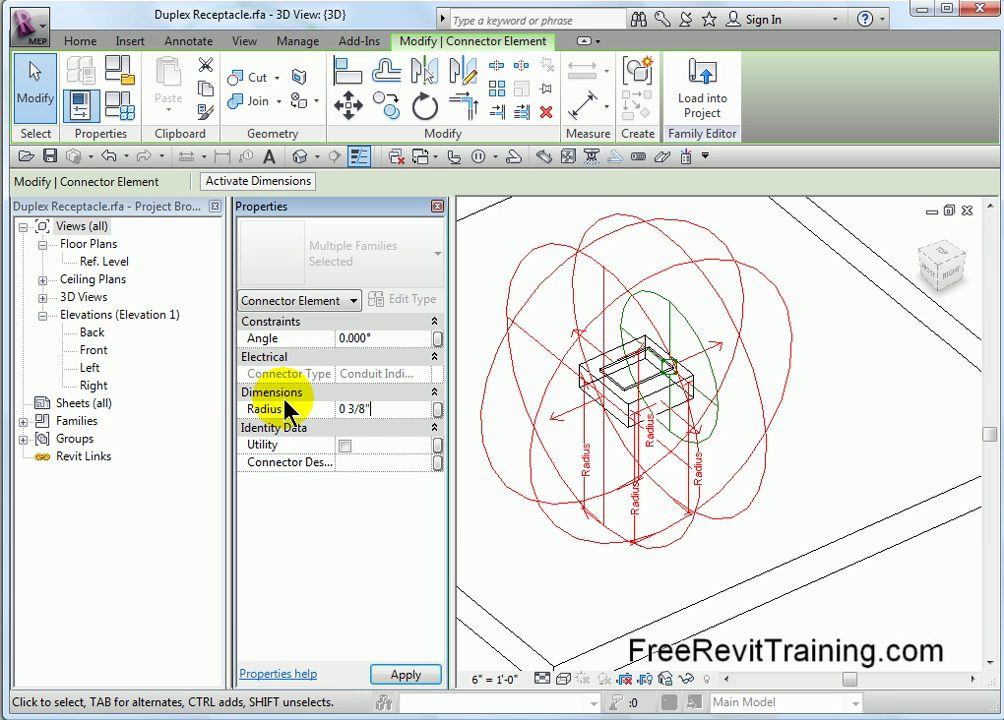
{"action": "left_click", "coordinate": [412, 674]}
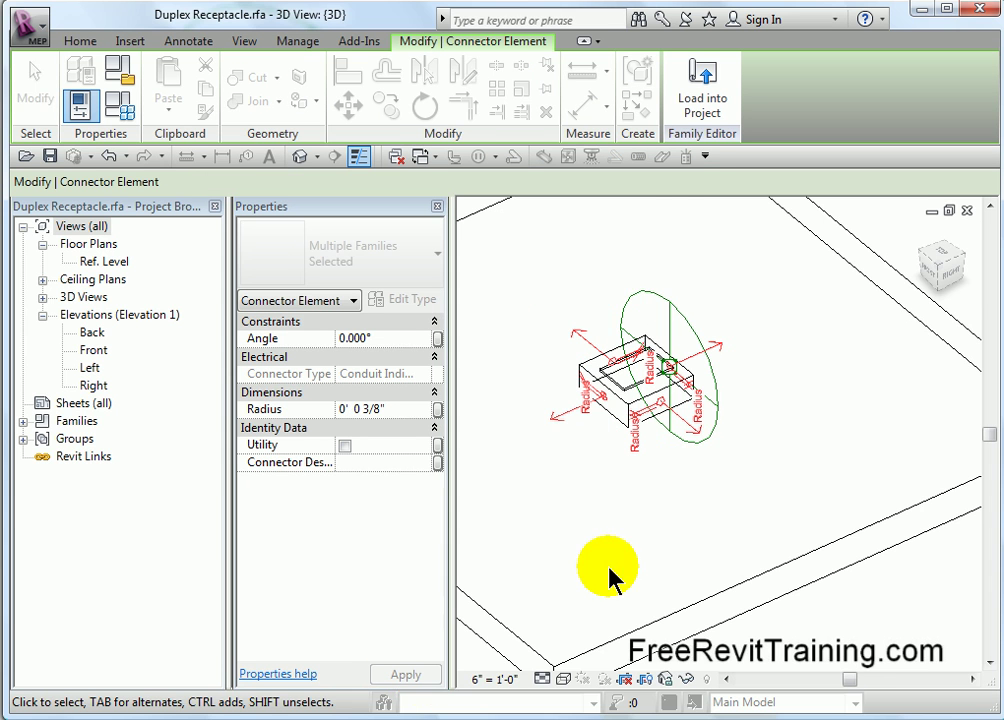
{"action": "scroll", "coordinate": [578, 447], "scroll_direction": "up", "scroll_amount": 5}
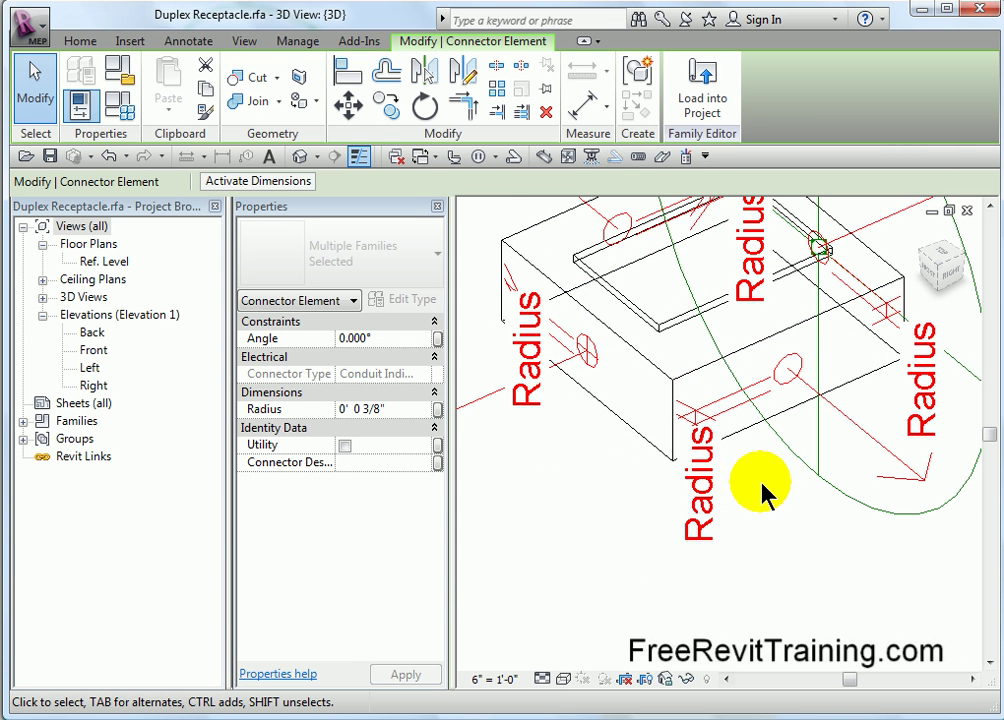
Load the family into Project1, overwriting the existing version, and open the project's default 3D view at the receptacle.
{"action": "left_click", "coordinate": [726, 124]}
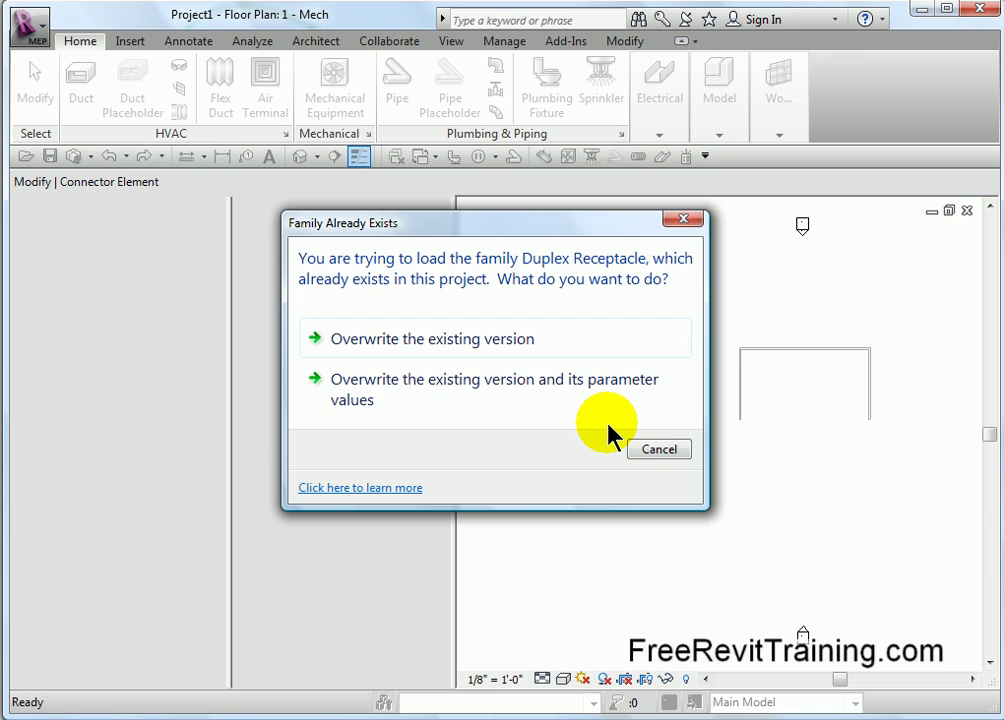
{"action": "left_click", "coordinate": [429, 334]}
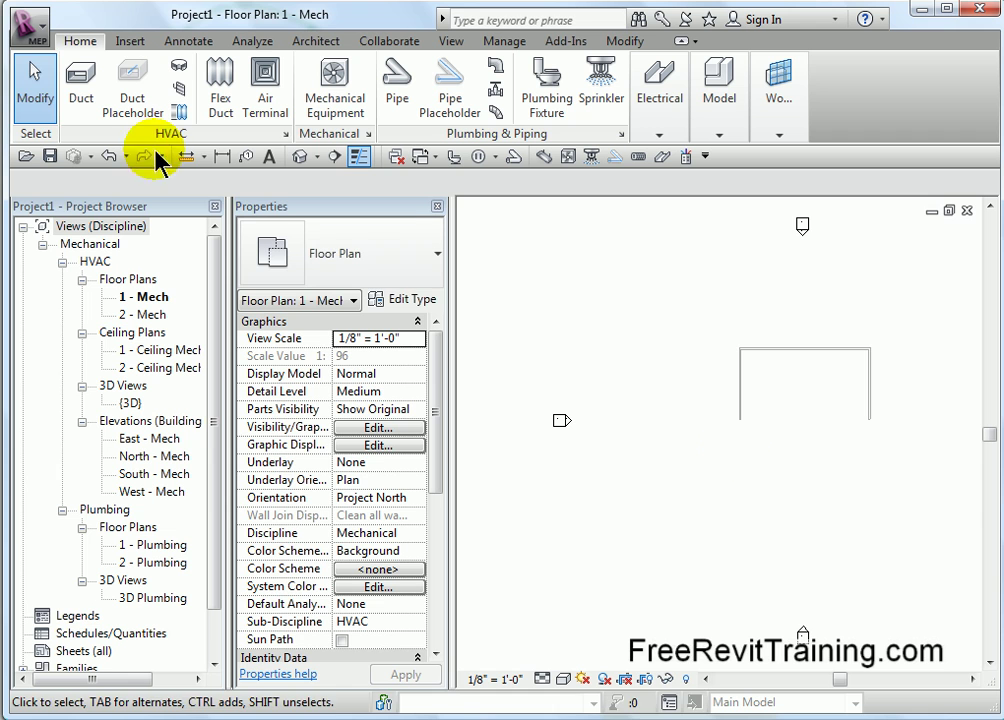
{"action": "left_click", "coordinate": [300, 157]}
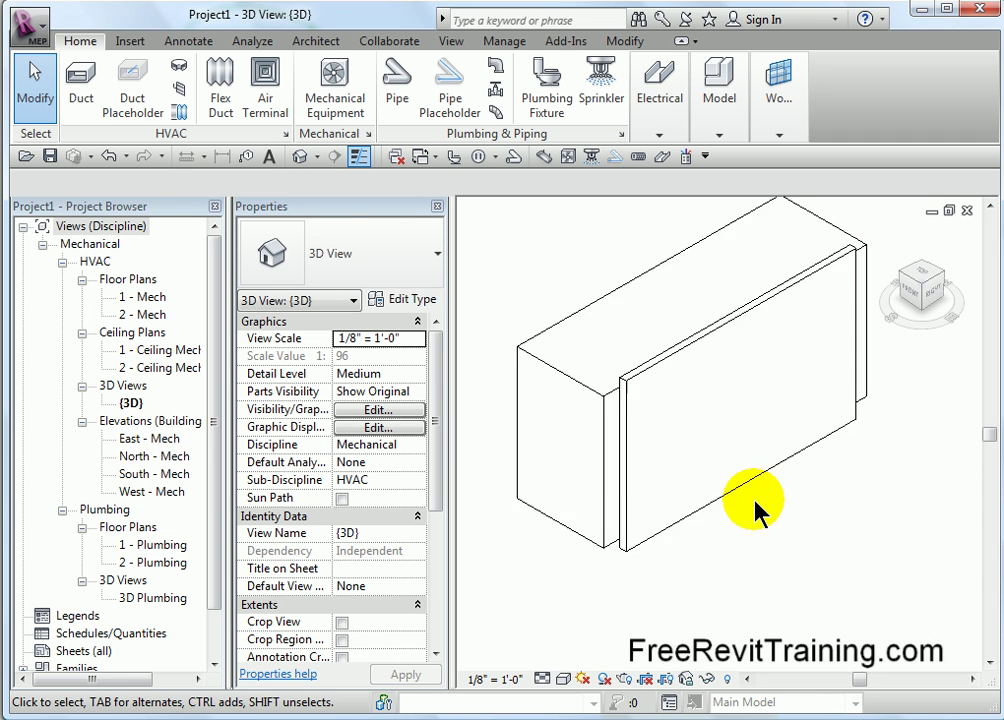
{"action": "scroll", "coordinate": [755, 505], "scroll_direction": "down", "scroll_amount": 6}
{"action": "scroll", "coordinate": [762, 540], "scroll_direction": "up", "scroll_amount": 2}
{"action": "scroll", "coordinate": [663, 511], "scroll_direction": "up", "scroll_amount": 3}
Try to draw a 3/4" conduit upward from the placed receptacle's top conduit connector in the 3D view.
{"action": "left_click", "coordinate": [677, 376]}
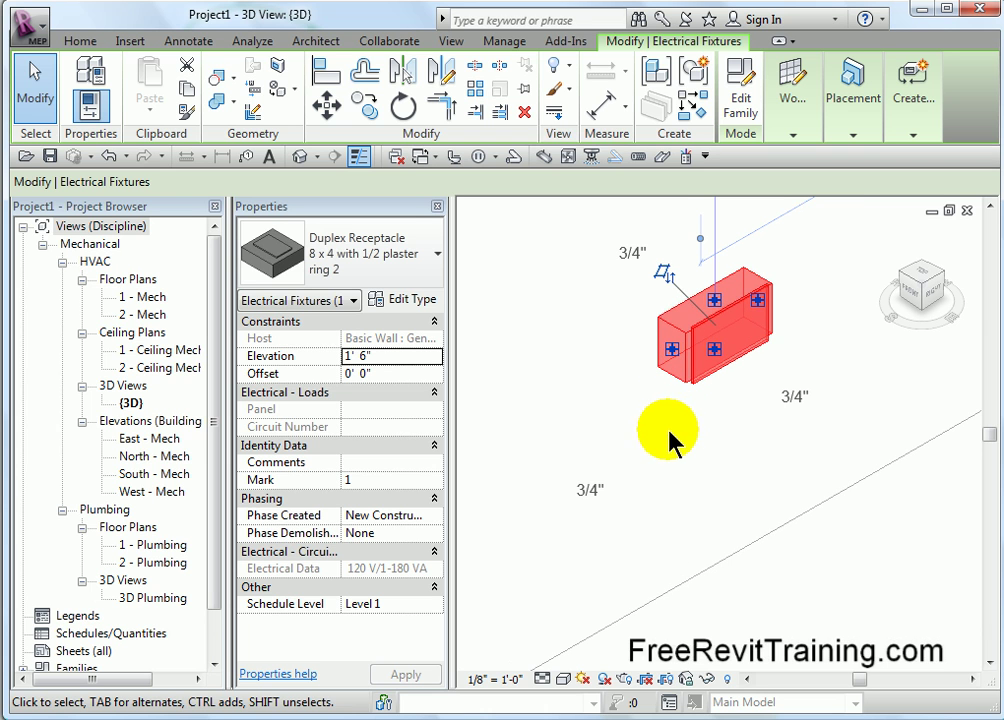
{"action": "scroll", "coordinate": [746, 336], "scroll_direction": "up", "scroll_amount": 1}
{"action": "left_click", "coordinate": [716, 300]}
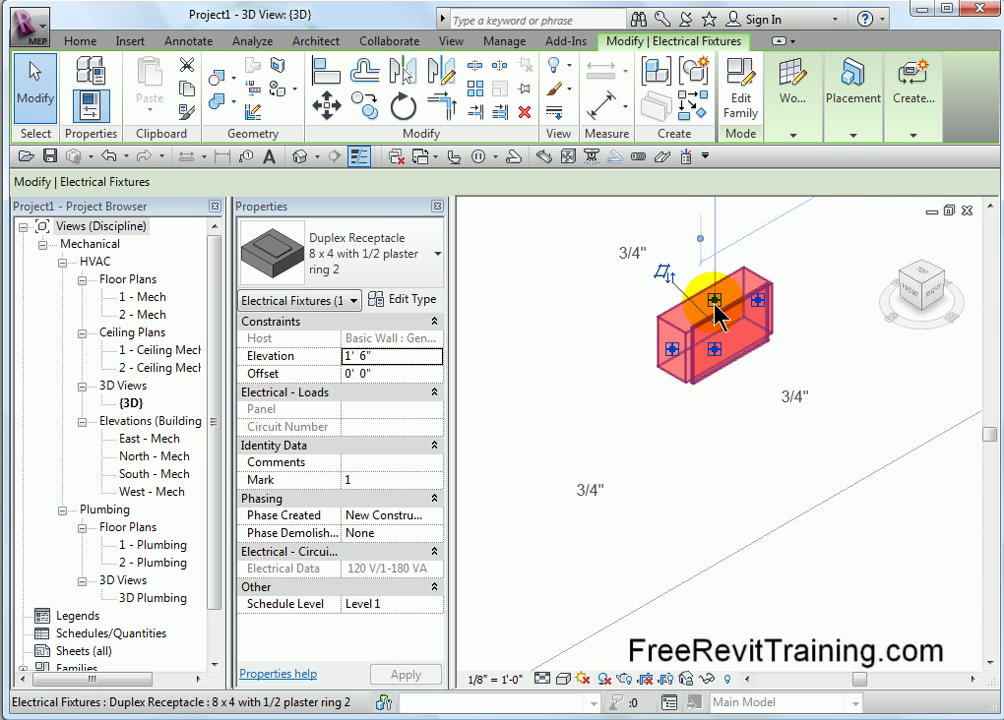
{"action": "right_click", "coordinate": [714, 304]}
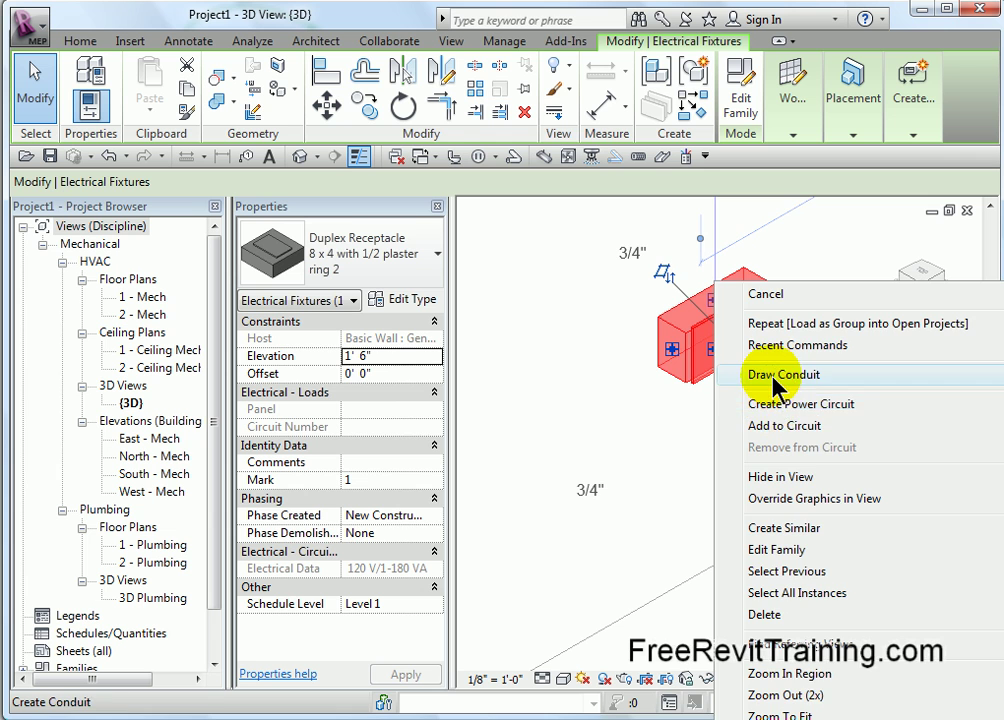
{"action": "left_click", "coordinate": [722, 374]}
{"action": "middle_click_drag", "start_coordinate": [714, 230], "coordinate": [716, 442]}
{"action": "left_click", "coordinate": [709, 259]}
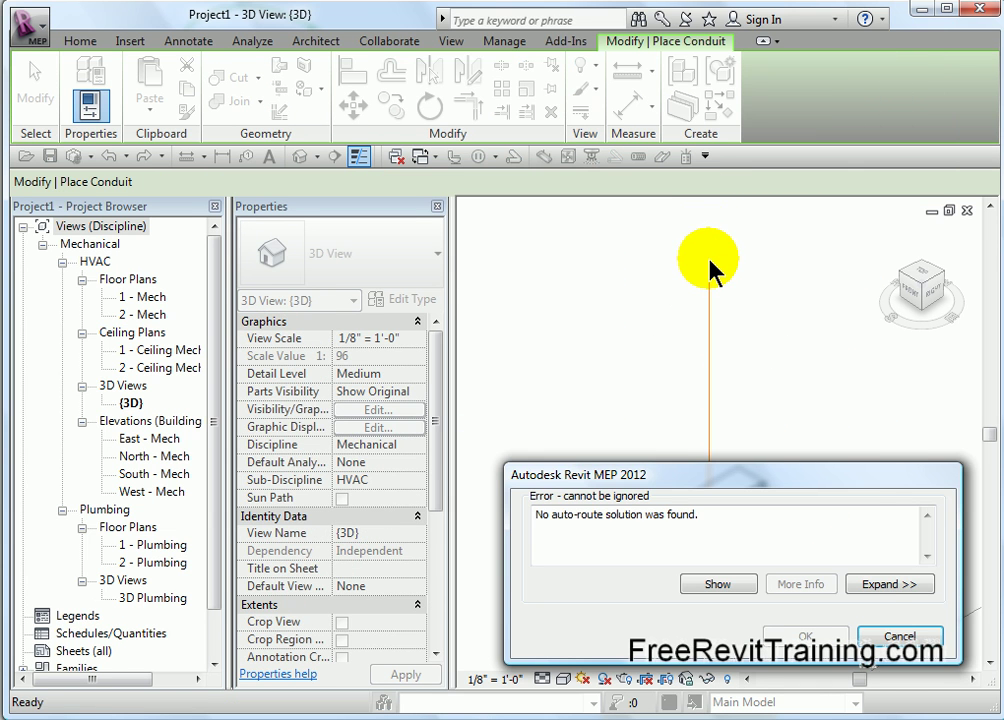
{"action": "left_click", "coordinate": [908, 635]}
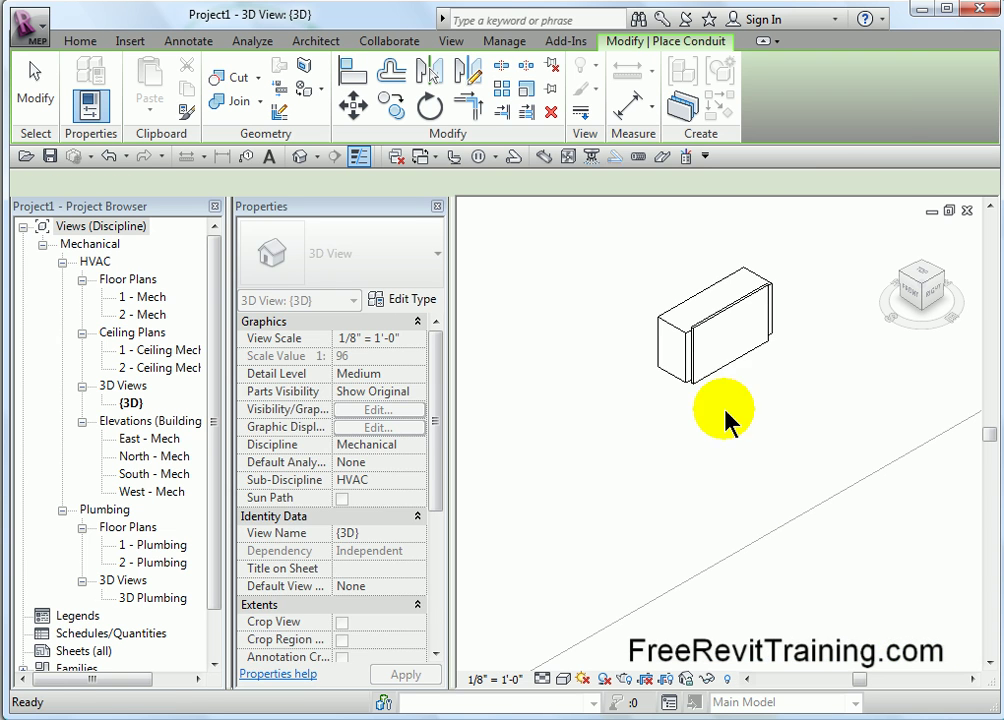
{"action": "scroll", "coordinate": [670, 410], "scroll_direction": "down", "scroll_amount": 2}
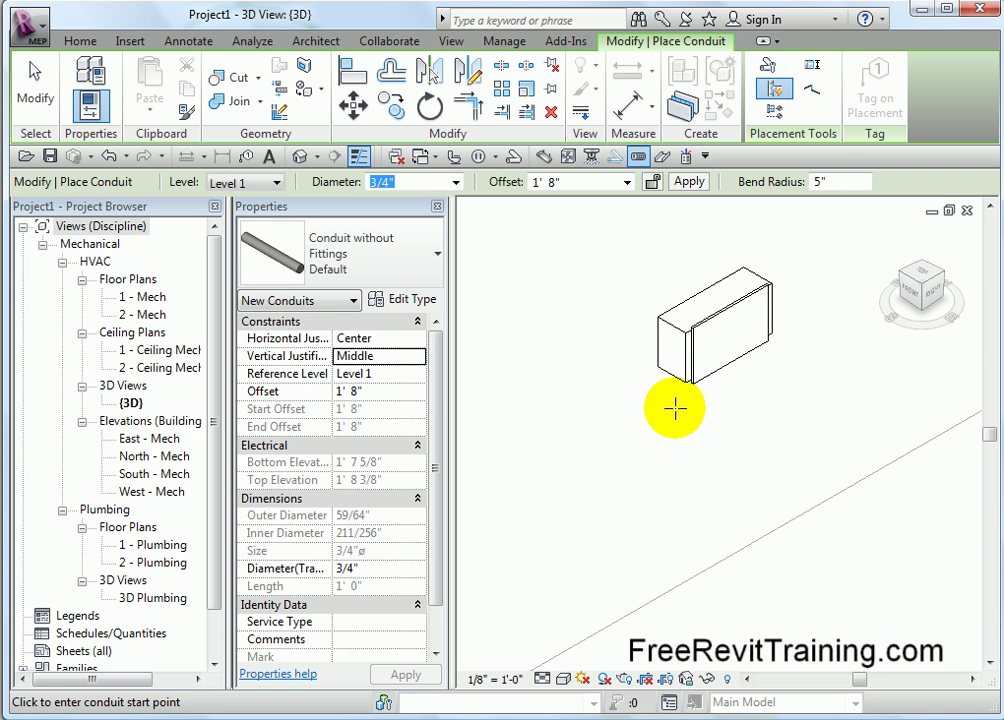
{"action": "key", "text": "Escape"}
{"action": "key", "text": "Escape"}
Retry the conduit run from the receptacle's top connector, ending it farther above the box.
{"action": "scroll", "coordinate": [672, 425], "scroll_direction": "down", "scroll_amount": 2}
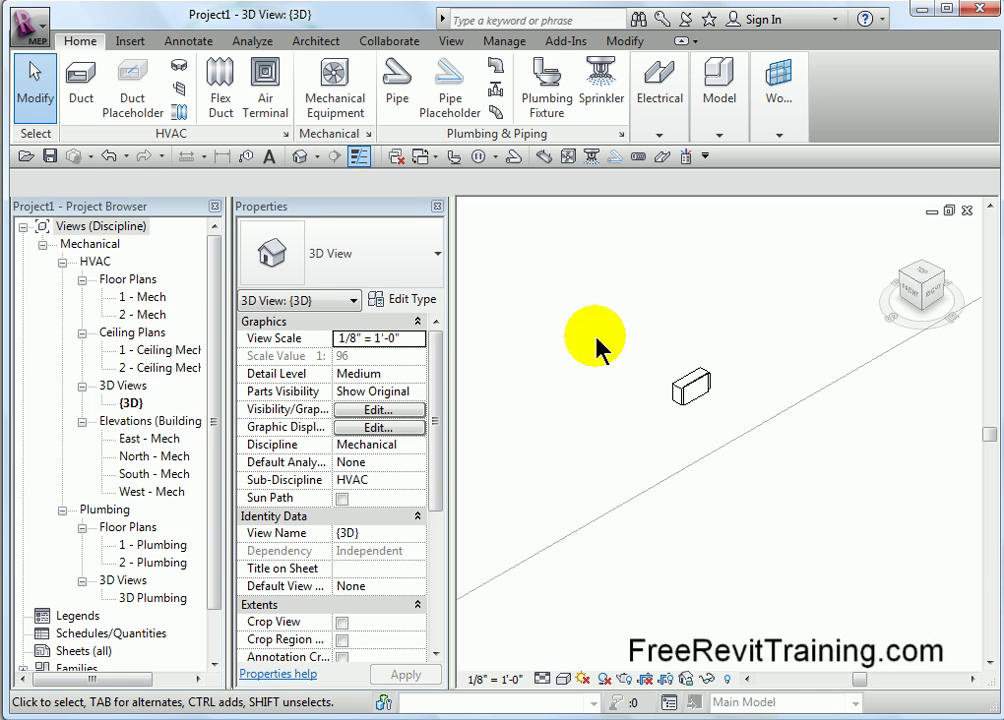
{"action": "left_click", "coordinate": [690, 384]}
{"action": "left_click", "coordinate": [631, 424]}
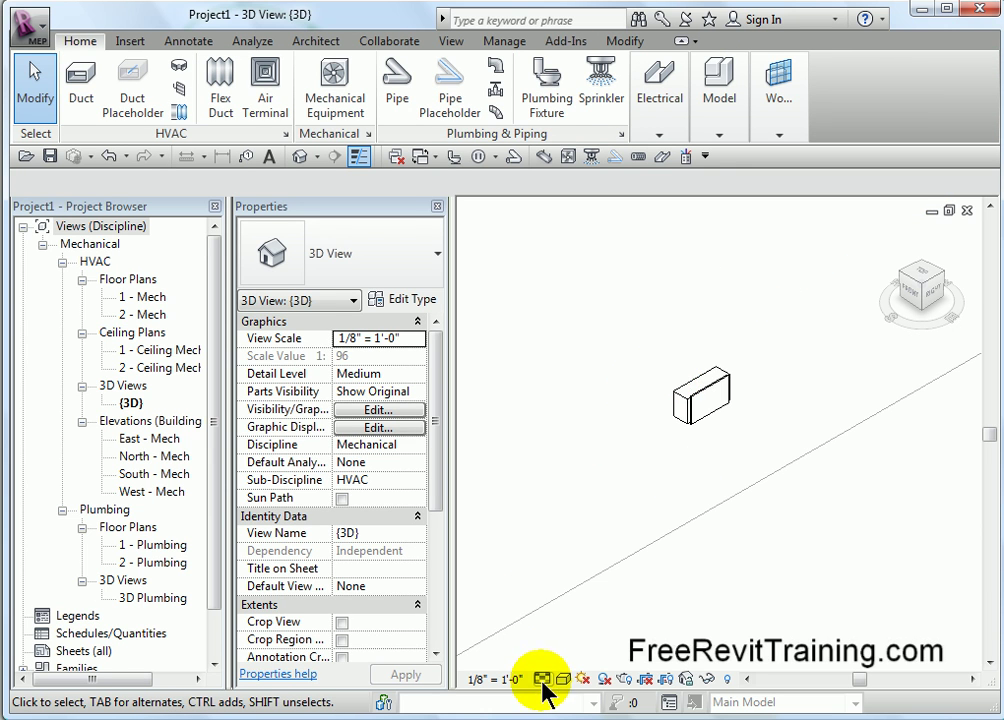
{"action": "left_click", "coordinate": [695, 385]}
{"action": "left_click", "coordinate": [683, 394]}
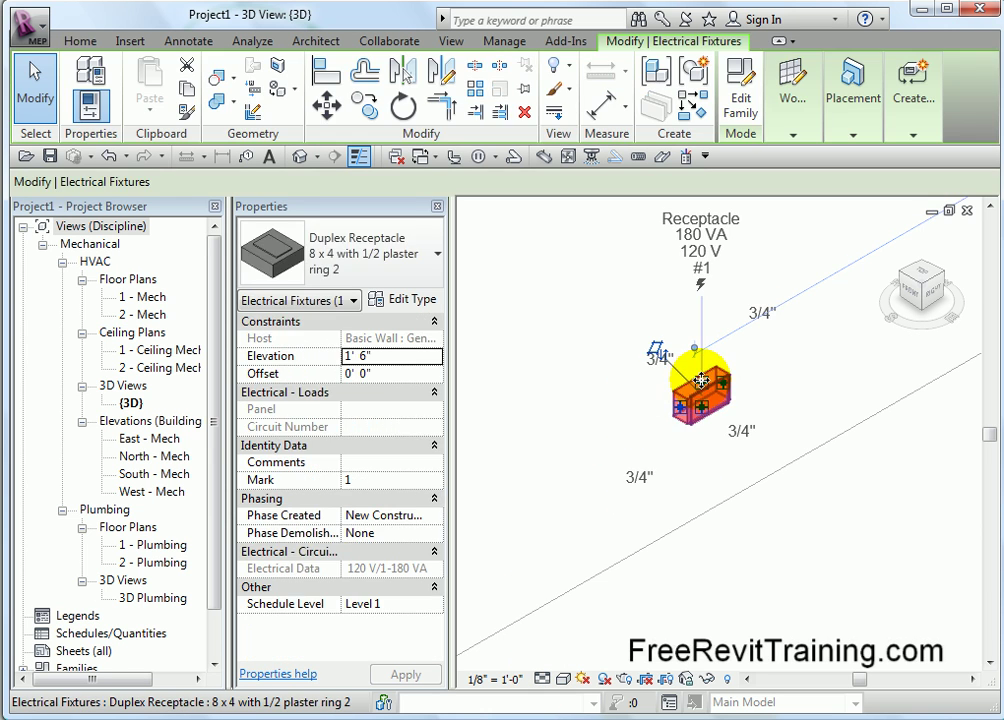
{"action": "right_click", "coordinate": [700, 395]}
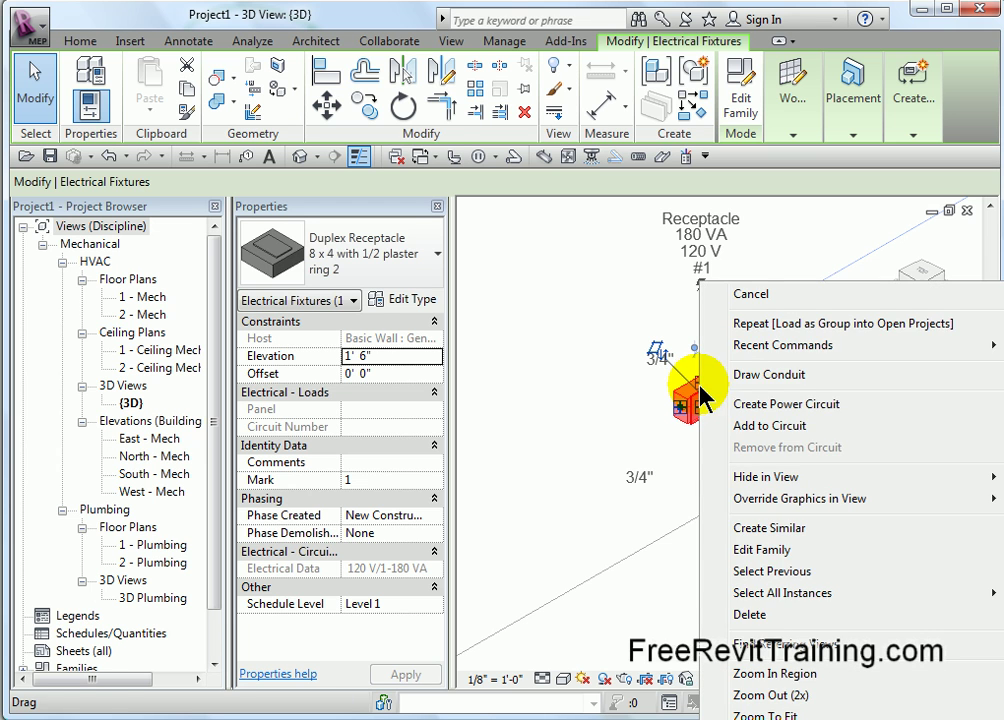
{"action": "left_click", "coordinate": [752, 374]}
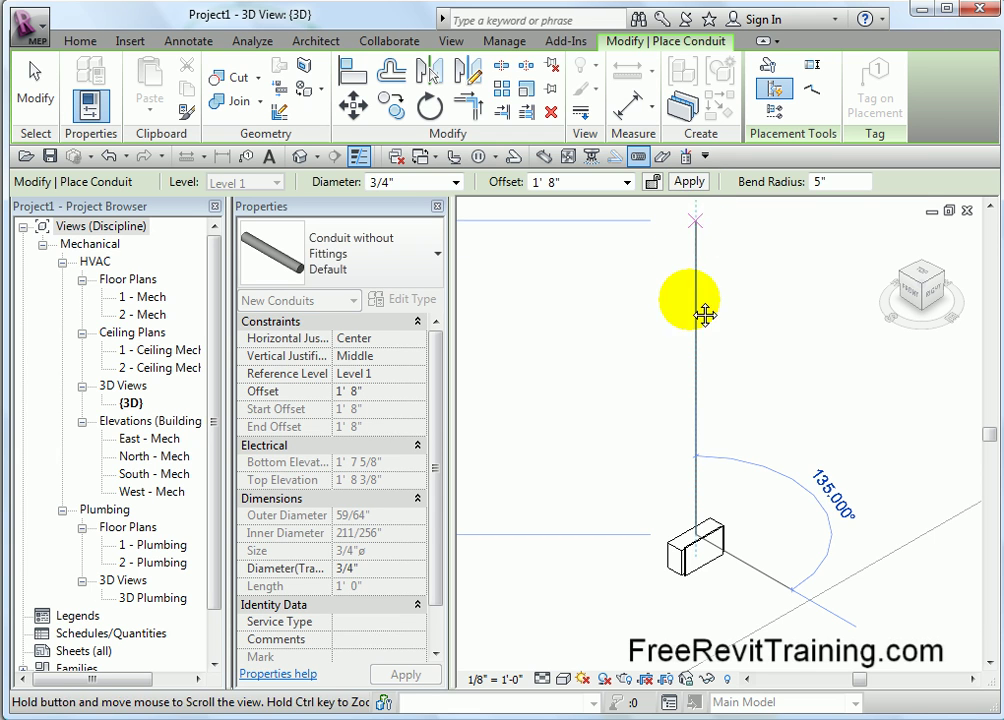
{"action": "left_click", "coordinate": [695, 251]}
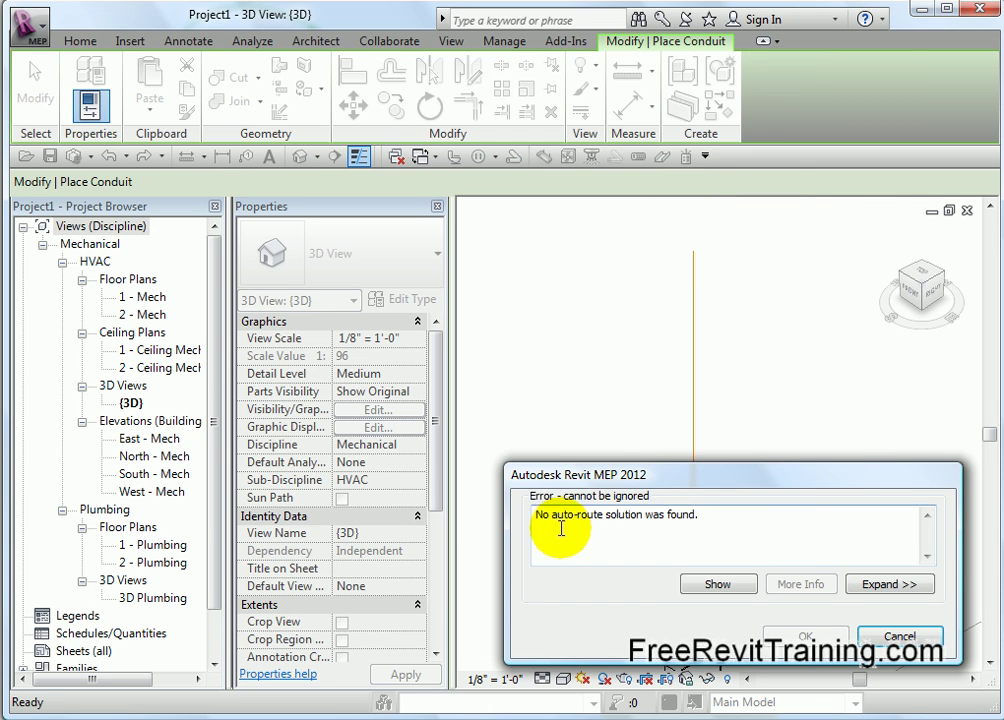
{"action": "left_click", "coordinate": [900, 636]}
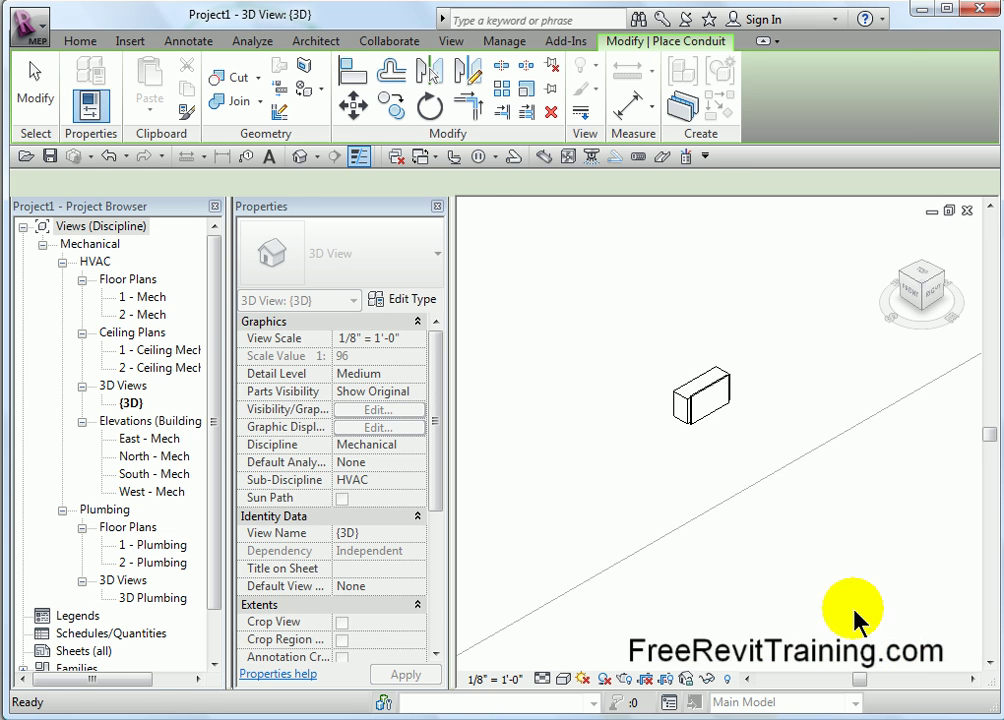
Open the 1 - Mech floor plan, reveal its hidden elements, and select the duplex receptacle on the wall.
{"action": "double_click", "coordinate": [152, 298]}
{"action": "scroll", "coordinate": [740, 440], "scroll_direction": "up", "scroll_amount": 3}
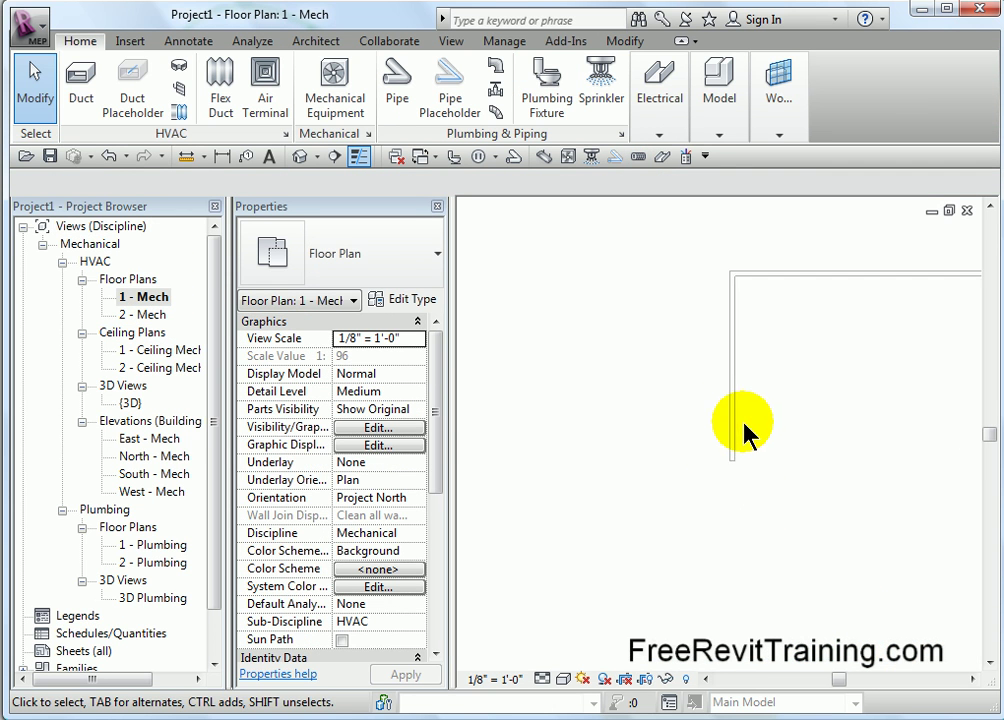
{"action": "left_click", "coordinate": [686, 679]}
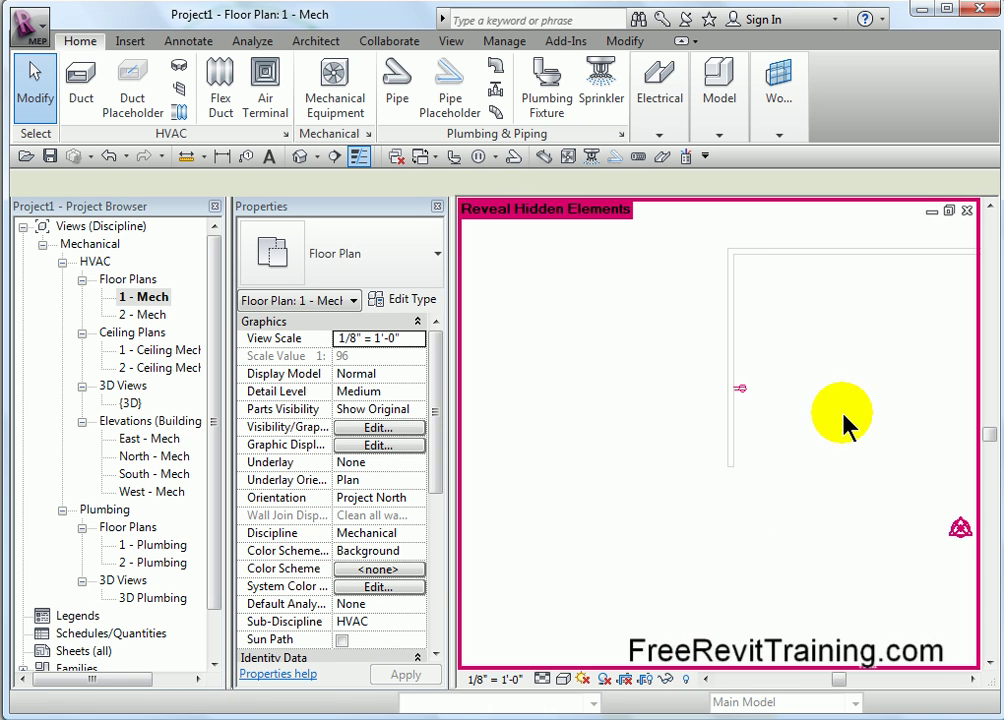
{"action": "left_click", "coordinate": [752, 398]}
{"action": "scroll", "coordinate": [762, 410], "scroll_direction": "up", "scroll_amount": 4}
{"action": "middle_click_drag", "start_coordinate": [806, 458], "coordinate": [790, 550]}
{"action": "left_click_drag", "start_coordinate": [695, 394], "coordinate": [697, 395]}
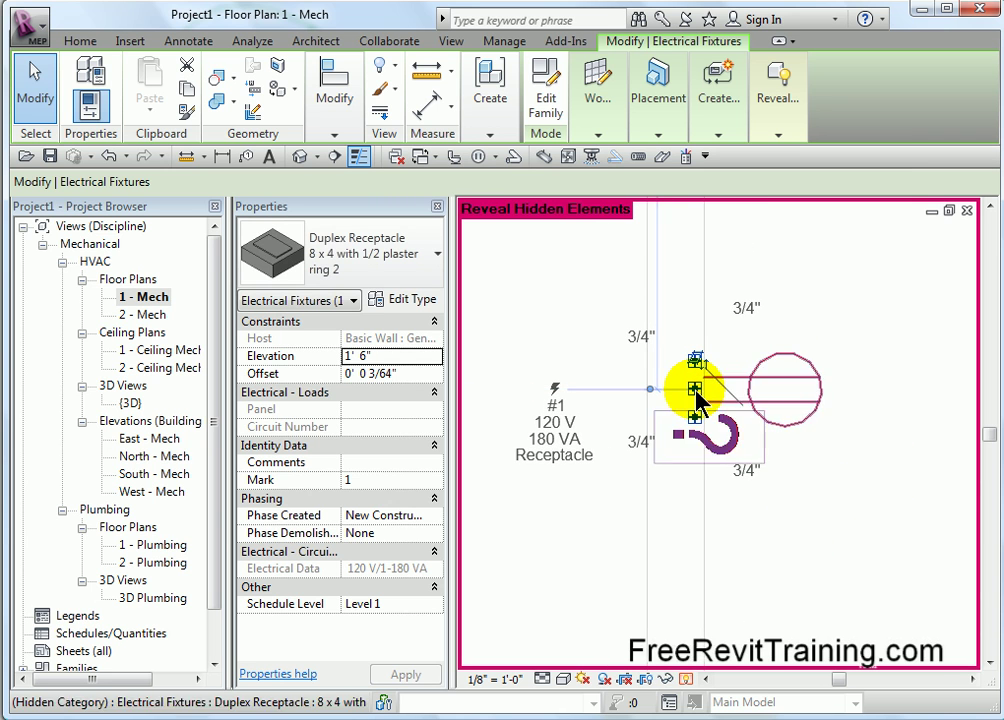
Try to draw a horizontal conduit from the receptacle's Connector 5 at 1'-8", using an offset of 9' 0".
{"action": "right_click", "coordinate": [697, 398]}
{"action": "left_click", "coordinate": [745, 350]}
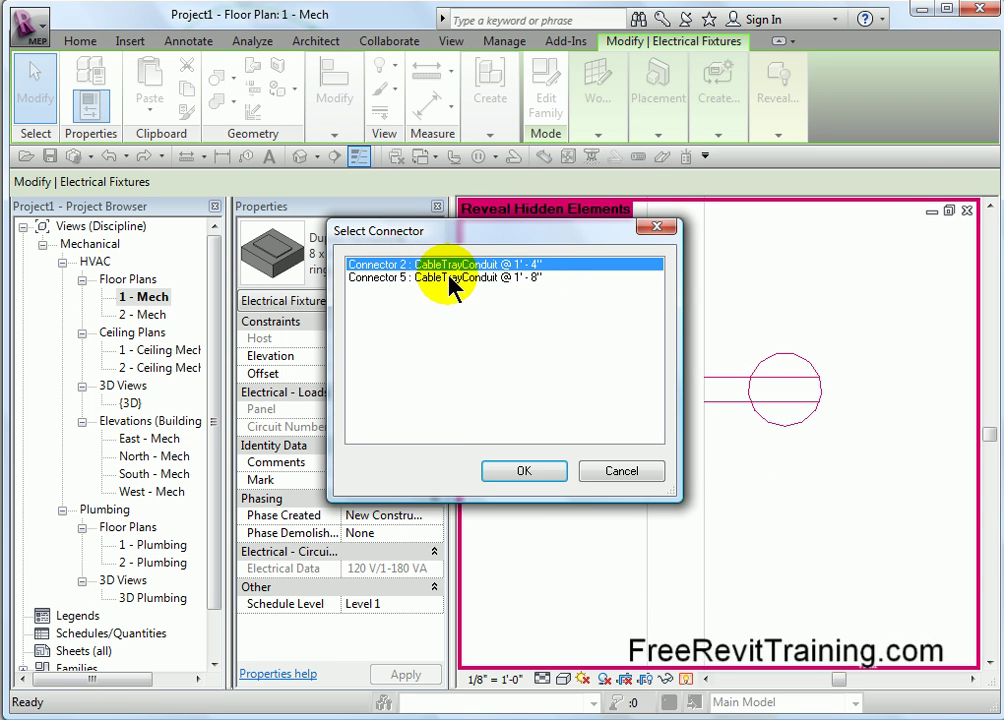
{"action": "left_click", "coordinate": [495, 277]}
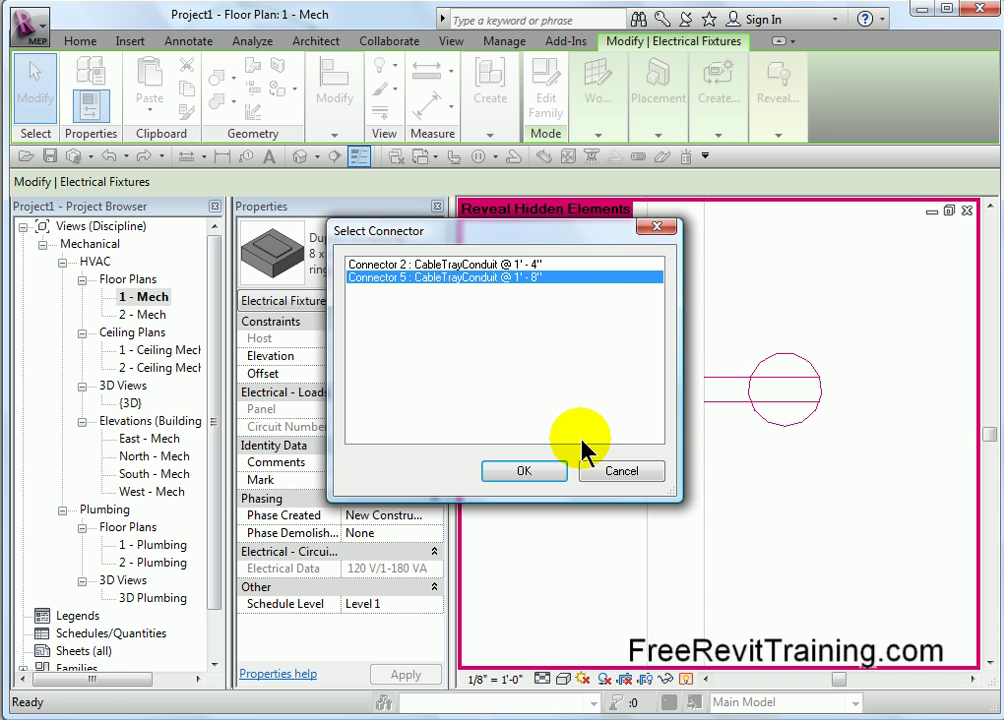
{"action": "left_click", "coordinate": [541, 478]}
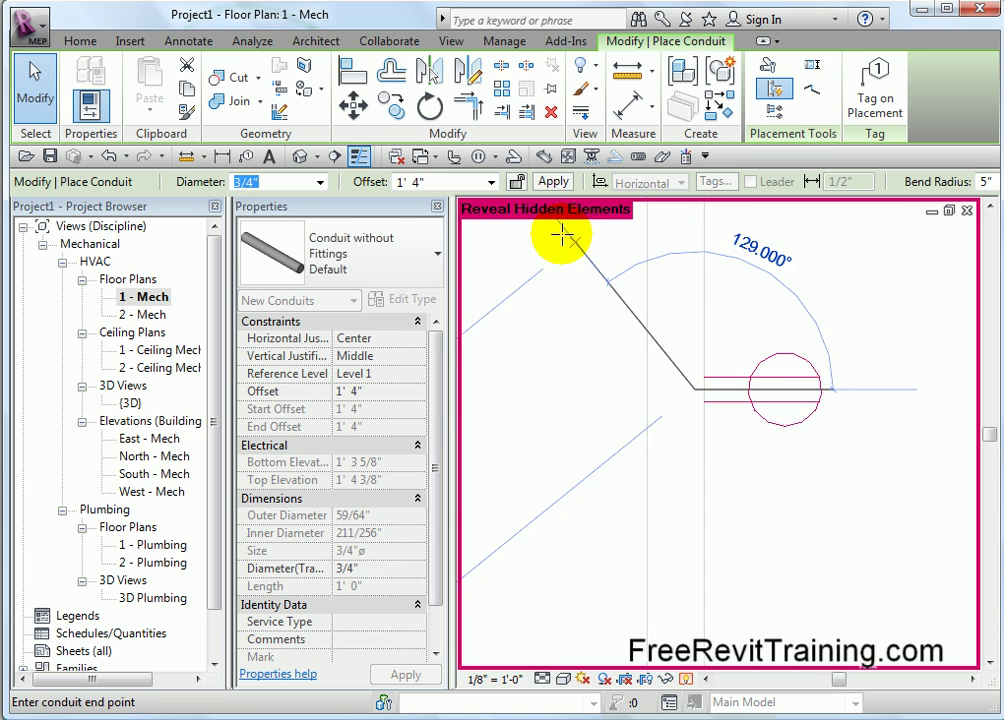
{"action": "left_click", "coordinate": [493, 183]}
{"action": "left_click", "coordinate": [471, 230]}
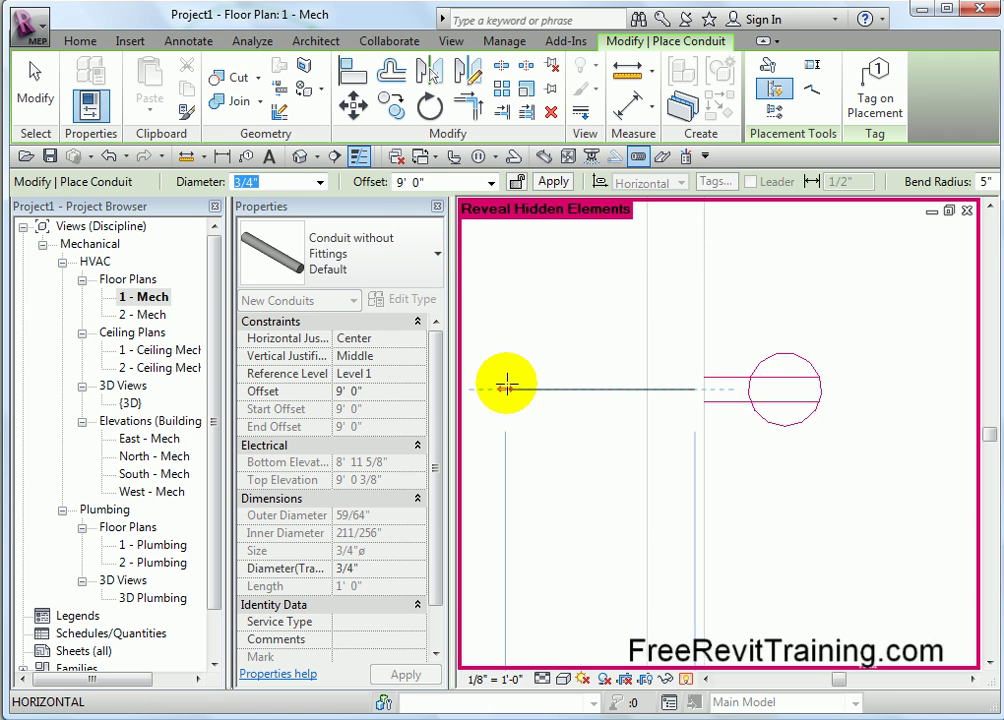
{"action": "left_click", "coordinate": [506, 386]}
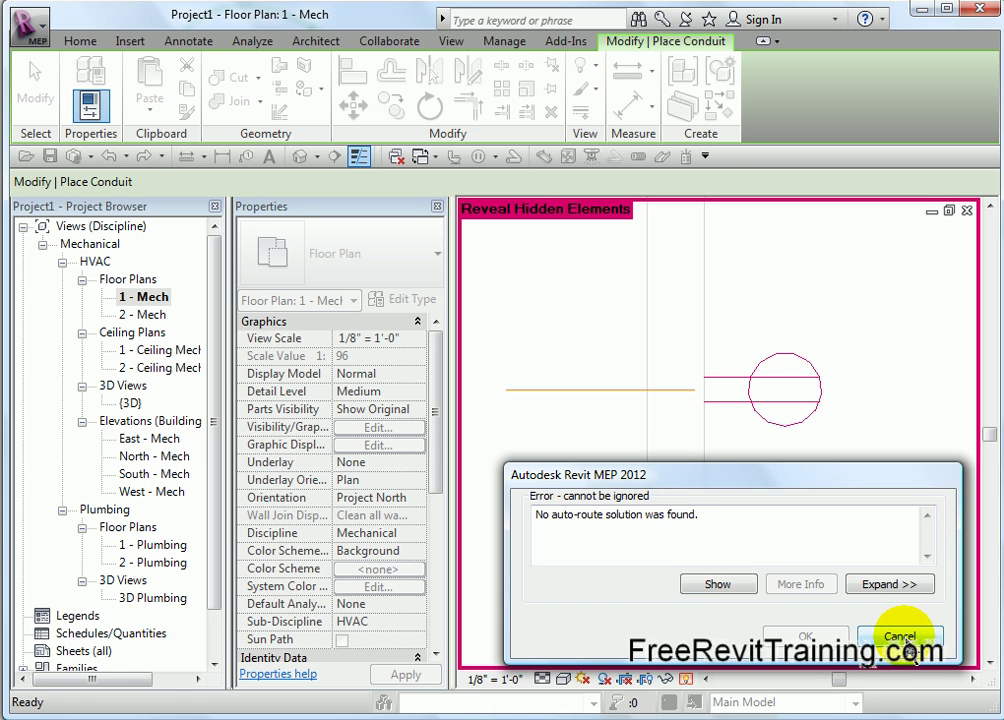
{"action": "left_click", "coordinate": [862, 645]}
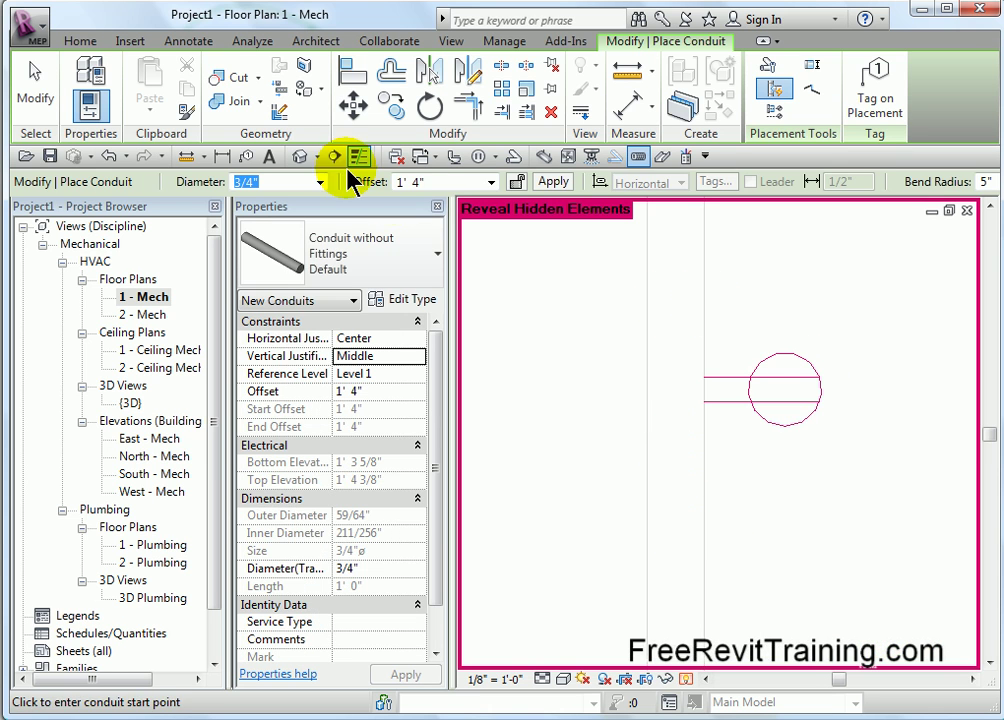
Return to the project's default 3D view of the receptacle and exit conduit placement.
{"action": "left_click", "coordinate": [299, 156]}
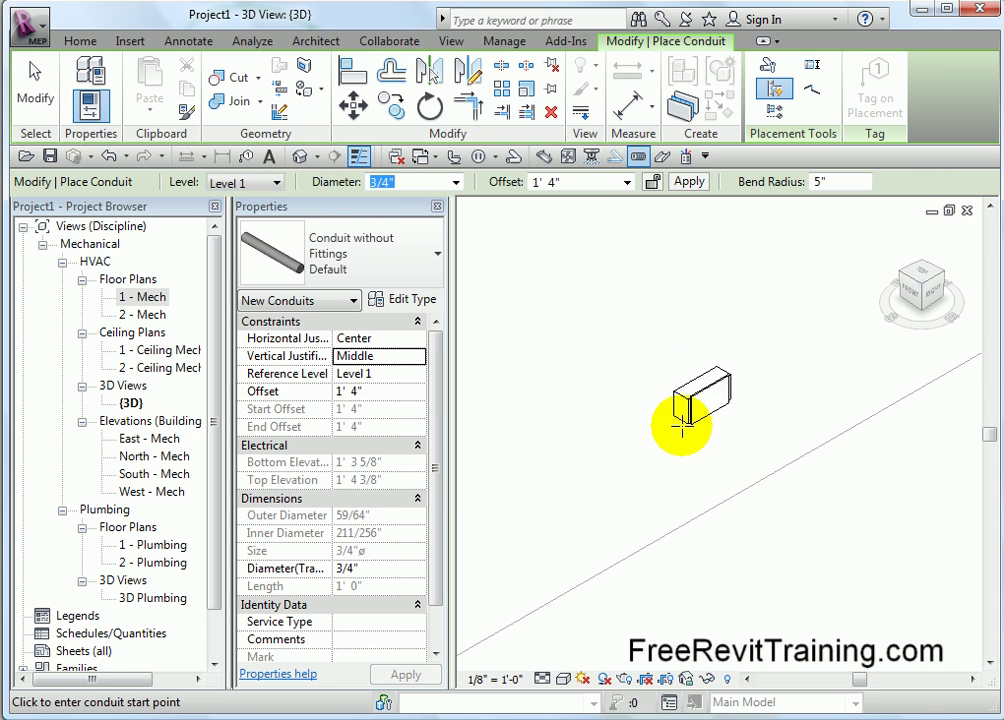
{"action": "scroll", "coordinate": [690, 450], "scroll_direction": "up", "scroll_amount": 4}
{"action": "middle_click_drag", "start_coordinate": [744, 446], "coordinate": [711, 566]}
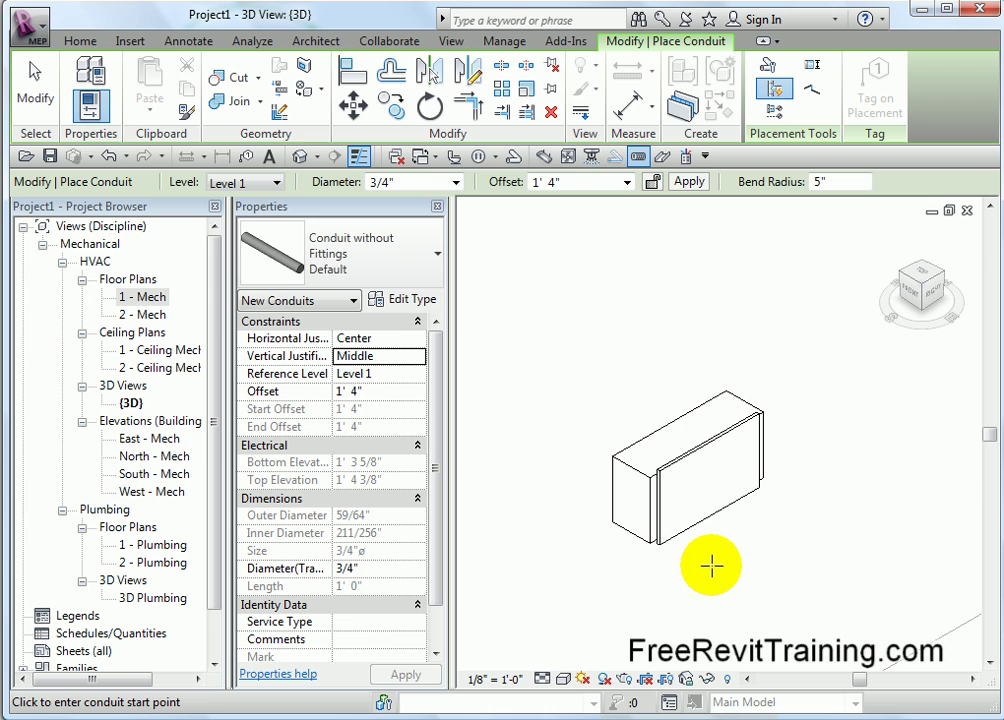
{"action": "key", "text": "Escape"}
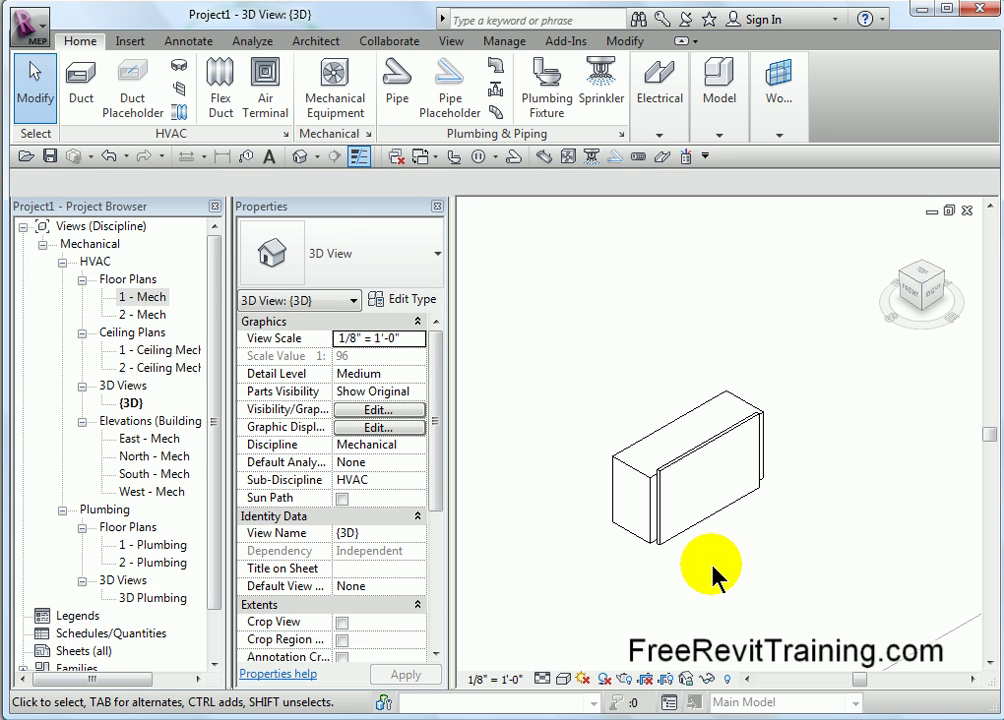
{"action": "middle_click_drag", "start_coordinate": [713, 575], "coordinate": [744, 525]}
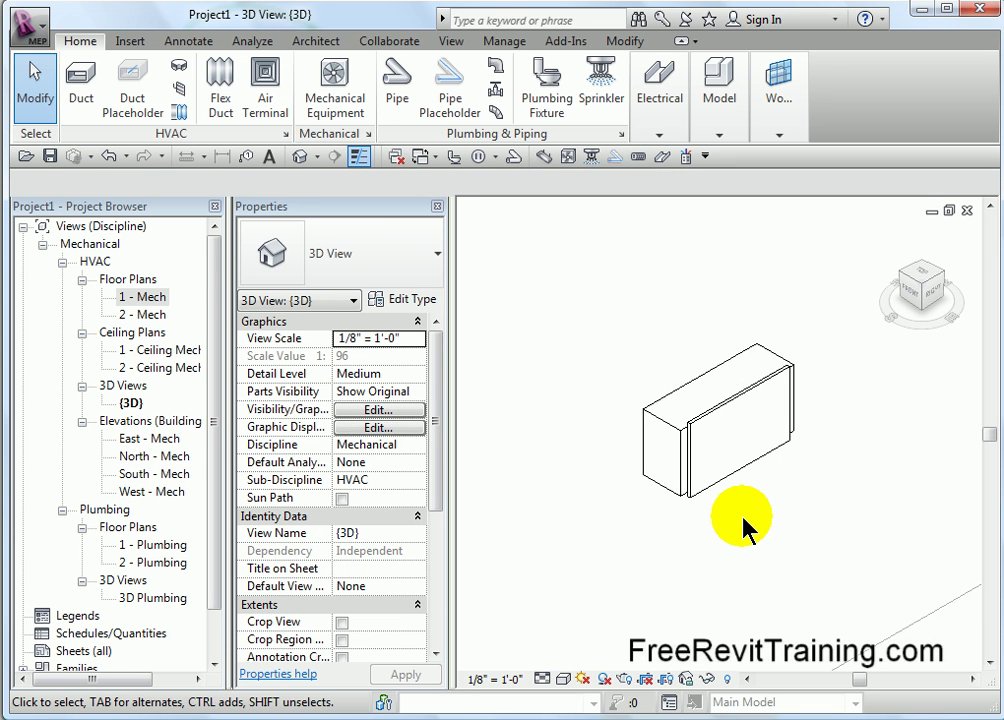